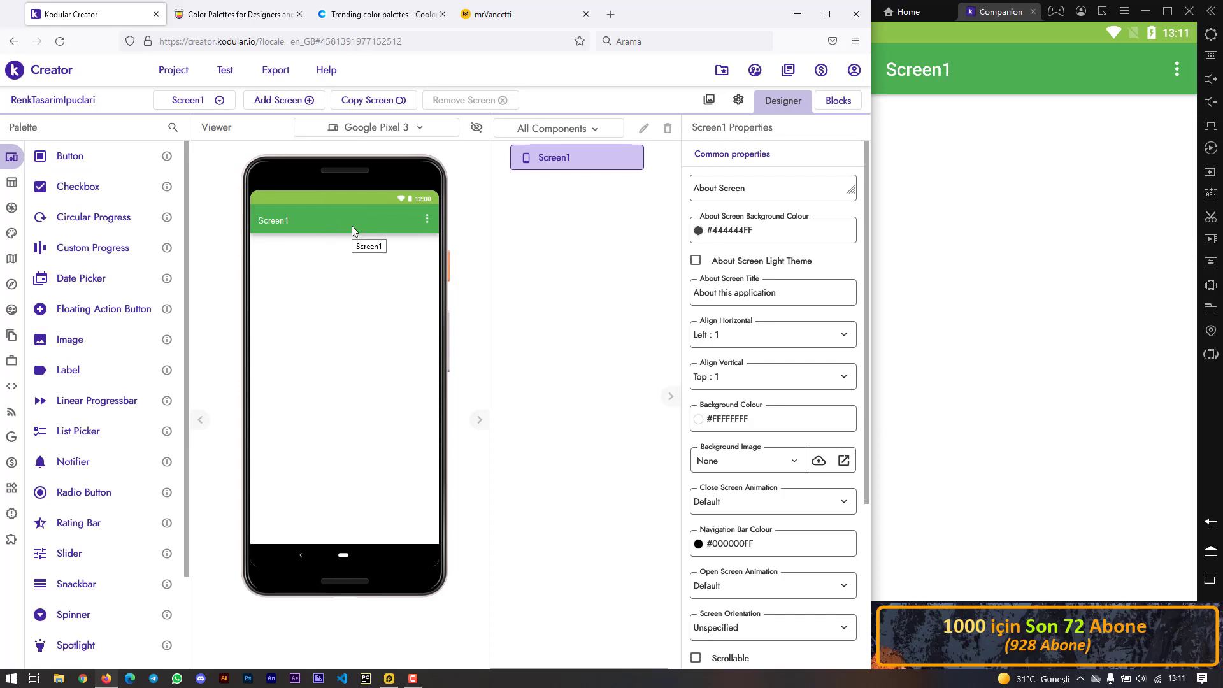
- Set the theme's Primary Colour to the amber swatch #FEC007FF
left_click(738, 100)
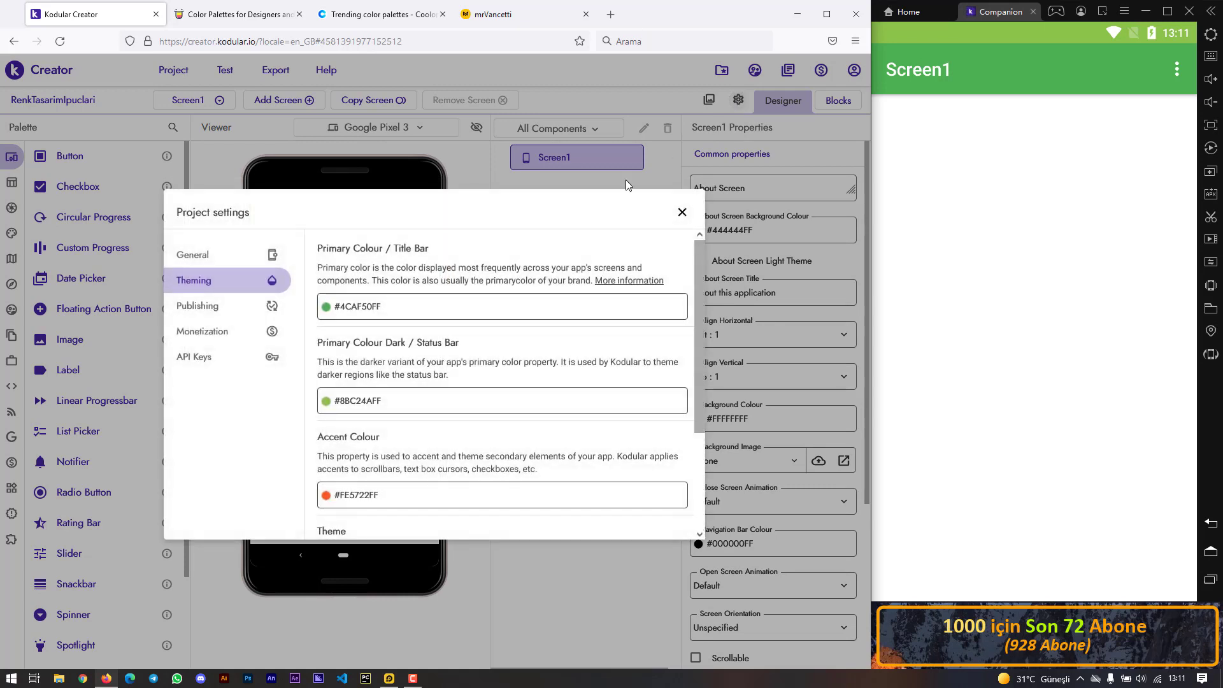
left_click(203, 257)
left_click(212, 283)
left_click(398, 309)
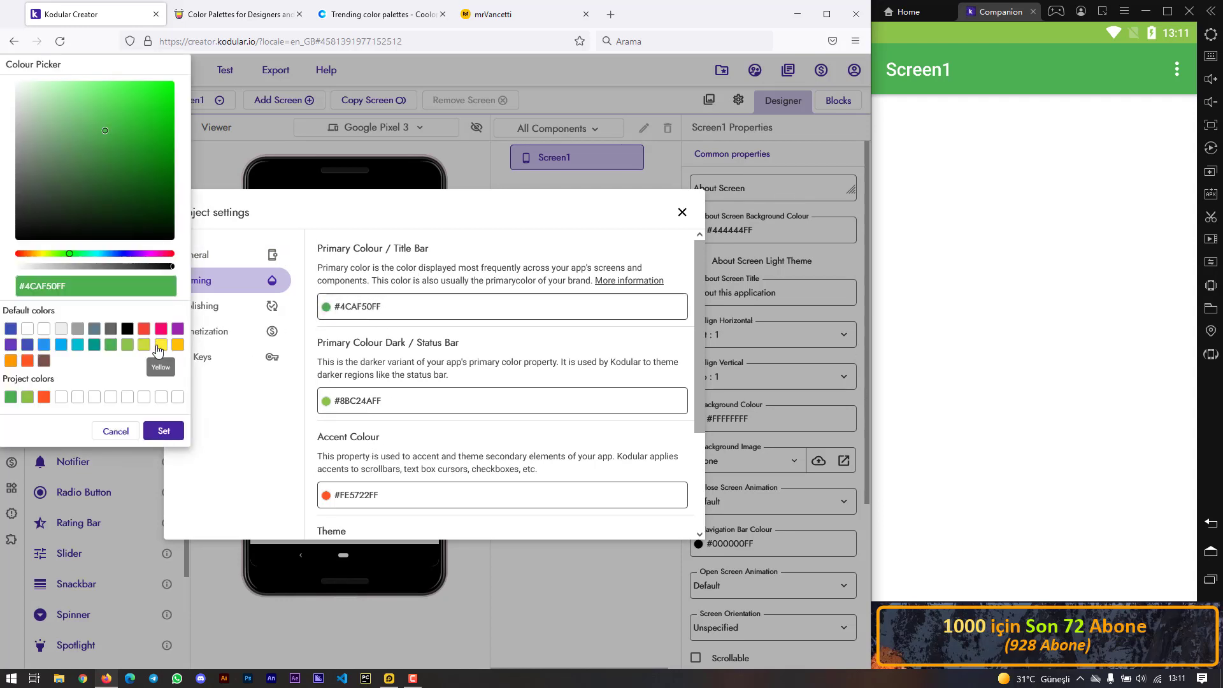
left_click(178, 344)
left_click(164, 430)
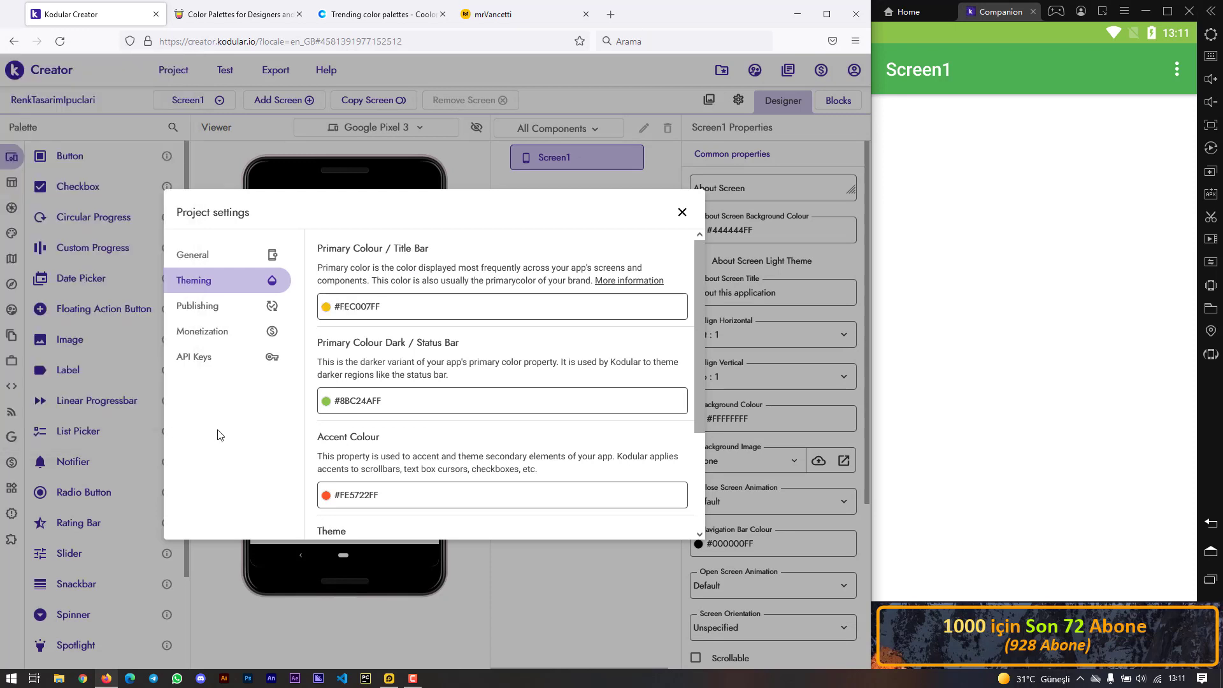
- Set Primary Colour Dark (status bar) to orange #FE9800FF
left_click_drag(344, 350, 456, 347)
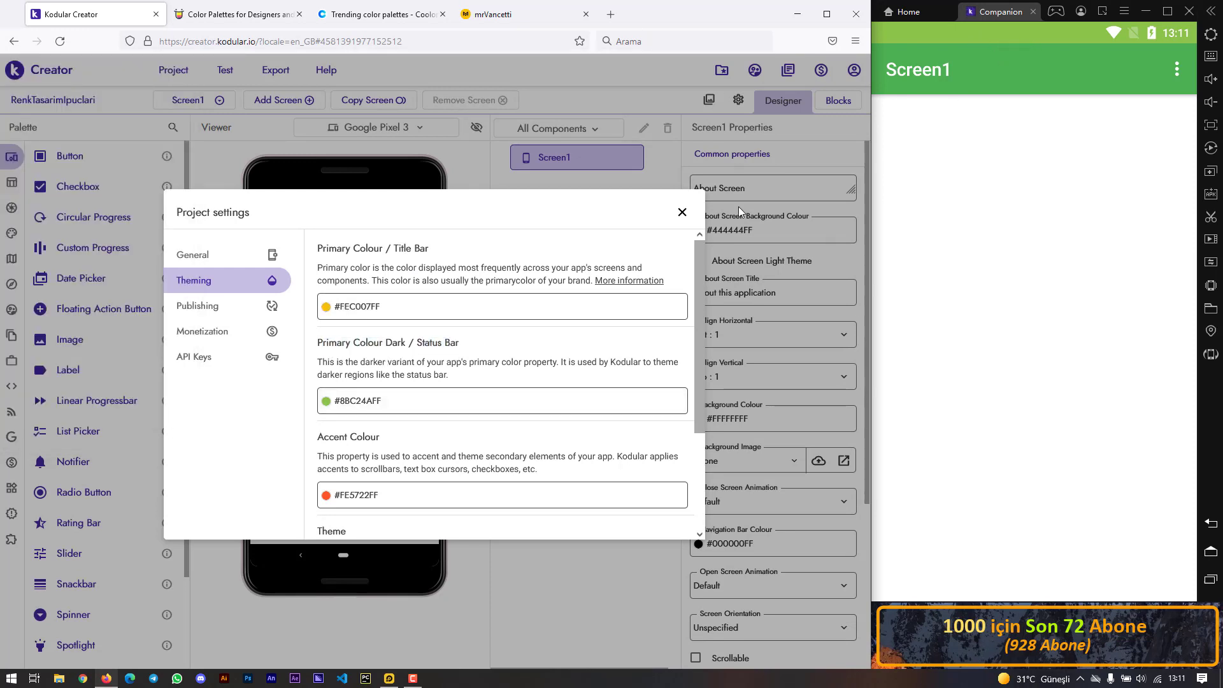
left_click(338, 400)
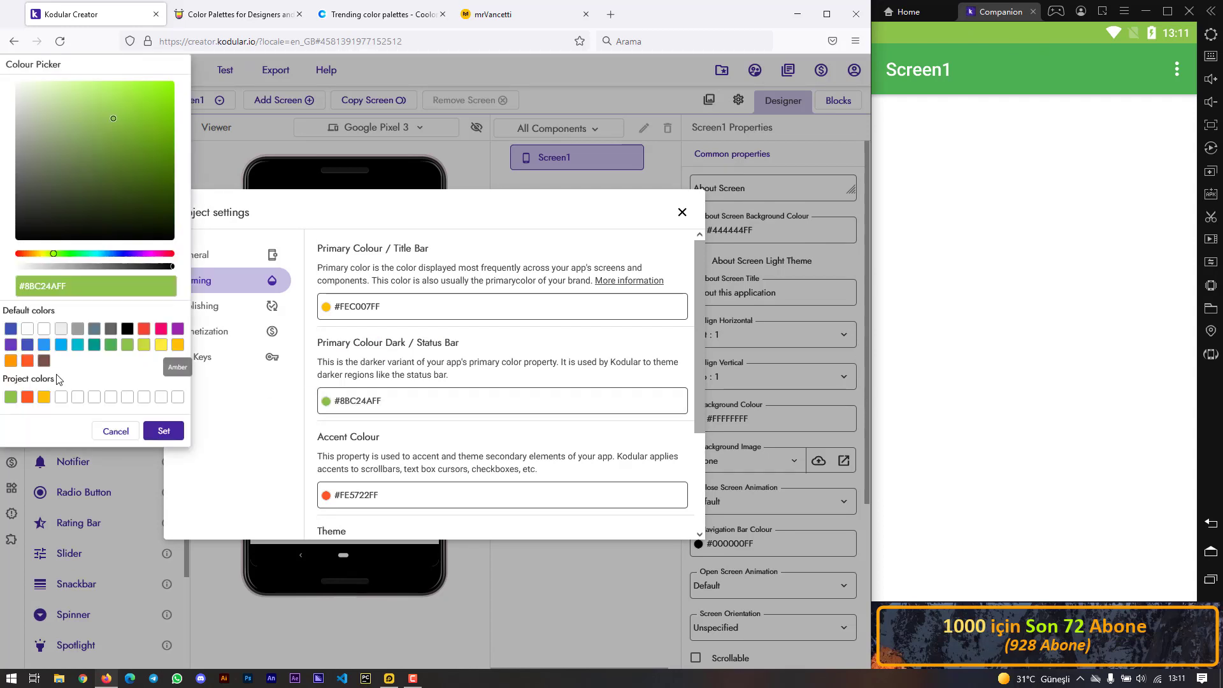
left_click(11, 360)
left_click(164, 431)
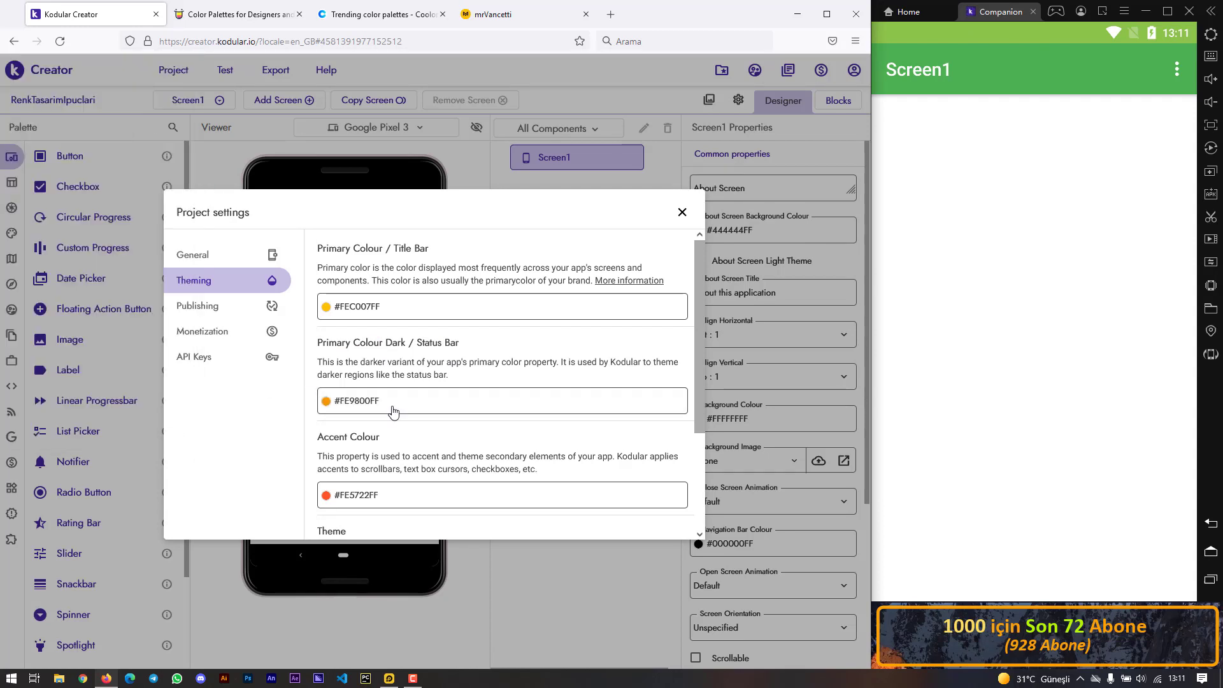
- Close project settings and refresh the Companion screen to show the new colours
left_click(681, 212)
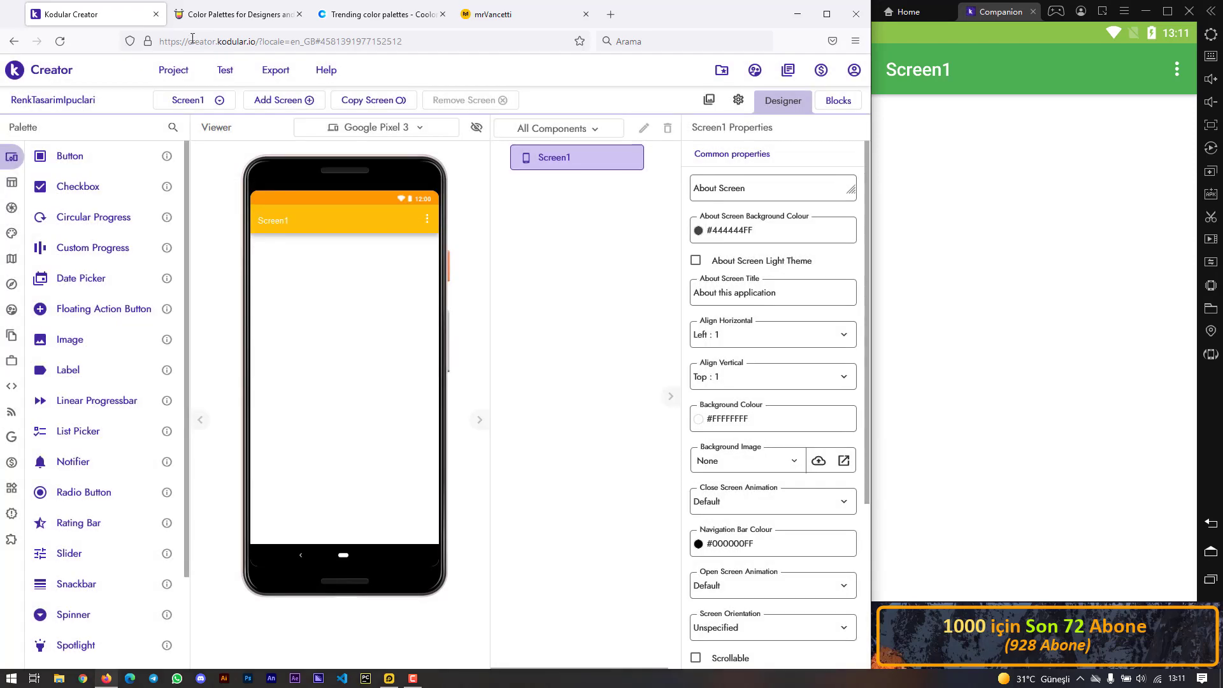
left_click(225, 70)
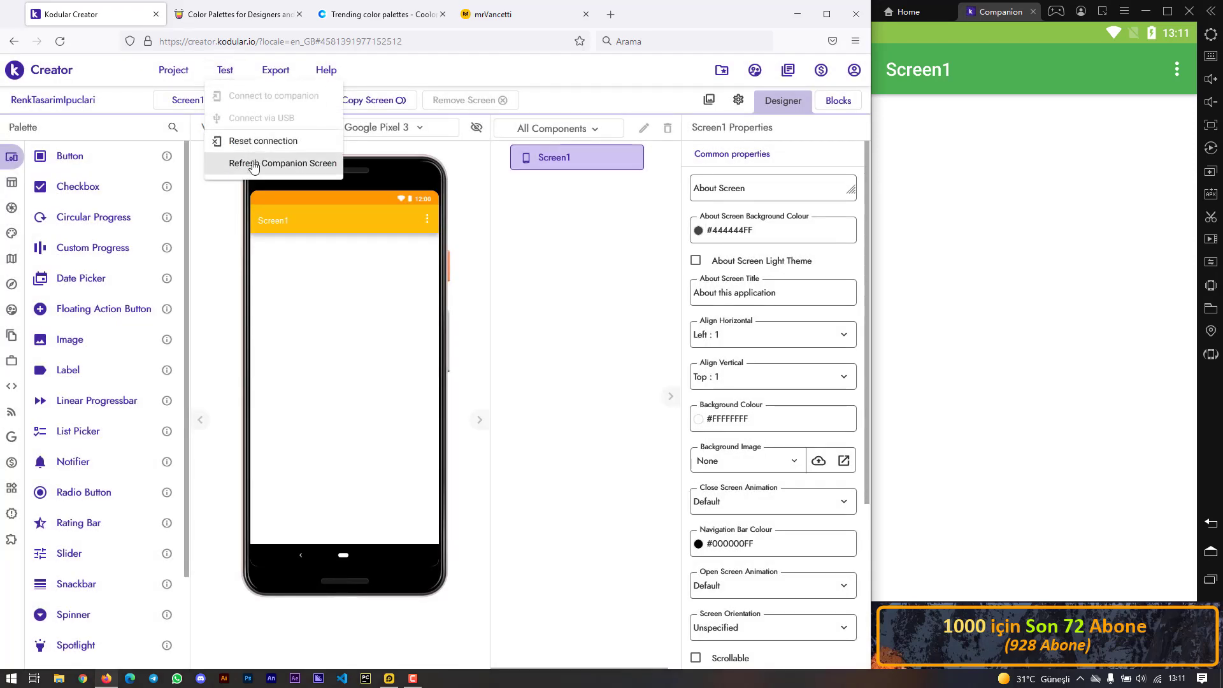
left_click(284, 164)
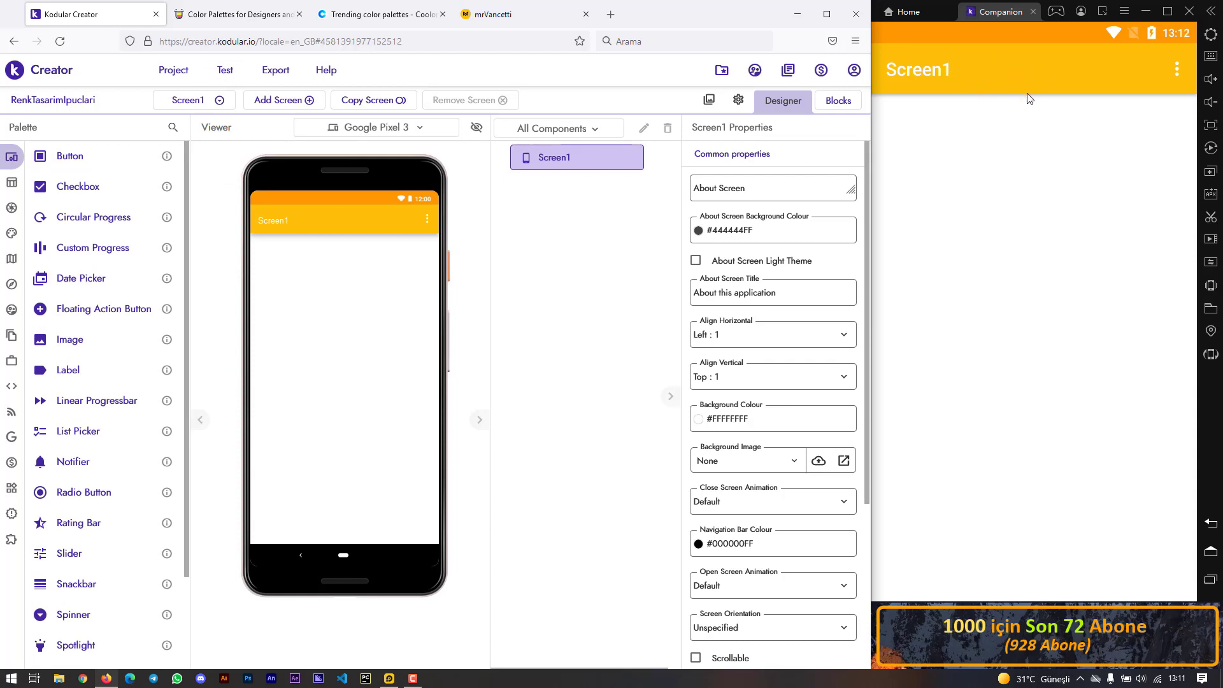
- Set the Primary Colour to fully saturated cyan #04F0FCFE using the hue and saturation picker
left_click(739, 102)
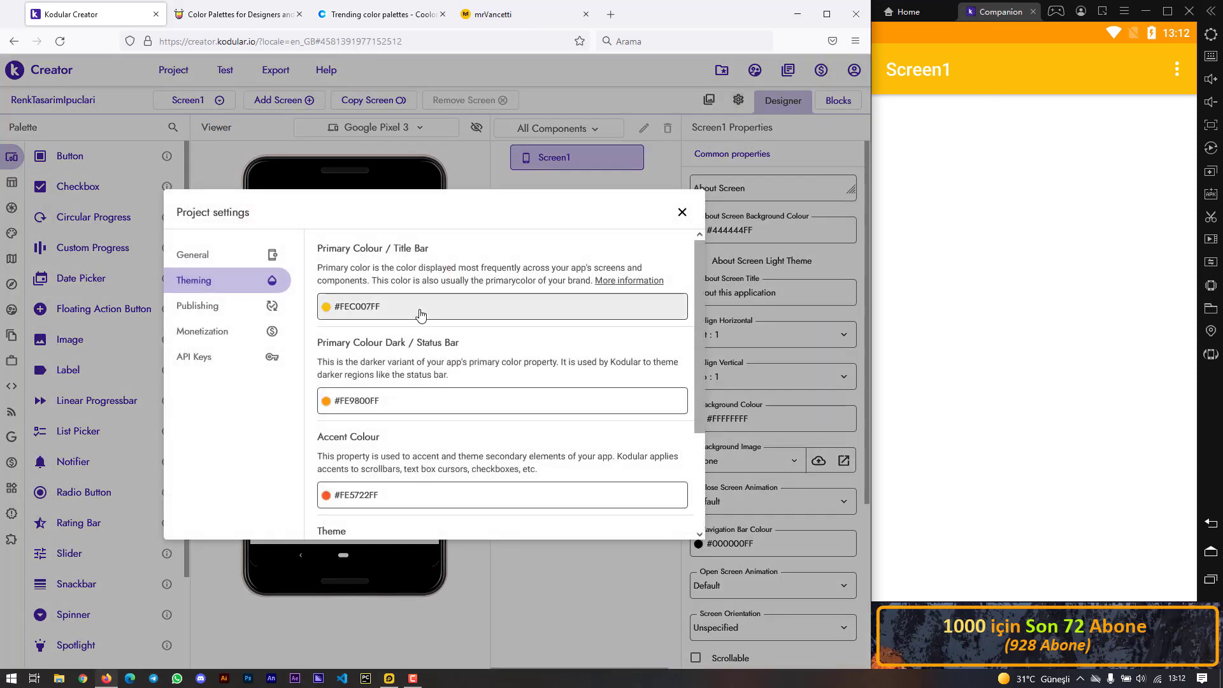
left_click(424, 313)
left_click(129, 100)
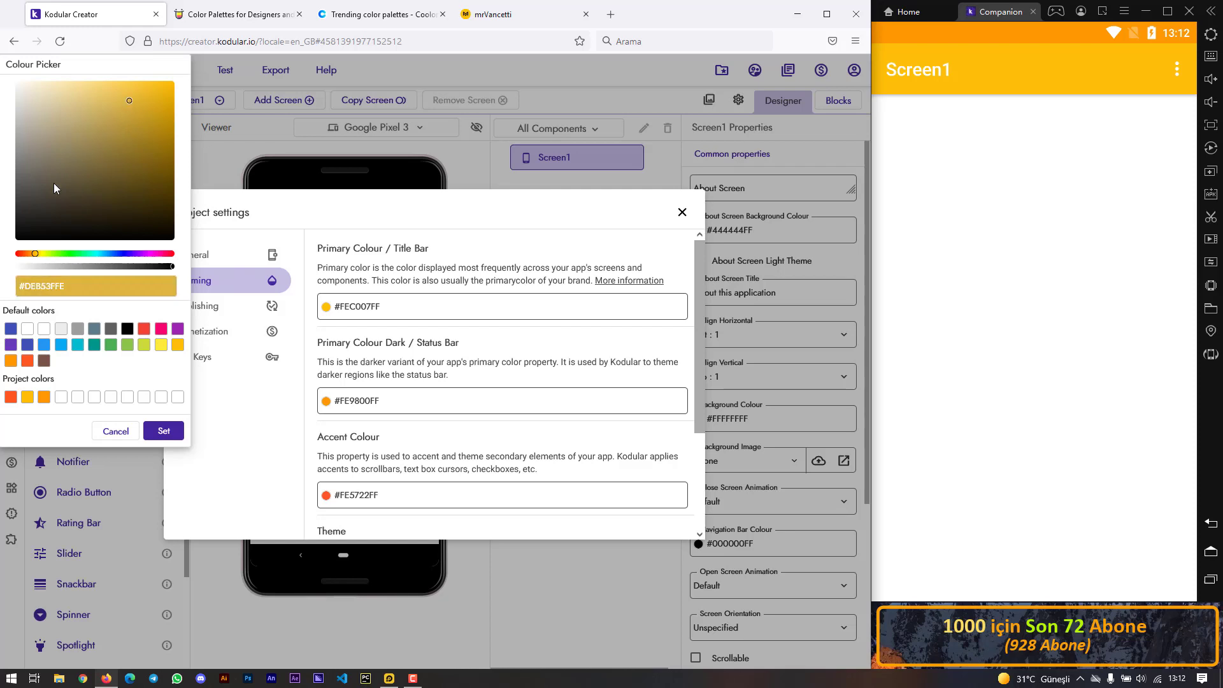
mouse_move(118, 104)
left_mouse_down()
mouse_move(81, 107)
mouse_move(118, 112)
left_mouse_up()
left_click(121, 105)
left_click_drag(33, 254, 100, 257)
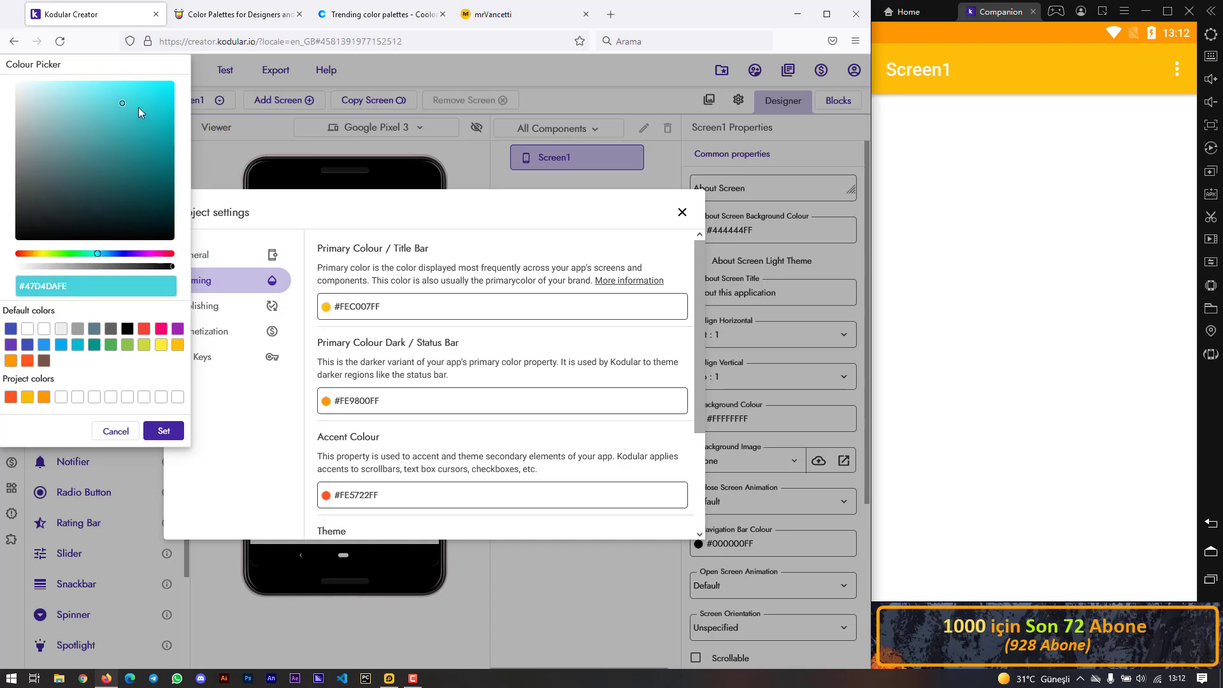
left_click_drag(139, 107, 172, 83)
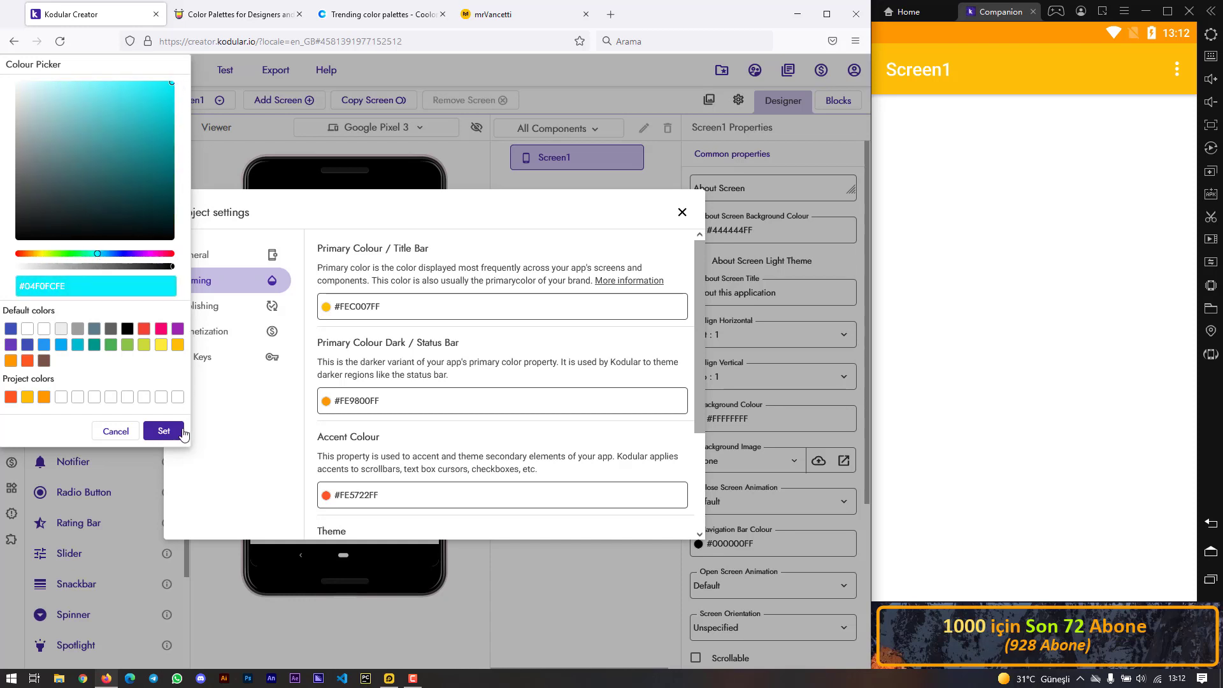
left_click(163, 431)
- Close project settings and refresh the Companion screen to show the cyan title bar
left_click(682, 212)
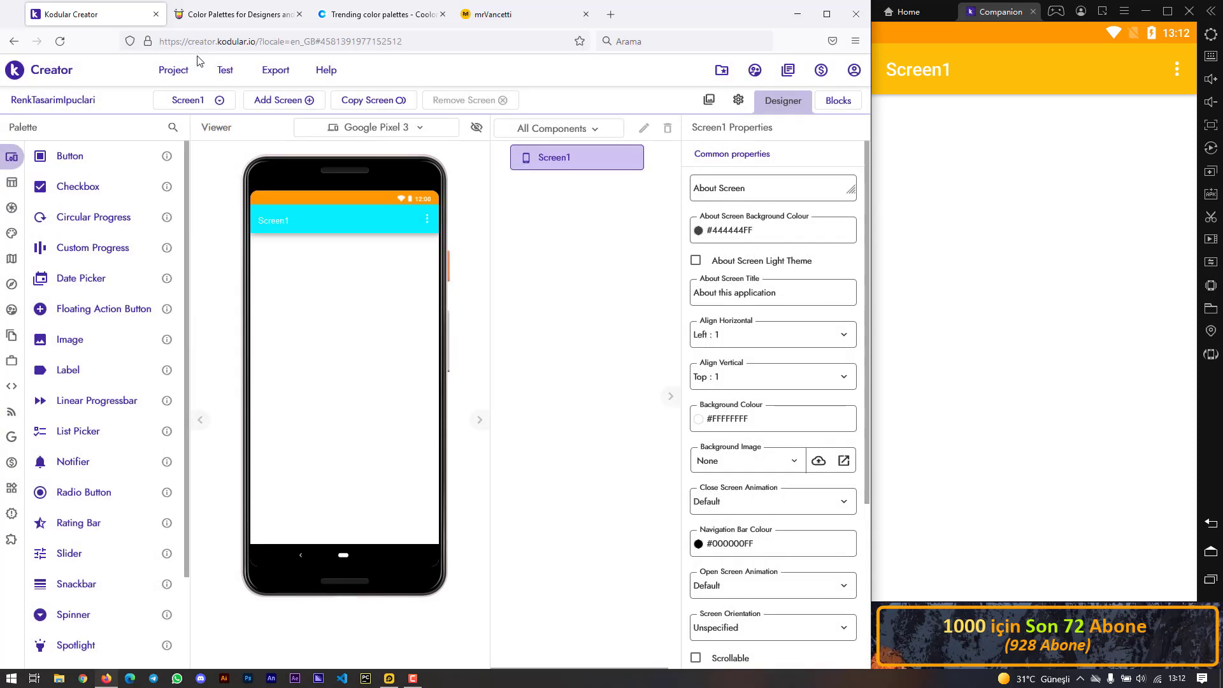
left_click(225, 71)
left_click(231, 162)
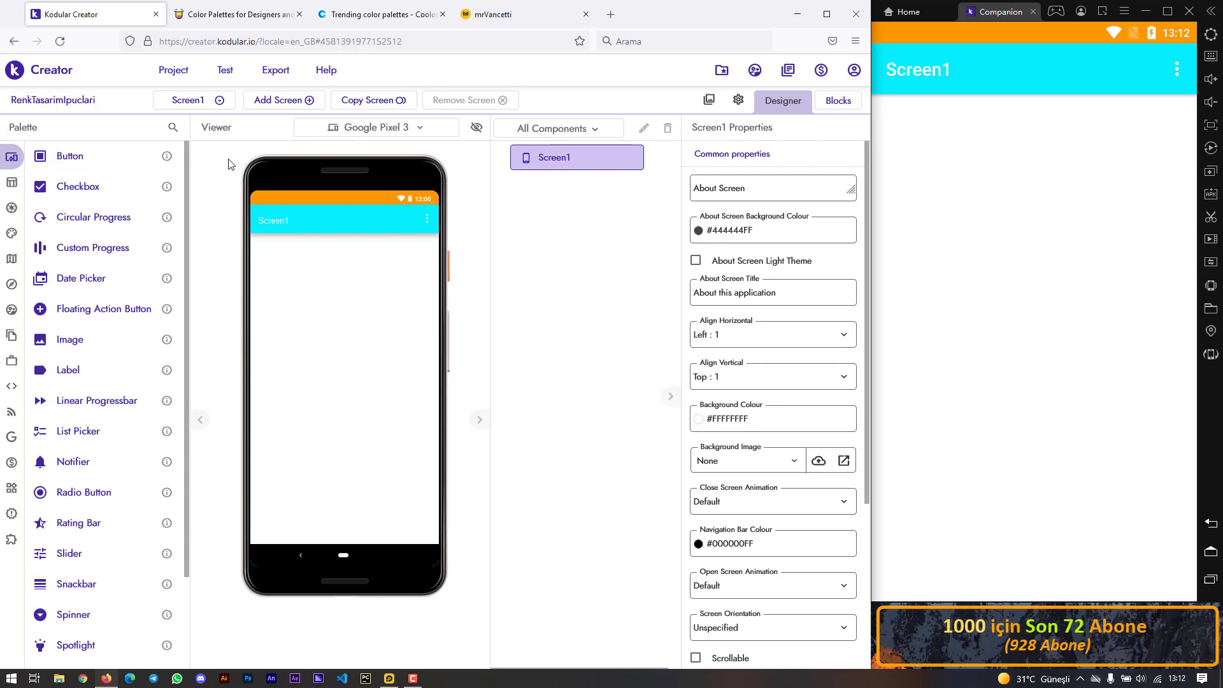
- Browse the newest Color Hunt palettes down to the dark #171717 / #444444 palette
left_click(222, 18)
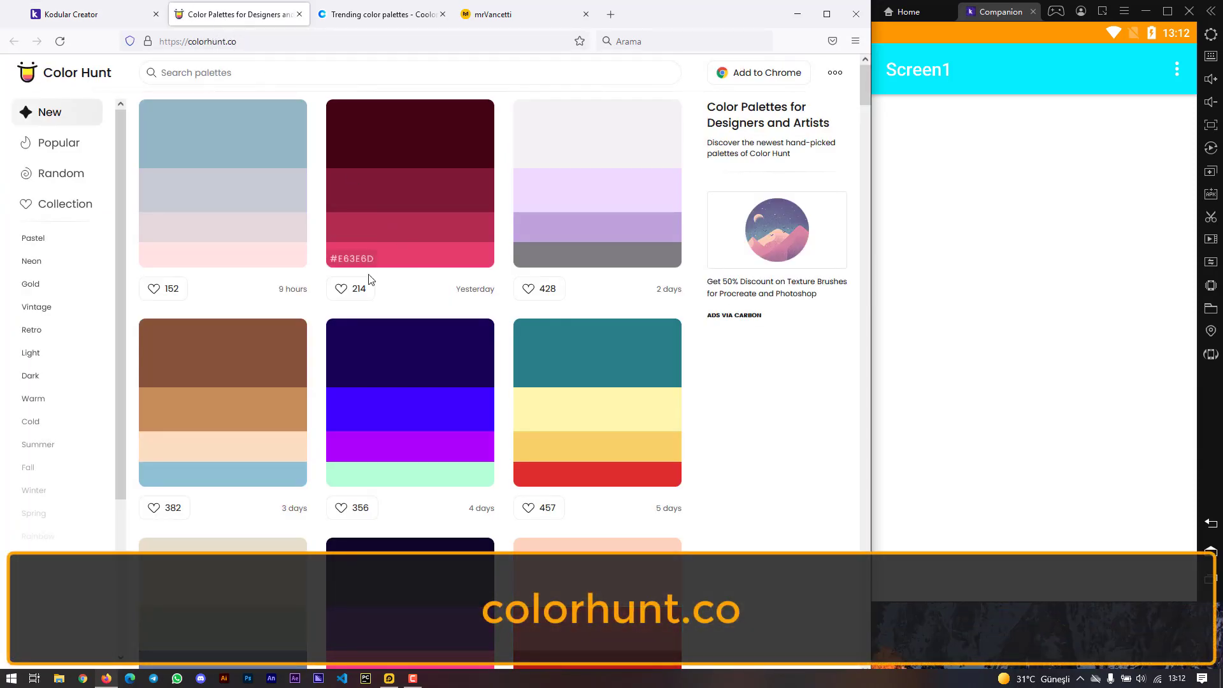
scroll(321, 275, "down", 4)
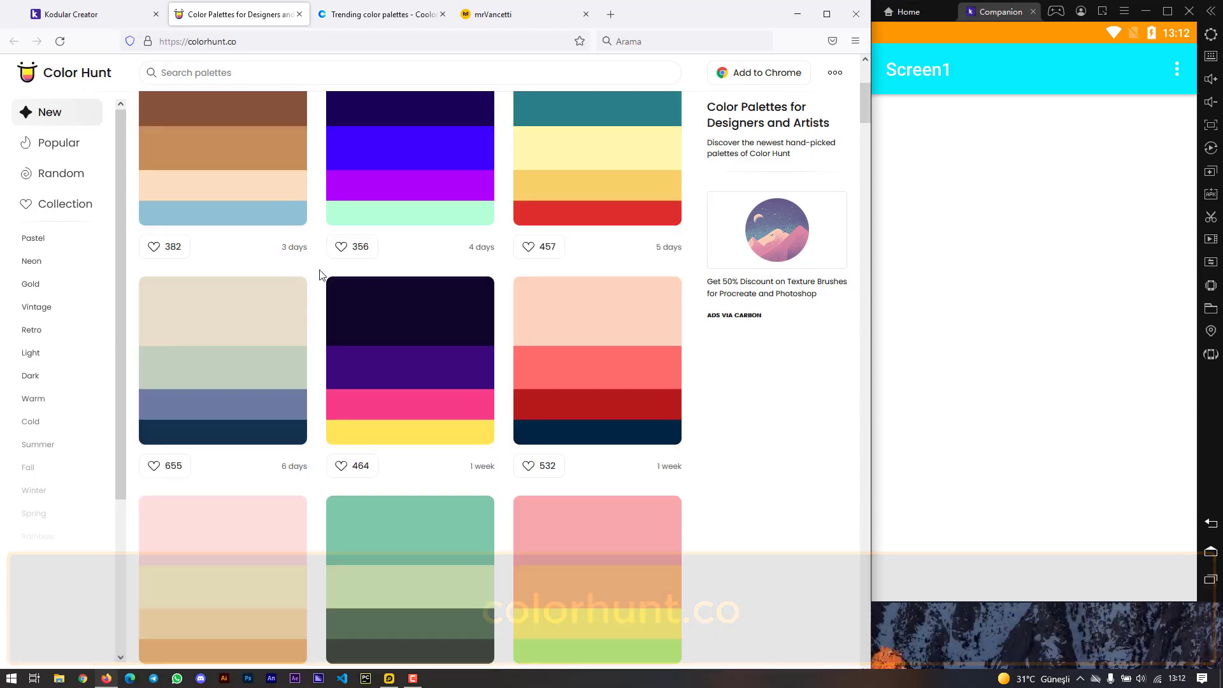
scroll(321, 275, "down", 6)
scroll(320, 275, "down", 6)
scroll(321, 275, "down", 5)
scroll(320, 275, "down", 5)
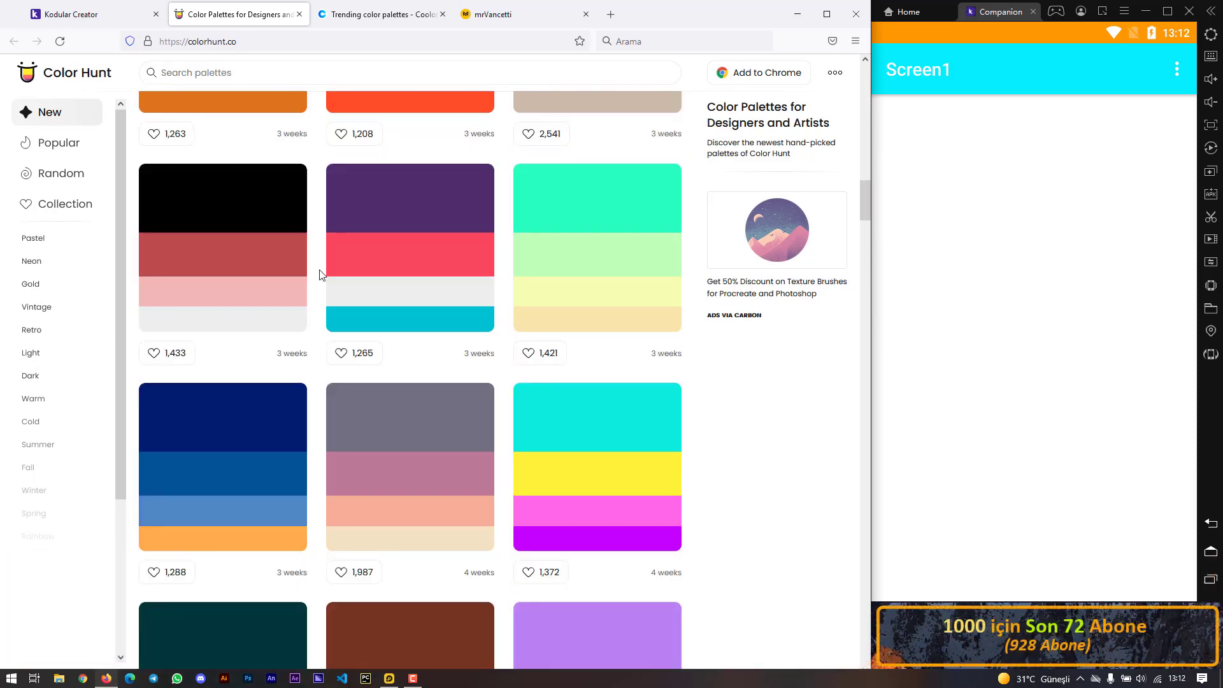
scroll(320, 275, "down", 5)
scroll(320, 275, "down", 5)
scroll(320, 275, "down", 5)
scroll(321, 275, "down", 5)
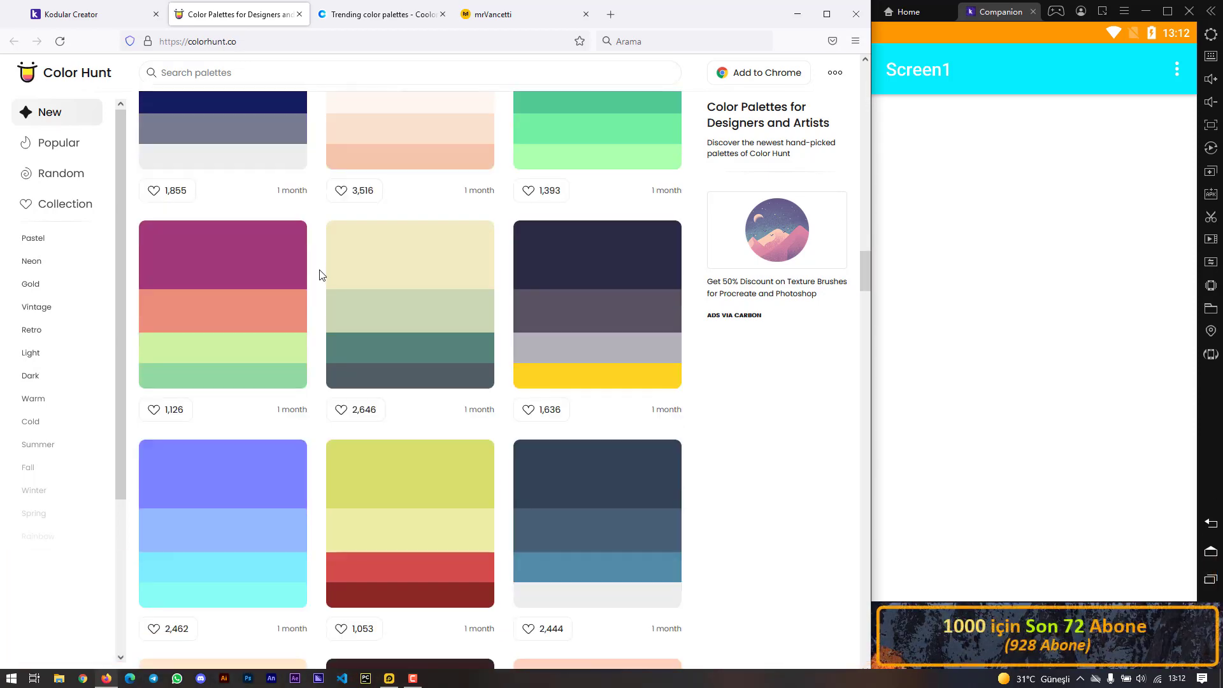
scroll(321, 275, "down", 3)
scroll(320, 275, "down", 2)
scroll(320, 275, "up", 1)
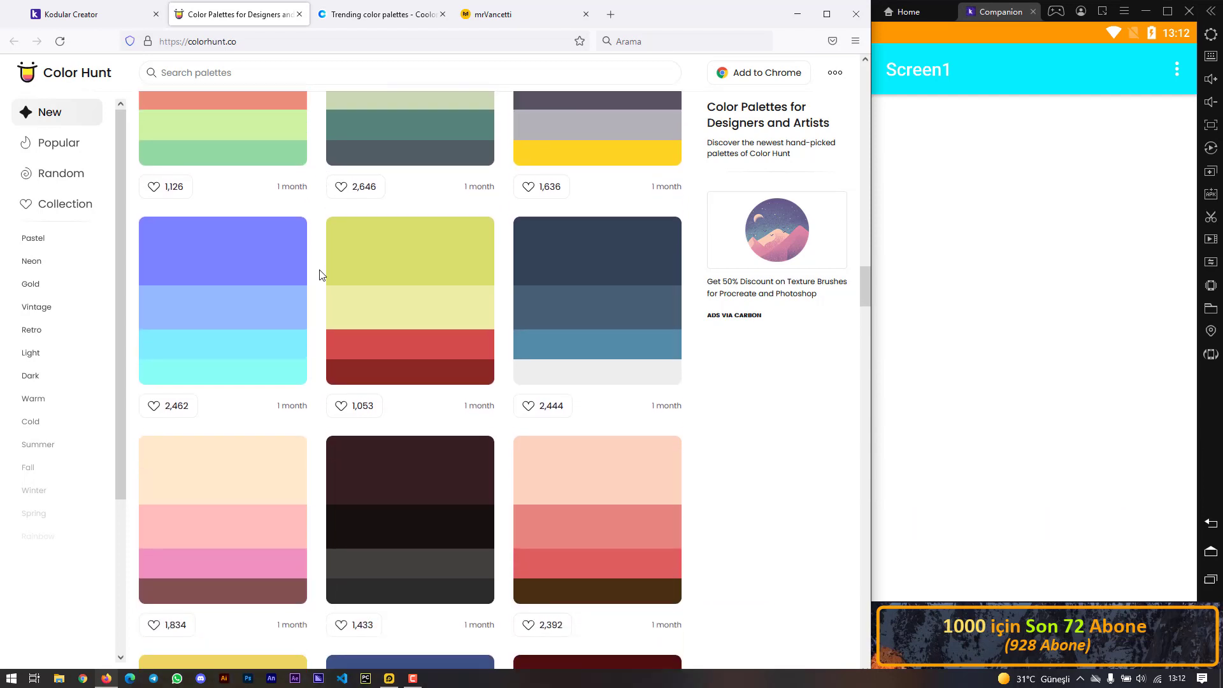
scroll(320, 275, "up", 3)
scroll(320, 275, "down", 5)
scroll(320, 275, "down", 2)
scroll(320, 275, "down", 4)
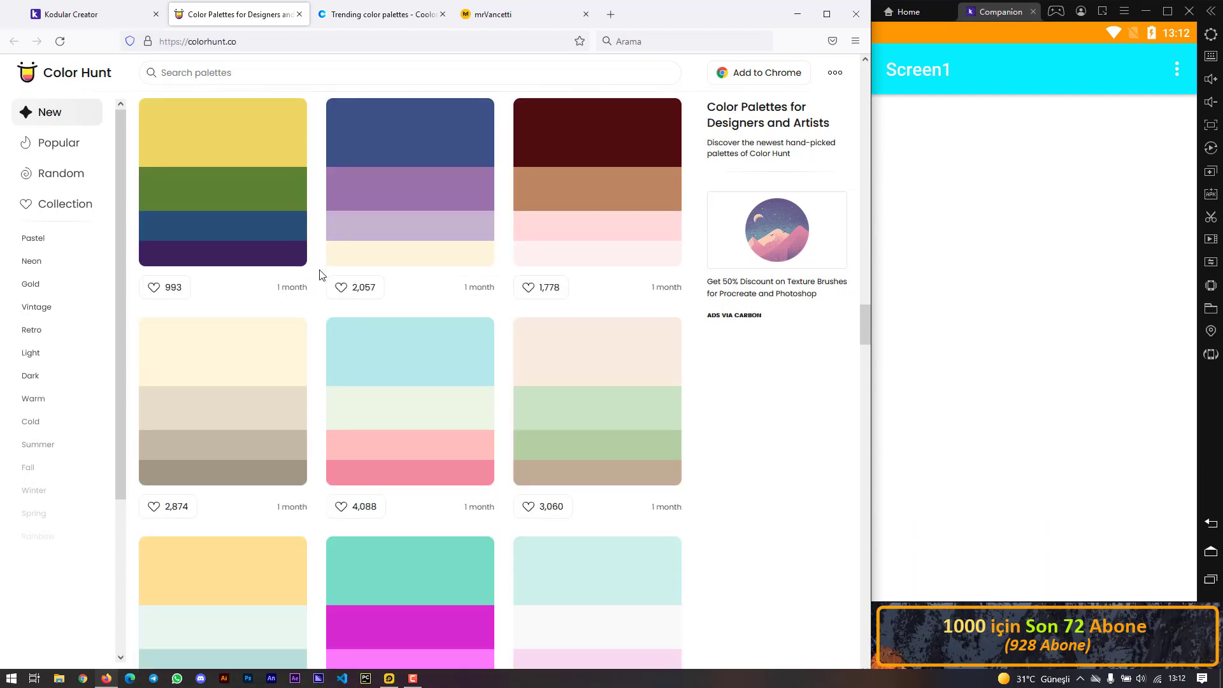
scroll(320, 275, "down", 2)
scroll(321, 275, "down", 3)
scroll(320, 275, "down", 3)
scroll(321, 276, "down", 2)
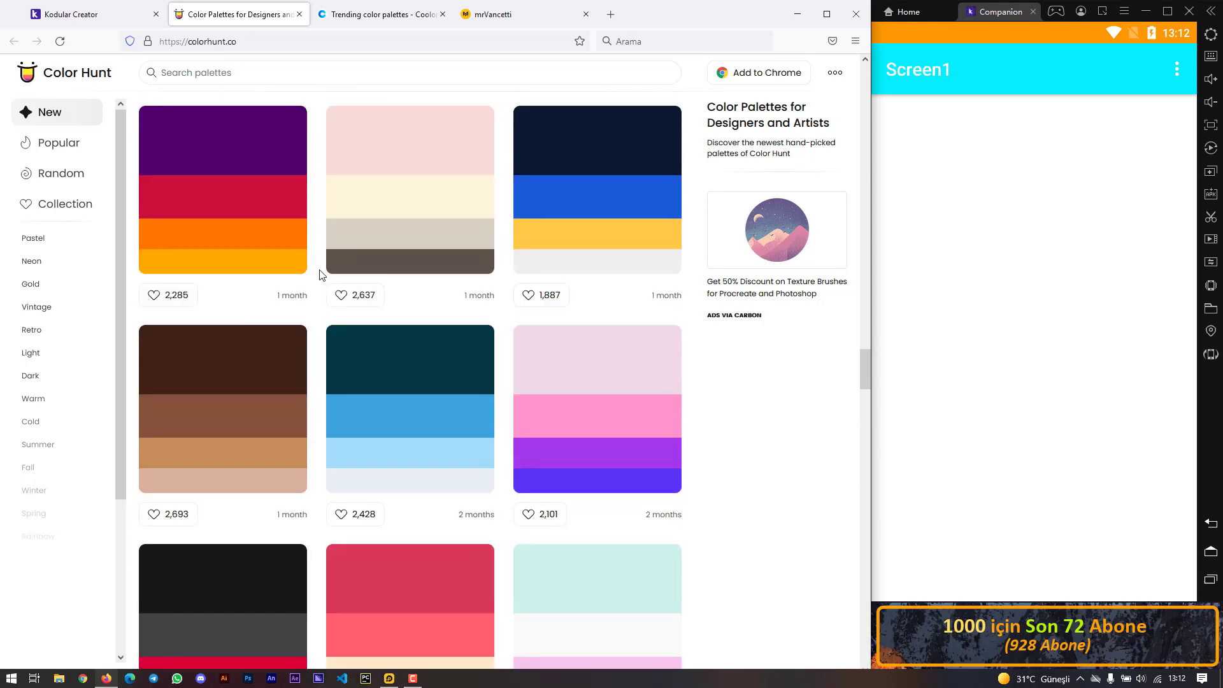
scroll(321, 275, "down", 3)
scroll(321, 276, "down", 1)
scroll(320, 275, "down", 1)
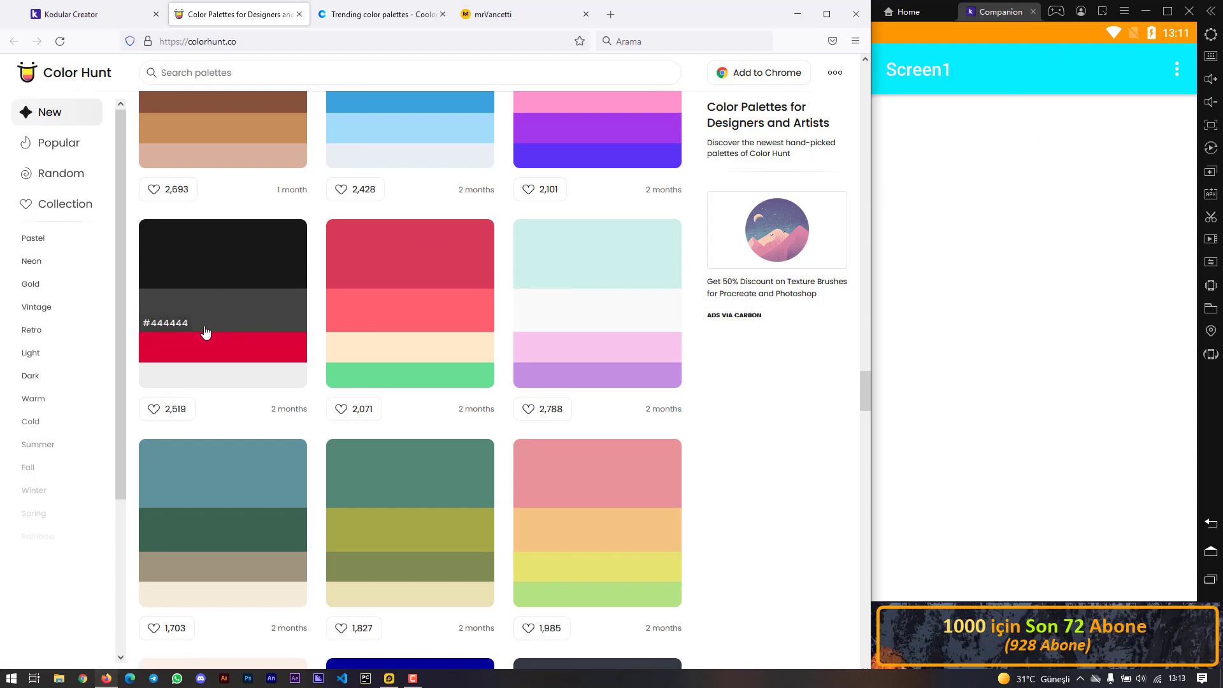
- Copy grey #444444 from Color Hunt and set it as Kodular's Primary Colour
left_click(156, 328)
left_click(71, 15)
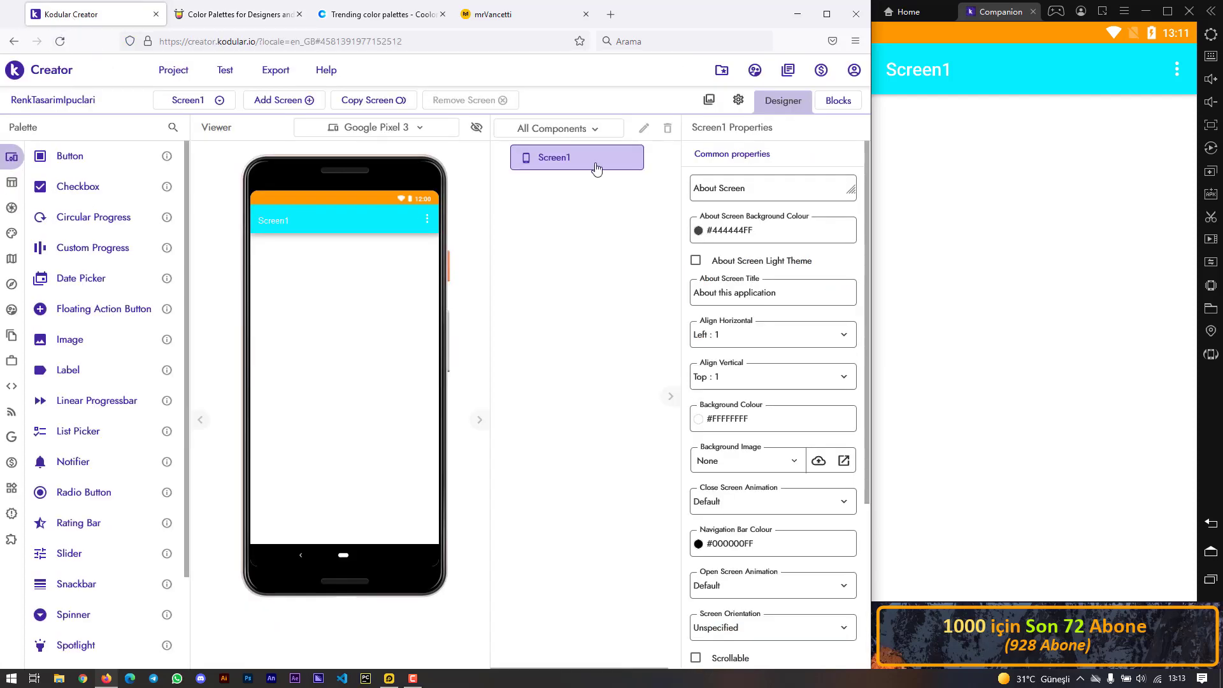
left_click(738, 102)
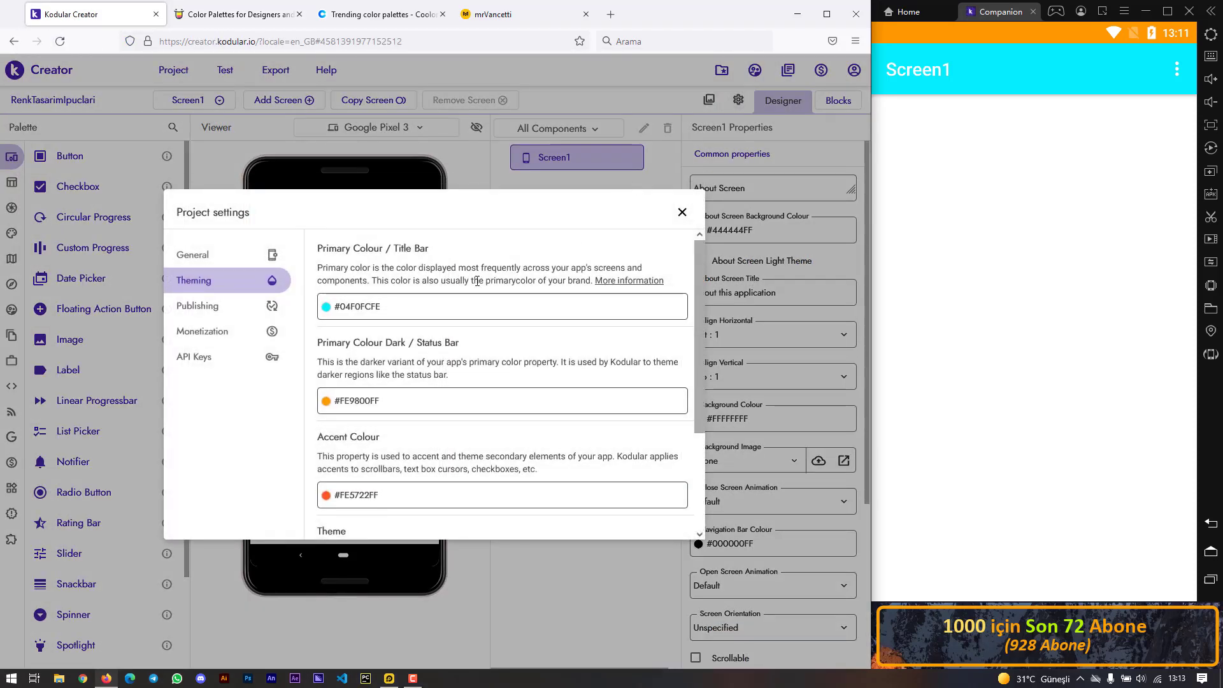
left_click(395, 315)
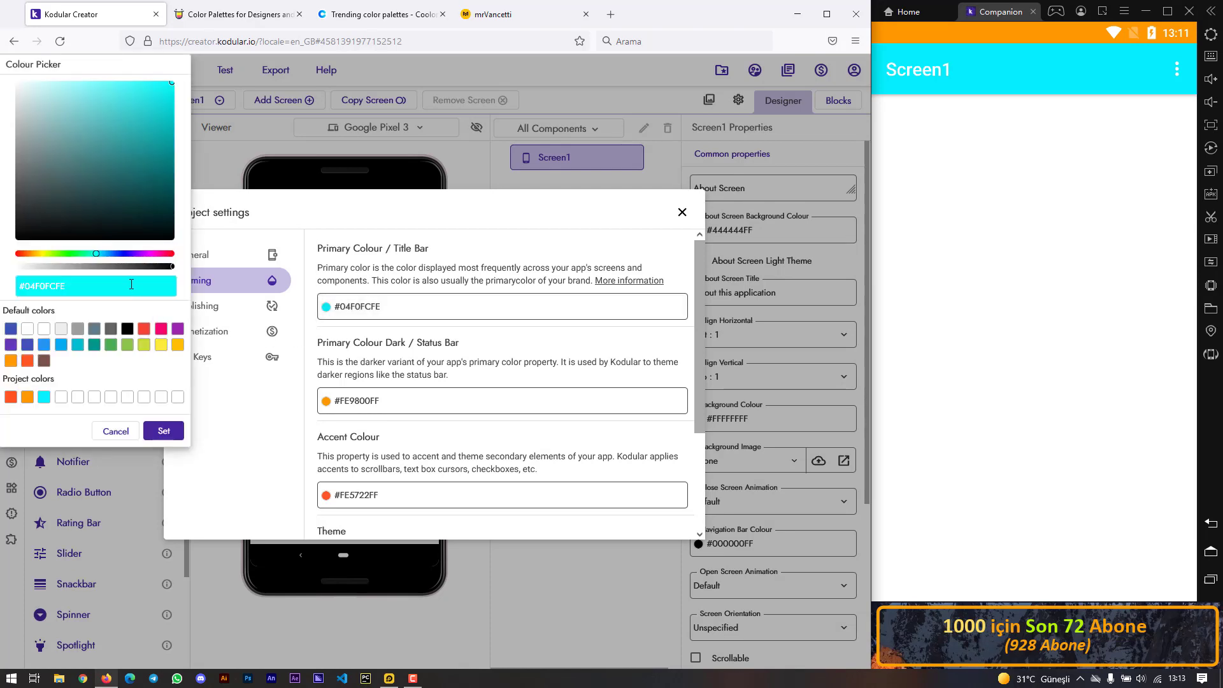
key("ctrl+a")
type("444444")
left_click(164, 430)
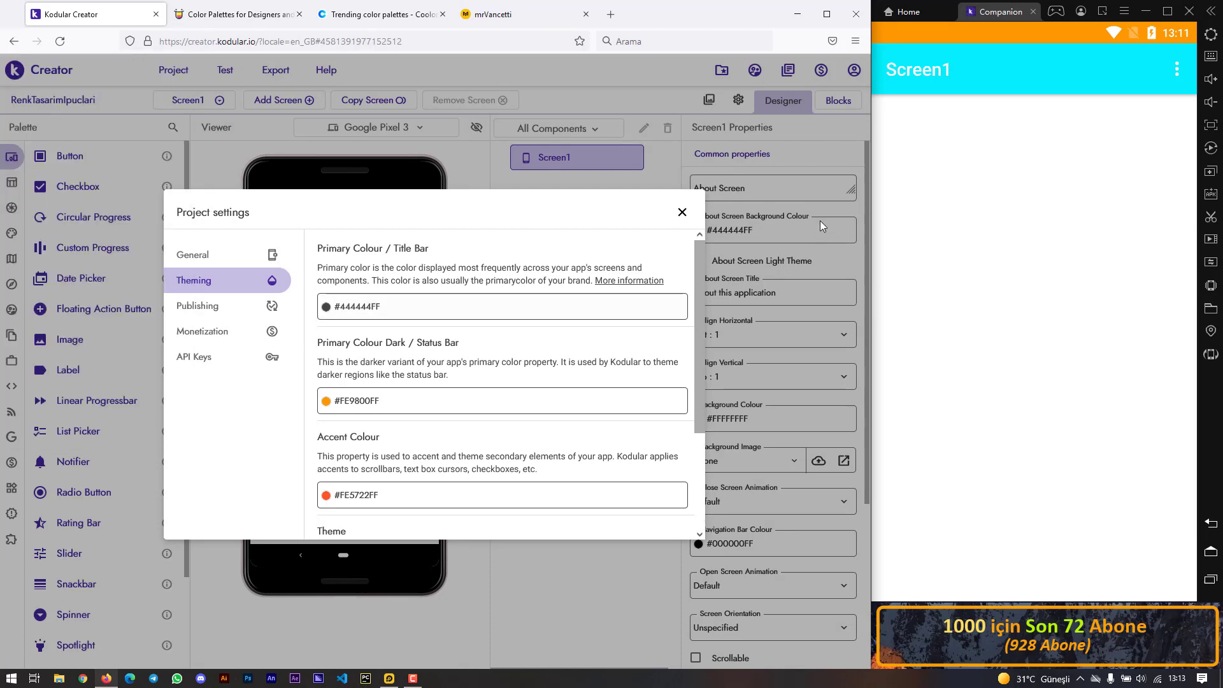
- Close project settings and refresh the Companion screen to show the dark grey title bar
left_click(682, 212)
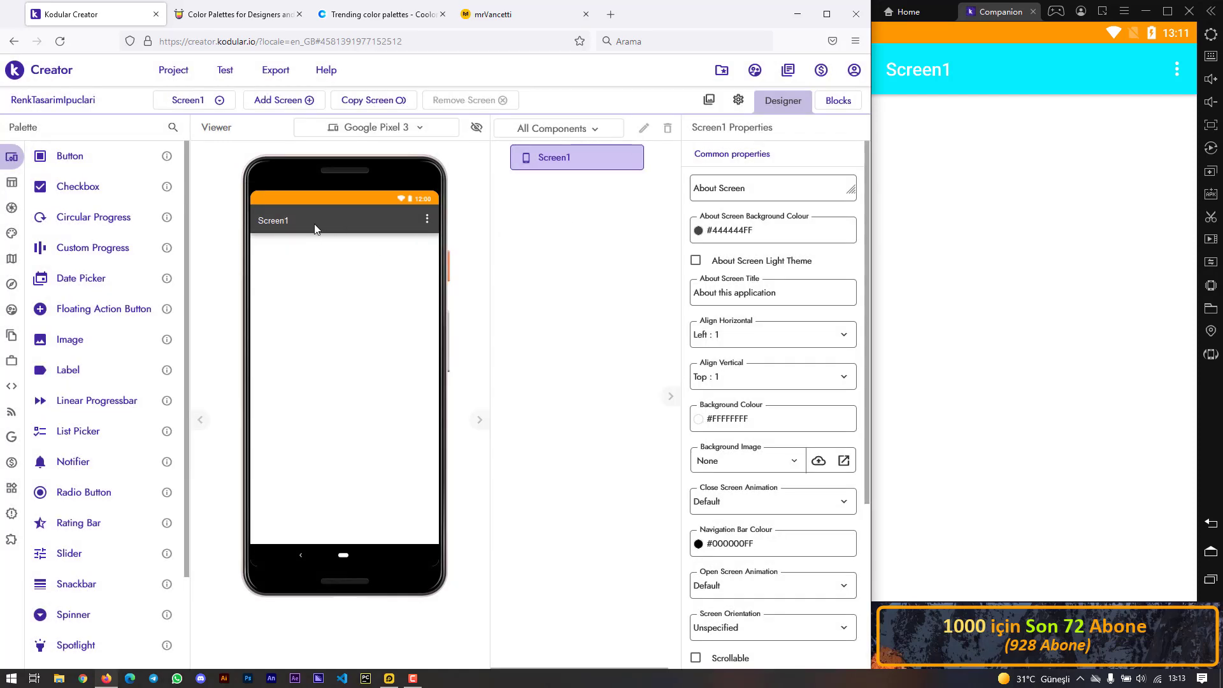
left_click(225, 71)
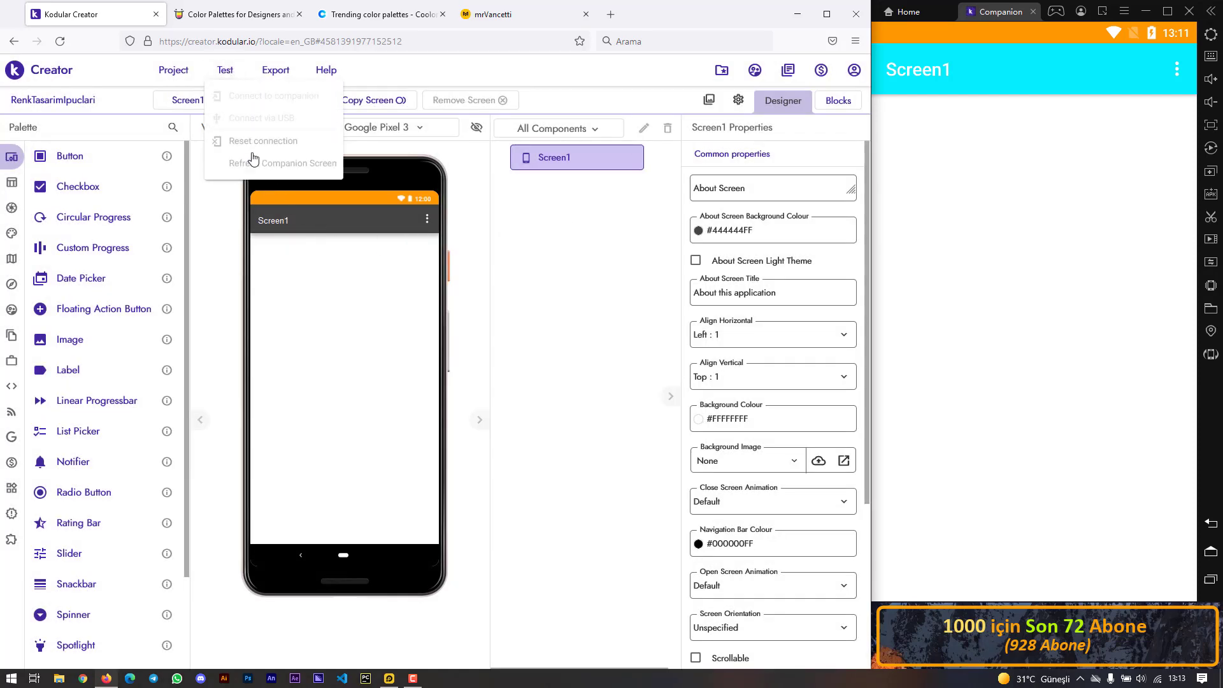
left_click(255, 165)
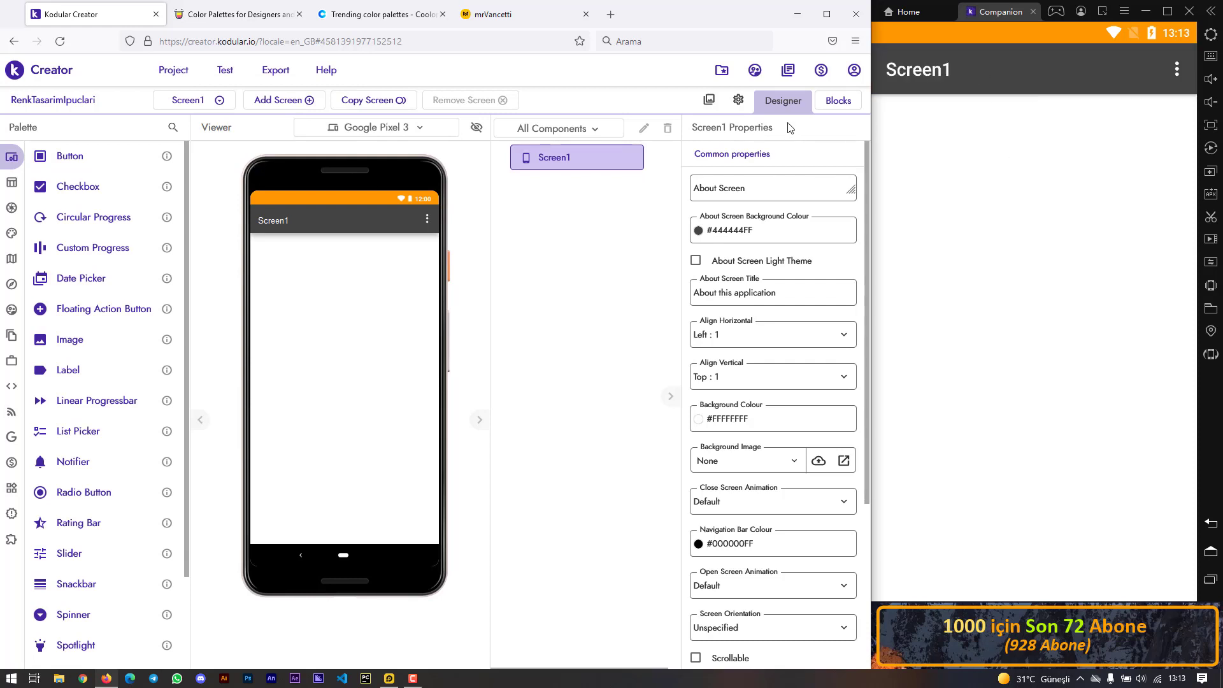
- Paste #444444 into Primary Colour Dark, replacing the orange status-bar colour
left_click(738, 102)
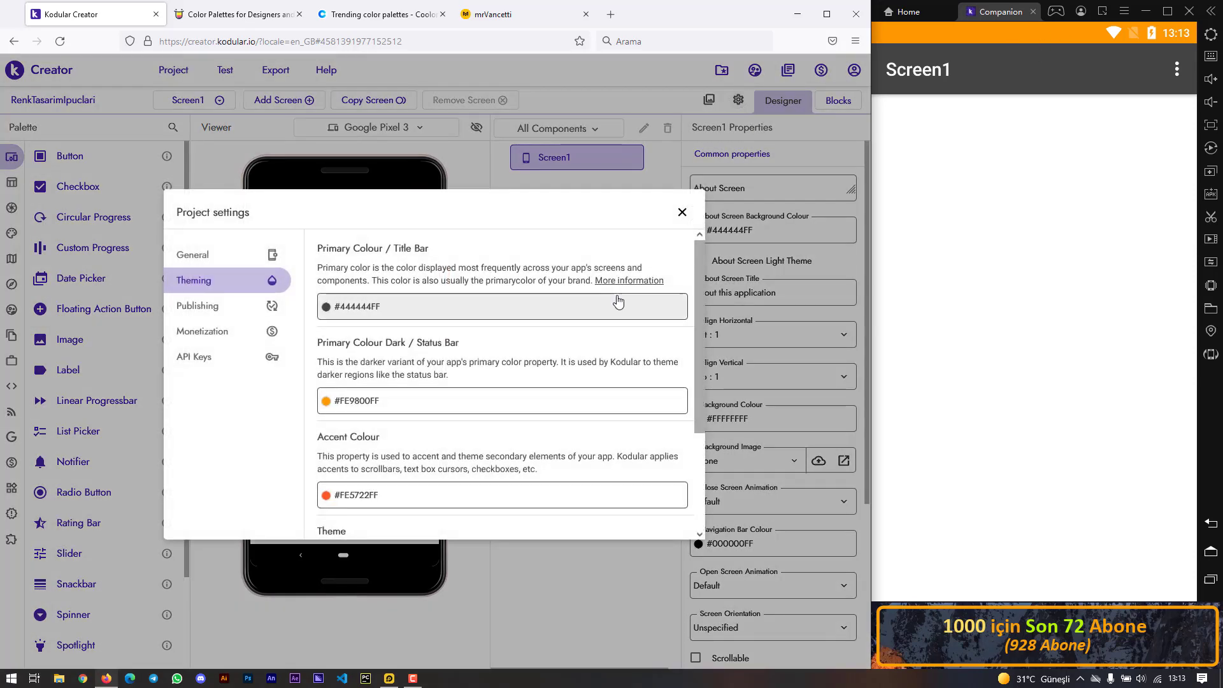
left_click(482, 401)
triple_click(41, 285)
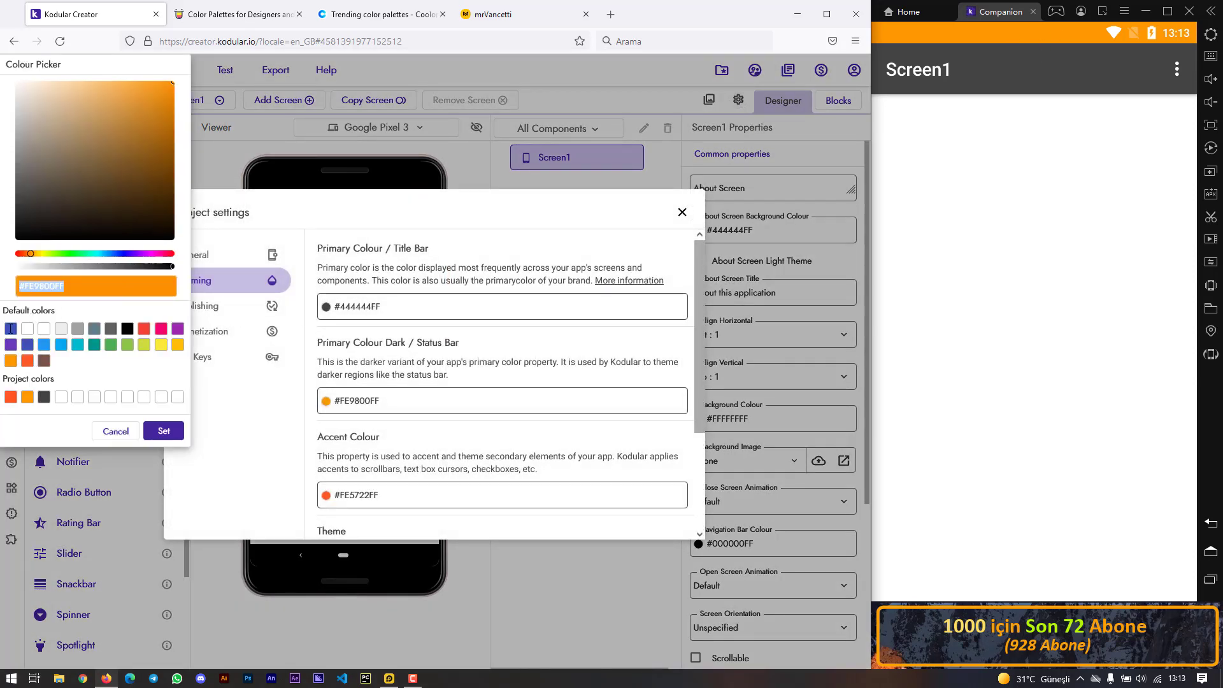
left_click_drag(18, 308, 26, 298)
key("ctrl+v")
left_click(164, 431)
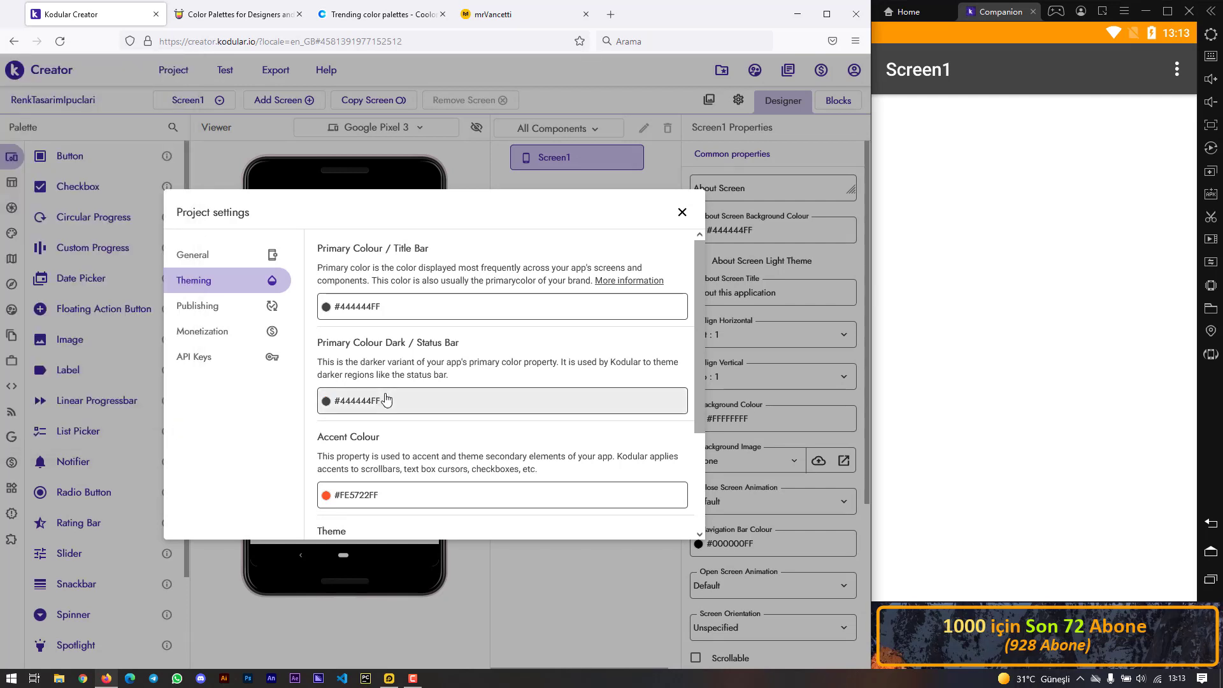
- Close project settings and refresh the Companion screen with the all-grey top bar
left_click(682, 212)
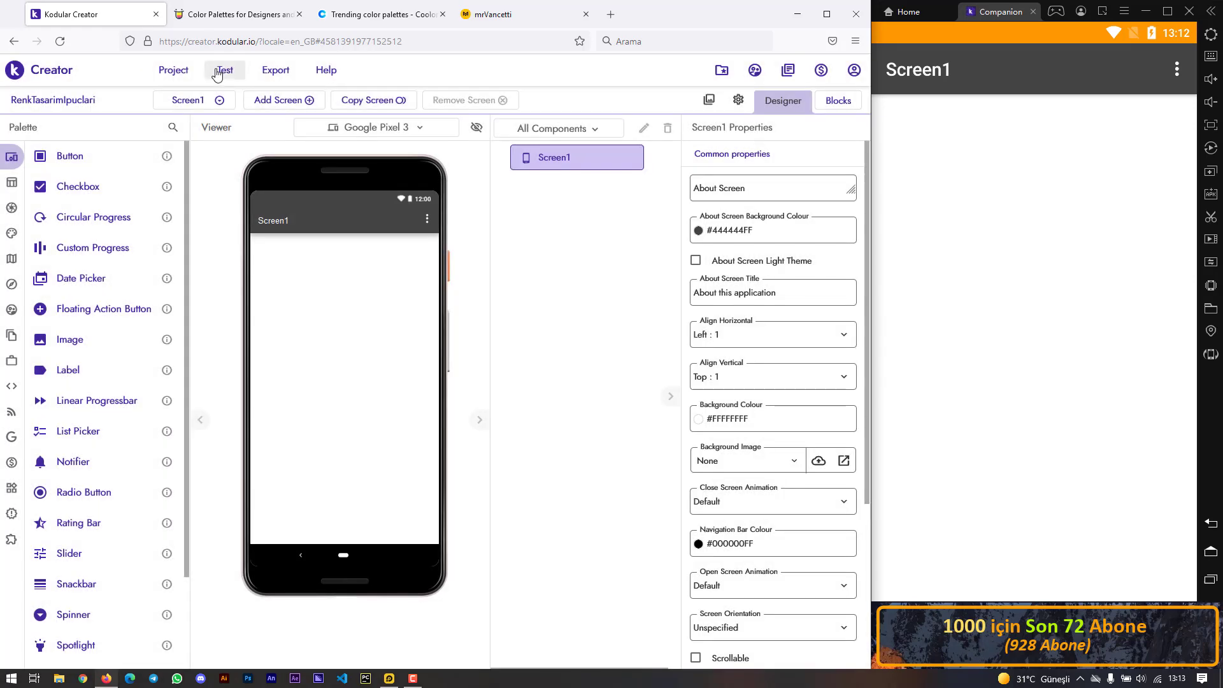
left_click(225, 70)
left_click(280, 163)
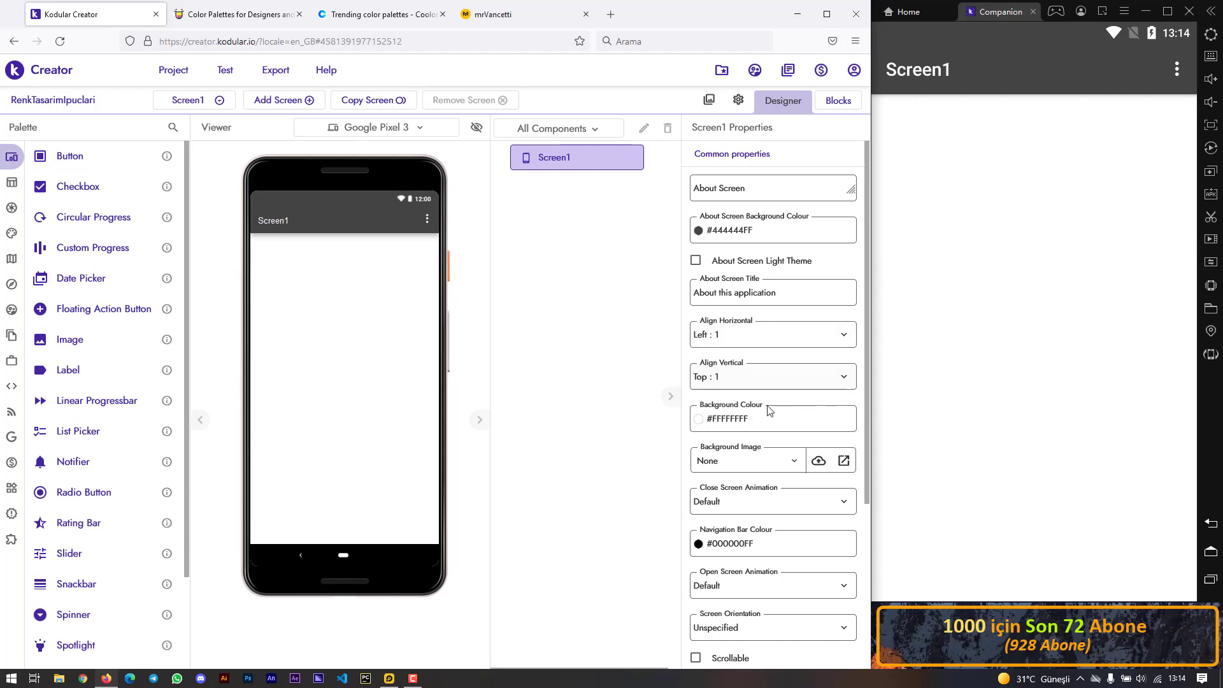
- Copy the light grey #EDEDED from the Color Hunt palette
left_click(726, 420)
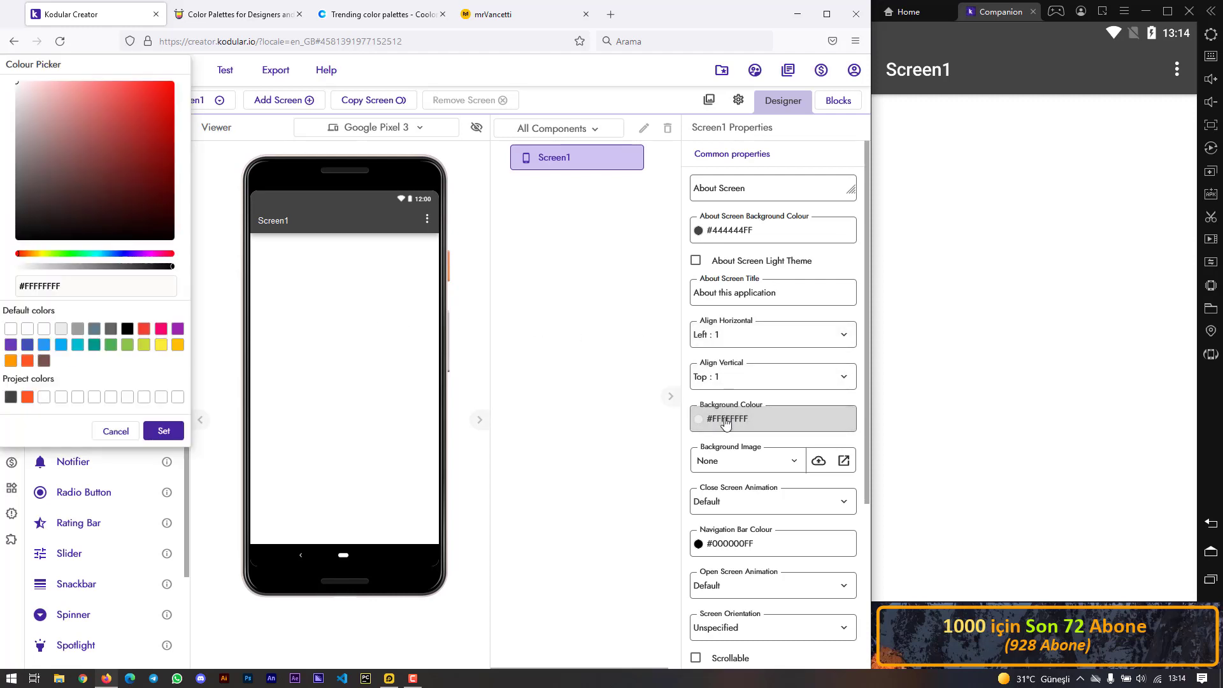
left_click(115, 431)
left_click(260, 16)
mouse_move(223, 363)
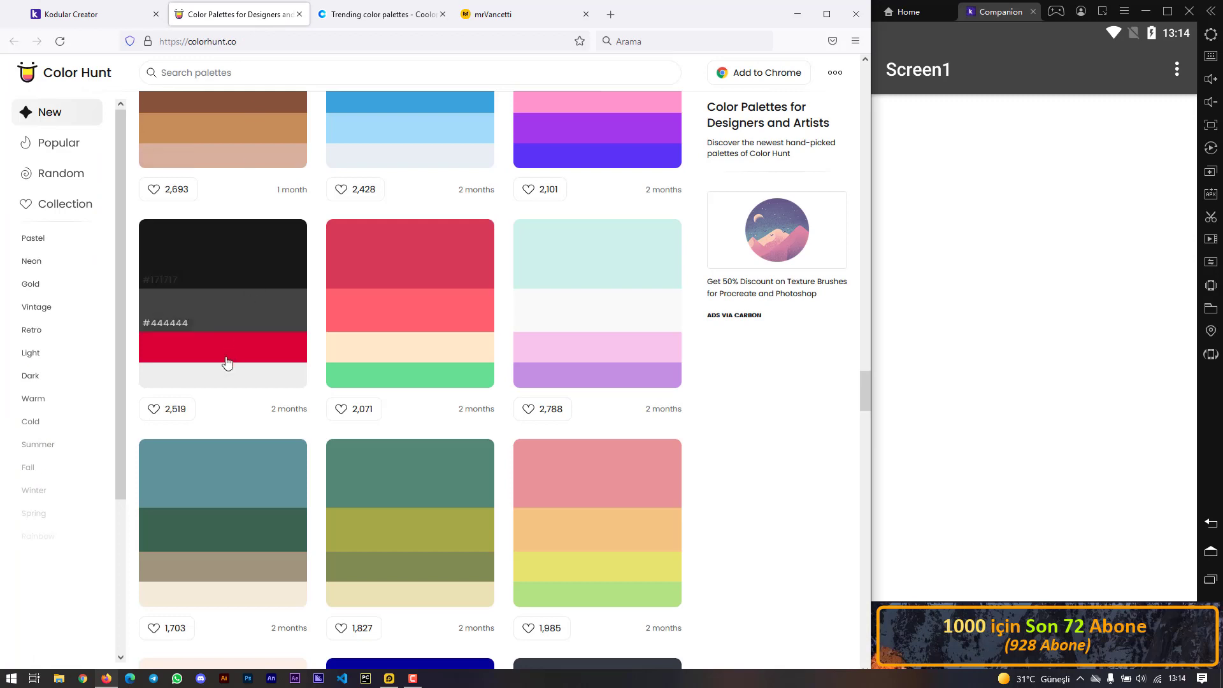
left_click(174, 380)
- Paste #EDEDED as Screen1's Background Colour
left_click(131, 17)
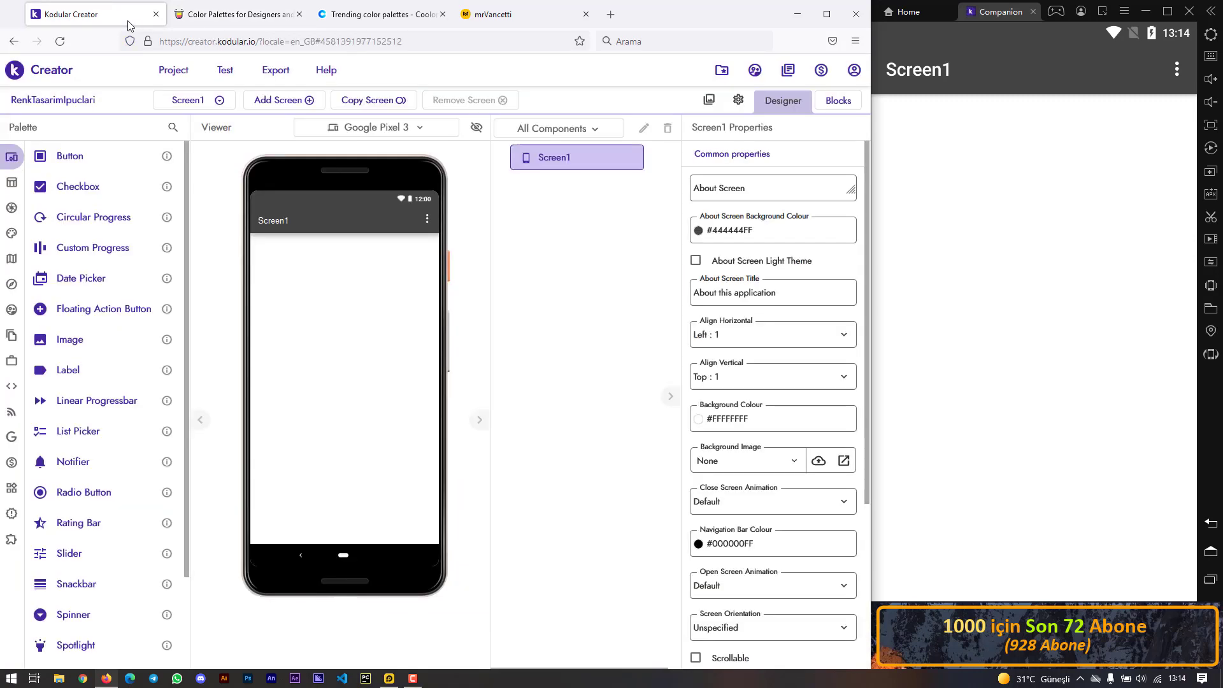
left_click(740, 418)
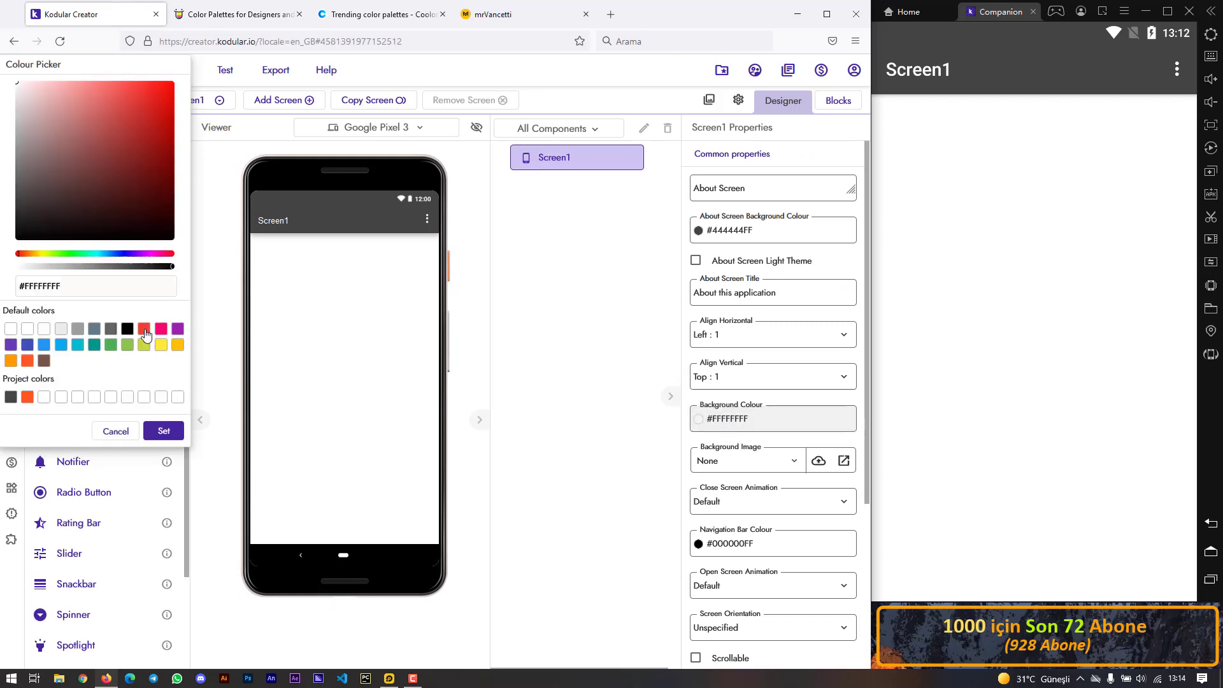
mouse_move(61, 286)
left_mouse_down()
mouse_move(42, 288)
mouse_move(26, 312)
left_mouse_up()
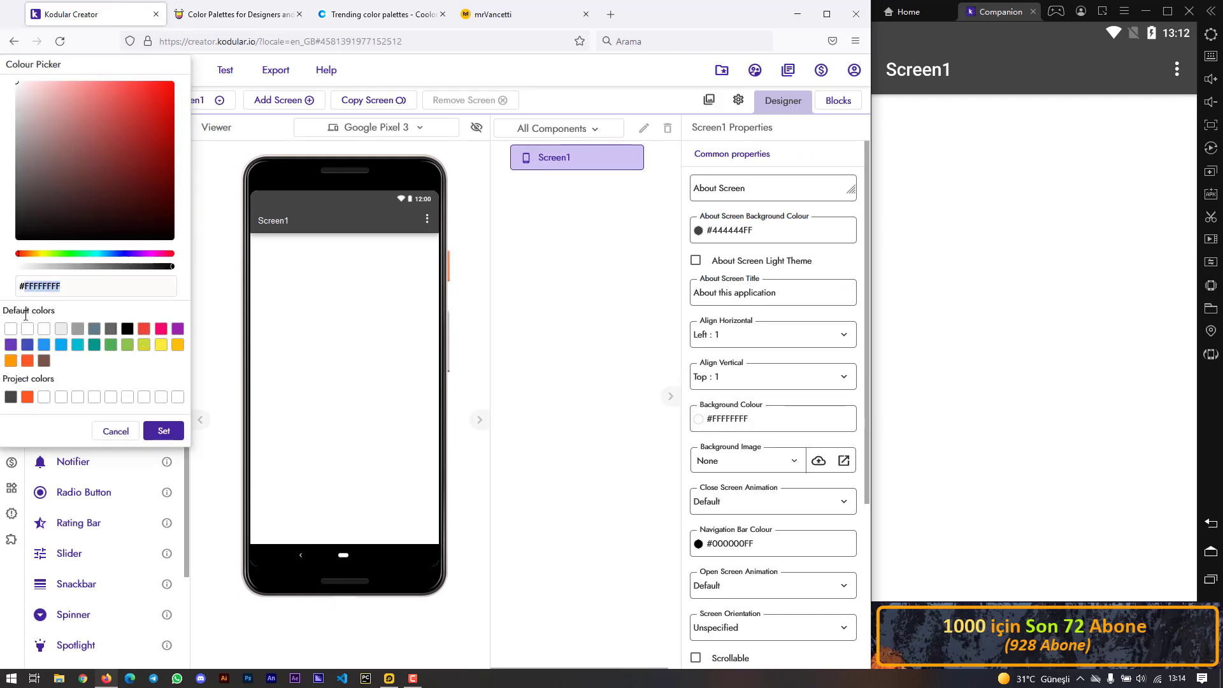
key("ctrl+v")
left_click(147, 432)
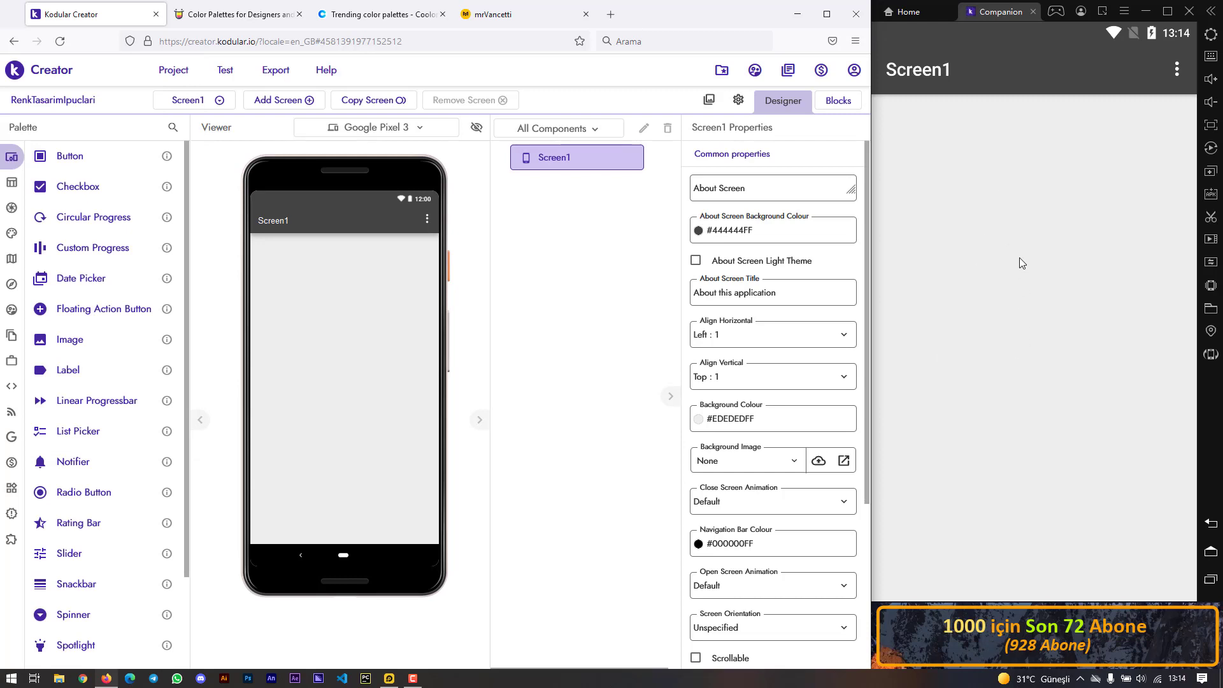
left_click(1023, 112)
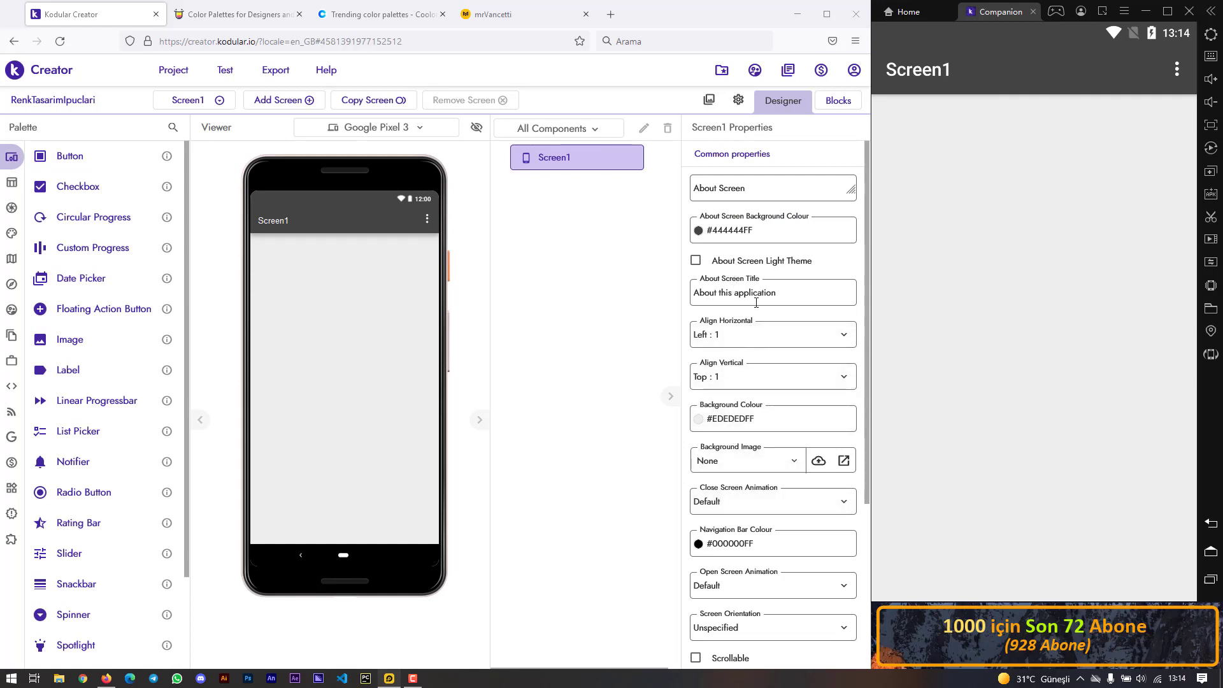
scroll(758, 312, "down", 1)
scroll(763, 338, "down", 1)
scroll(767, 363, "down", 1)
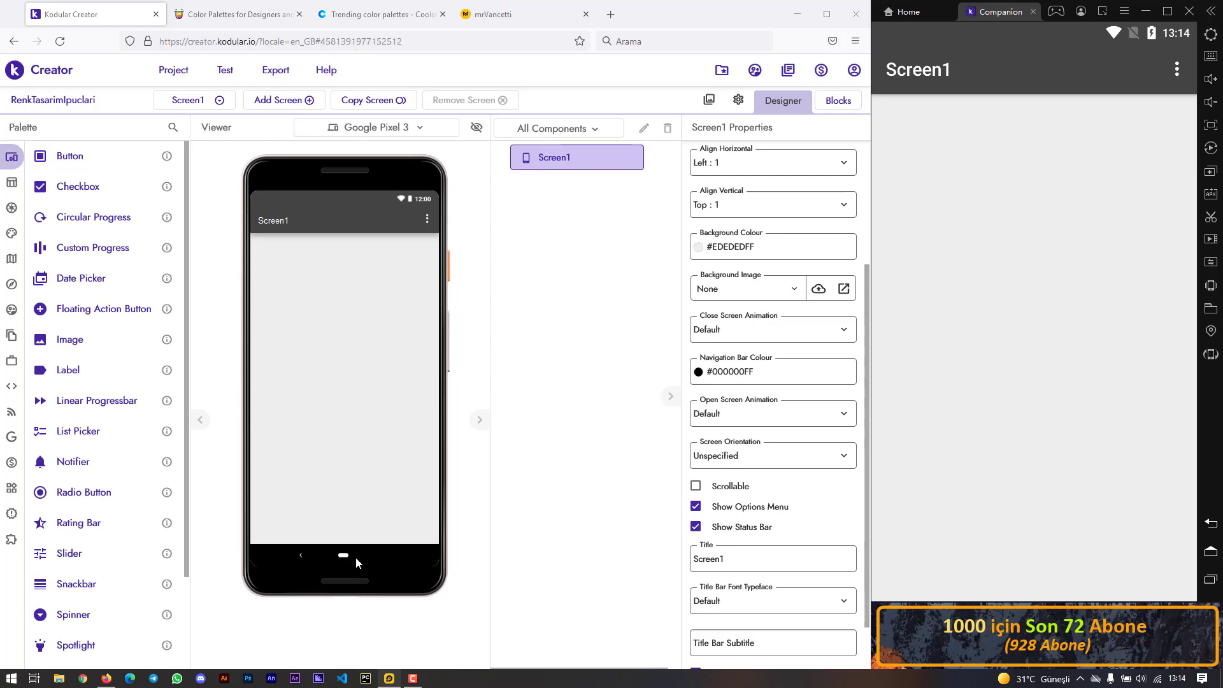
- Copy red #DA0037 from Color Hunt and paste it over #000000FF as Screen1's Navigation Bar Colour
left_click(272, 19)
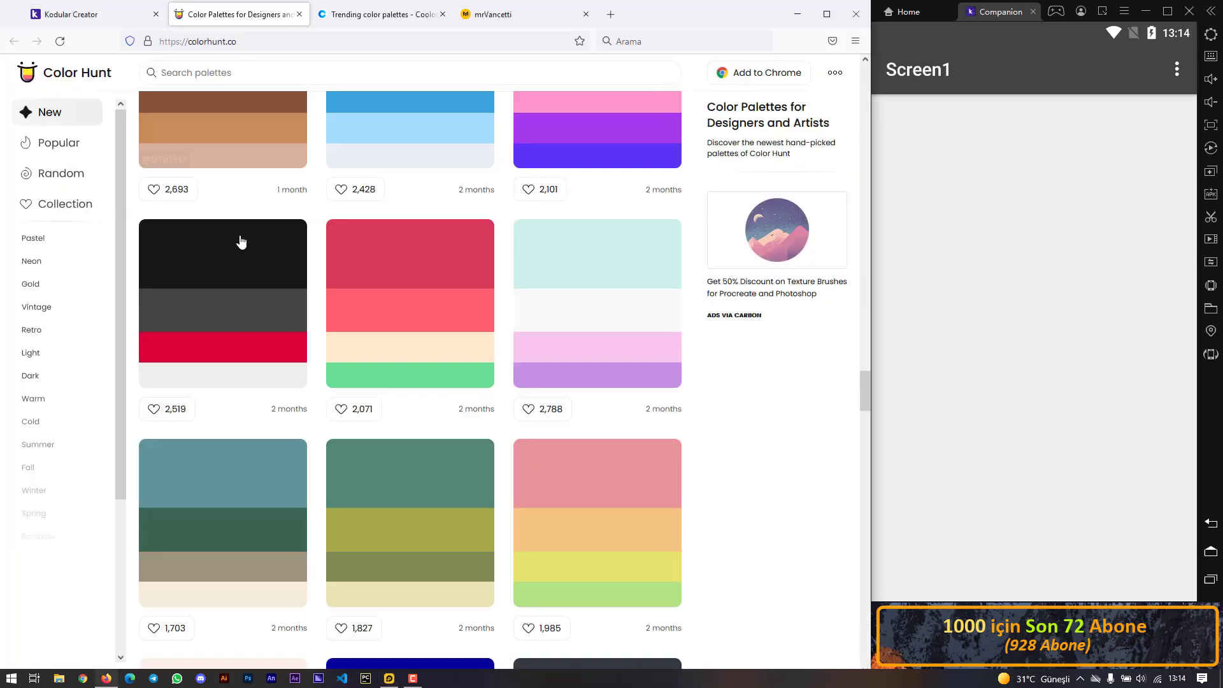
left_click(162, 360)
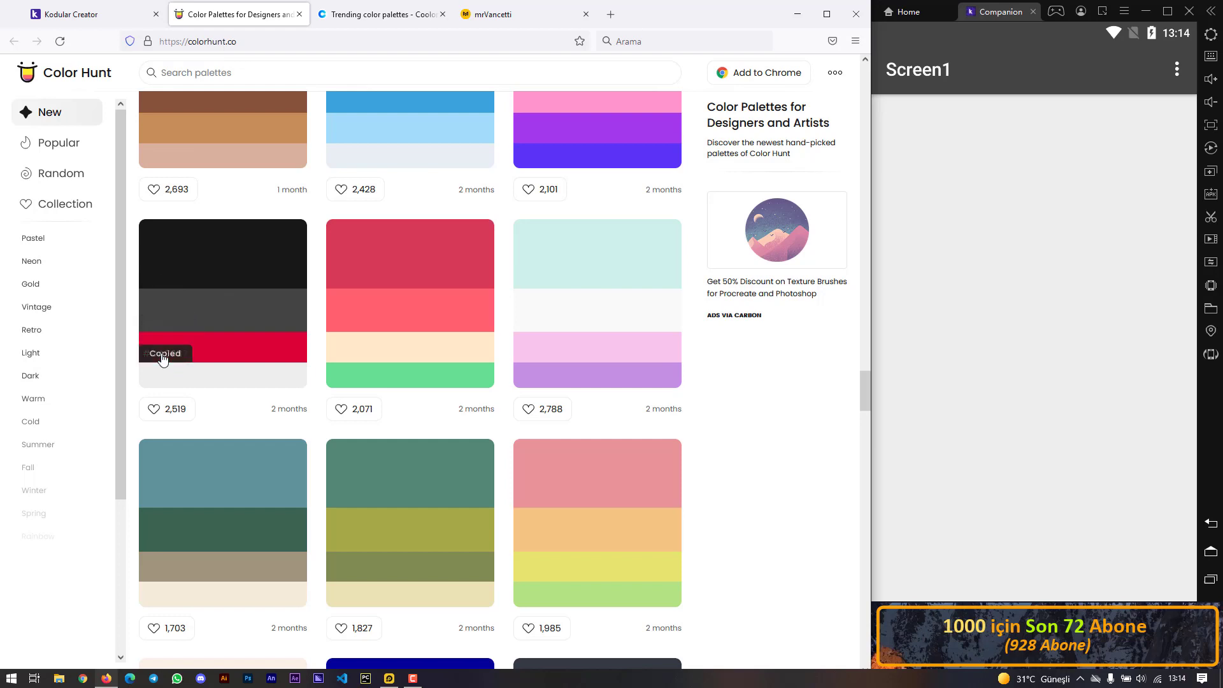
left_click(38, 14)
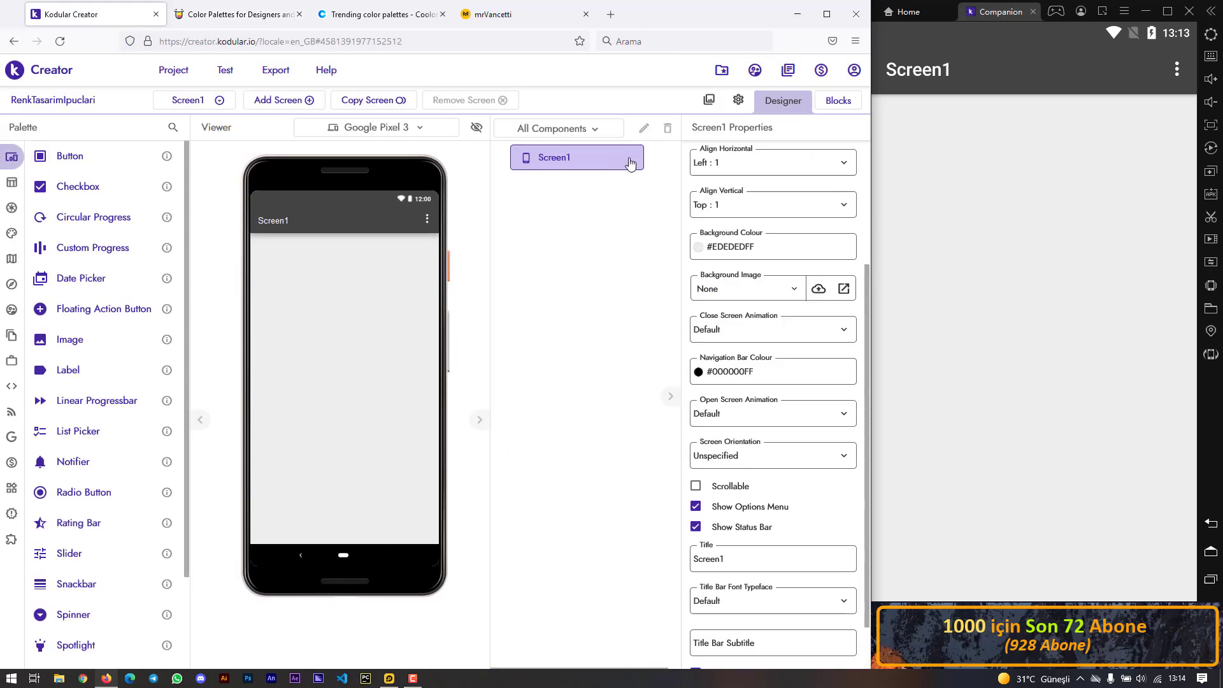
left_click(764, 372)
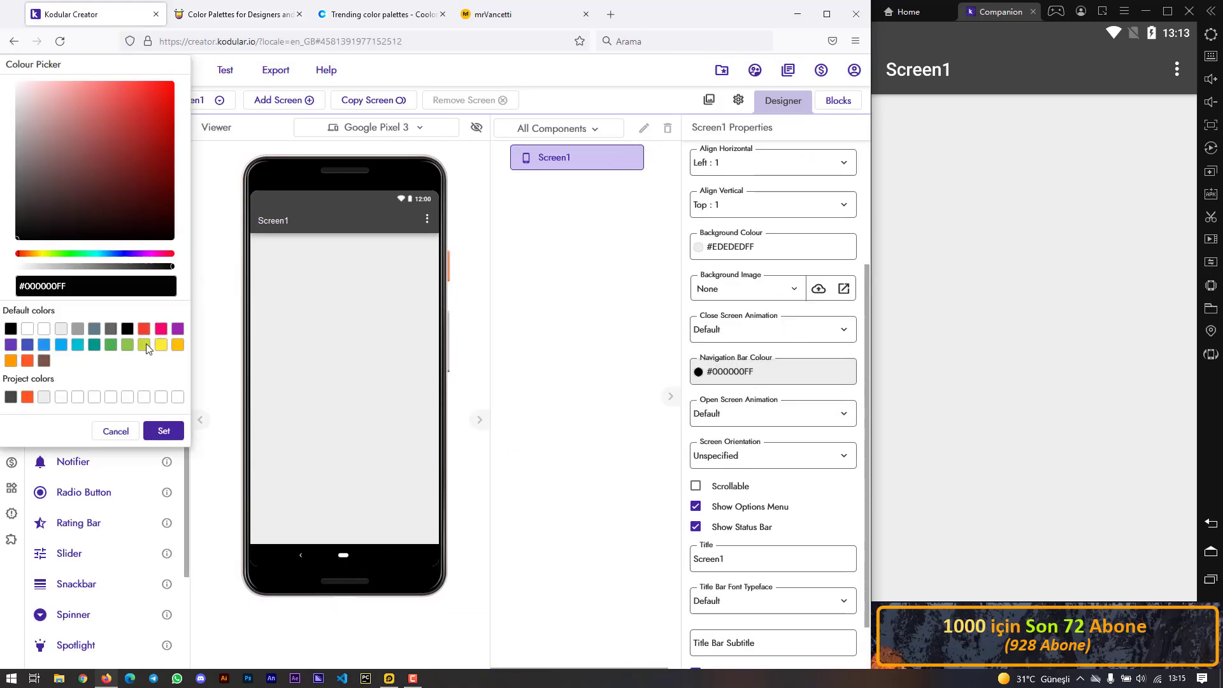
left_click_drag(68, 286, 13, 312)
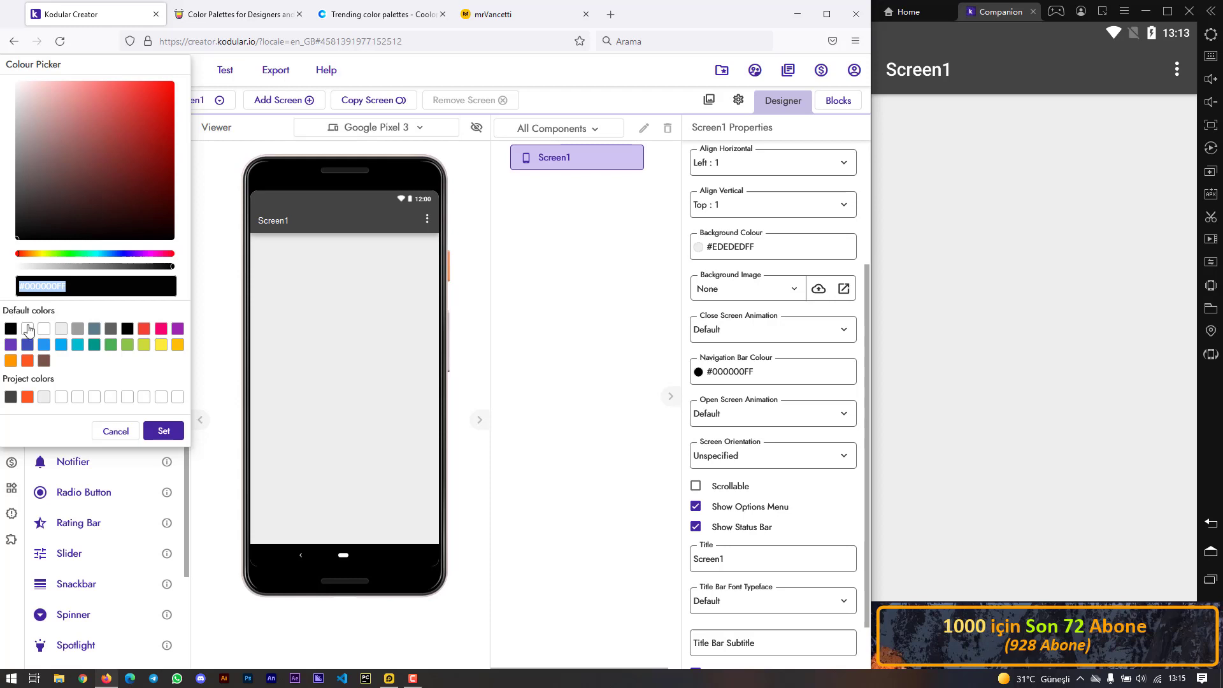
key("ctrl+v")
left_click(164, 431)
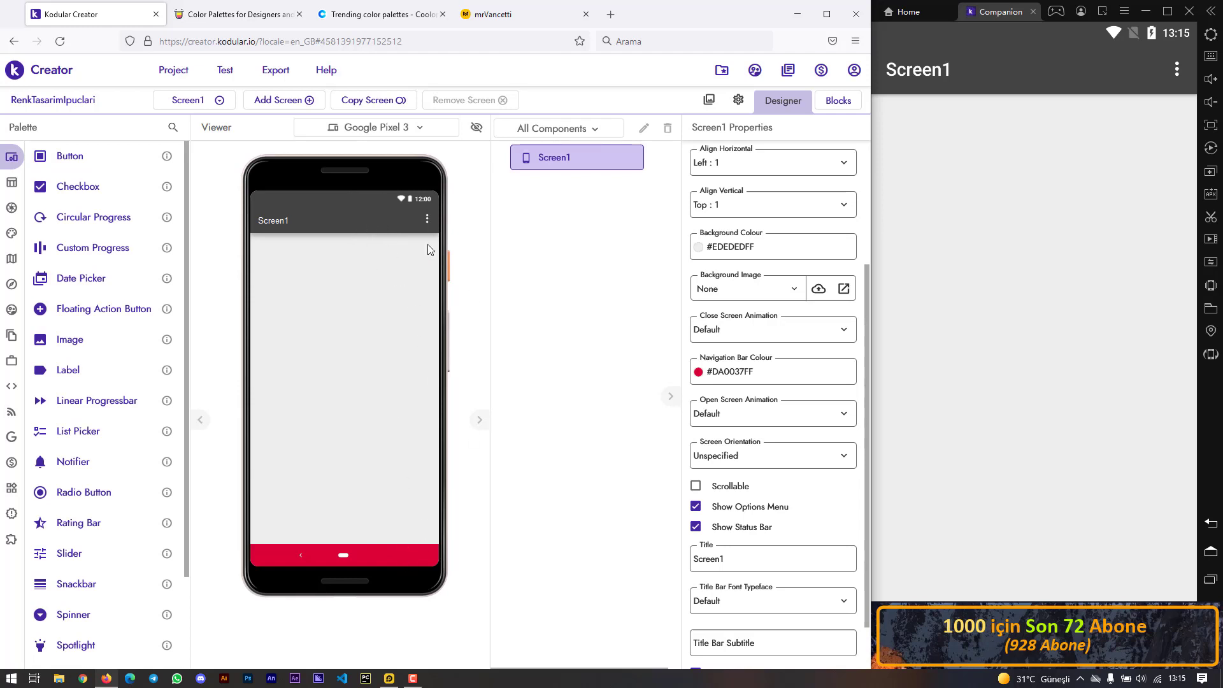
- Set the theme's Primary Colour to the red #DA0037 project swatch
left_click(738, 100)
left_click(383, 306)
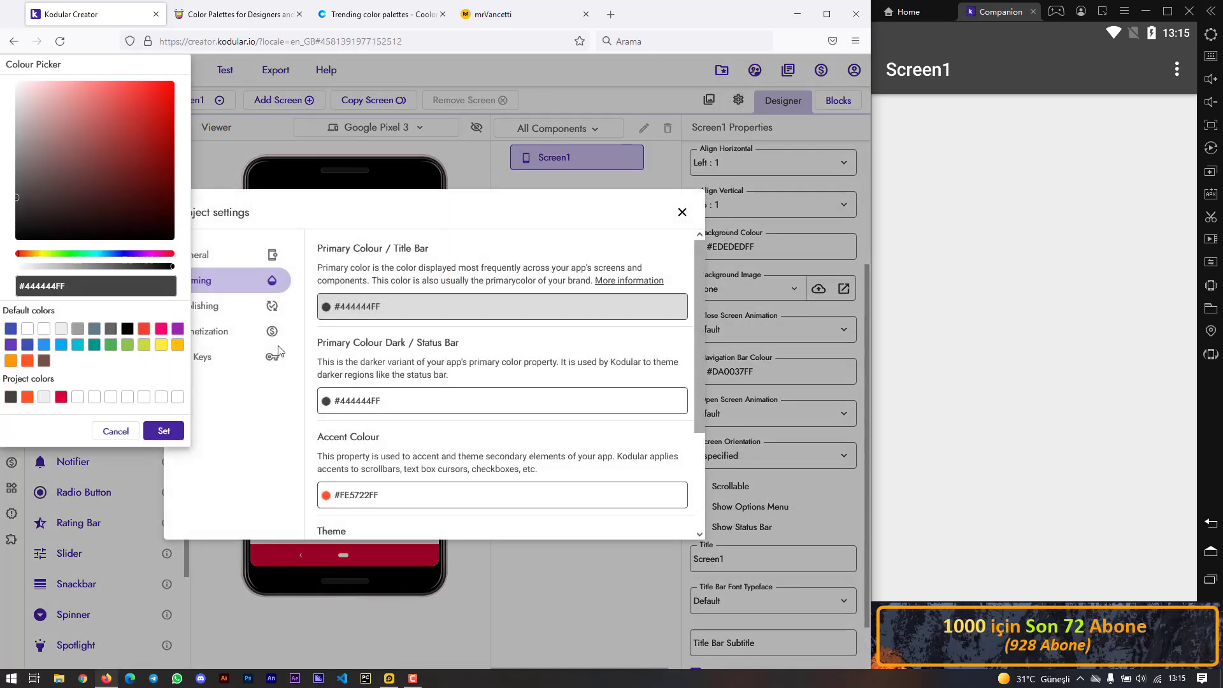
left_click(62, 399)
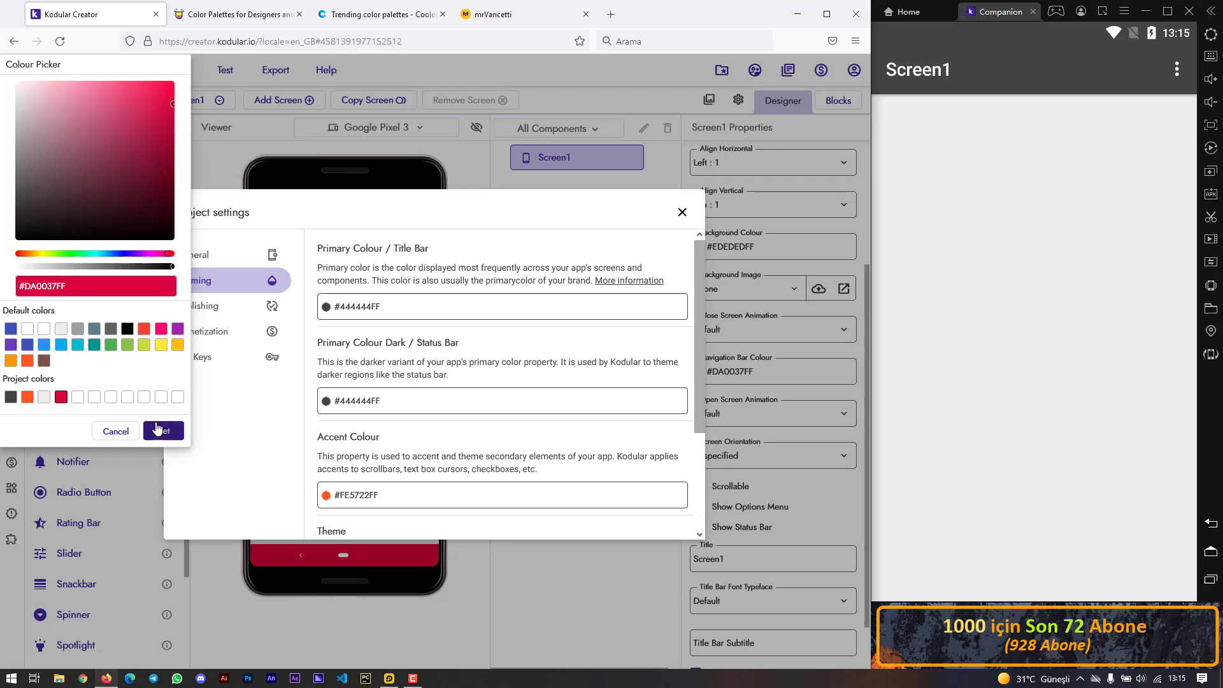
left_click(164, 431)
- Refresh the Companion screen to show the red title bar, then return to Color Hunt
left_click(681, 211)
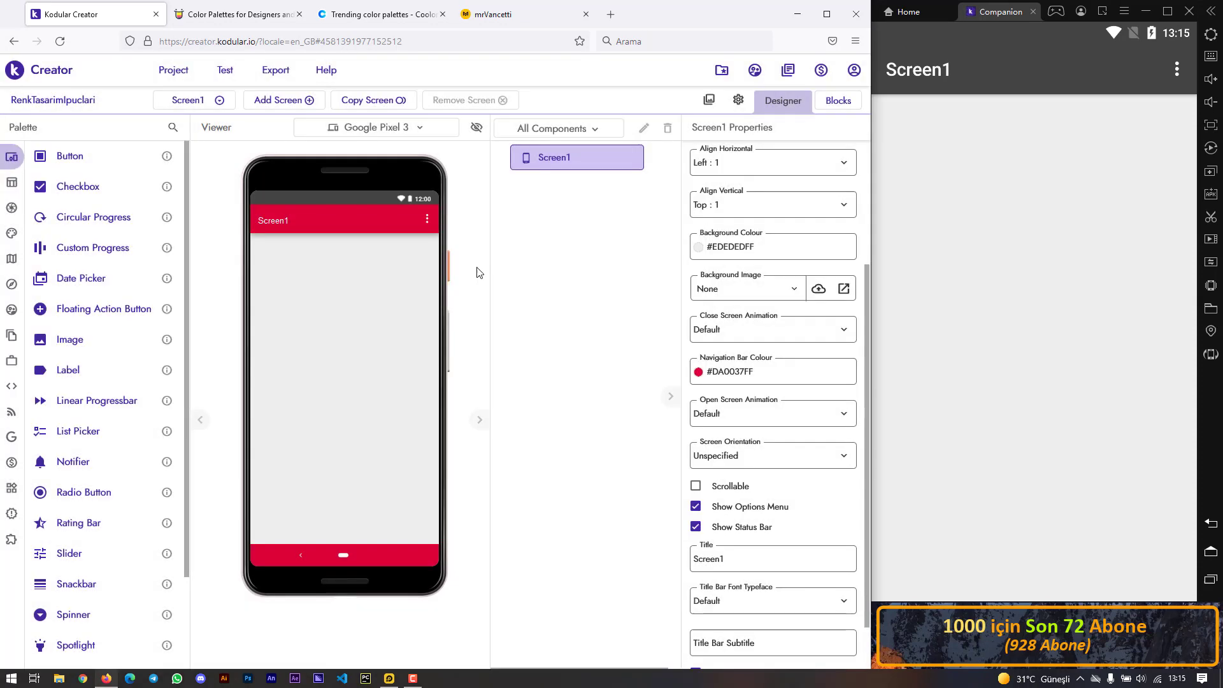
left_click(224, 70)
left_click(245, 160)
left_click(975, 33)
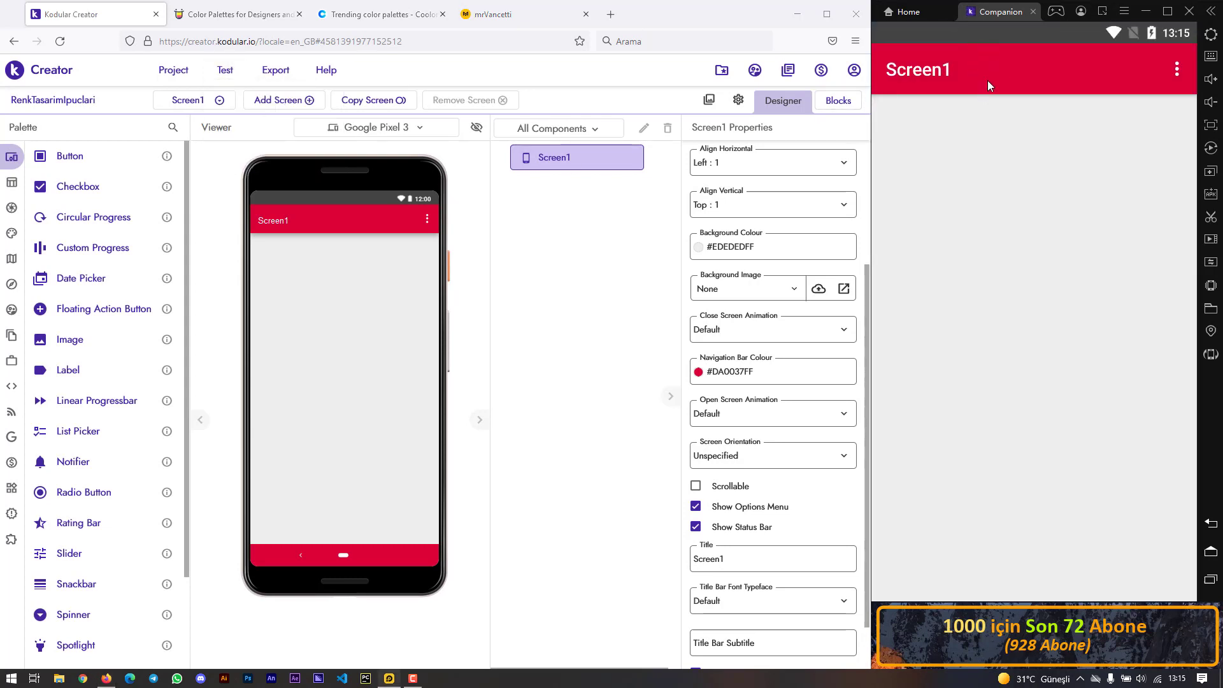
left_click(262, 21)
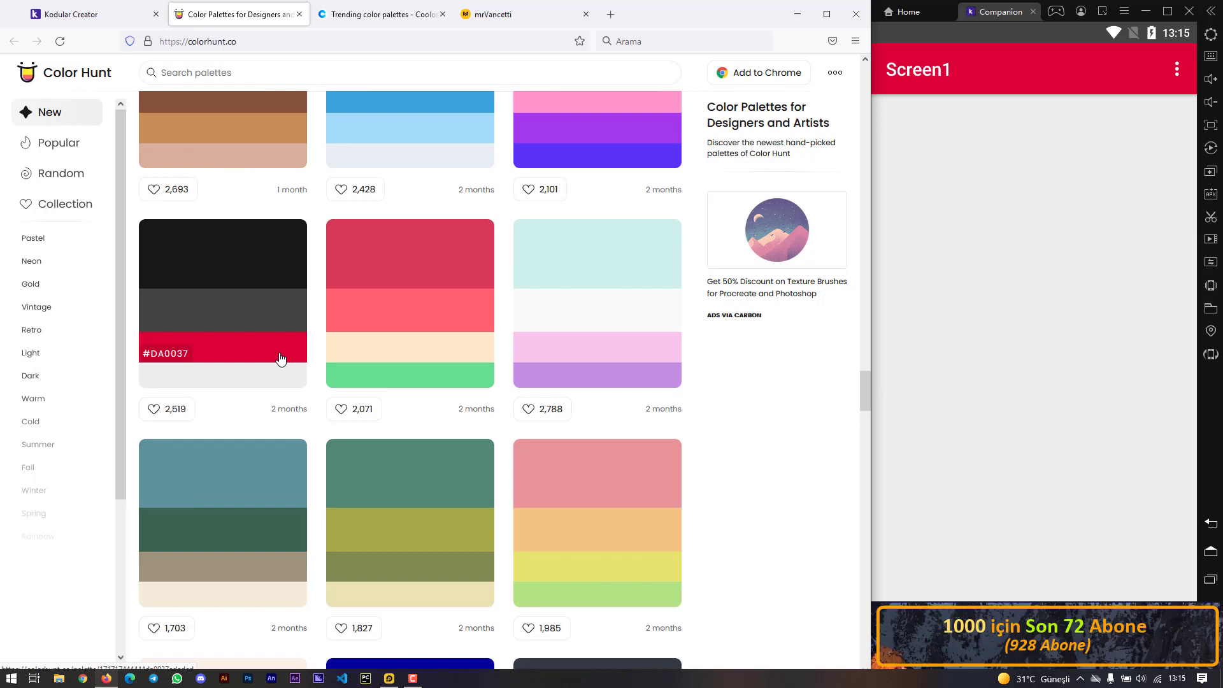
- Scroll further down the Color Hunt palettes, then switch to Coolors' trending palettes page
scroll(284, 357, "down", 5)
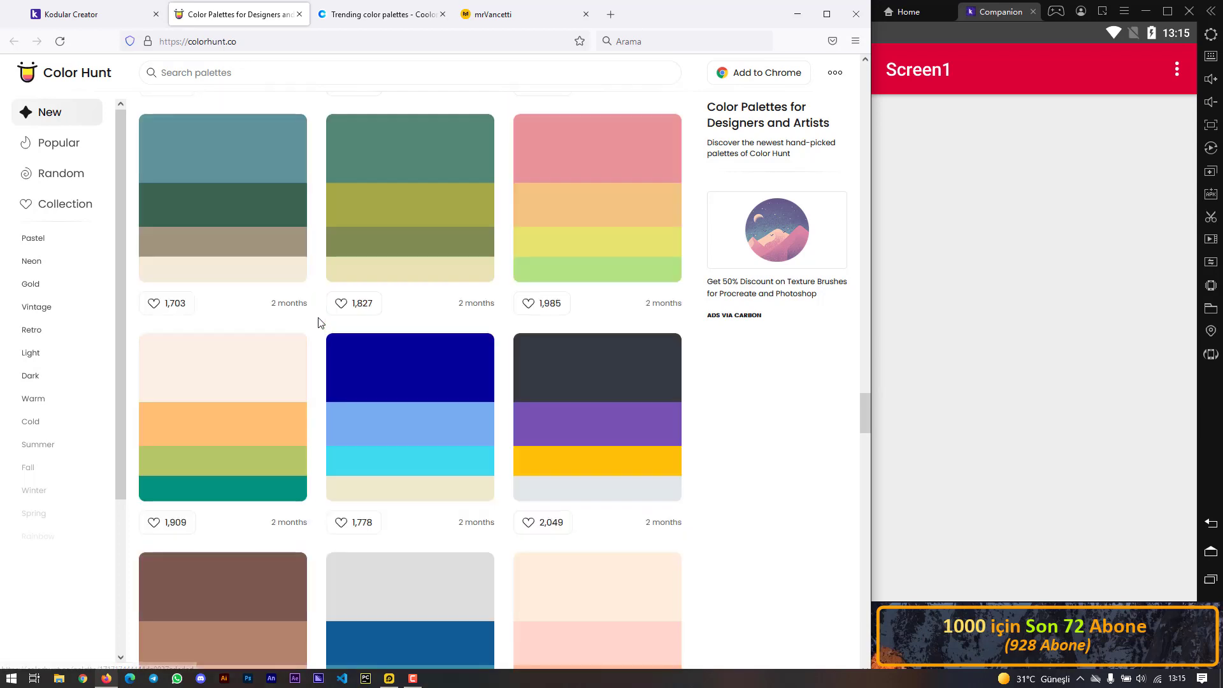
scroll(407, 380, "down", 4)
scroll(458, 470, "down", 1)
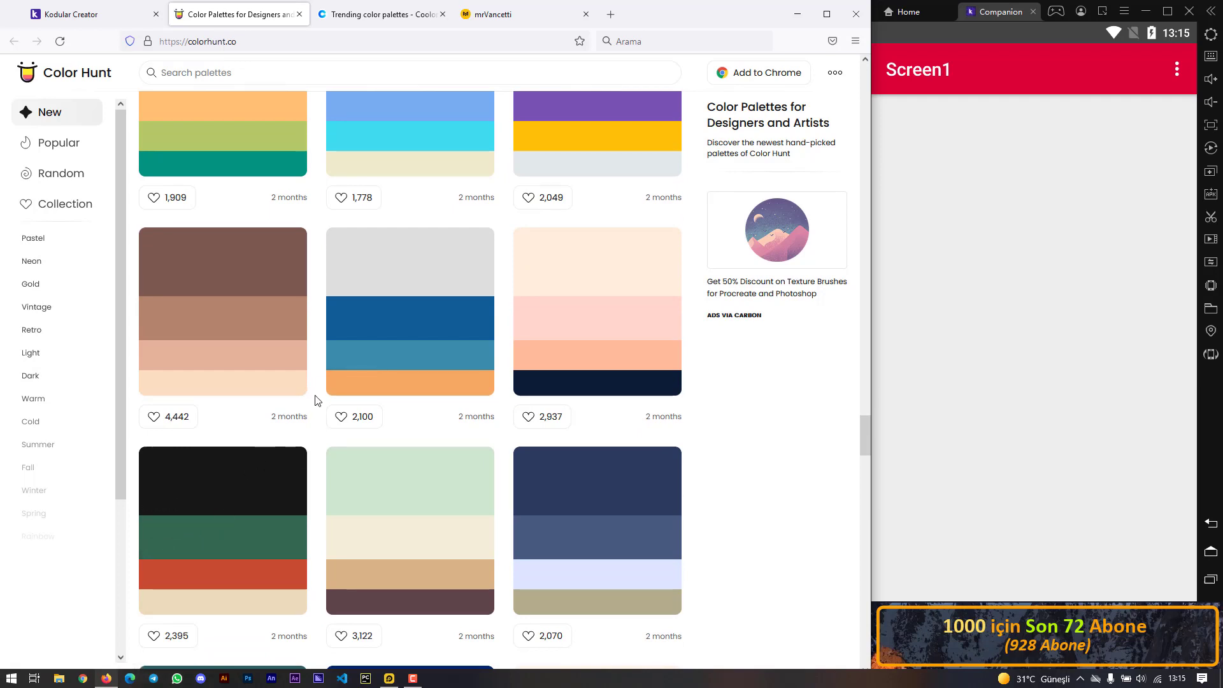
left_click(400, 14)
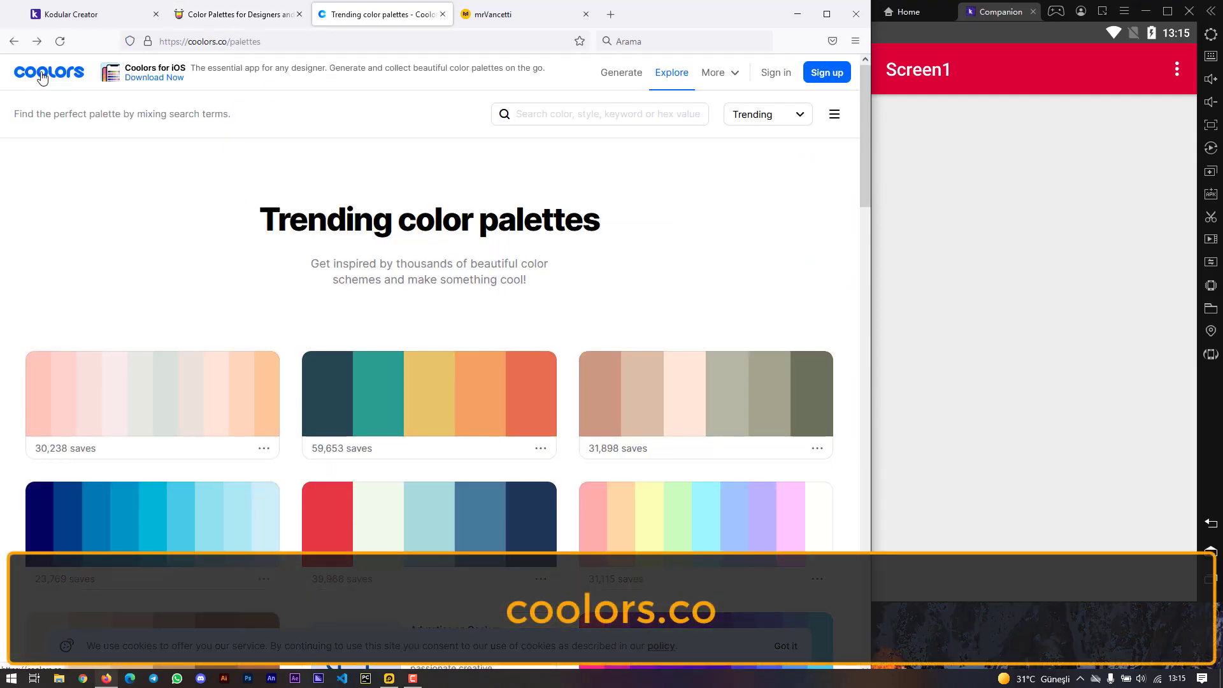
- In the Coolors palette generator, dismiss popups and bring up Eggplant's hex 553A41, then return to Kodular
left_click(42, 79)
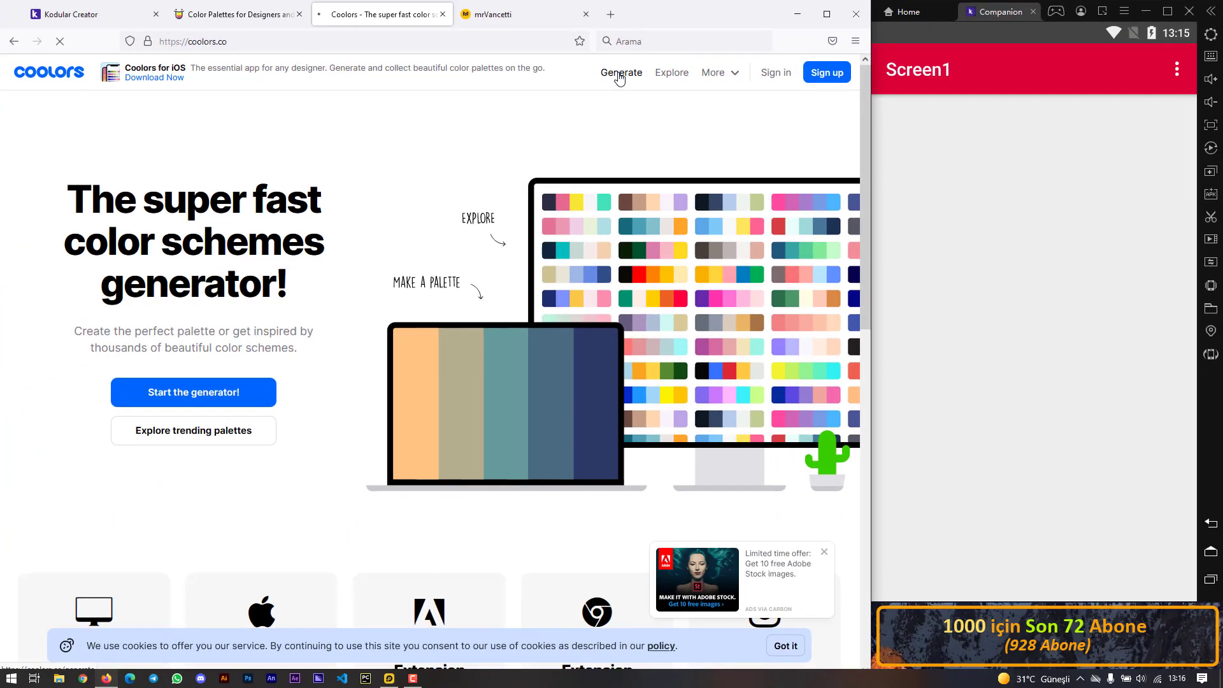
left_click(619, 77)
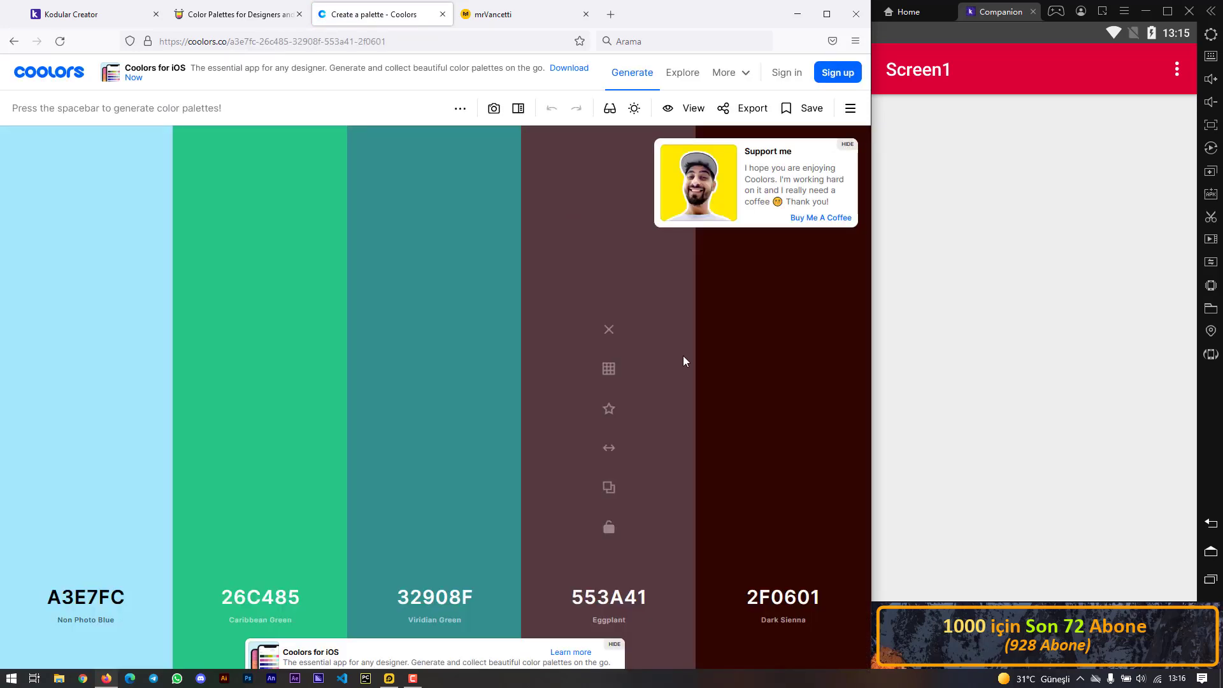
left_click(845, 147)
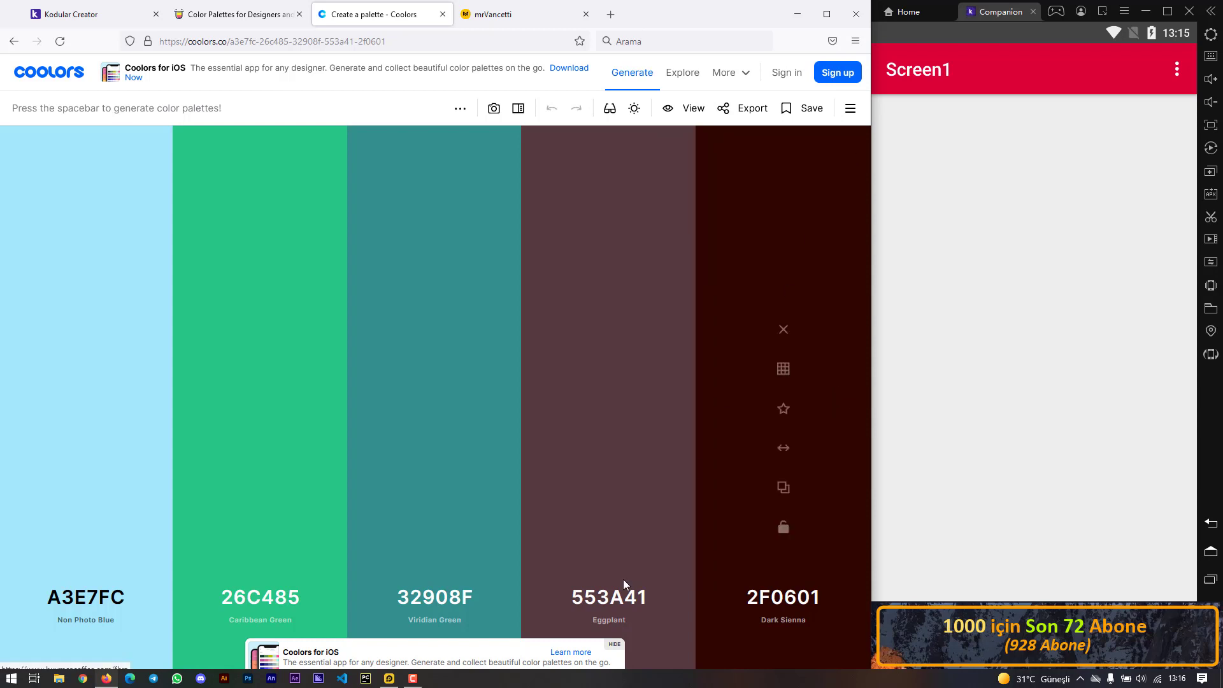
left_click(614, 645)
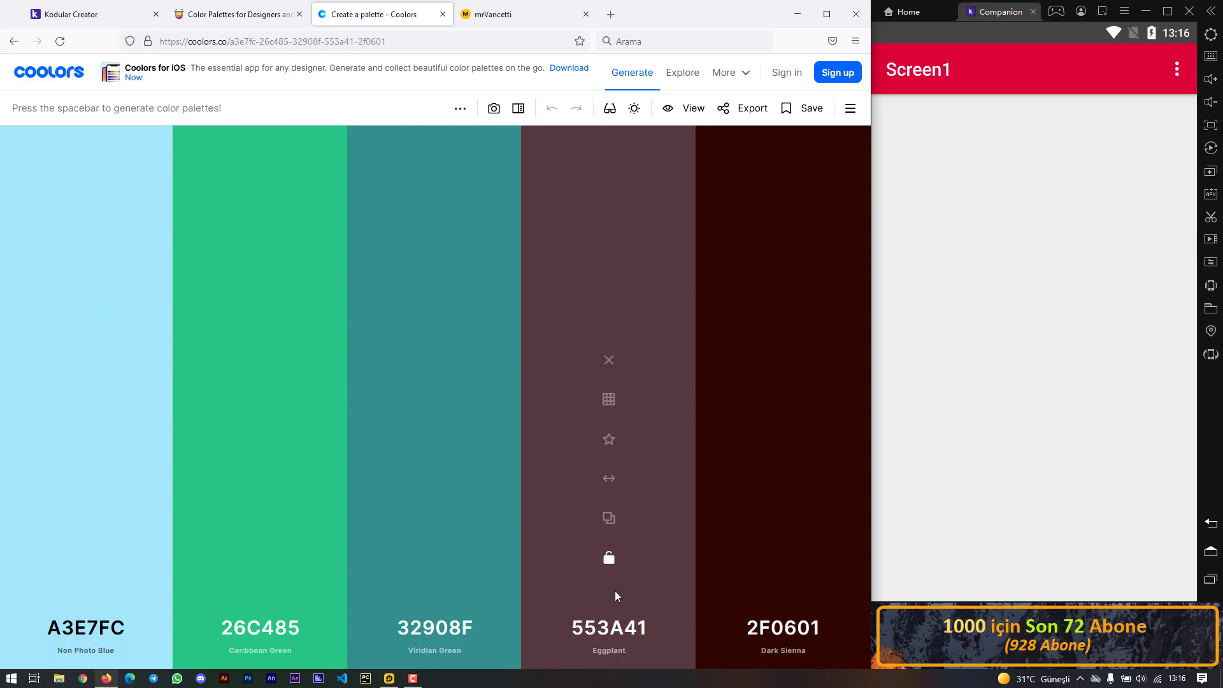
left_click(633, 629)
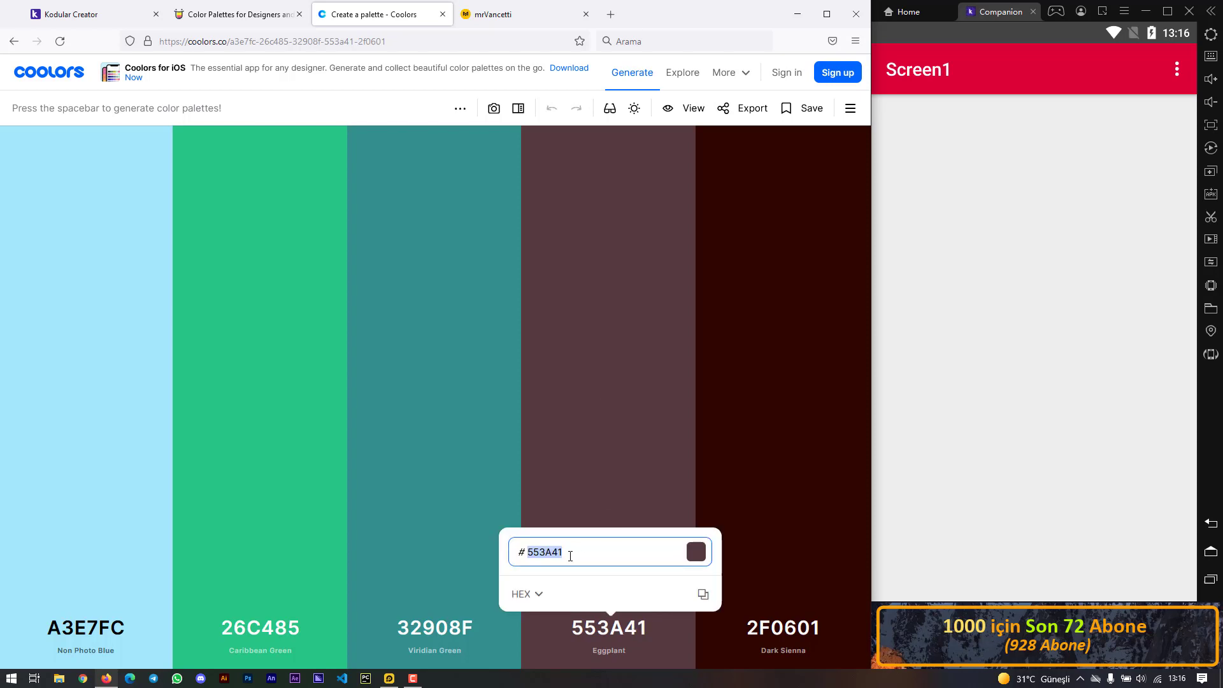
left_click(112, 14)
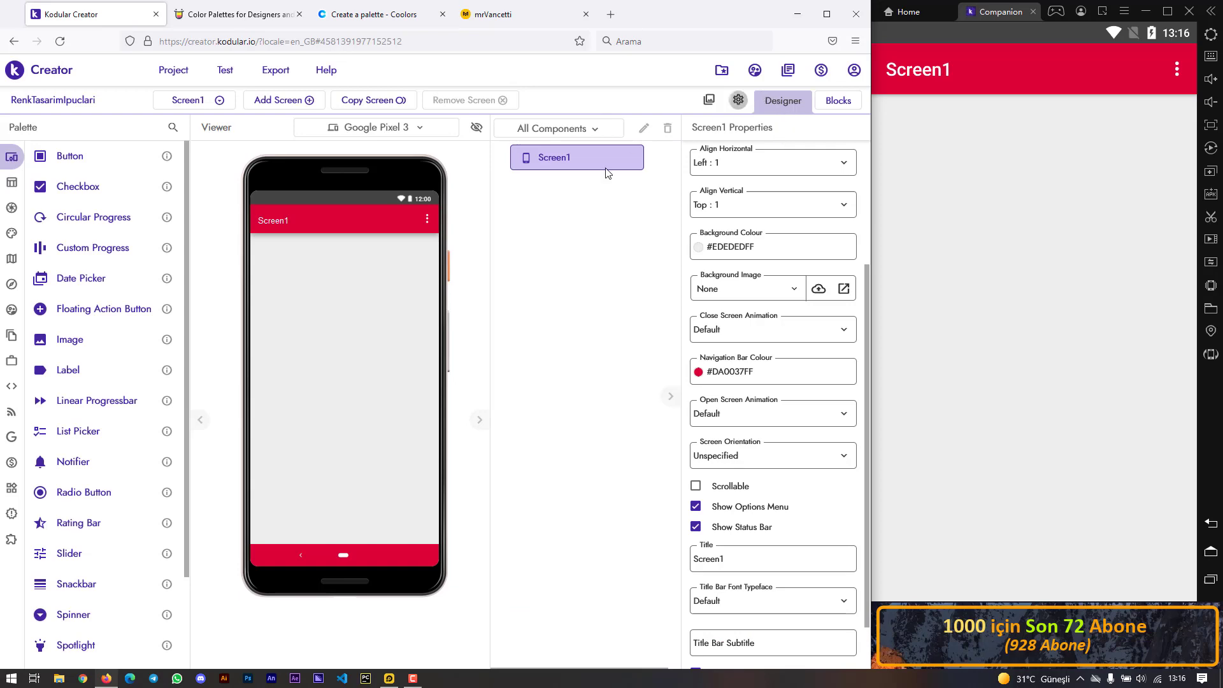
- In Project Settings > Theming, set Primary Colour Dark to 553A41
left_click(738, 100)
left_click(384, 309)
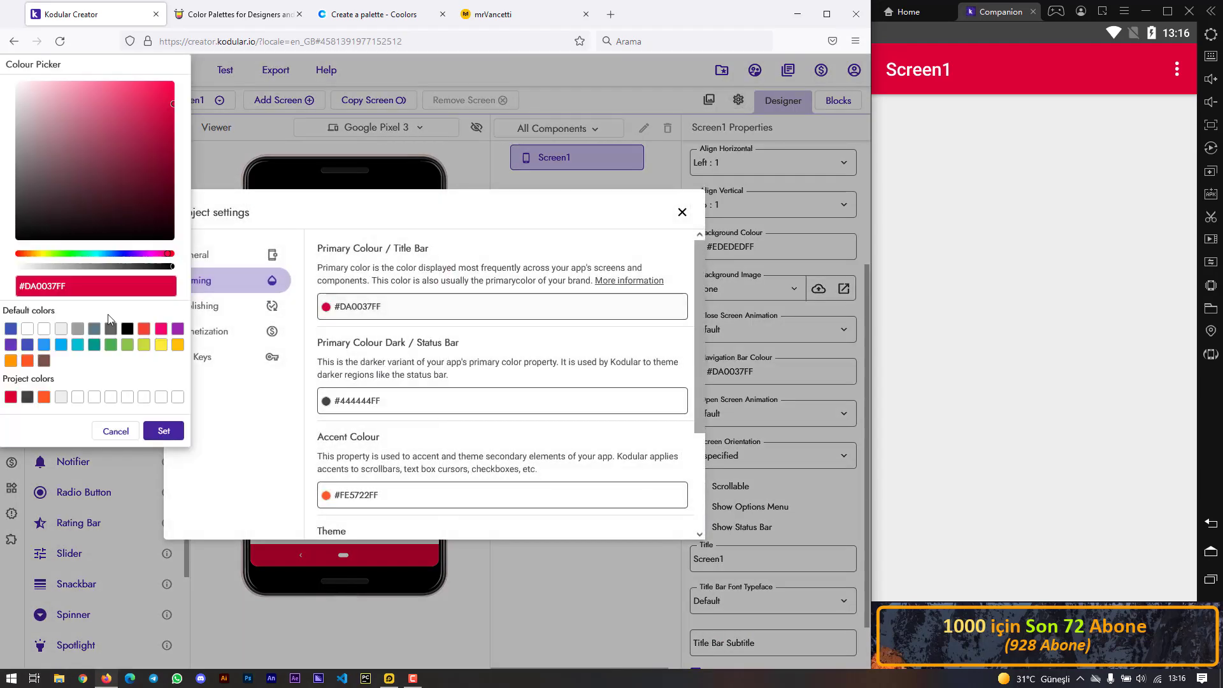
left_click(116, 431)
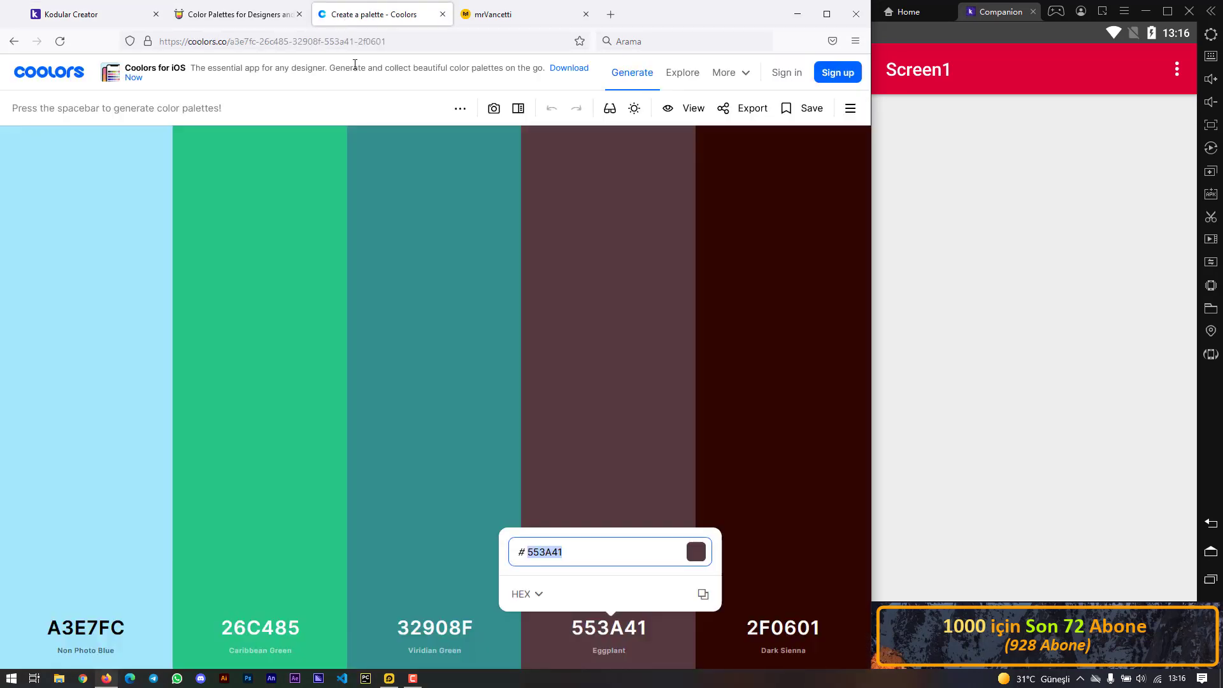
left_click(374, 14)
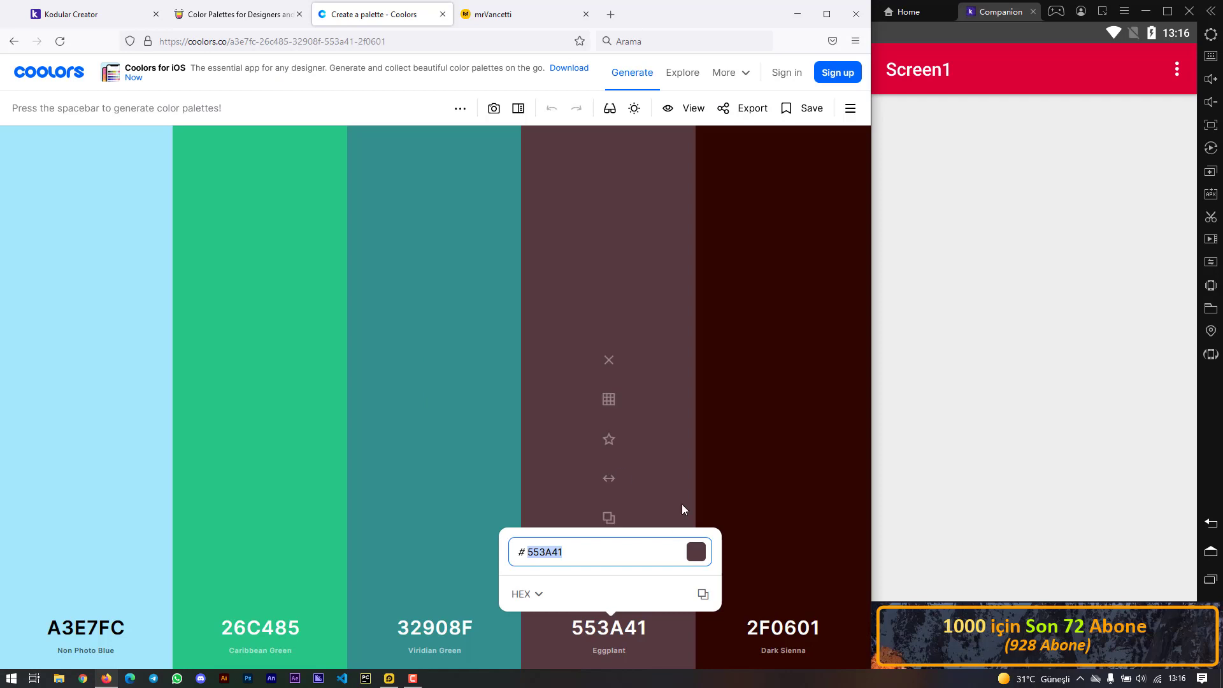
left_click(66, 22)
left_click(474, 407)
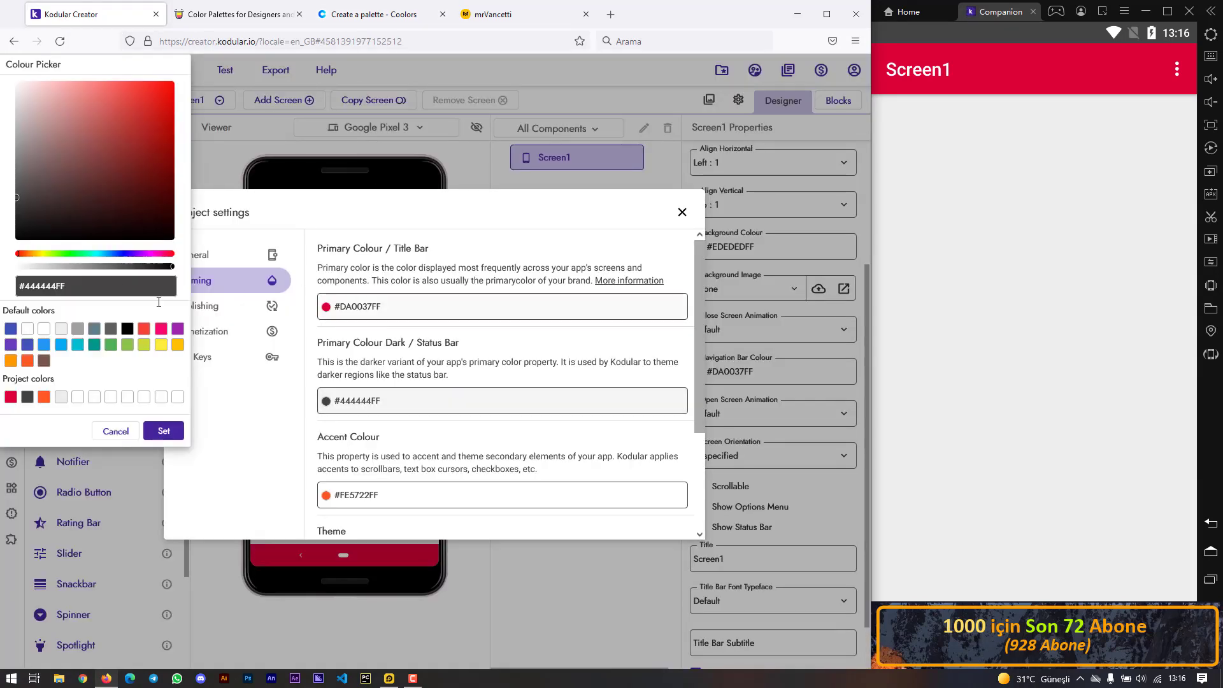
triple_click(159, 302)
type("553A41")
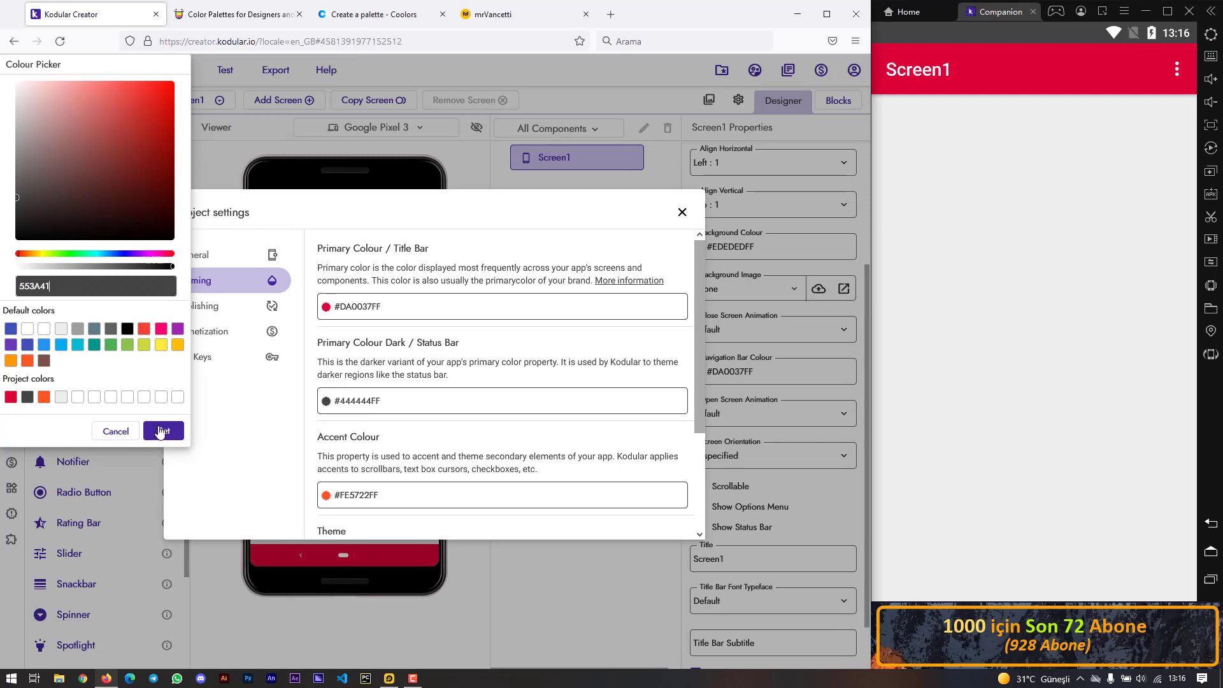
left_click(162, 431)
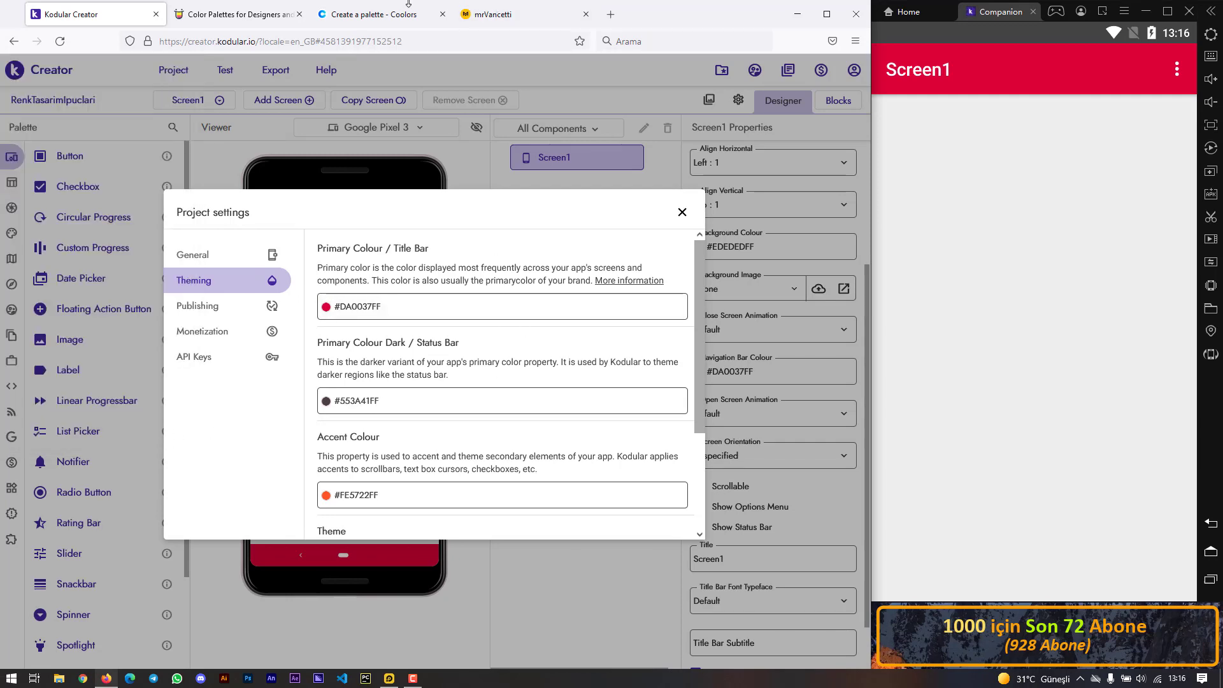
- Copy Dark Sienna 2F0601 from Coolors and set it as the theme's Primary Colour
left_click(408, 3)
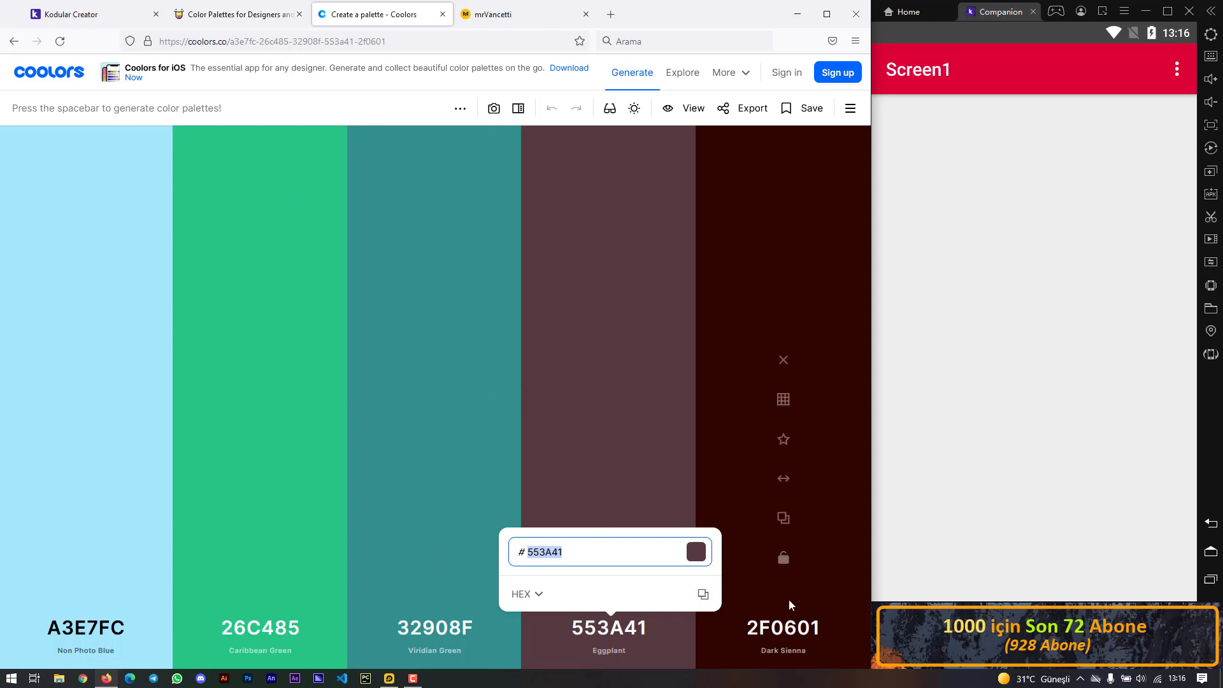
left_click(782, 627)
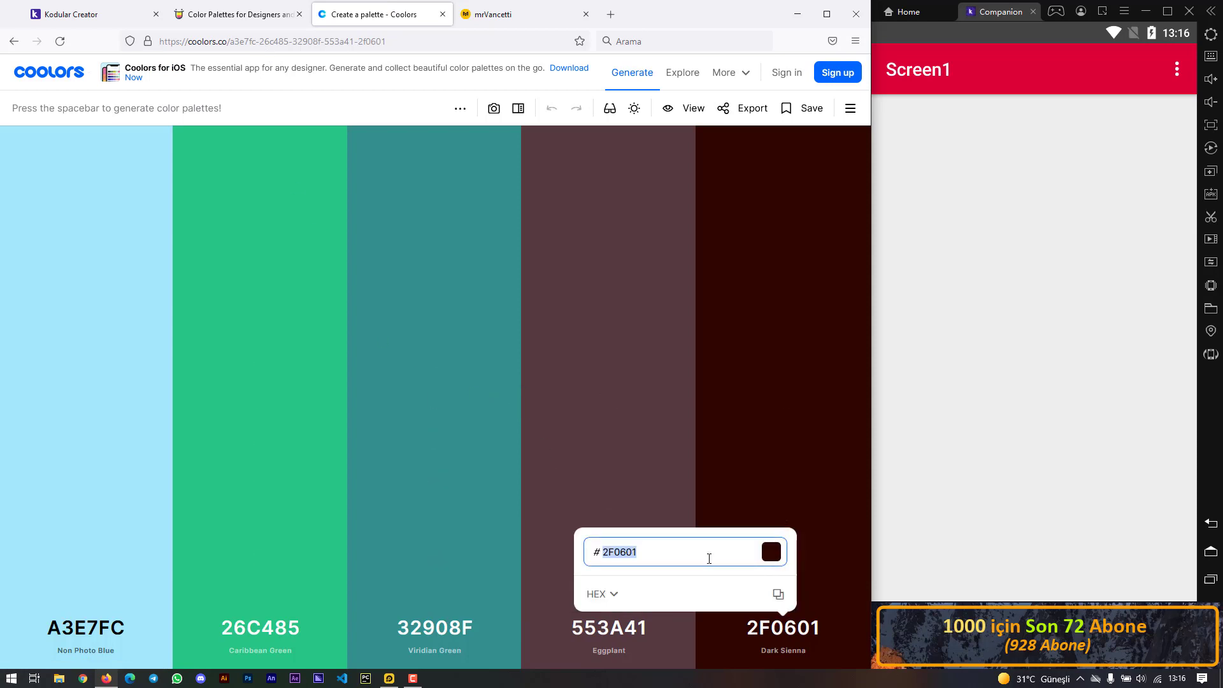
left_click(70, 14)
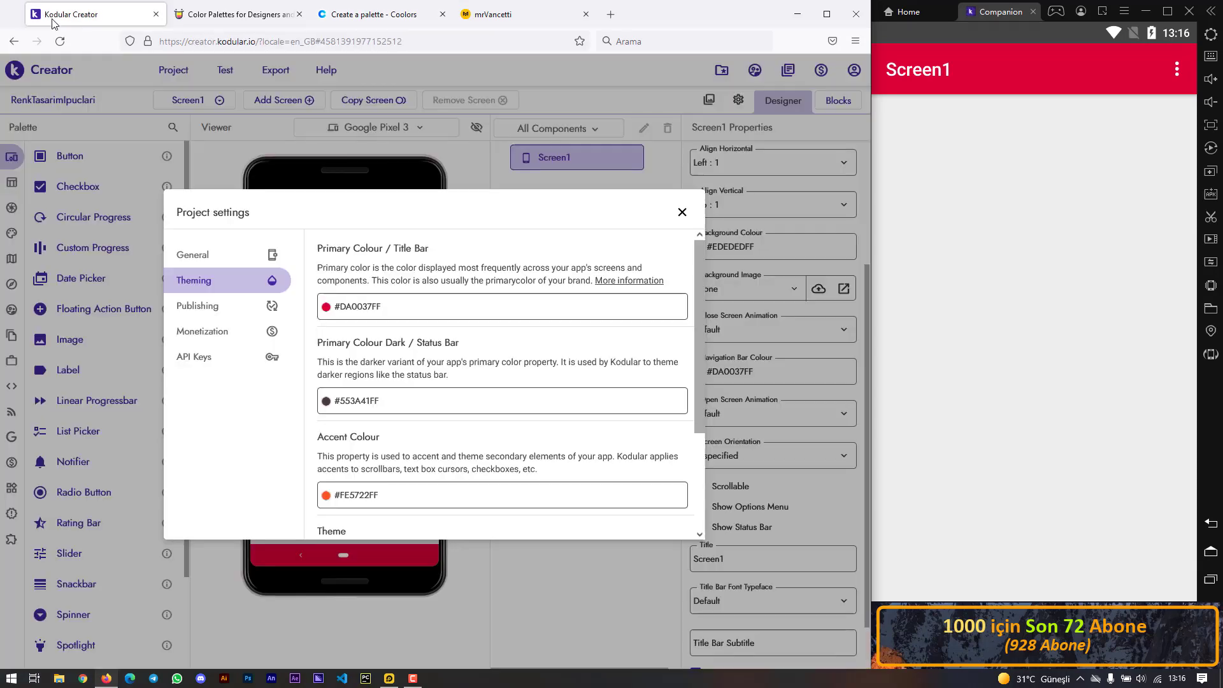
left_click(352, 315)
left_click_drag(67, 286, 5, 293)
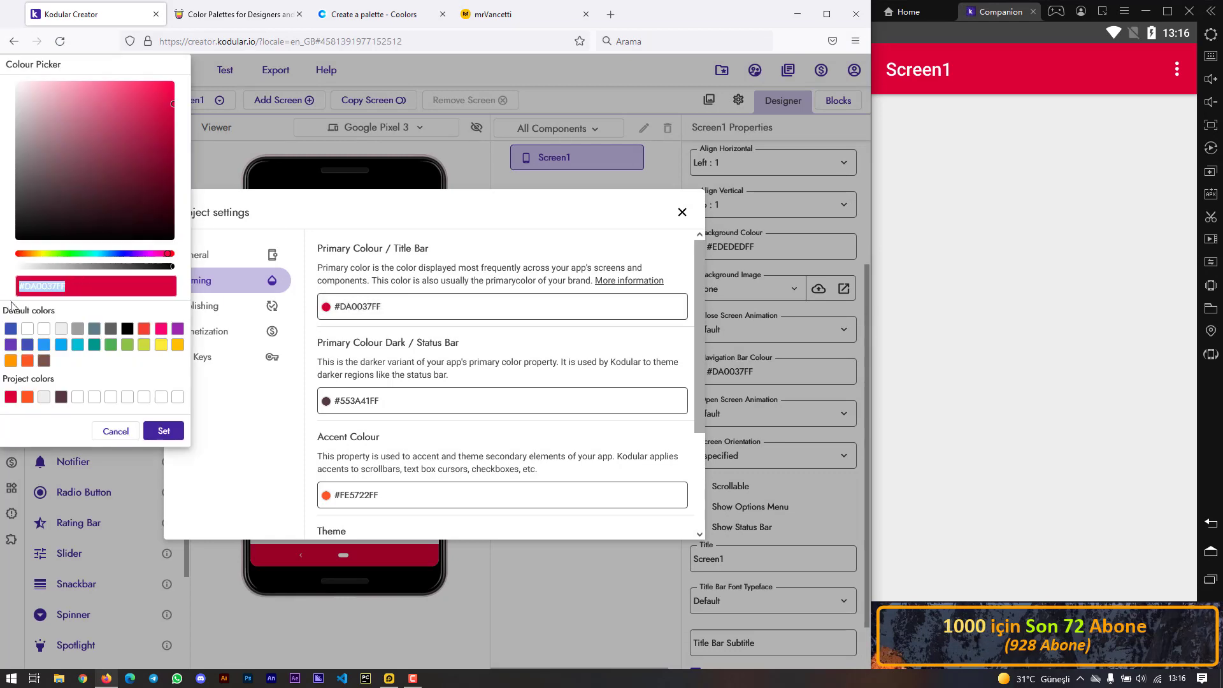
type("2F0601")
left_click(164, 431)
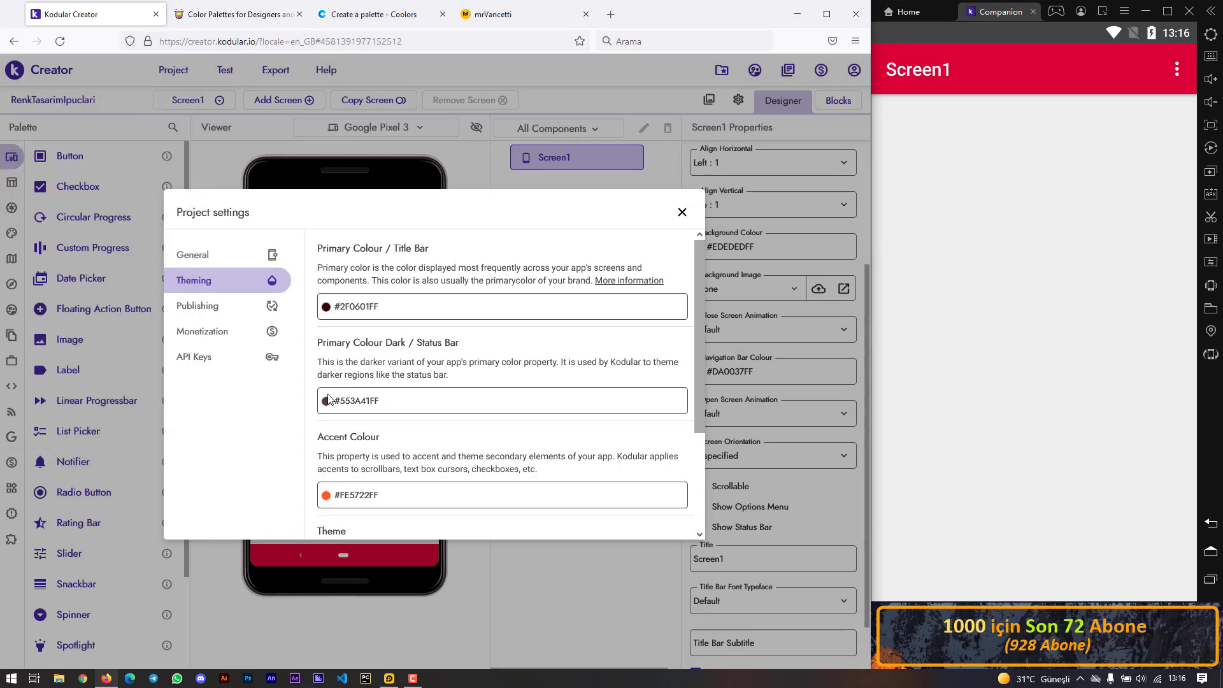
- Close the project settings and refresh the Companion screen to show the maroon title bar
left_click(682, 213)
left_click(225, 70)
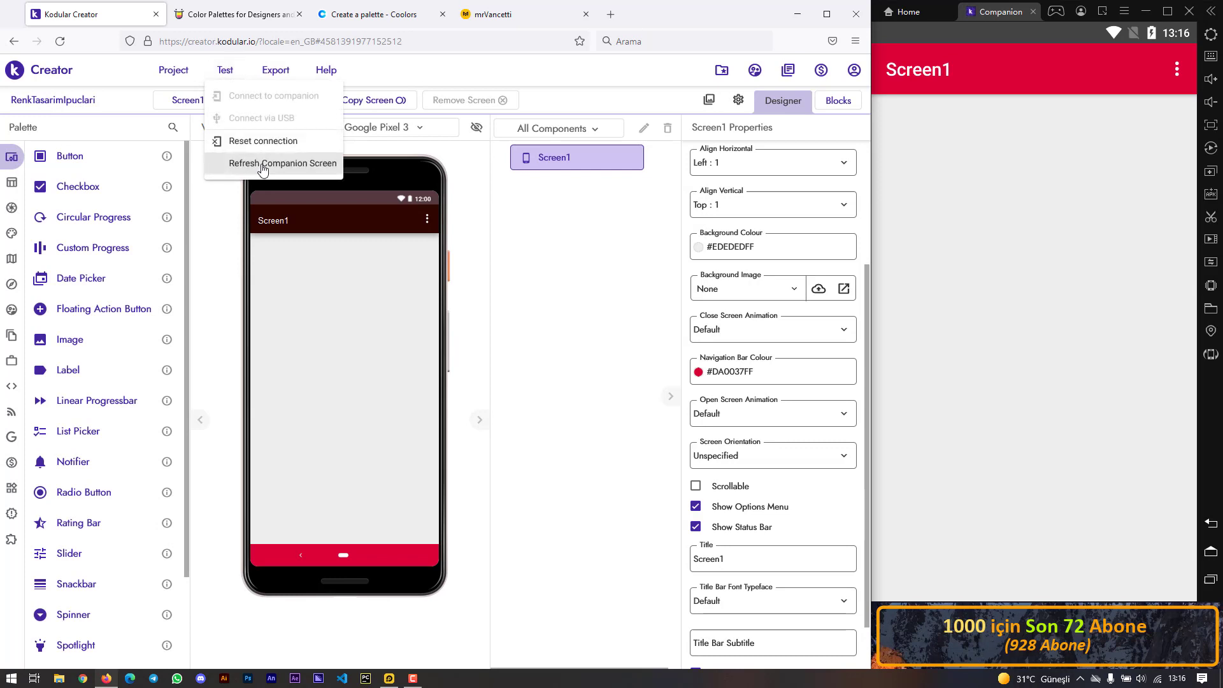
left_click(263, 164)
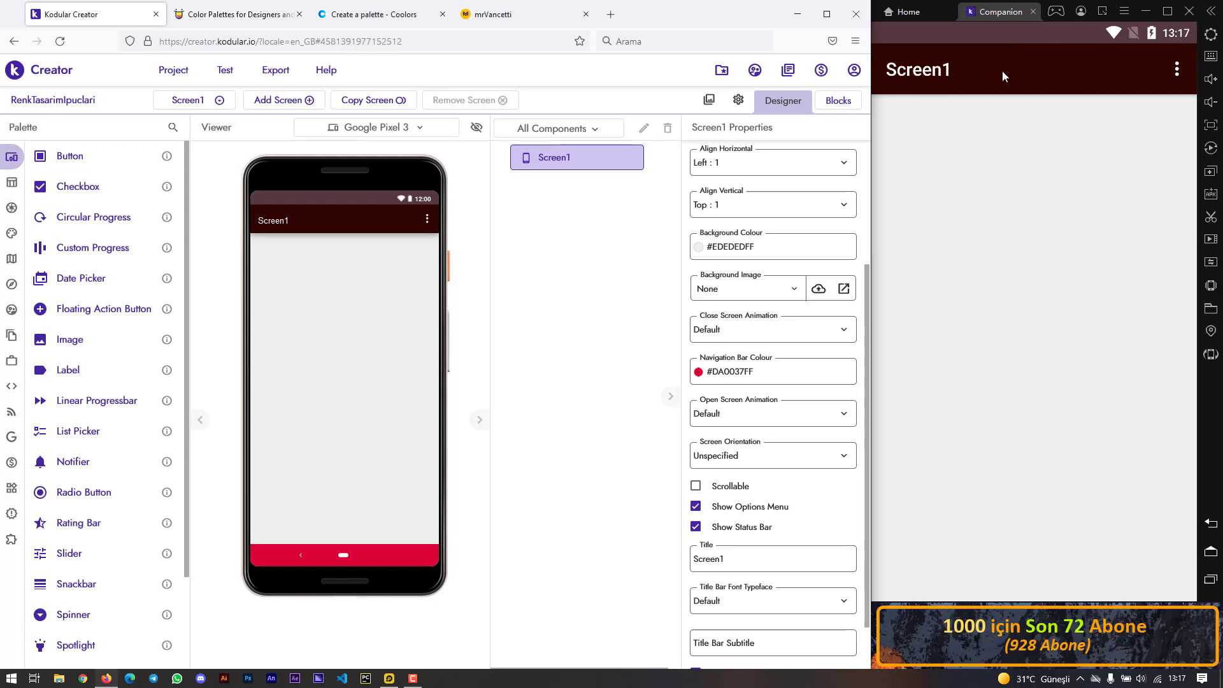
left_click(415, 9)
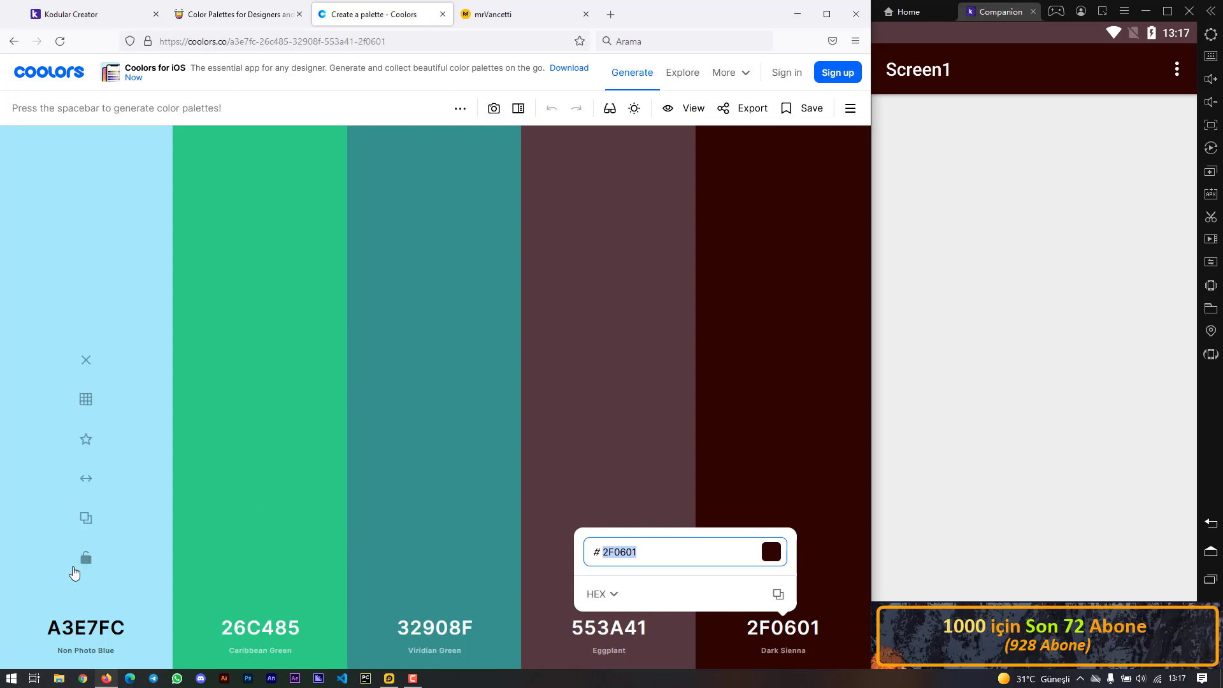
- Copy light blue A3E7FC from Coolors and apply it as Screen1's Background Colour
left_click(102, 626)
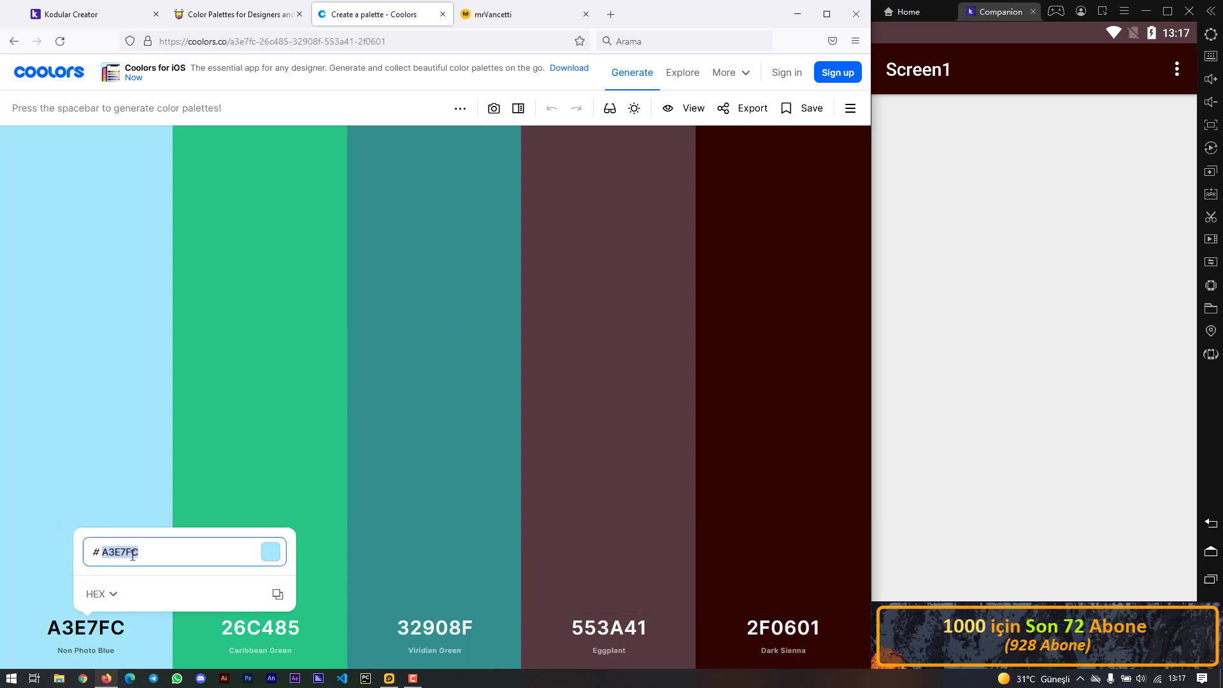
left_click(81, 18)
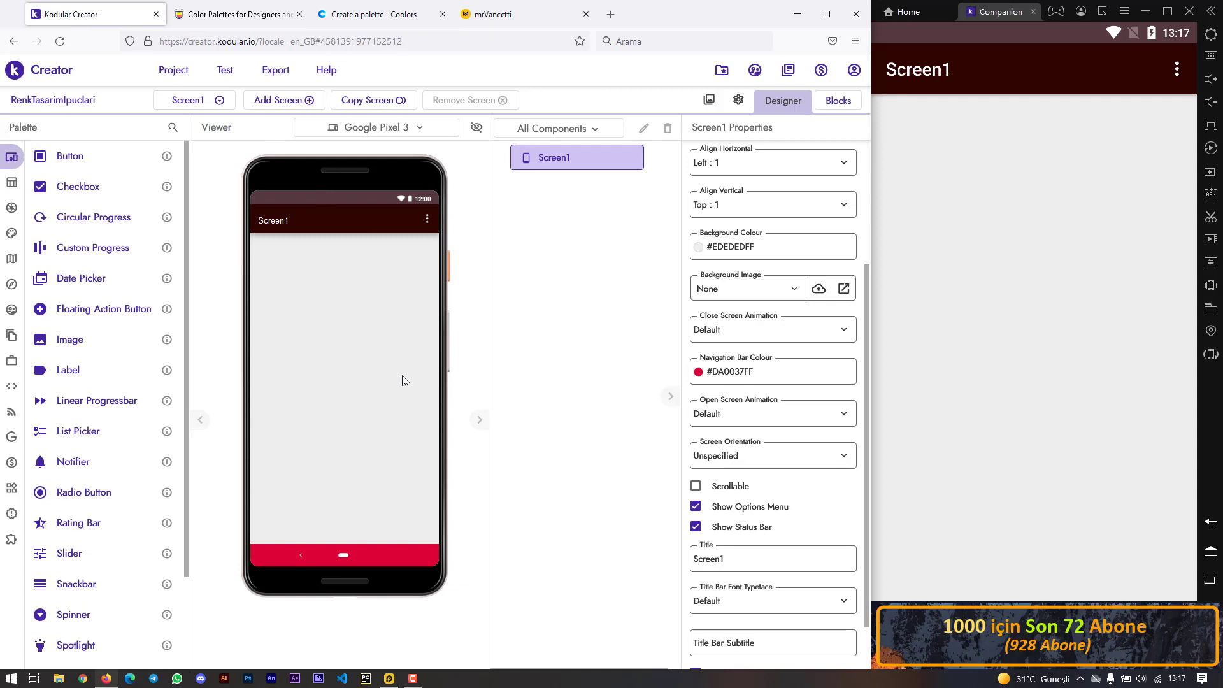
left_click(762, 248)
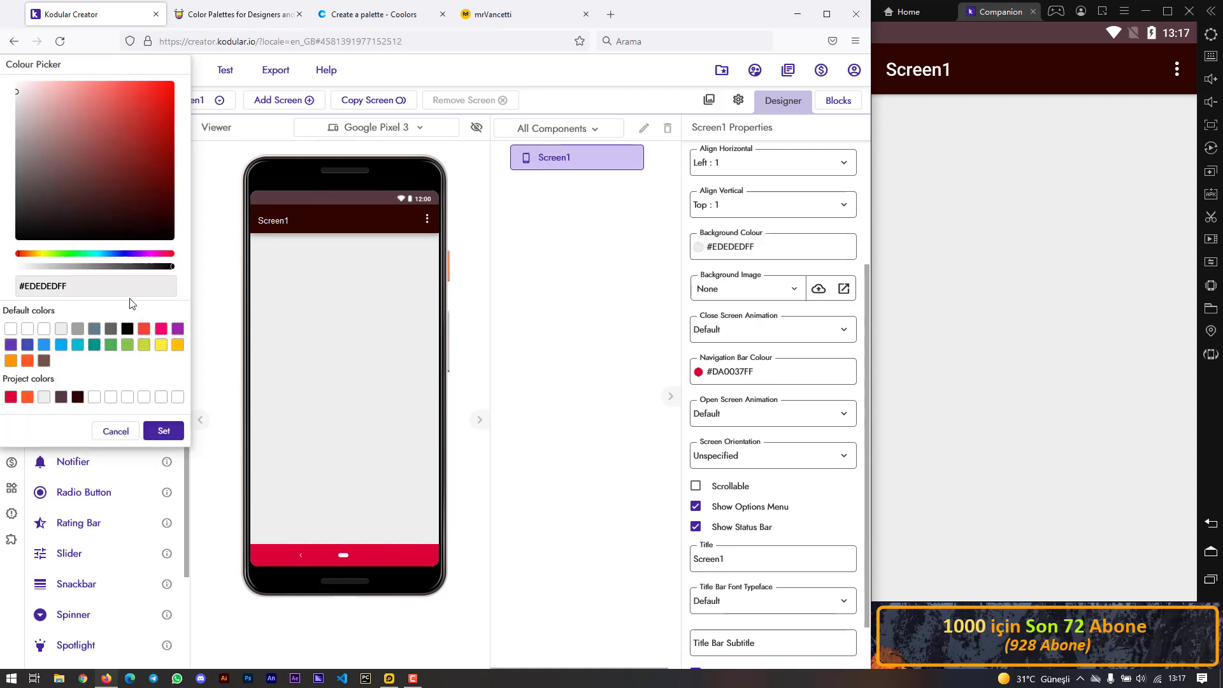
key("ctrl+a")
type("A3E7FC")
left_click(163, 430)
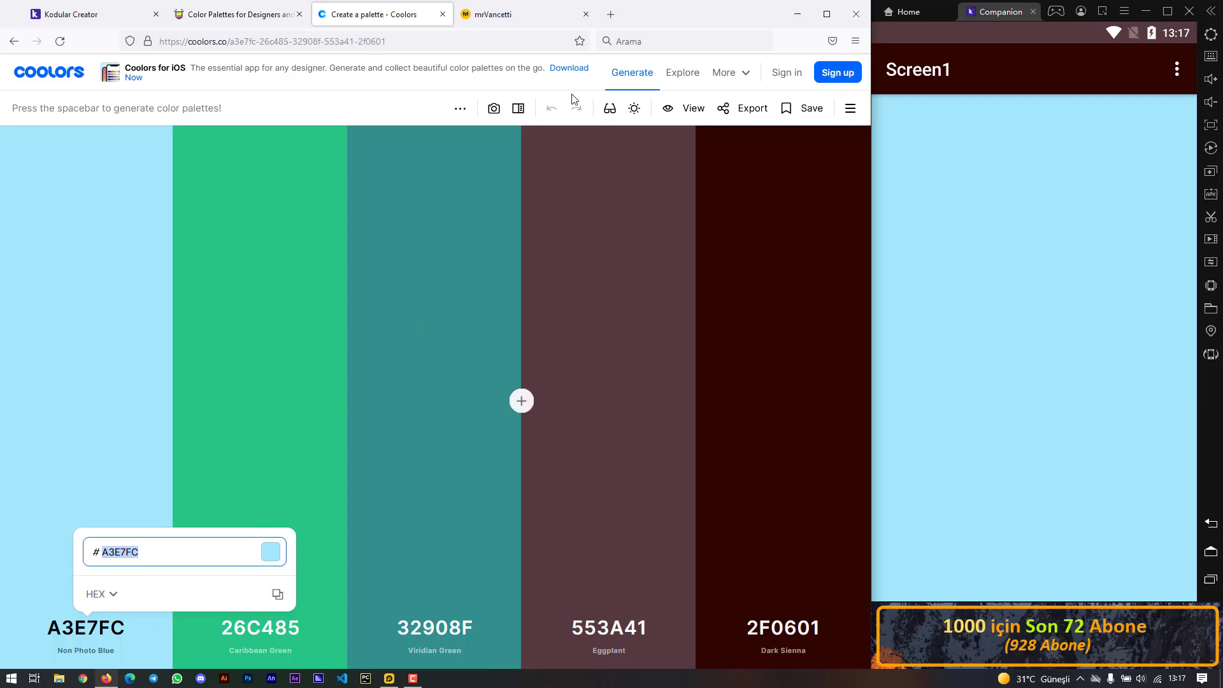
- Generate a fresh random Coolors palette, then go to the Coolors home page
left_click(627, 84)
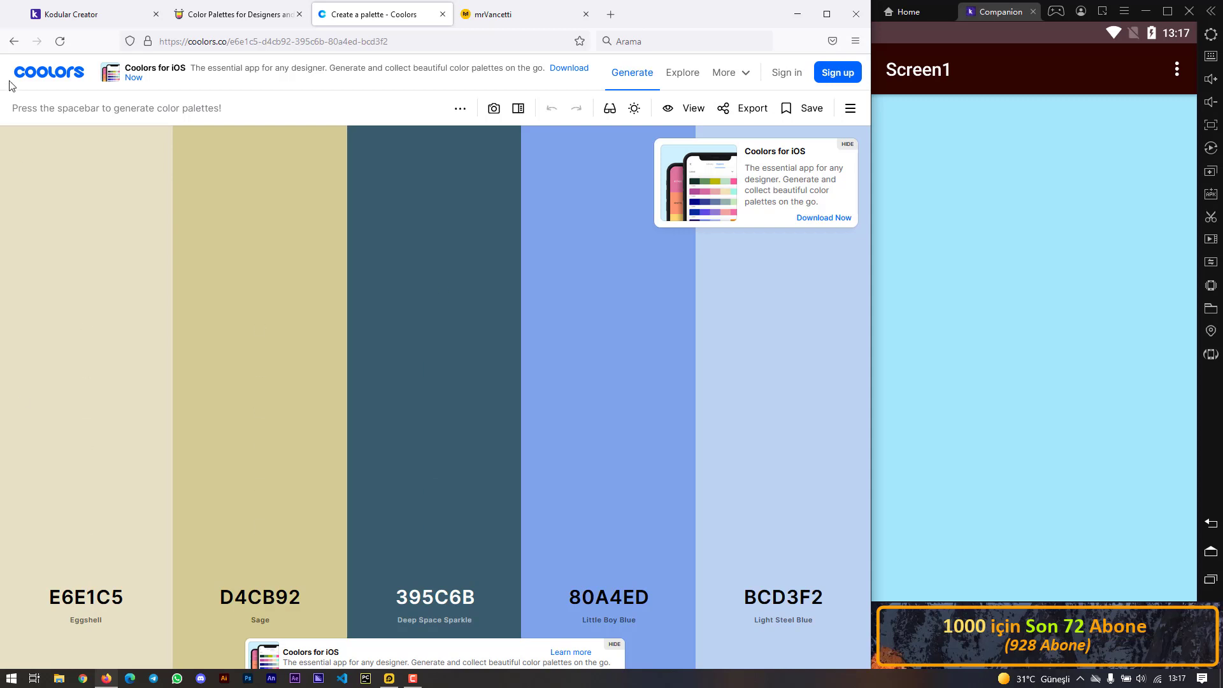
left_click(42, 72)
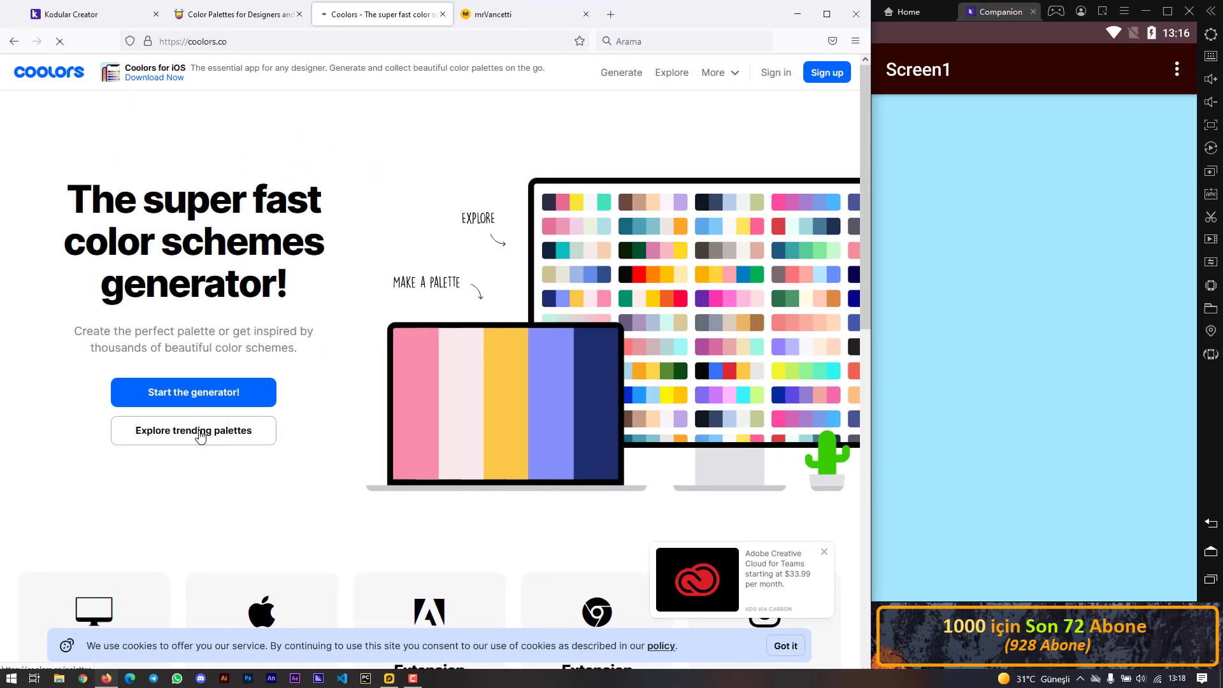
- Scroll through Coolors' trending palettes and copy a dark navy swatch's hex code
left_click(199, 435)
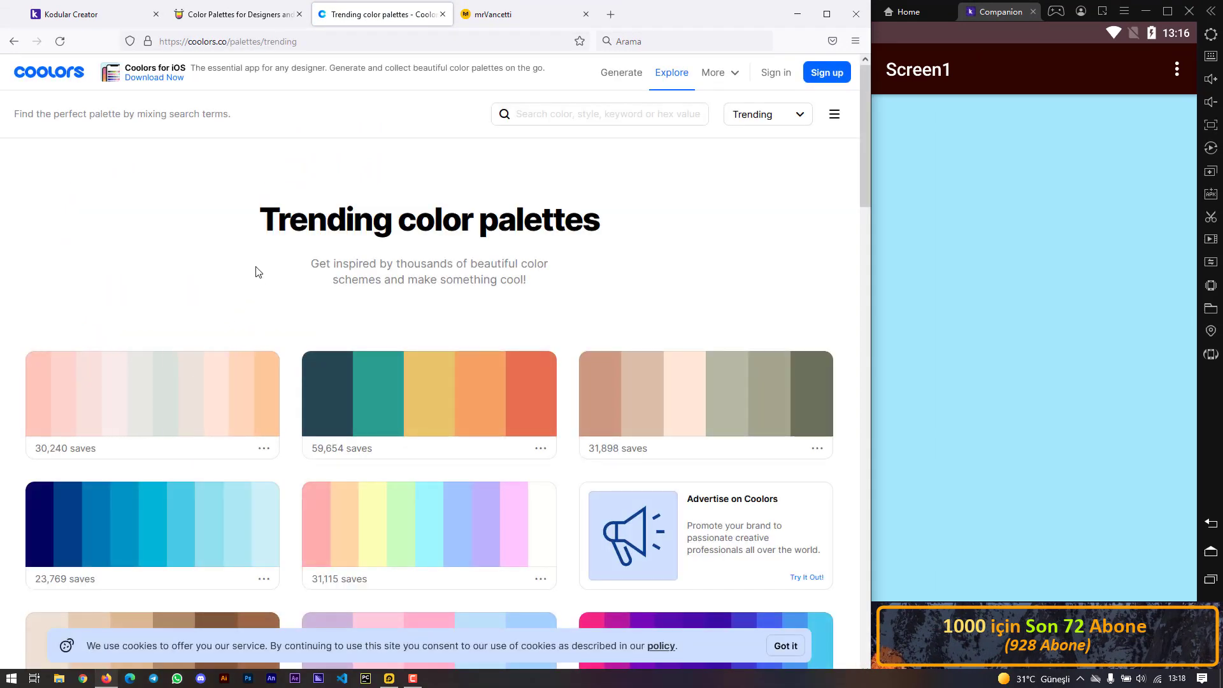
scroll(275, 251, "down", 2)
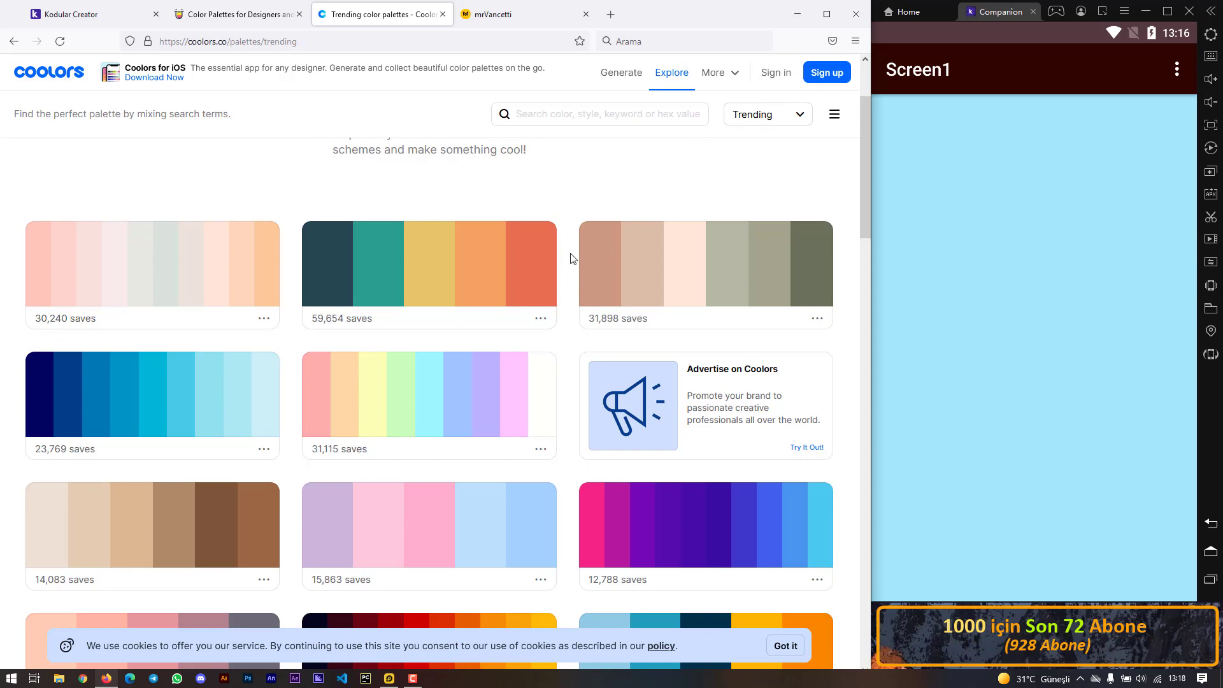
scroll(571, 259, "down", 1)
scroll(570, 257, "down", 4)
scroll(570, 258, "down", 2)
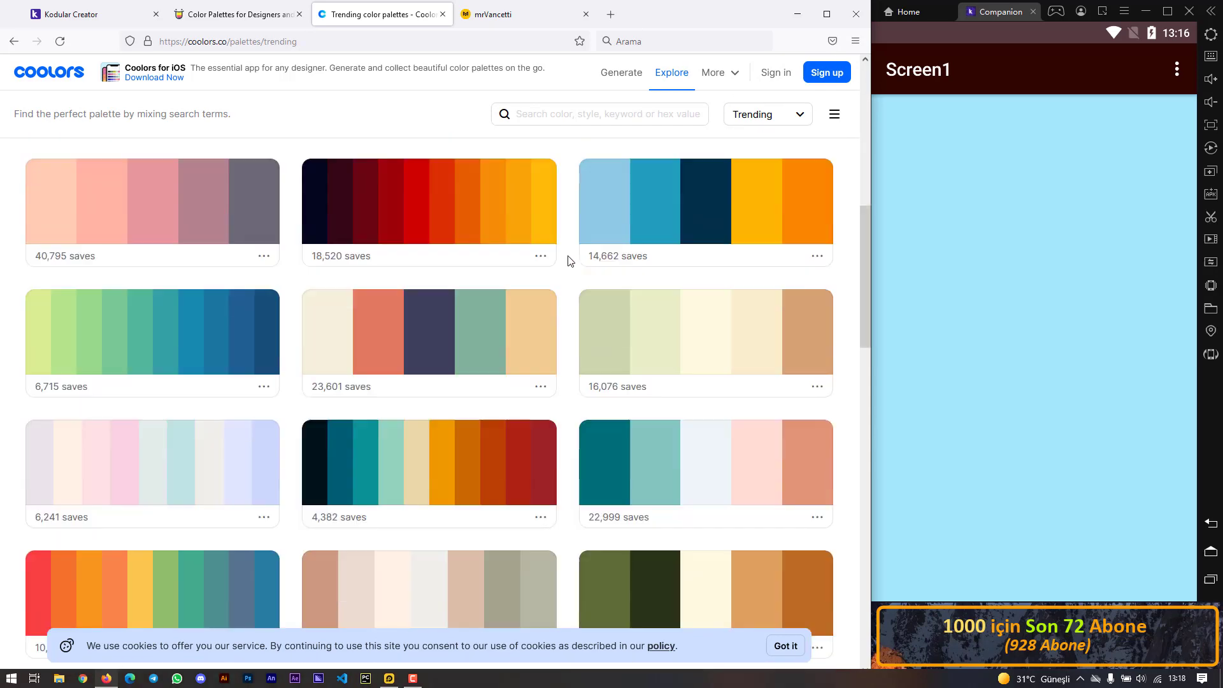
scroll(570, 259, "down", 2)
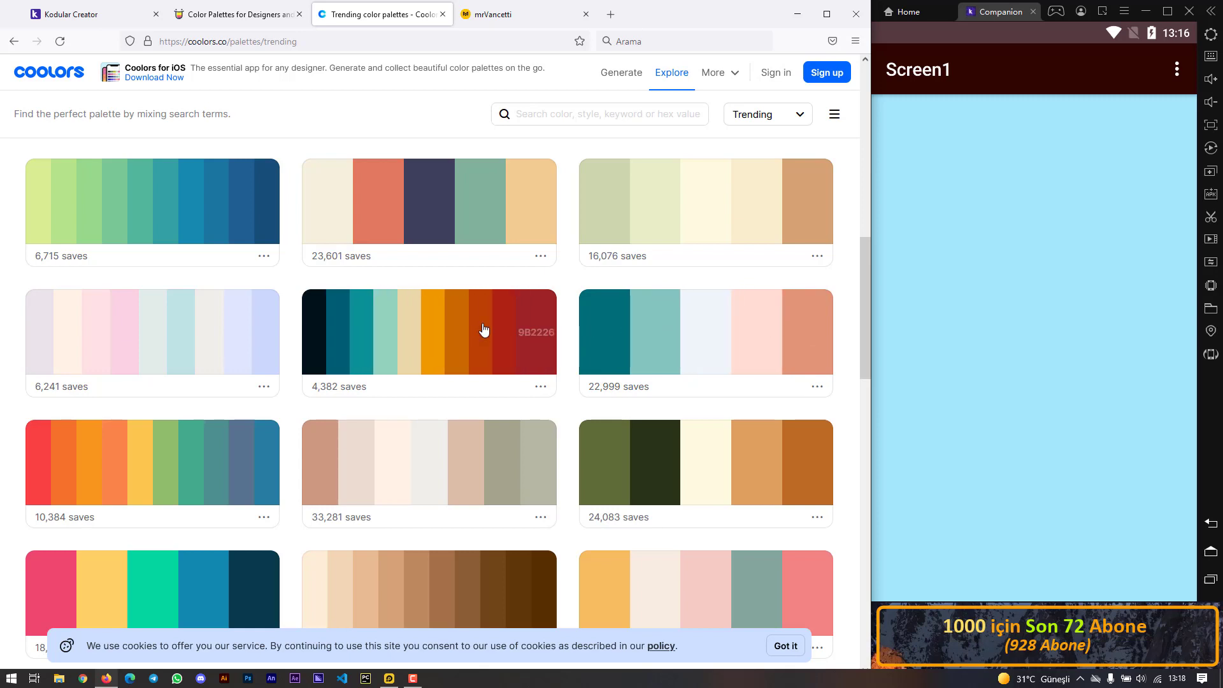
scroll(567, 307, "down", 2)
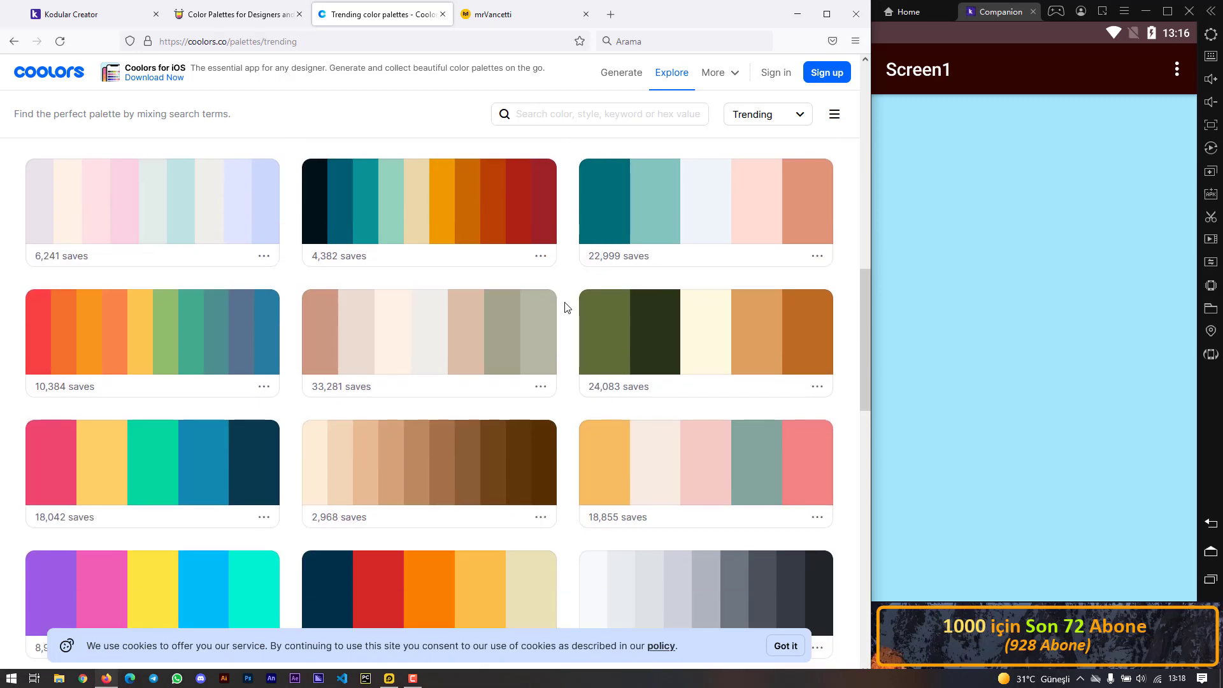
scroll(566, 307, "down", 1)
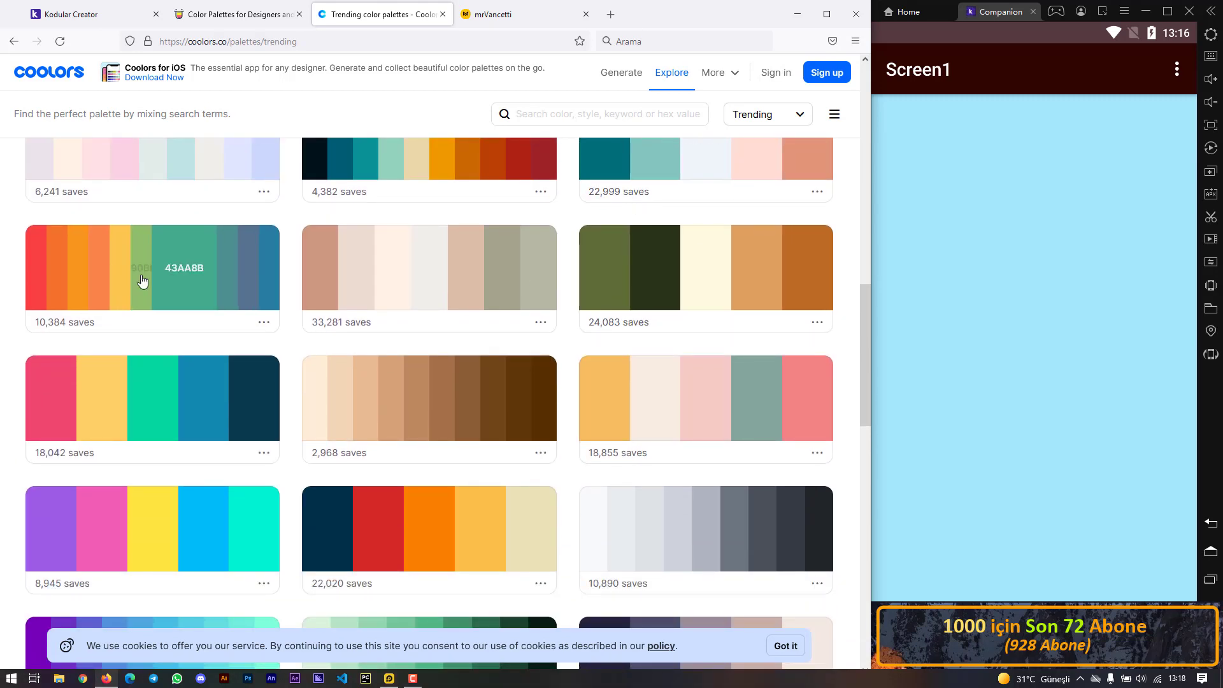
scroll(141, 281, "down", 3)
scroll(369, 374, "down", 2)
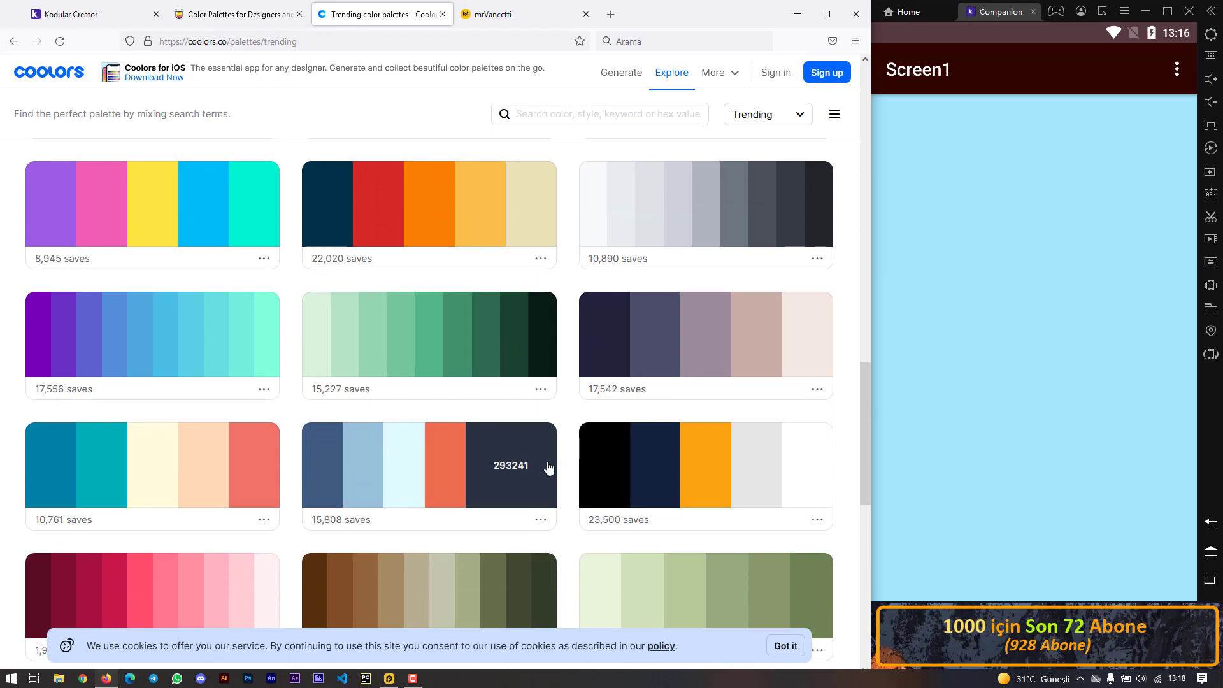
mouse_move(521, 465)
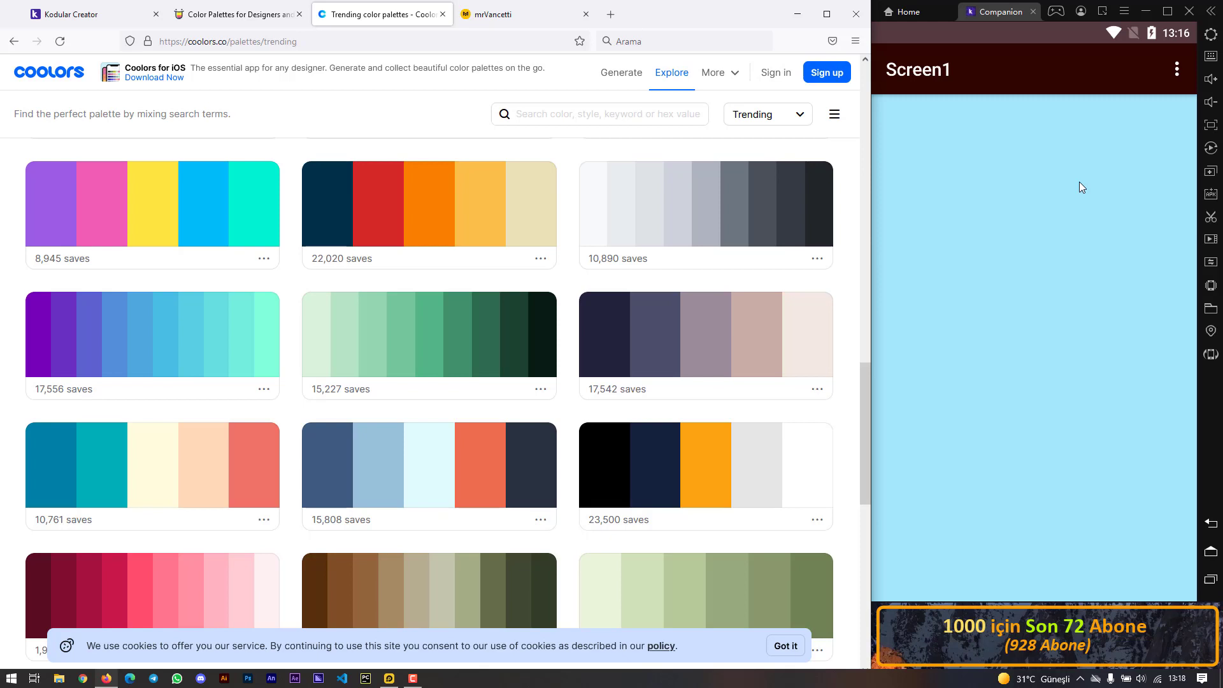
left_click(524, 467)
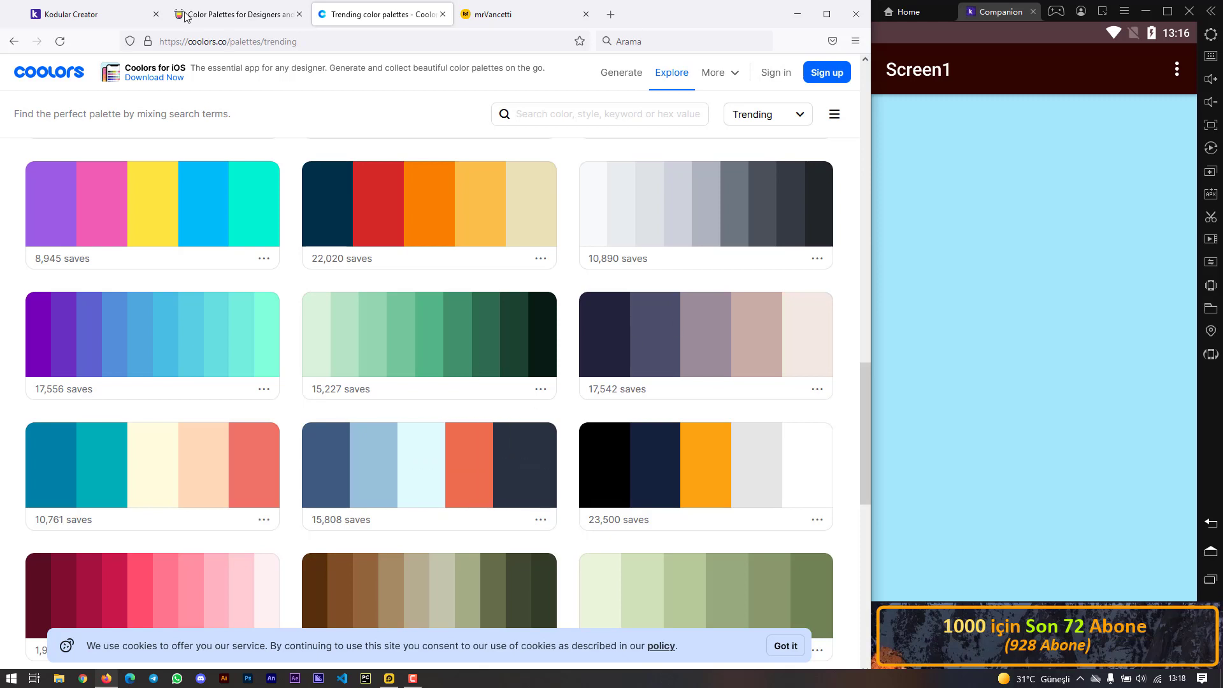
left_click(83, 14)
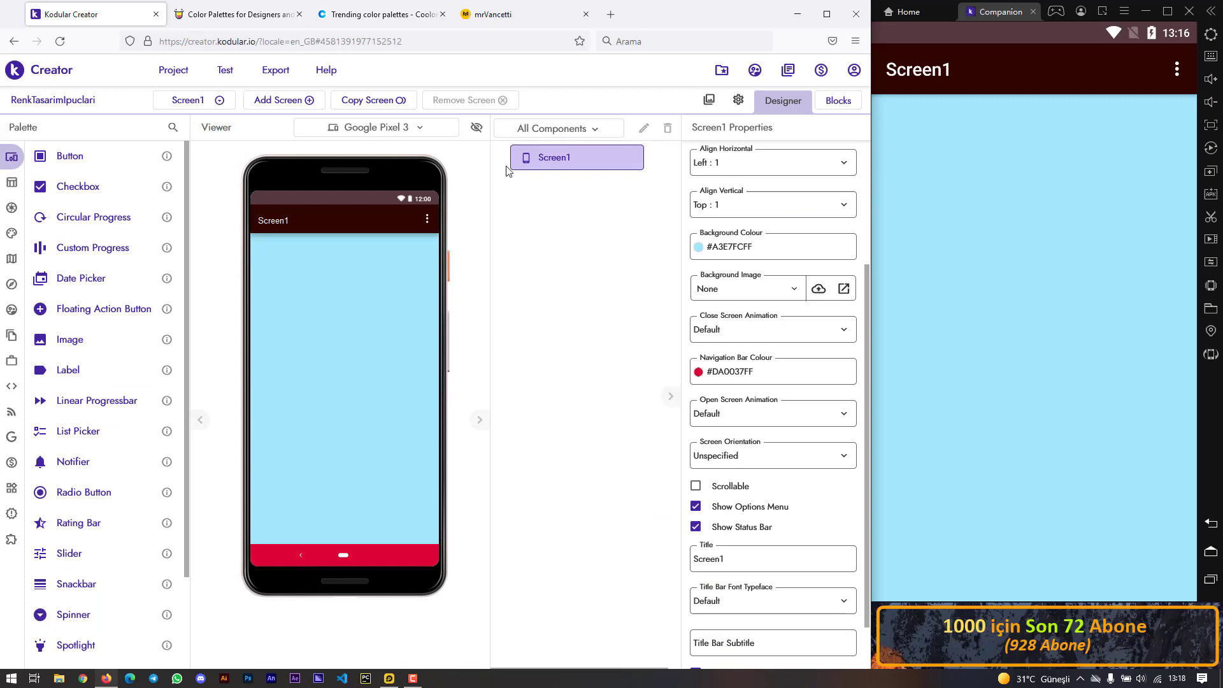
- In Project Settings > Theming, set the Primary Colour to 293241
left_click(738, 100)
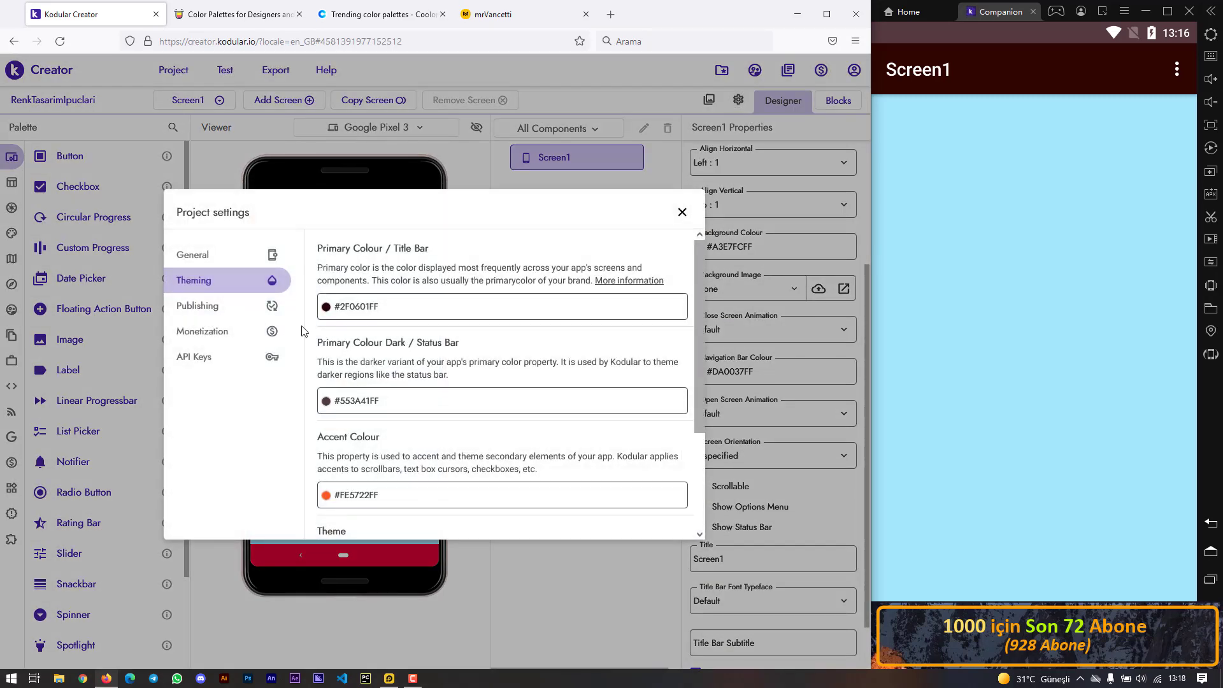
left_click(357, 306)
left_click_drag(105, 297, 15, 310)
type("293241")
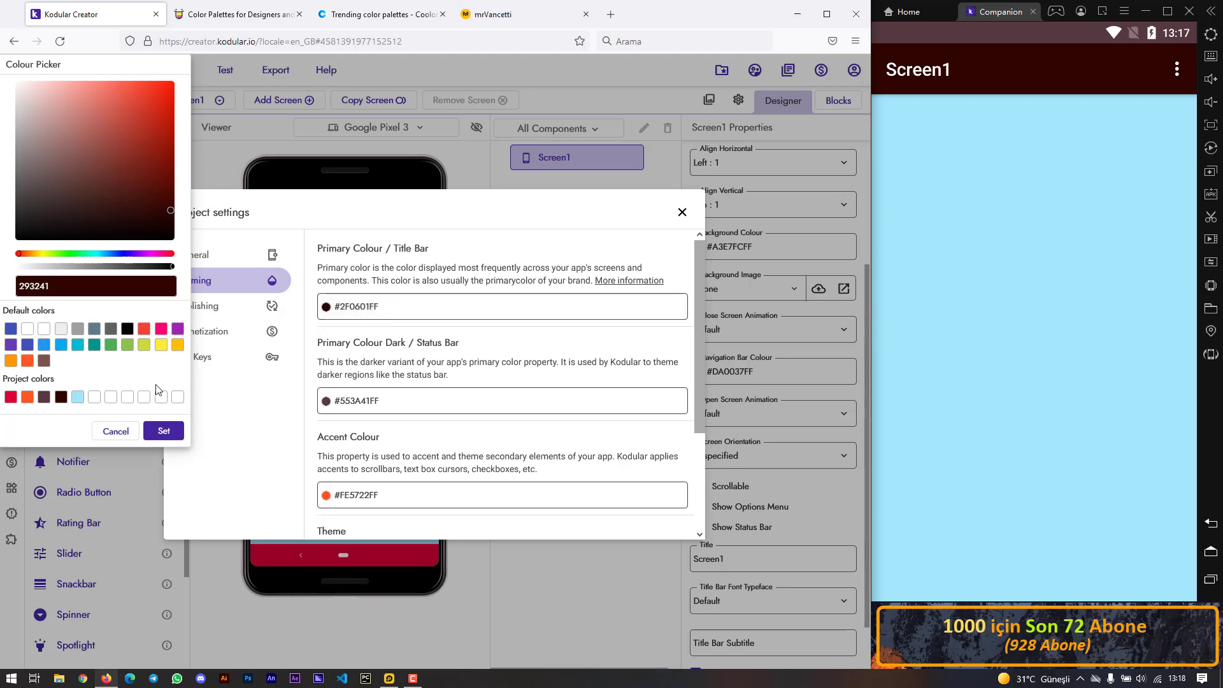
left_click(164, 431)
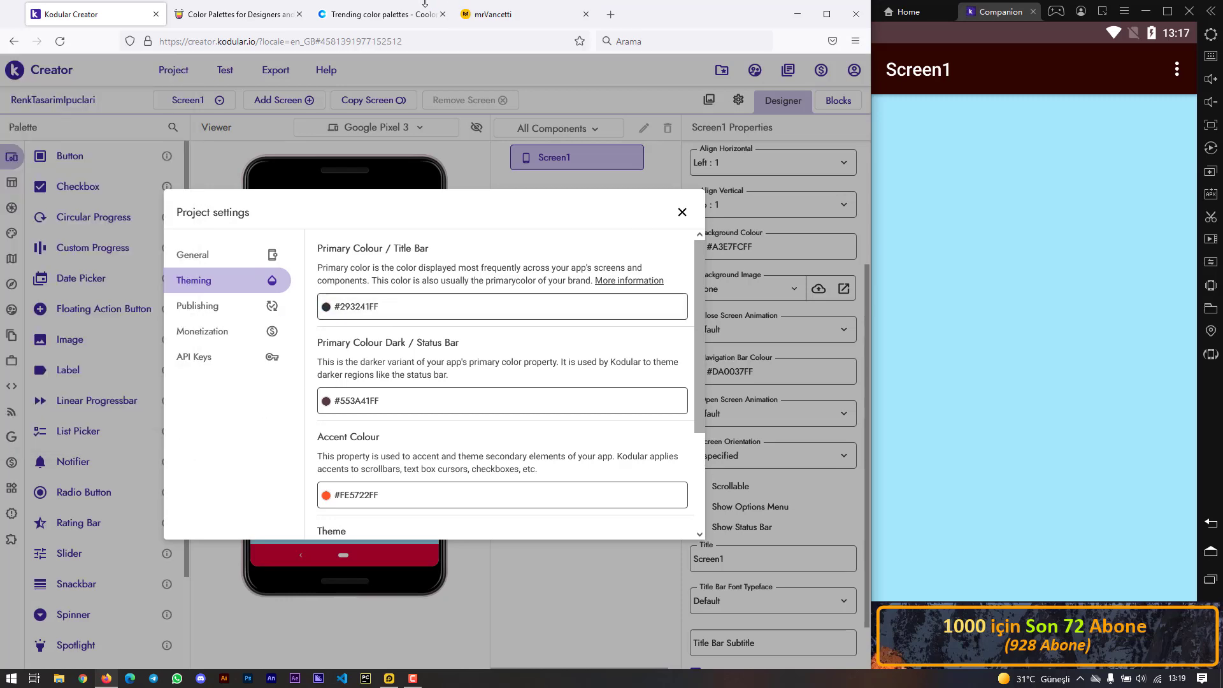
- Copy 3D5A80 from Coolors, set it as Primary Colour Dark, and close settings
left_click(380, 14)
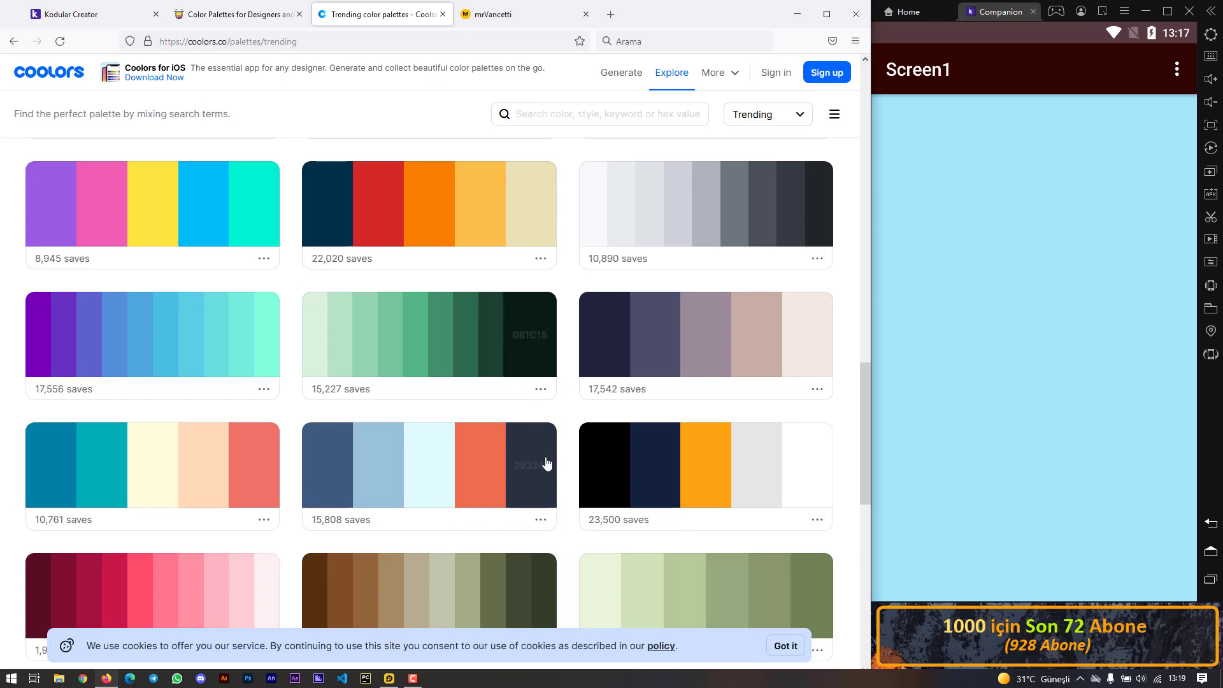
left_click(331, 469)
left_click(95, 14)
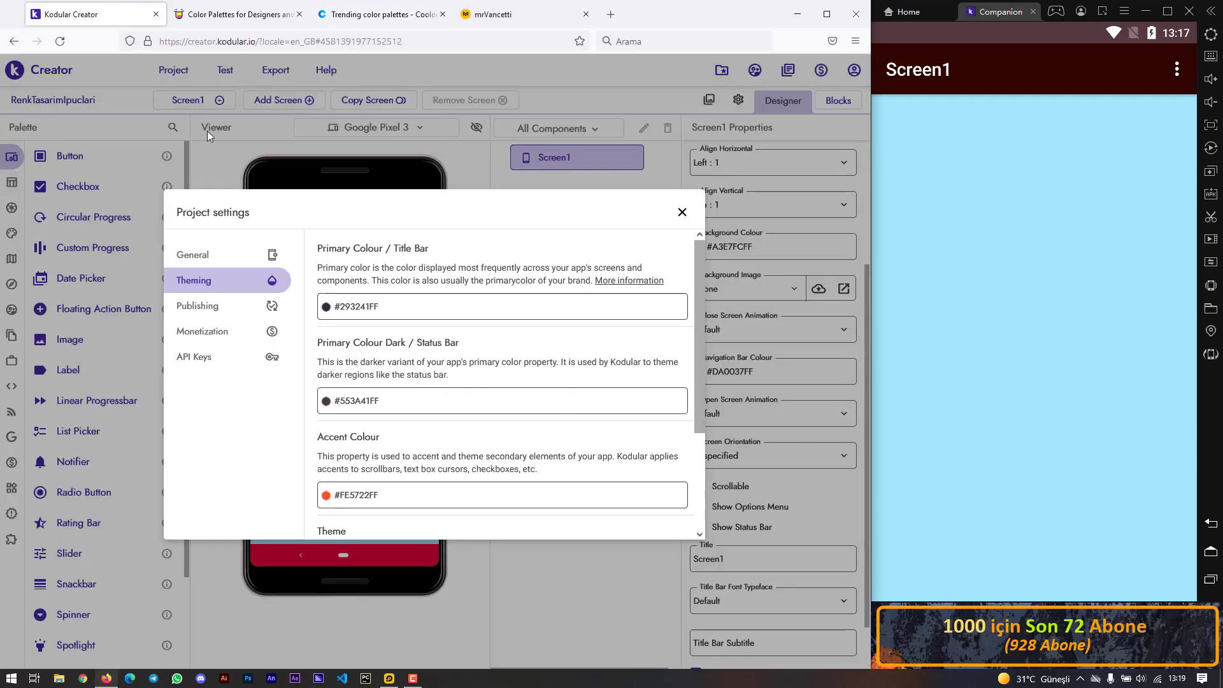
left_click(385, 401)
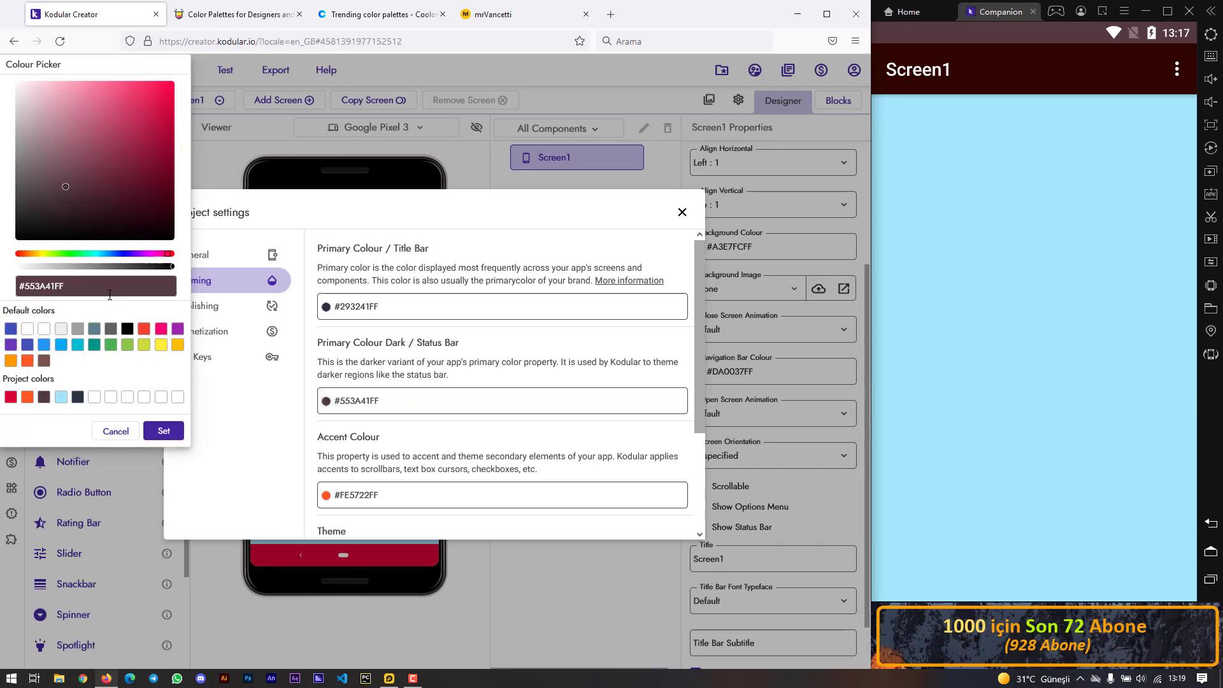
key("ctrl+a")
type("3d5a80")
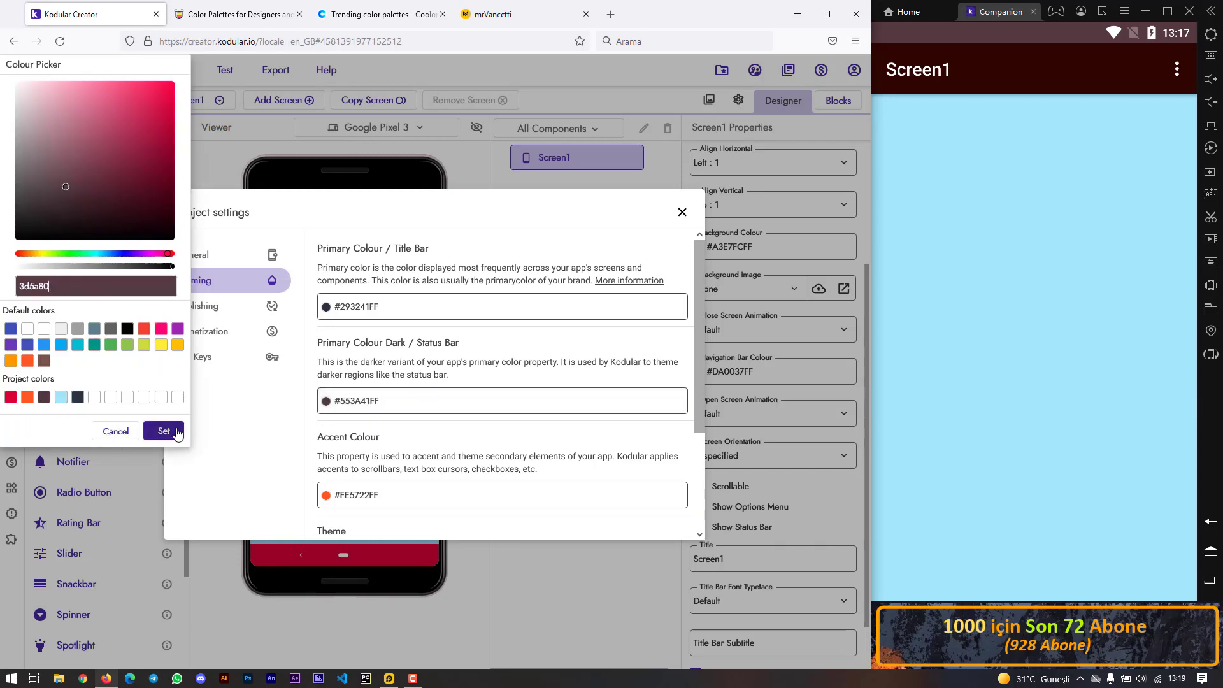
left_click(164, 430)
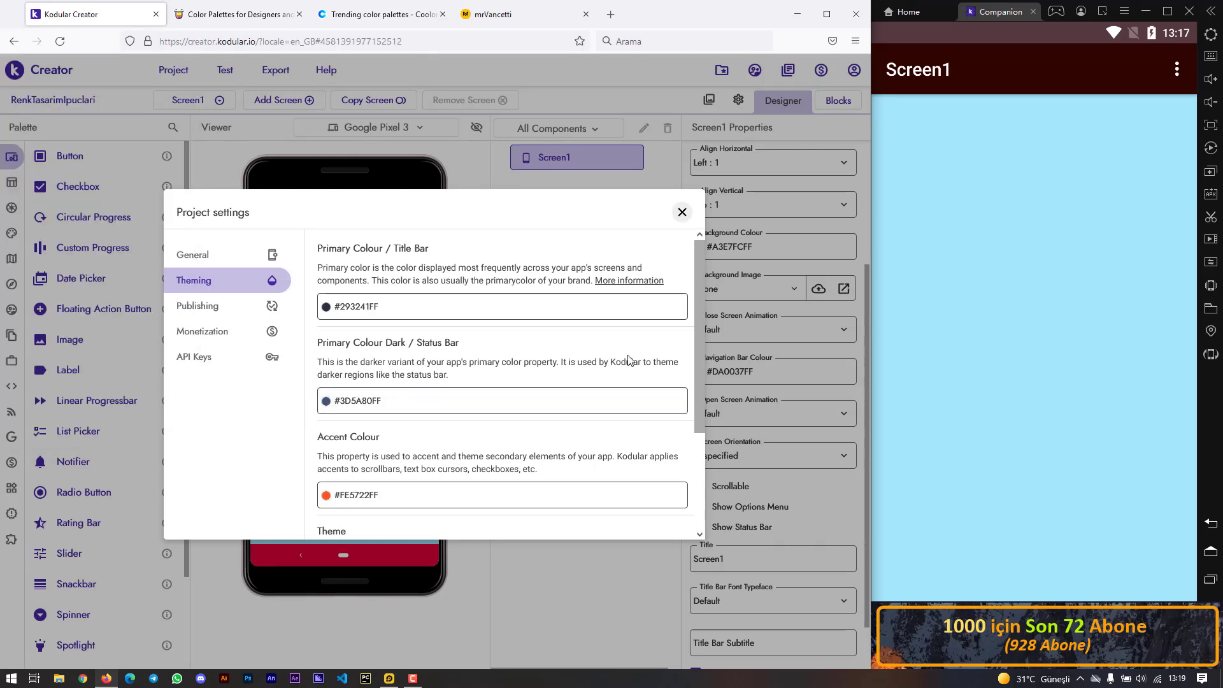
left_click(682, 212)
left_click(225, 70)
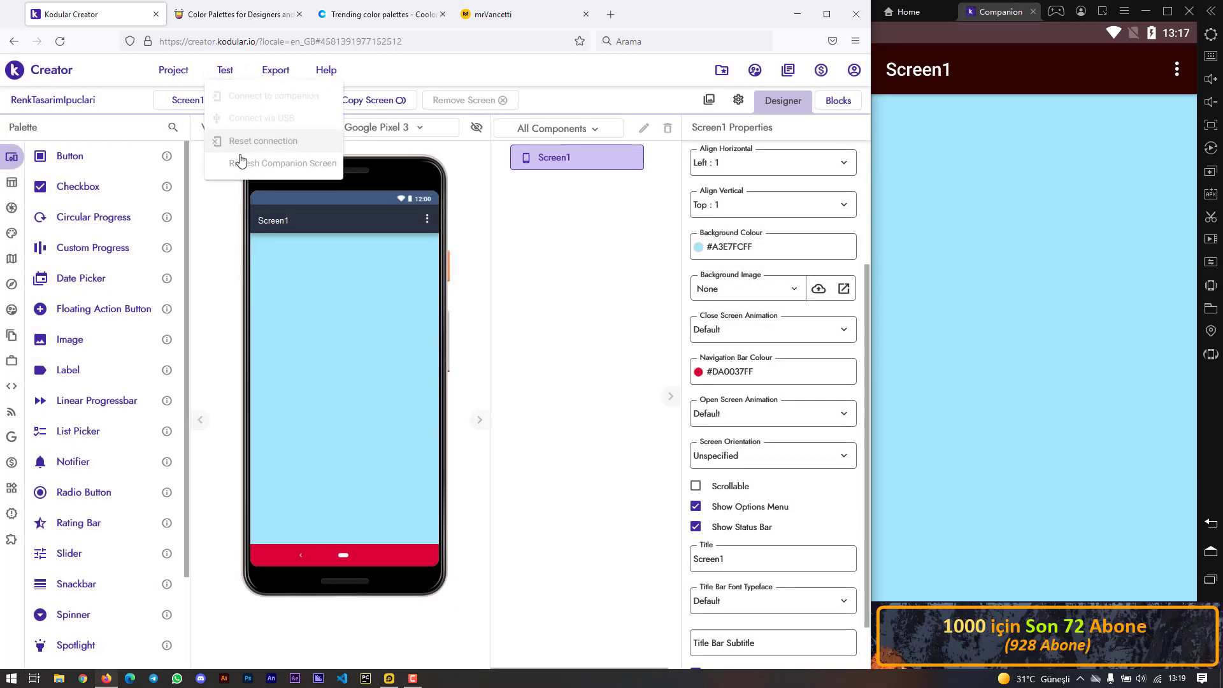
- Refresh the Companion and set Screen1's background to light cyan E0FBFC
left_click(242, 163)
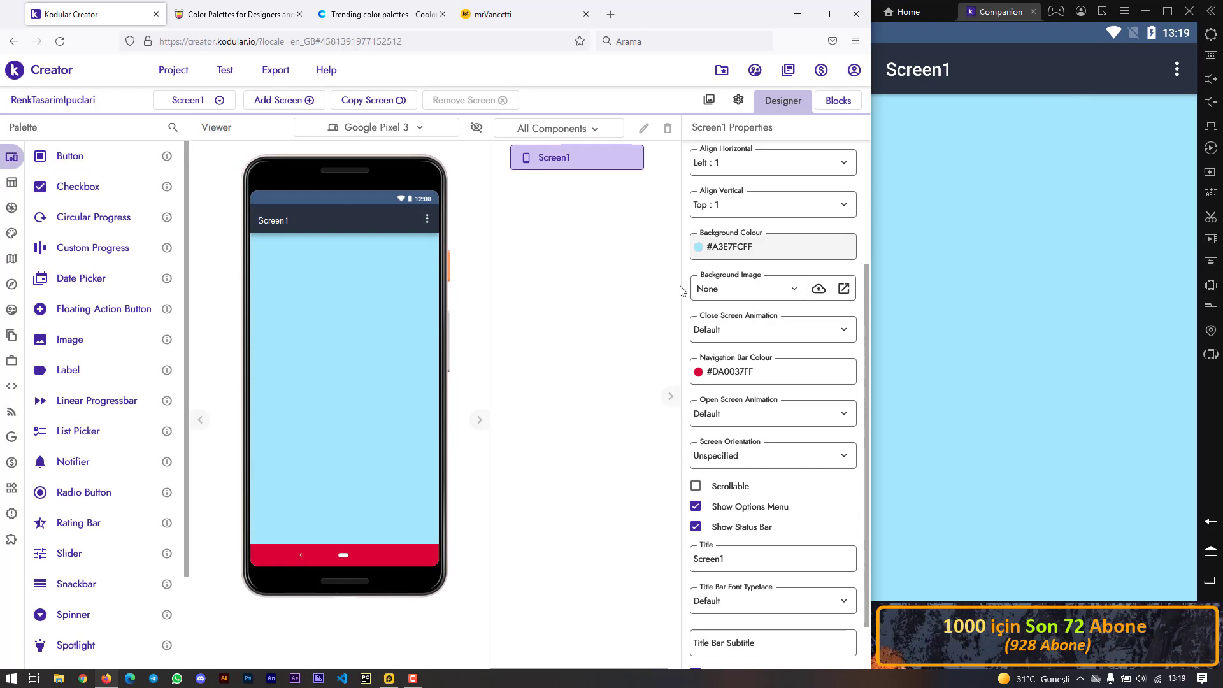
left_click(718, 253)
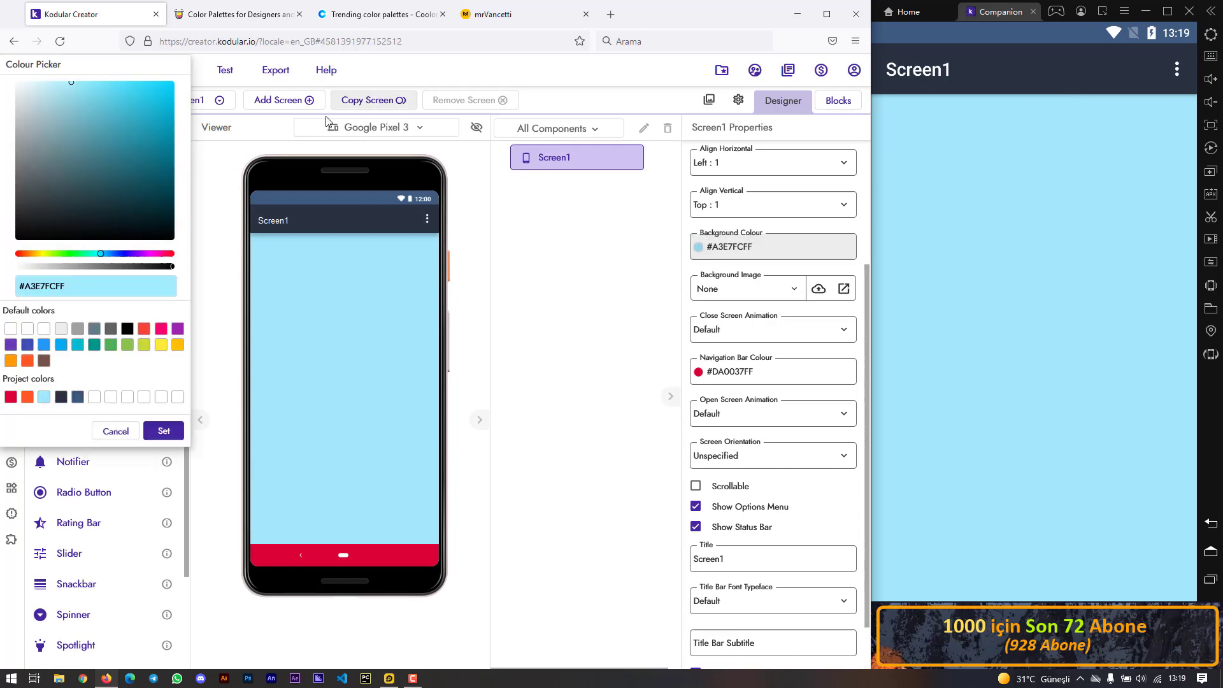
left_click(381, 14)
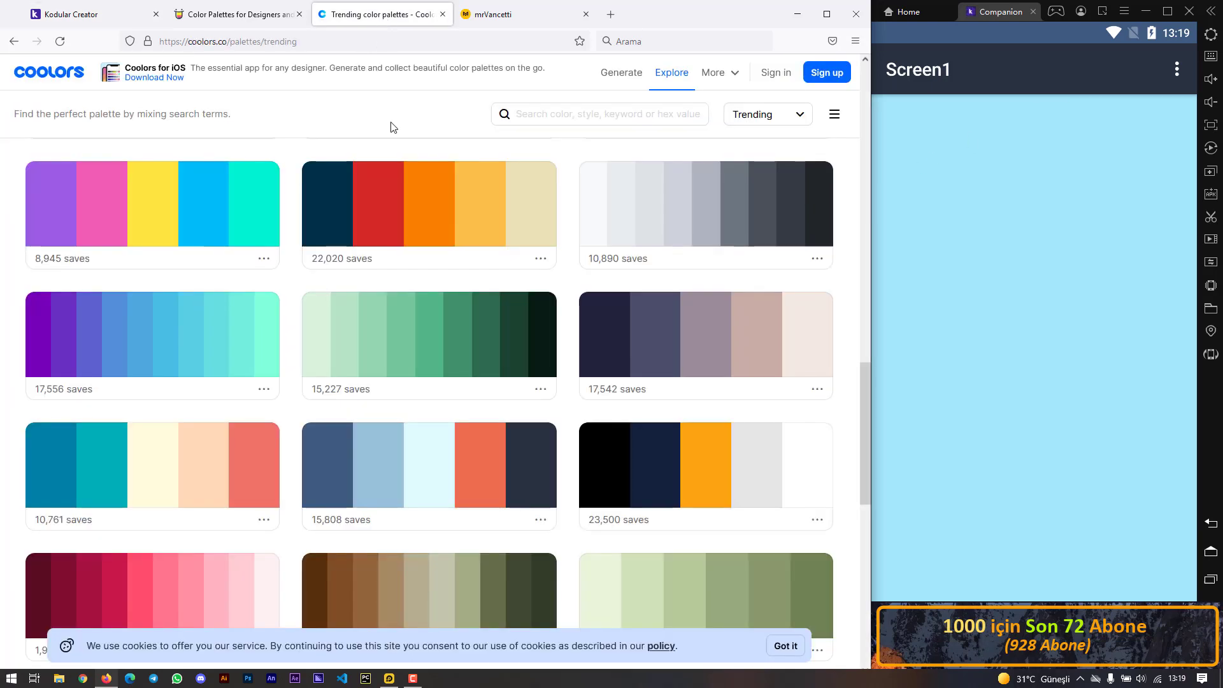
left_click(437, 470)
left_click(89, 14)
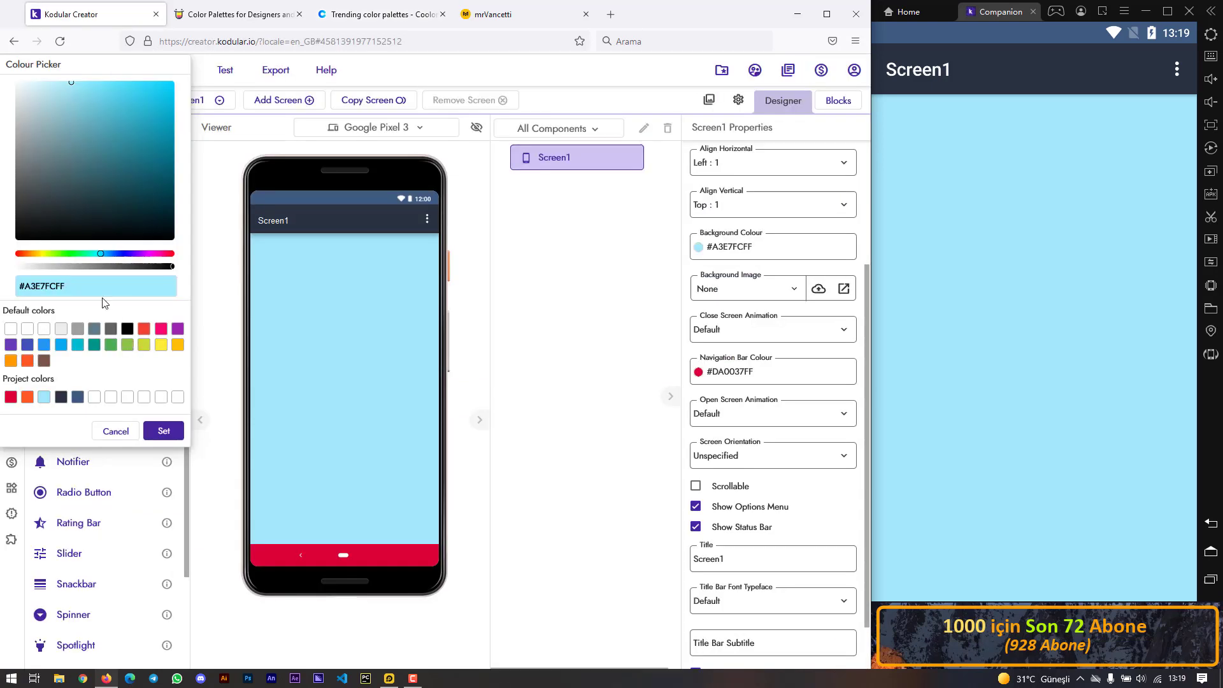
type("e0fbfc")
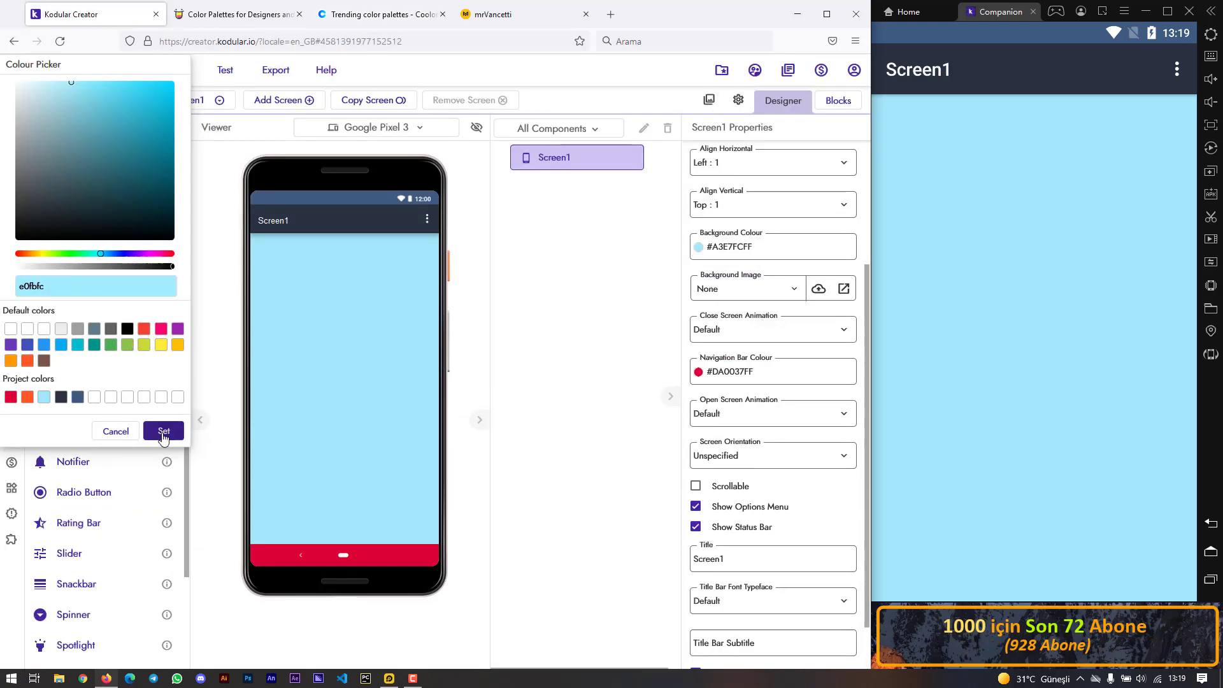
left_click(163, 431)
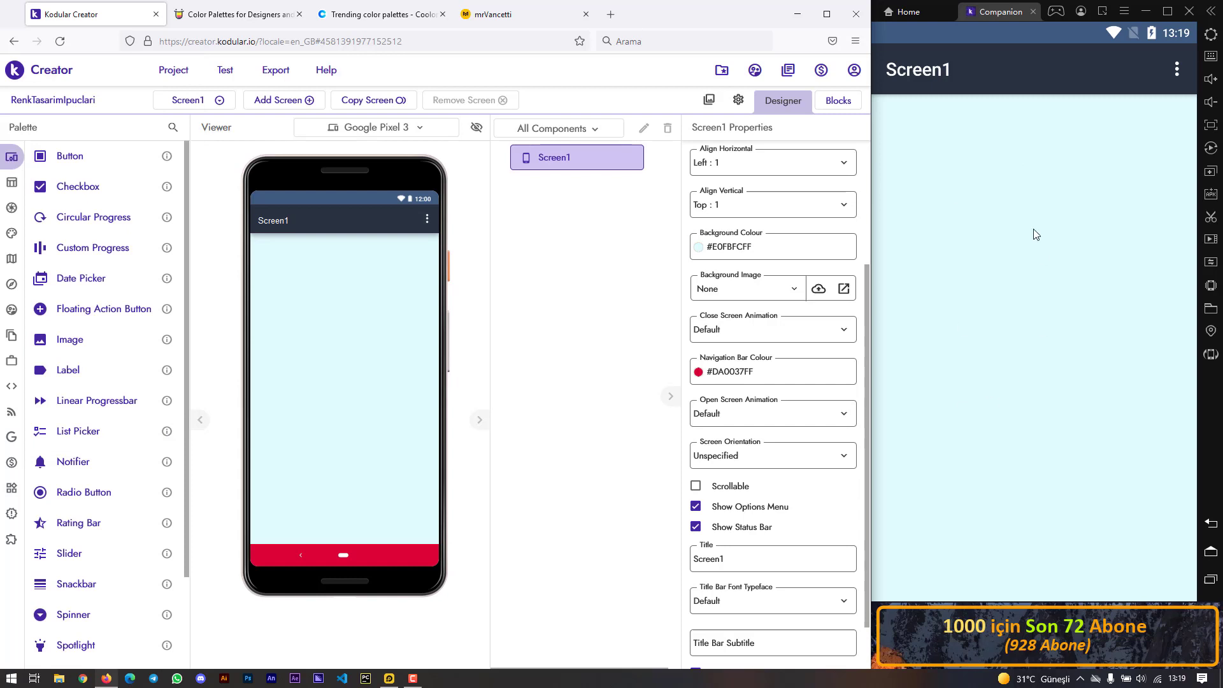
- Change Screen1's Background Colour and Navigation Bar Colour to dark navy 293241
left_click(381, 14)
mouse_move(409, 465)
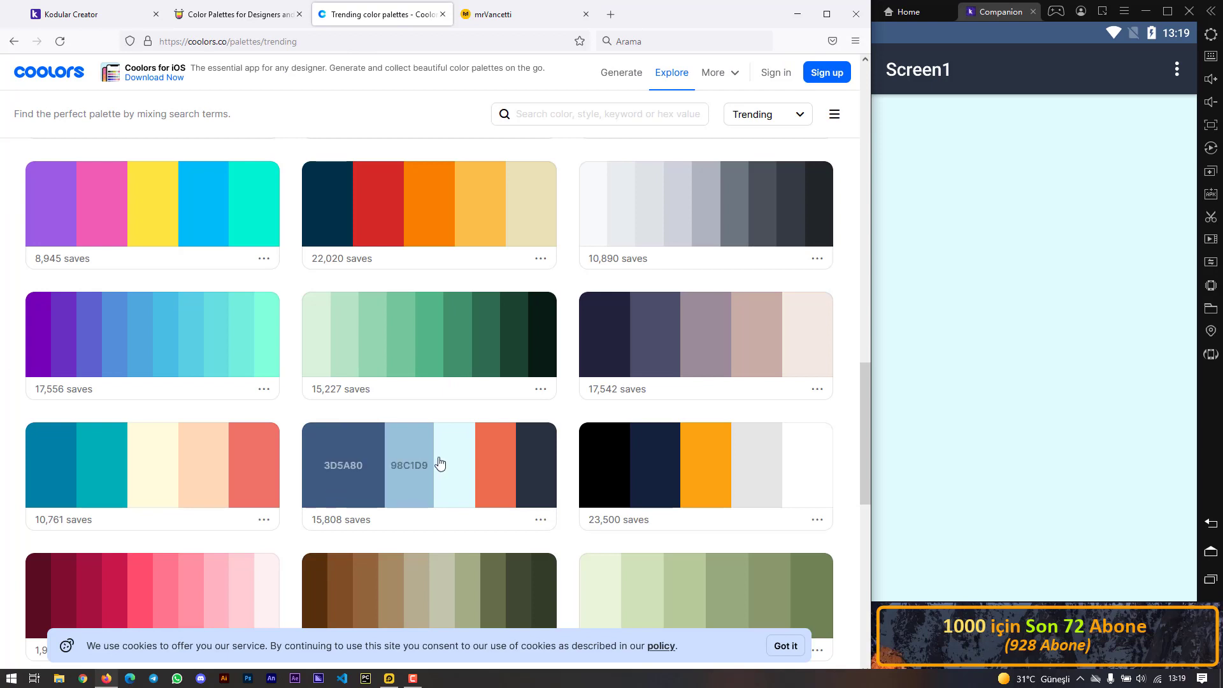
left_click(539, 468)
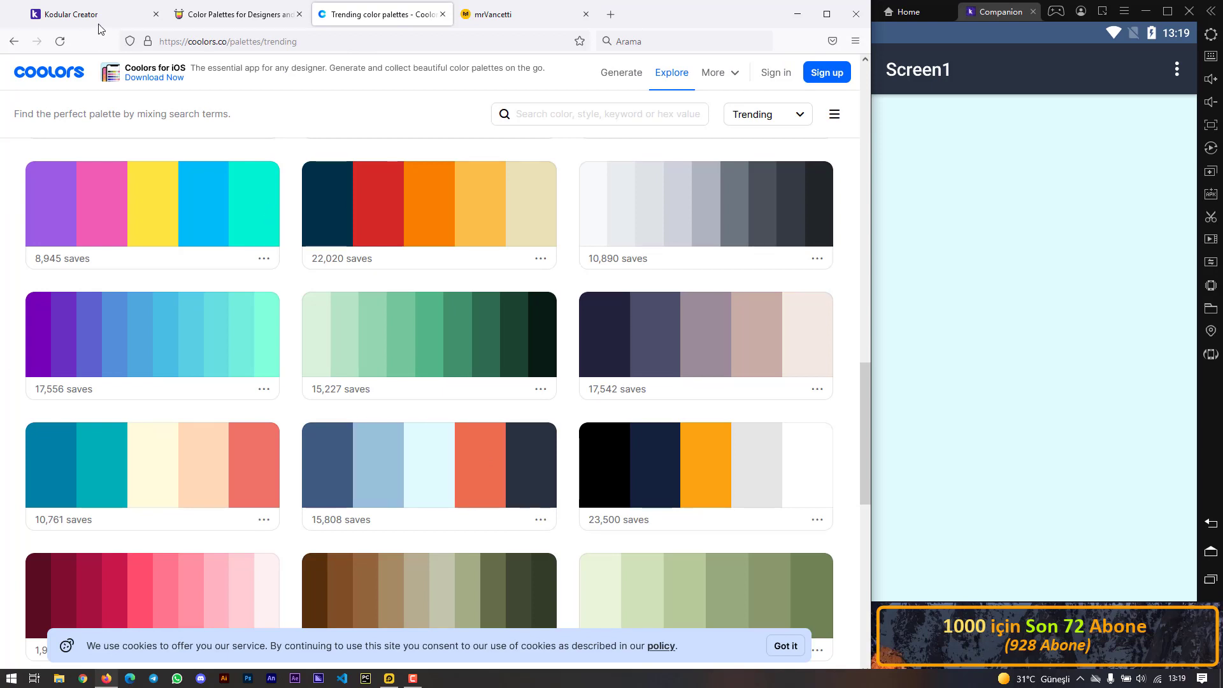
key("ctrl+1")
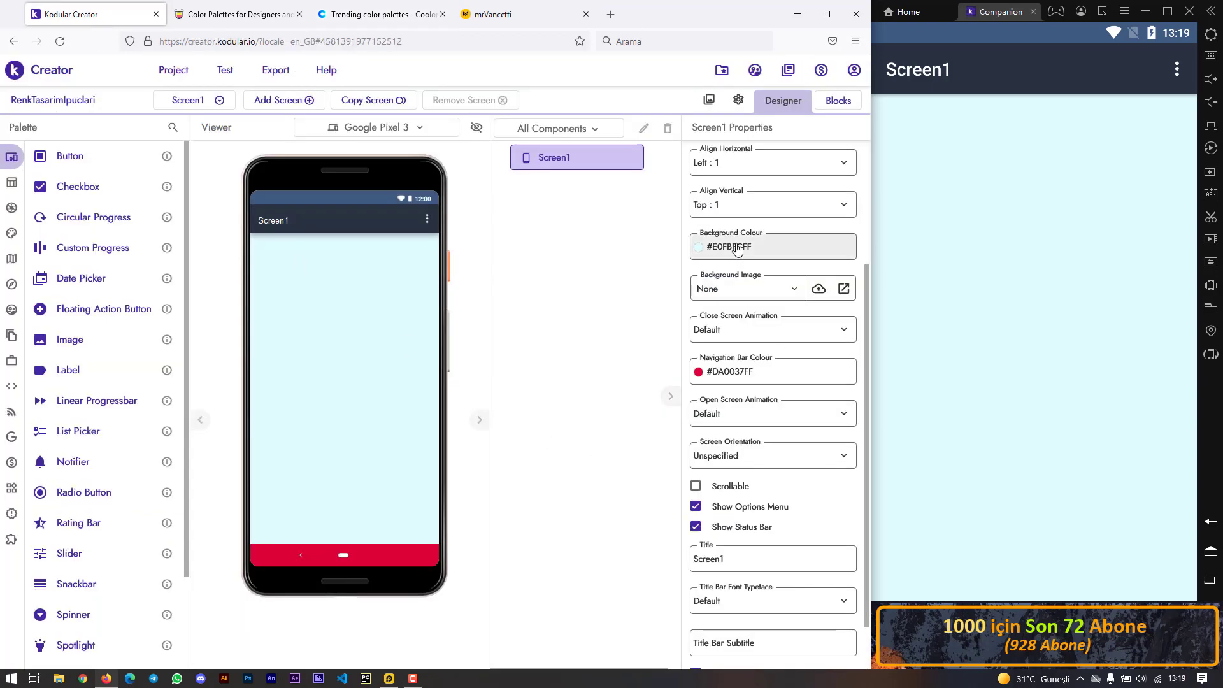
left_click(735, 253)
triple_click(71, 285)
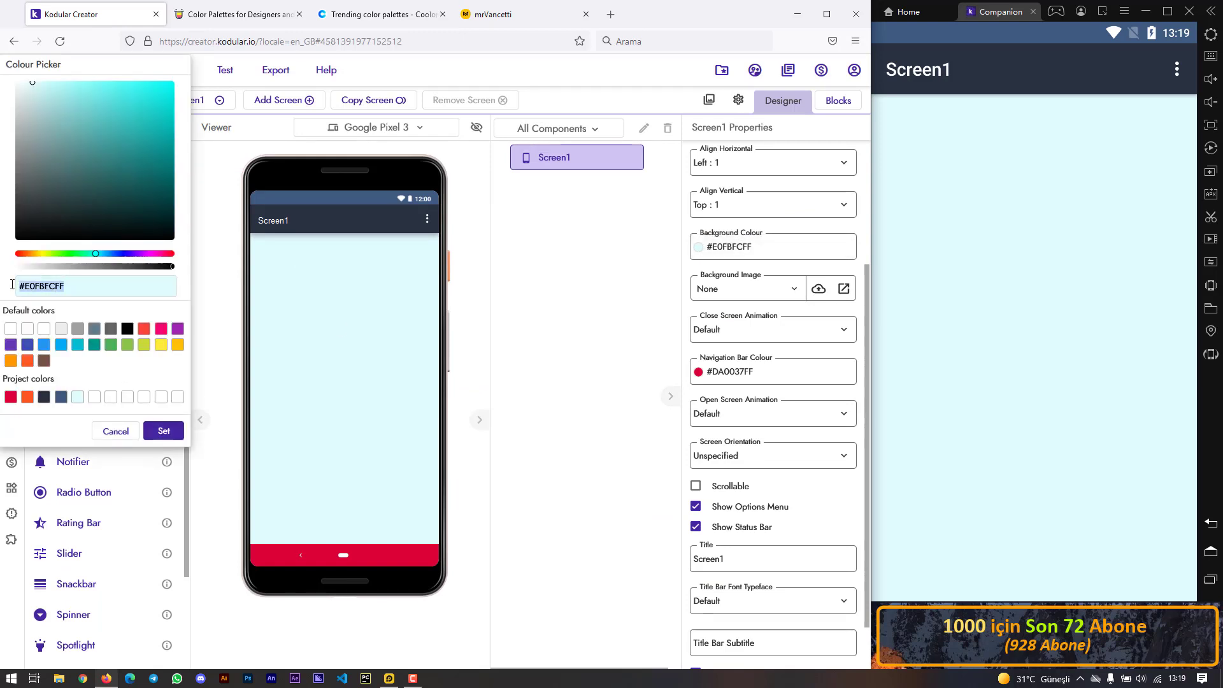
type("293241")
left_click(163, 431)
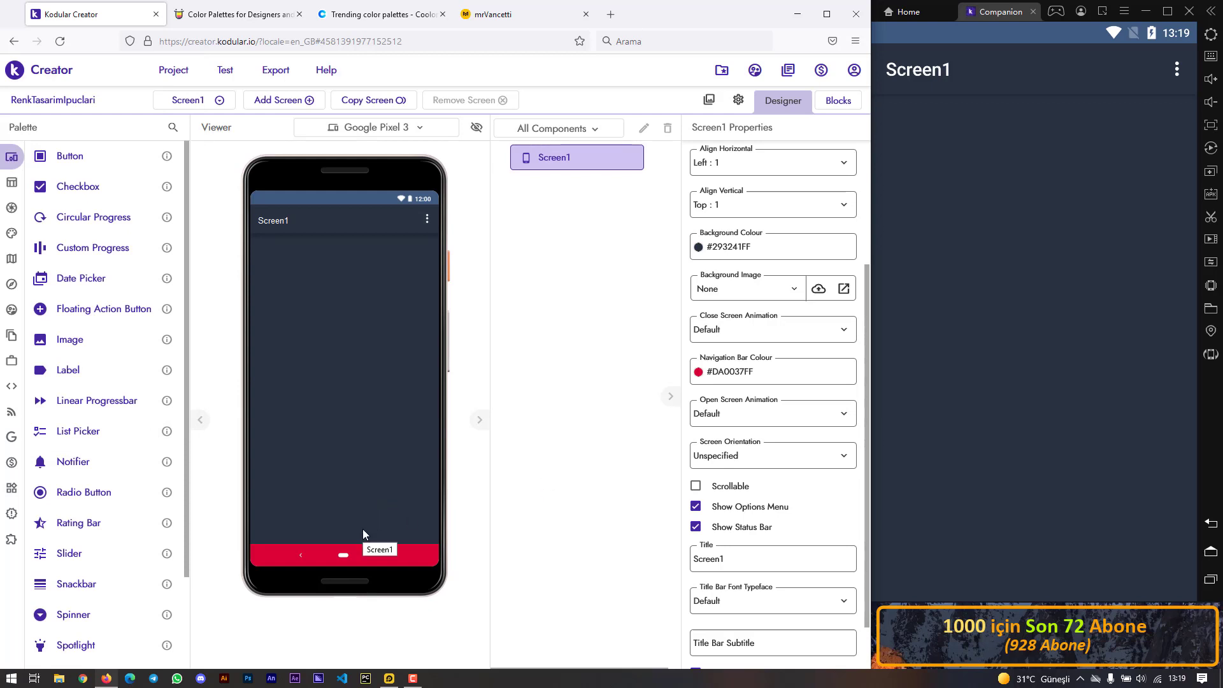
left_click(730, 375)
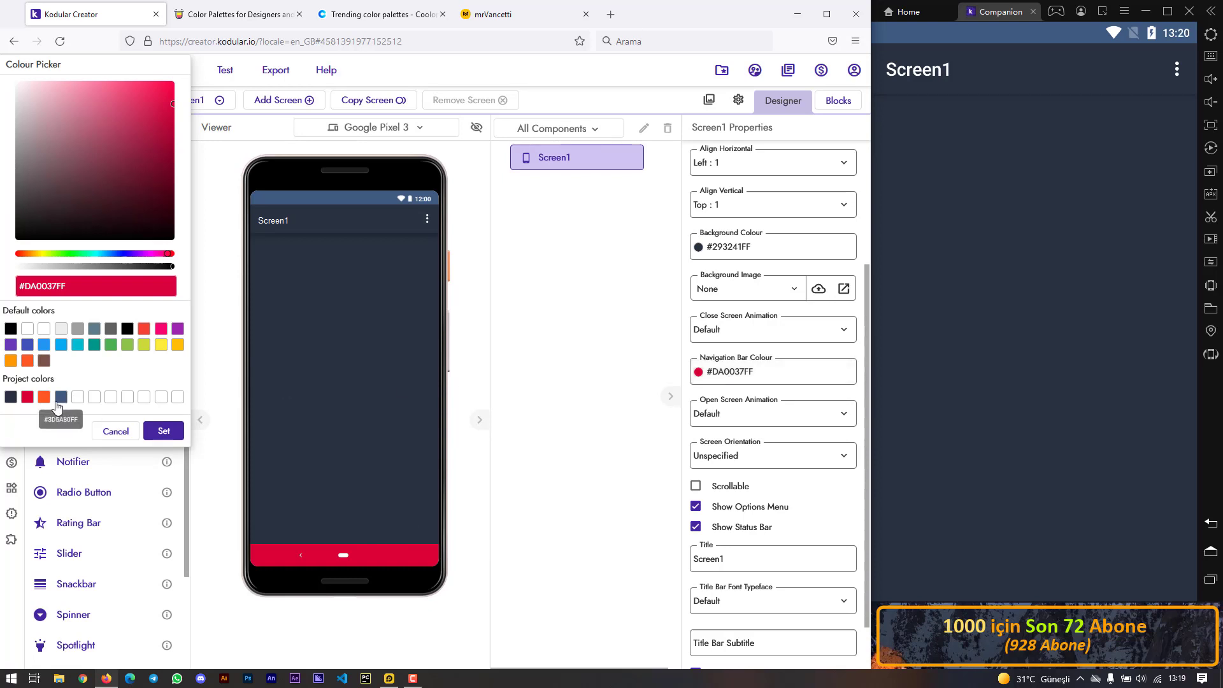
left_click(10, 397)
left_click(182, 431)
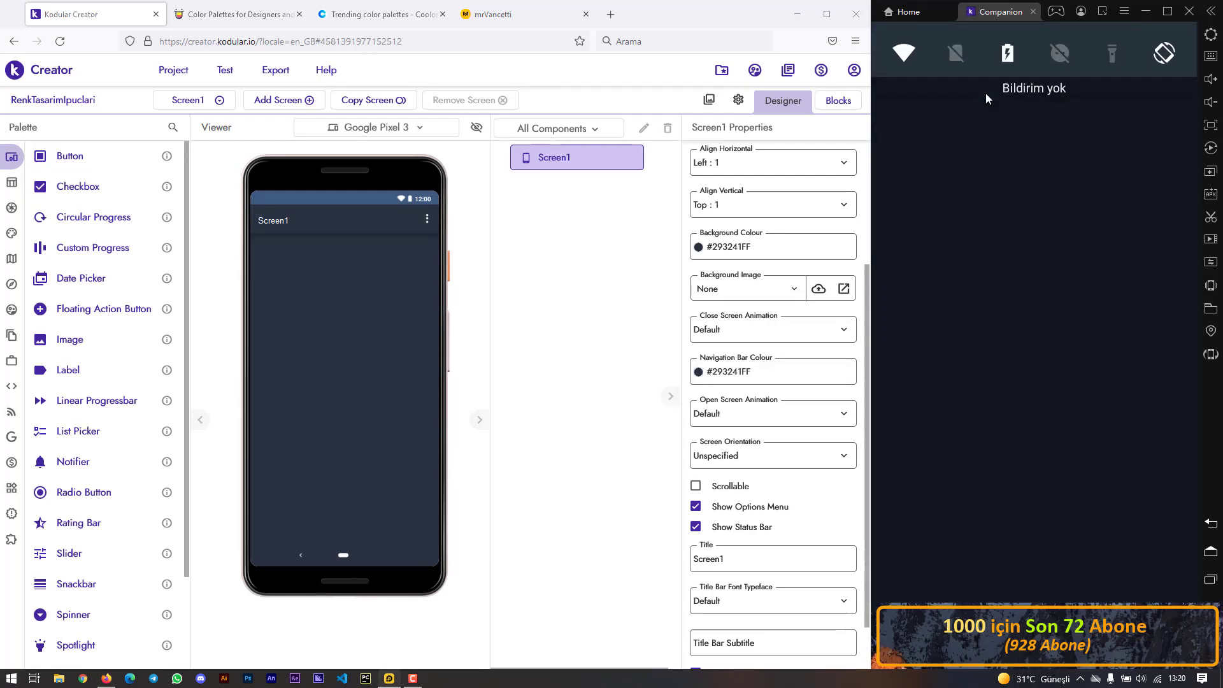
- In Theming, set Primary Colour Dark to 293241
left_click(738, 98)
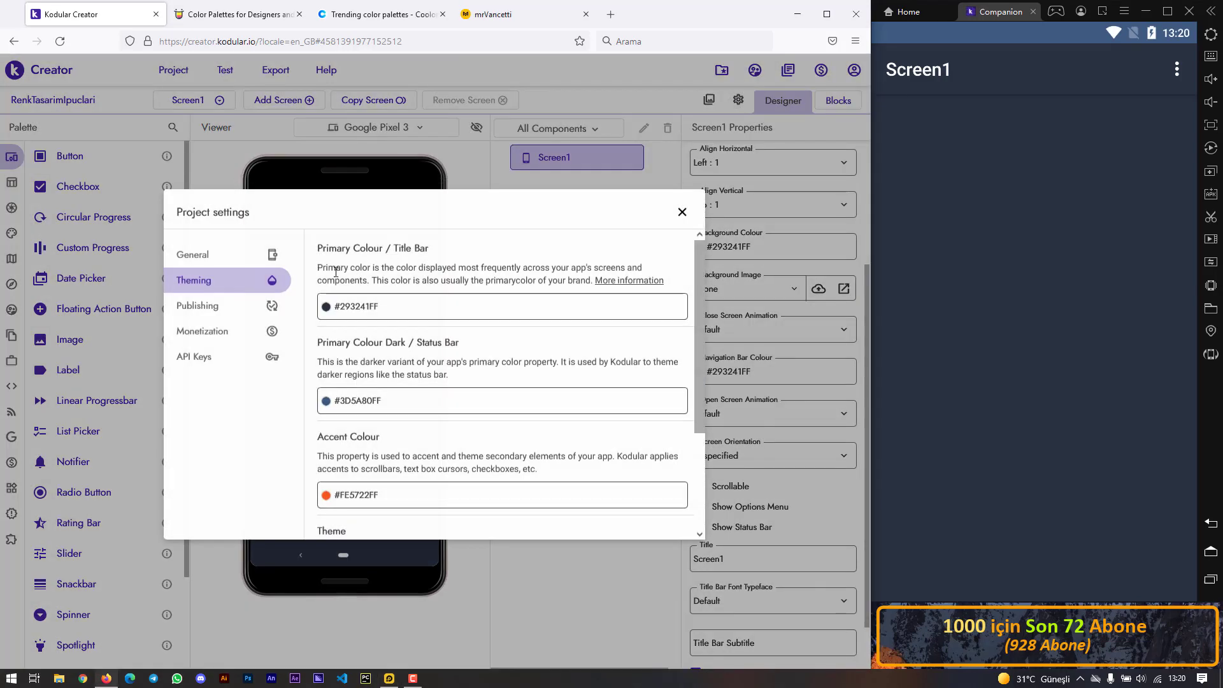
left_click(326, 400)
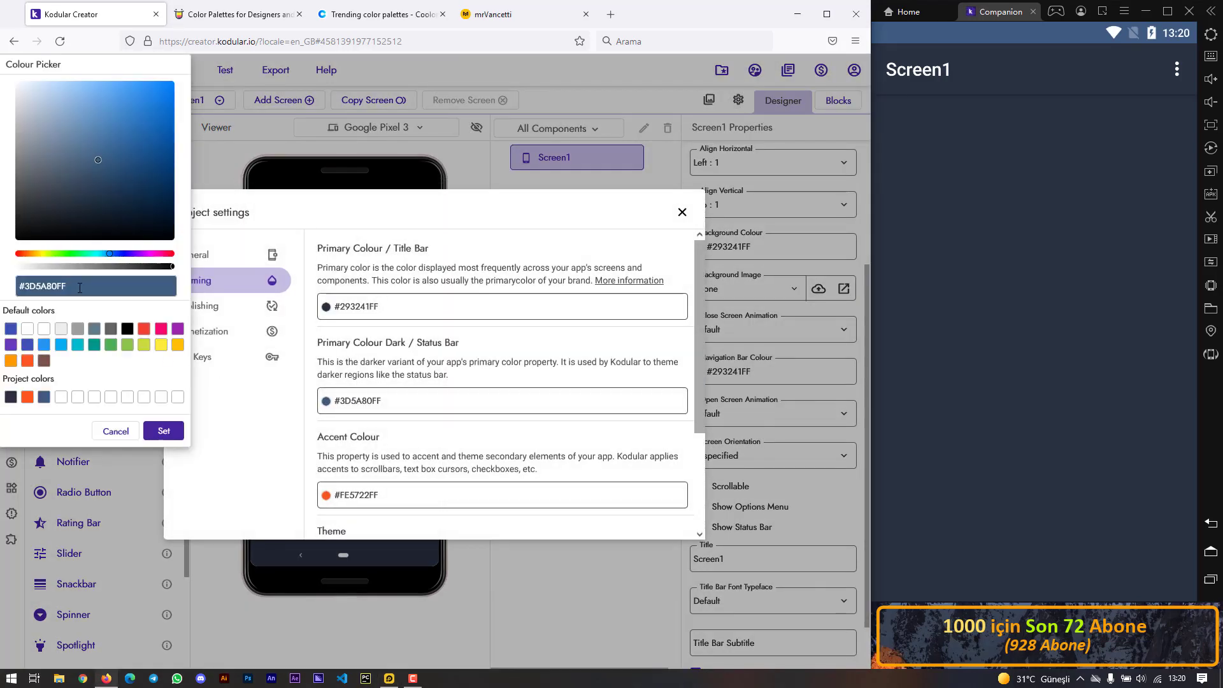
type("293241")
left_click(164, 431)
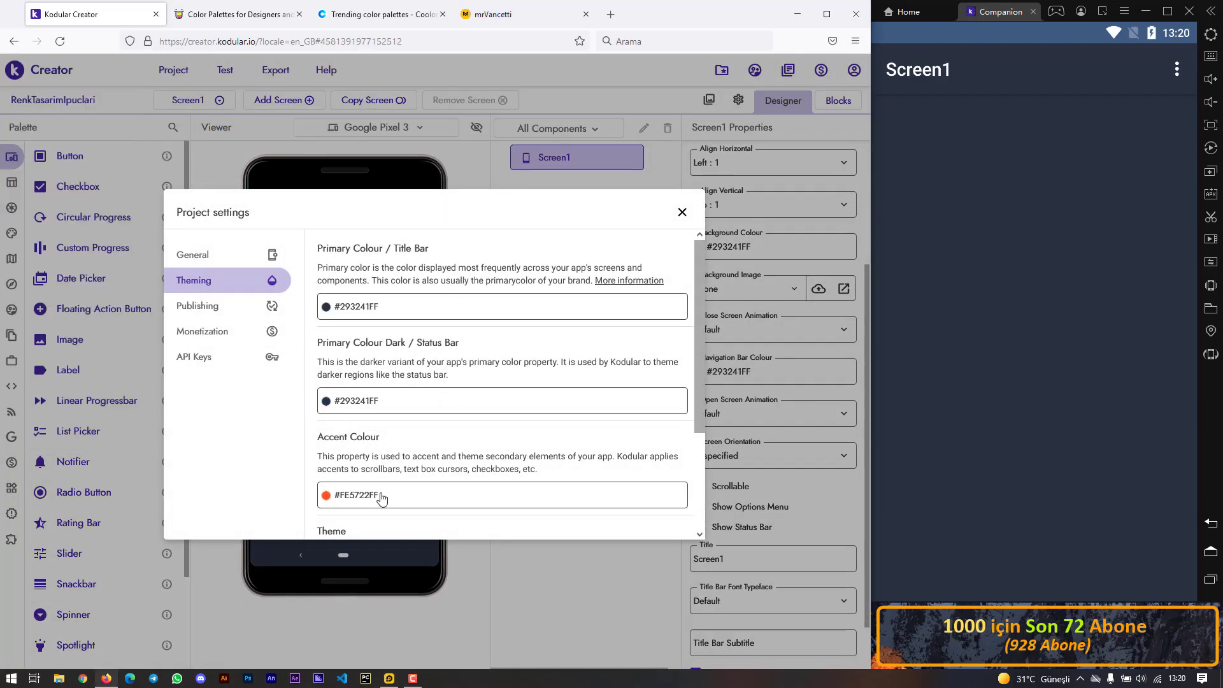
- Set the Accent Colour to 98C1D9 from Coolors, close settings, and refresh the Companion
left_click(377, 496)
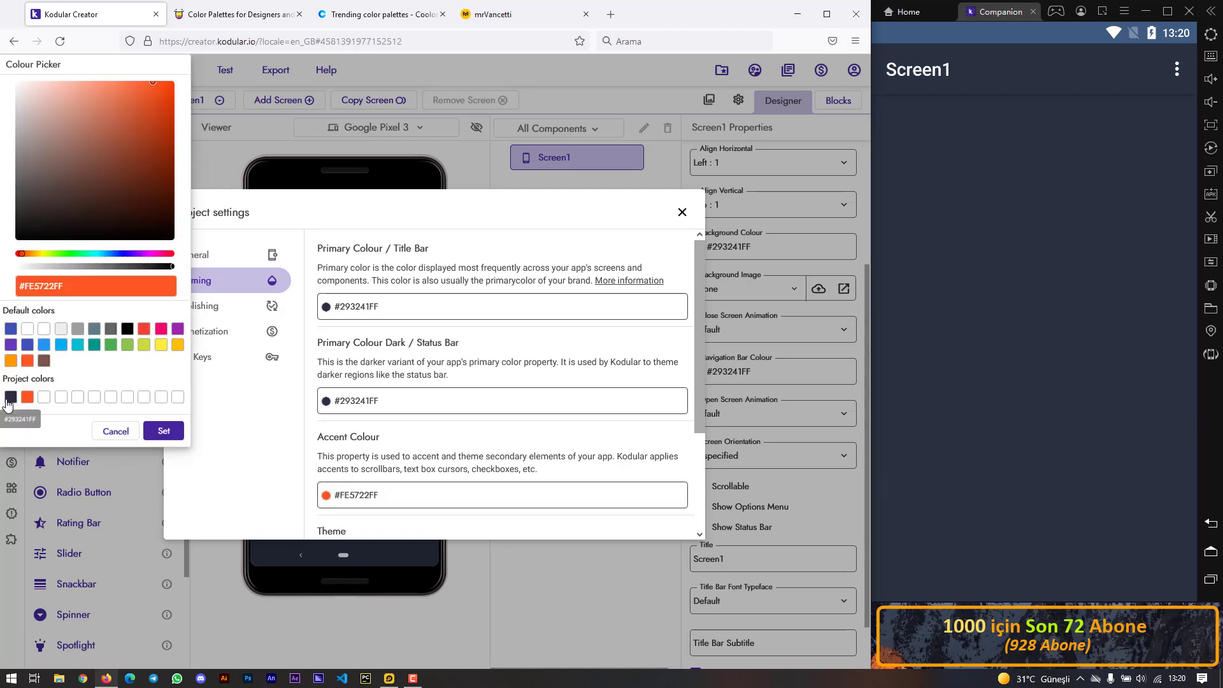
left_click(390, 19)
mouse_move(388, 465)
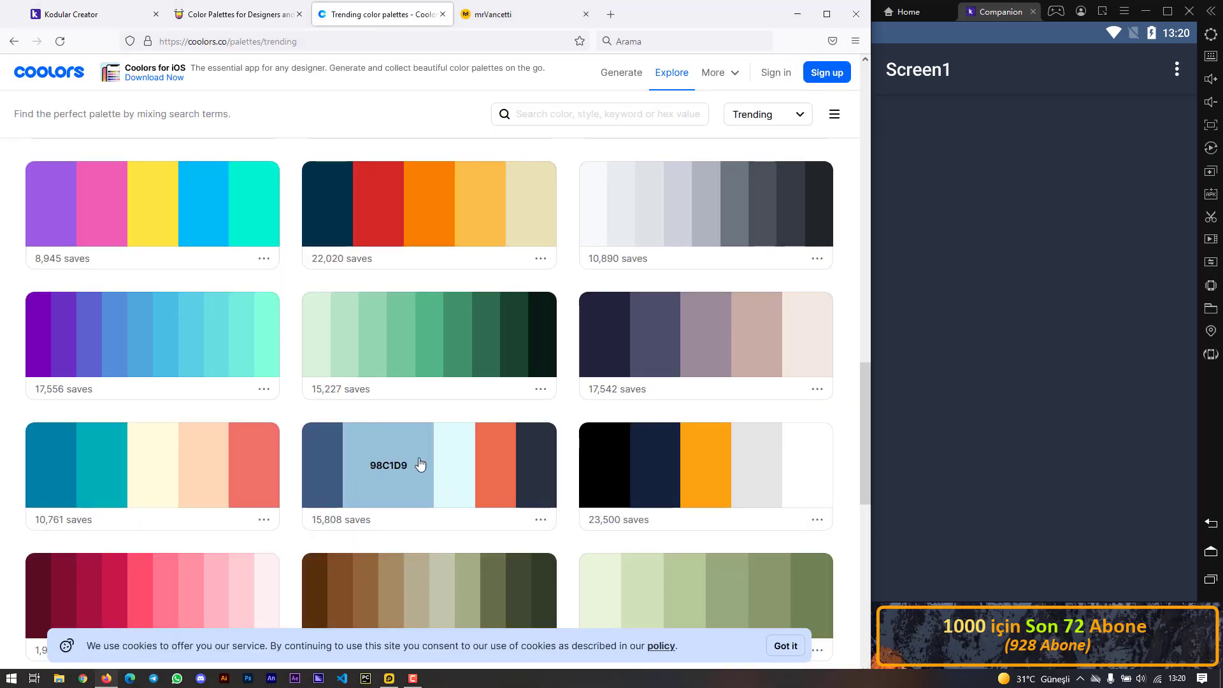
left_click(372, 468)
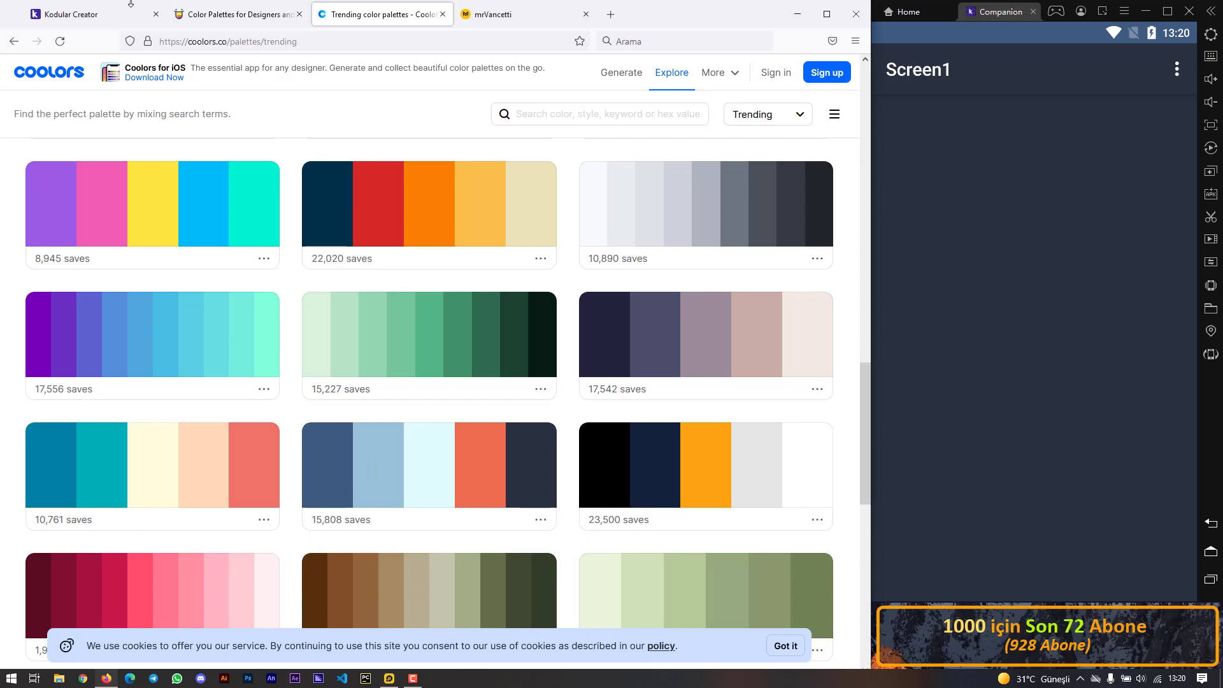
left_click(71, 14)
left_click_drag(101, 291, 16, 288)
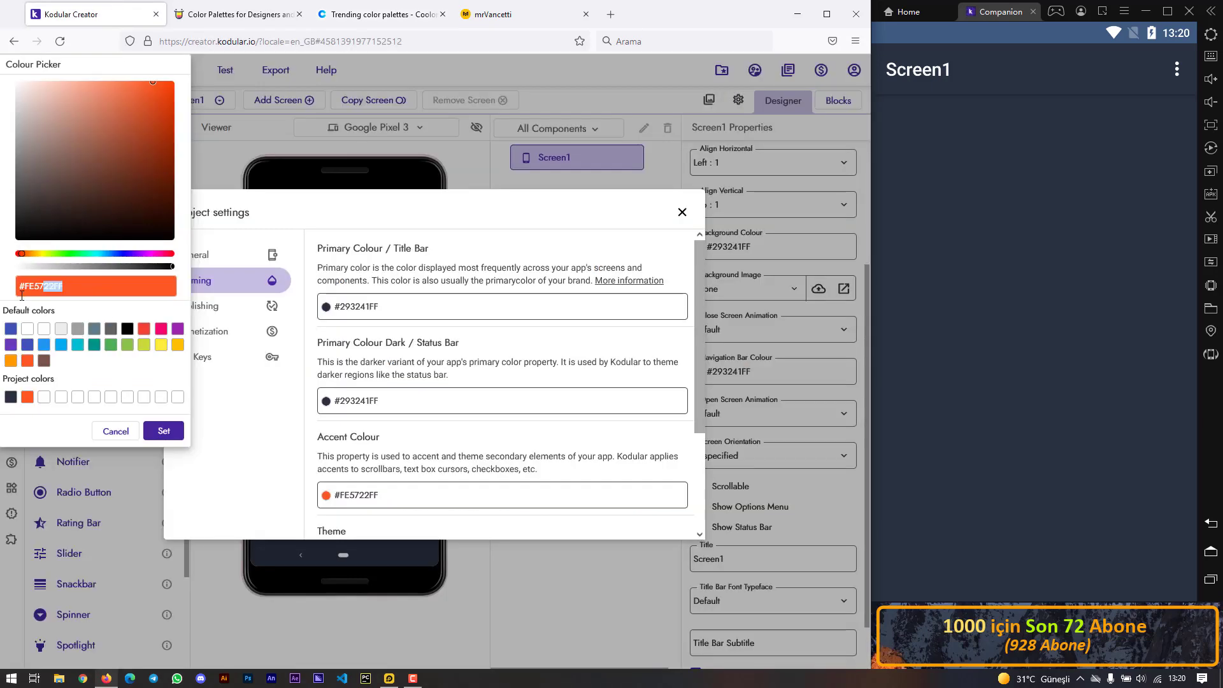
key("ctrl+v")
left_click(179, 433)
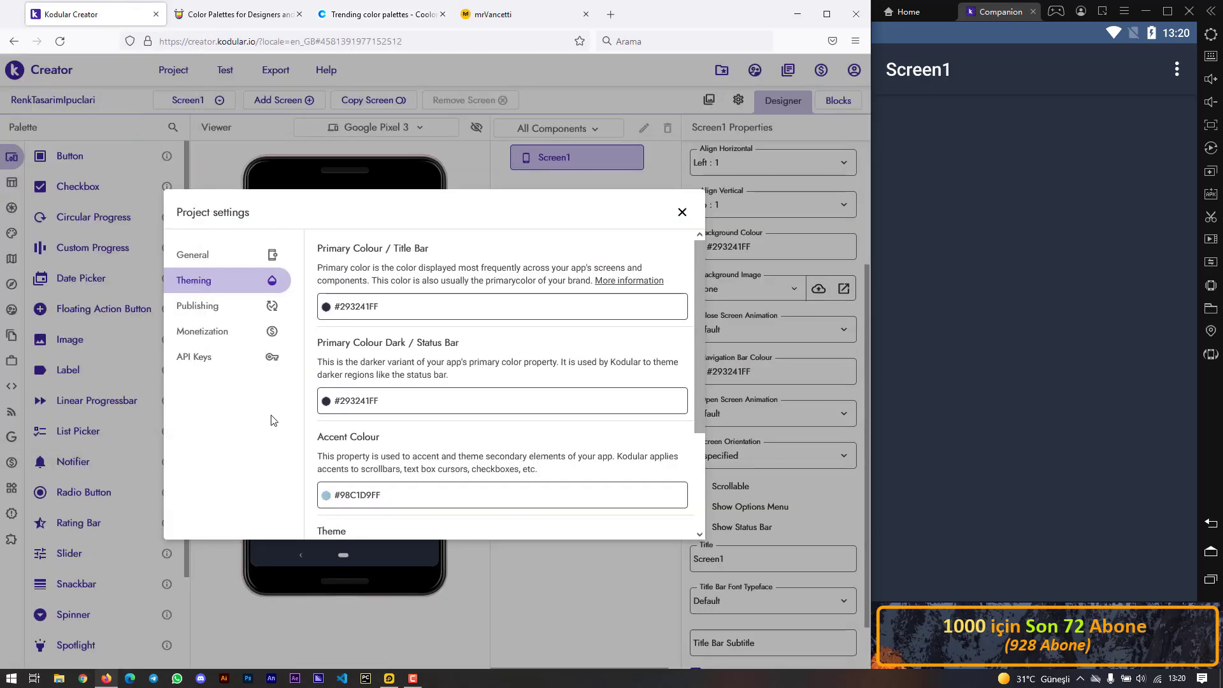
left_click(682, 212)
left_click(224, 70)
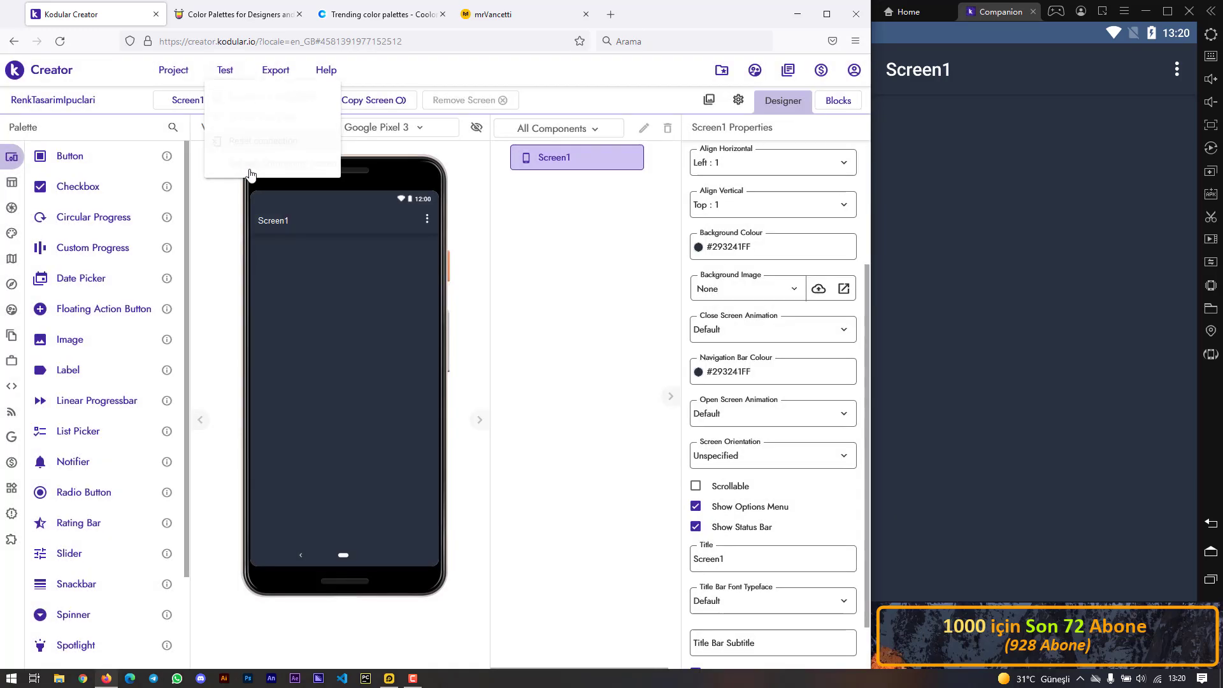
left_click(273, 163)
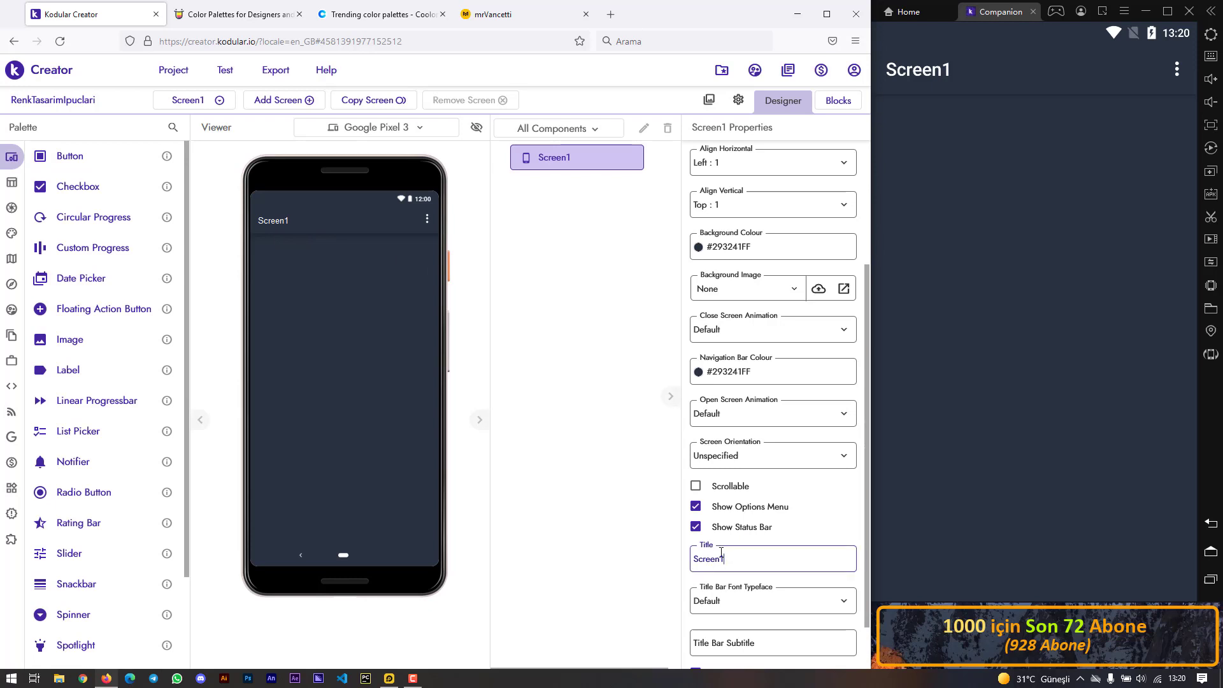
- Retitle Screen1 'Tasarım İpuçları' and uncheck Show Options Menu
left_click_drag(732, 558, 688, 558)
type("Tasarım İ")
type("puç")
type("ları")
key("Return")
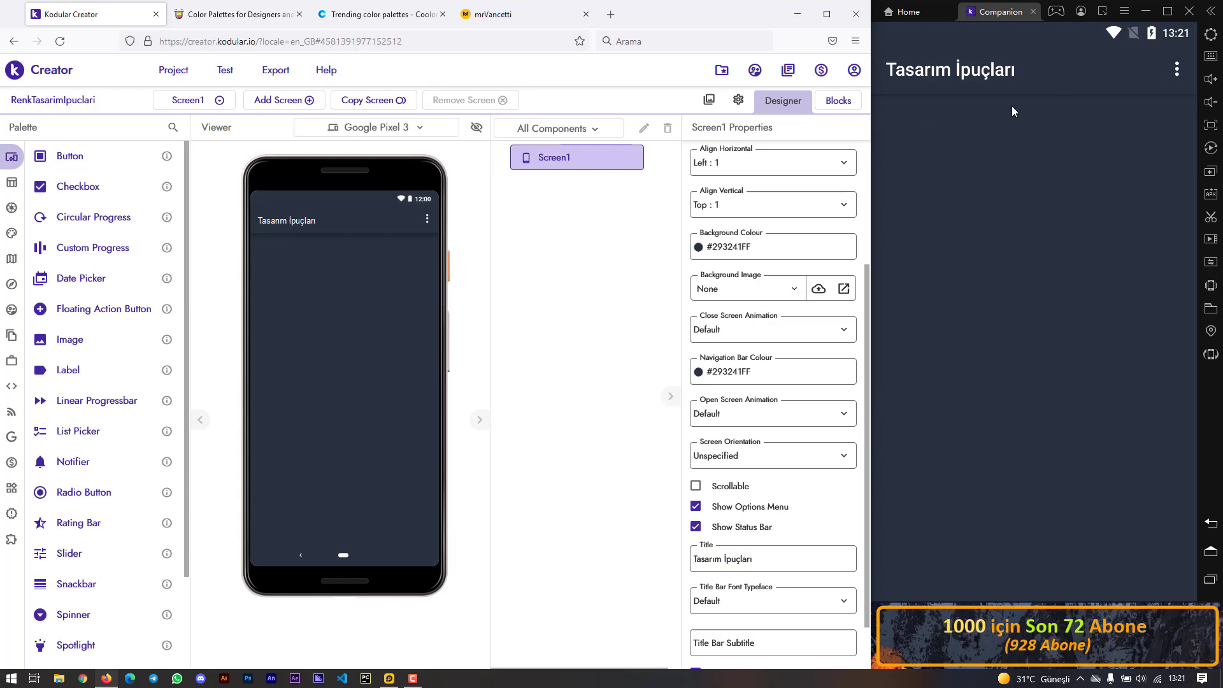
left_click(694, 507)
- Add a Button and set Screen1's Align Horizontal to Center and Align Vertical to Centre
mouse_move(100, 157)
left_mouse_down()
mouse_move(192, 234)
mouse_move(336, 317)
left_mouse_up()
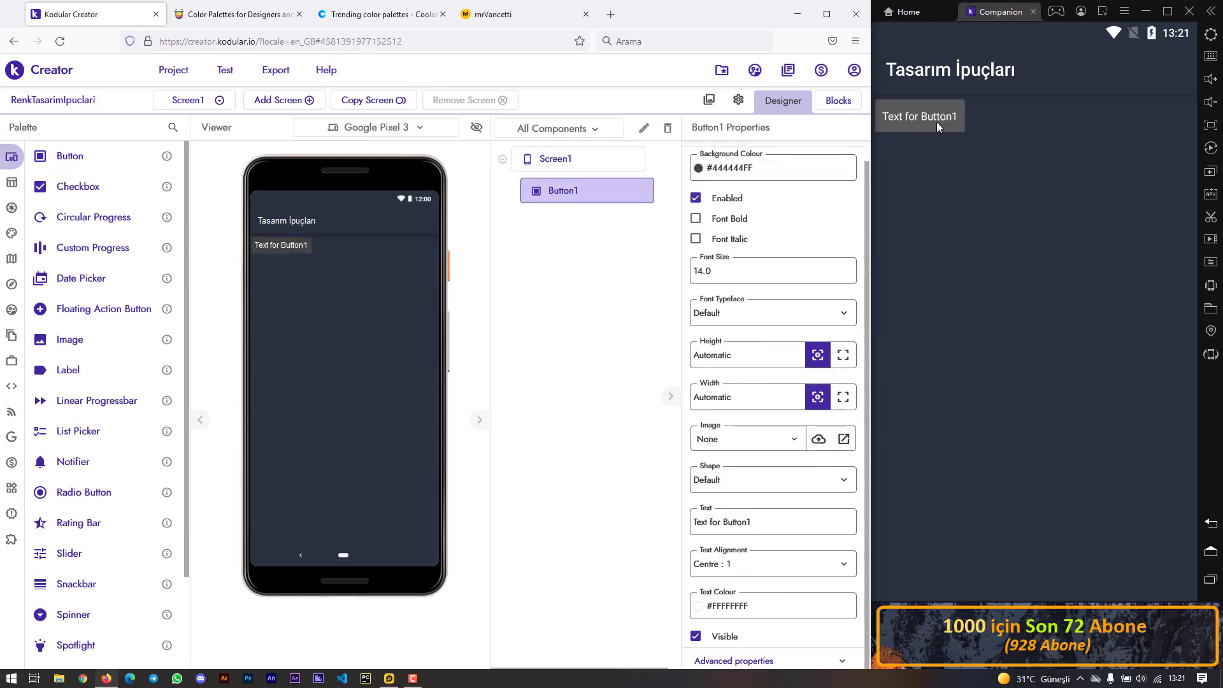
left_click(326, 376)
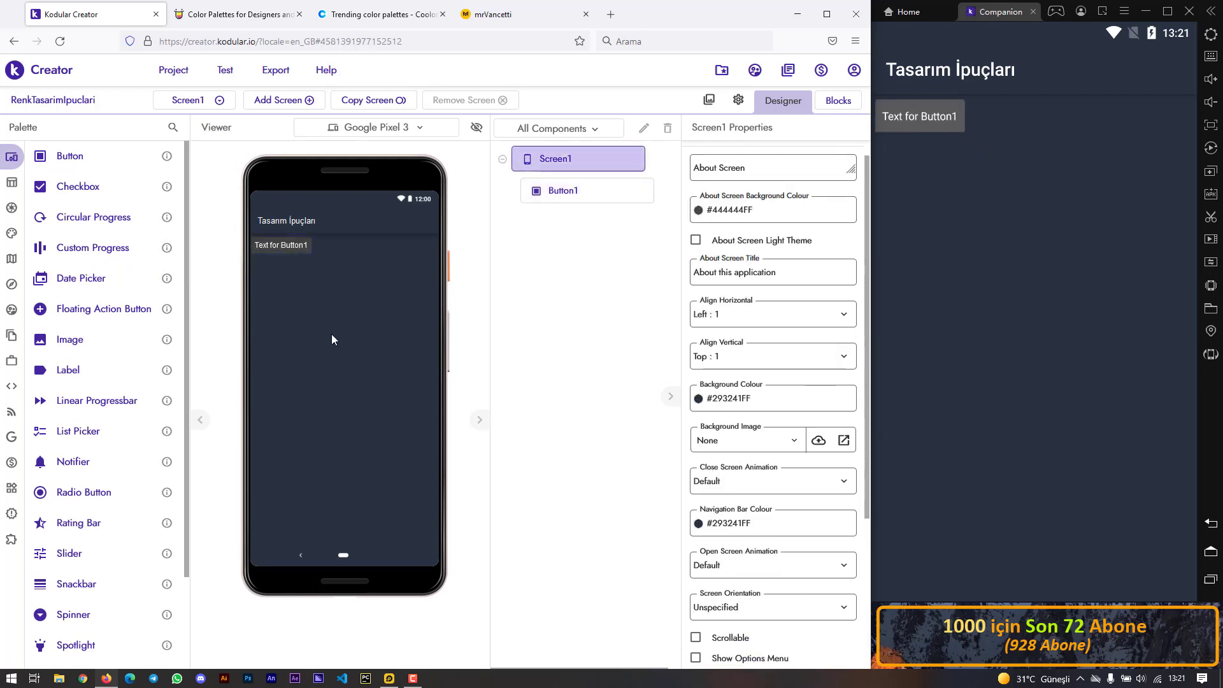
left_click(729, 318)
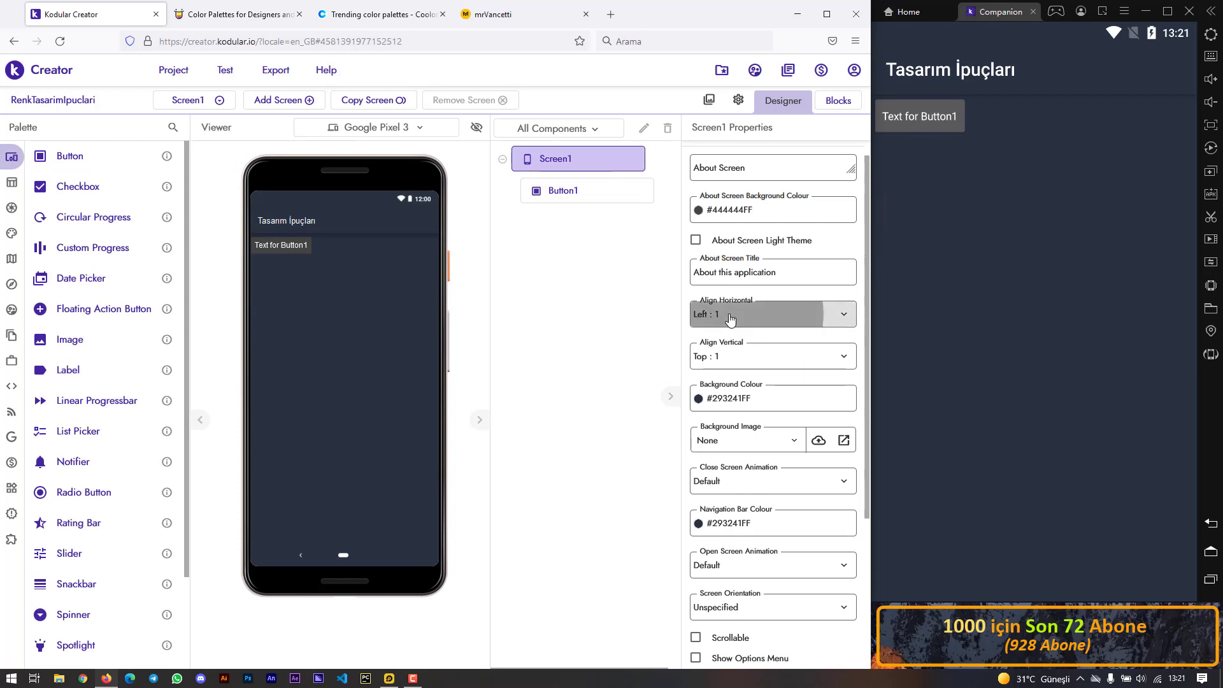
left_click(726, 363)
left_click(737, 356)
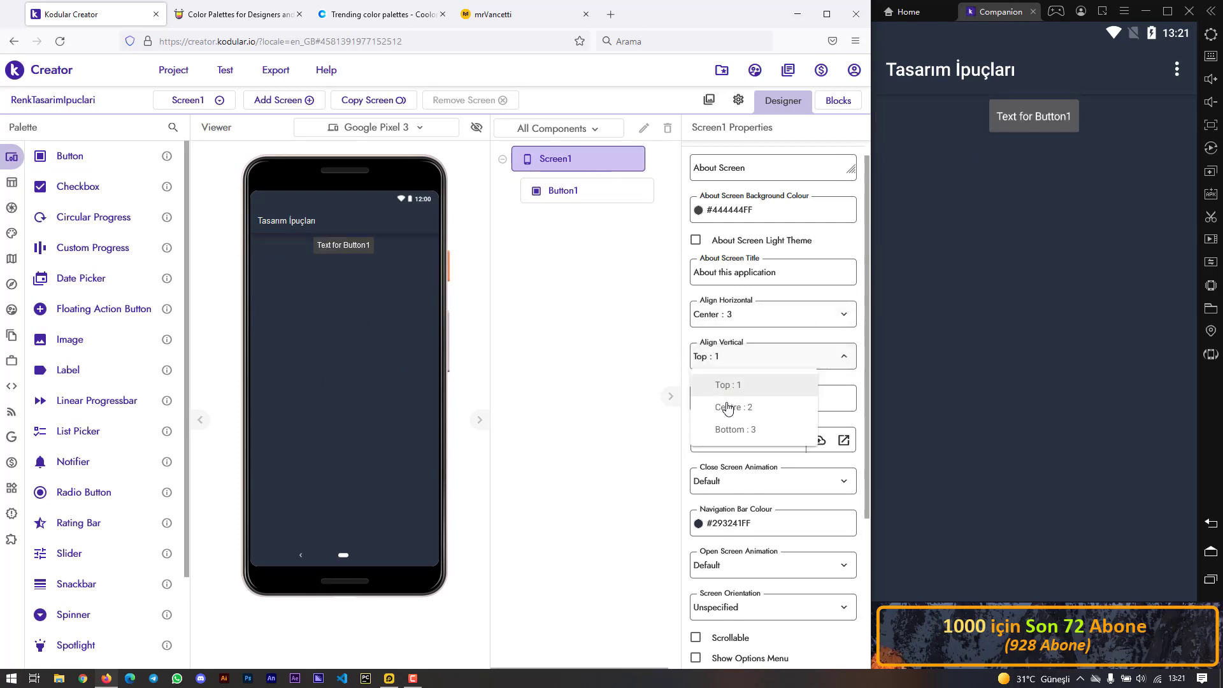
left_click(728, 407)
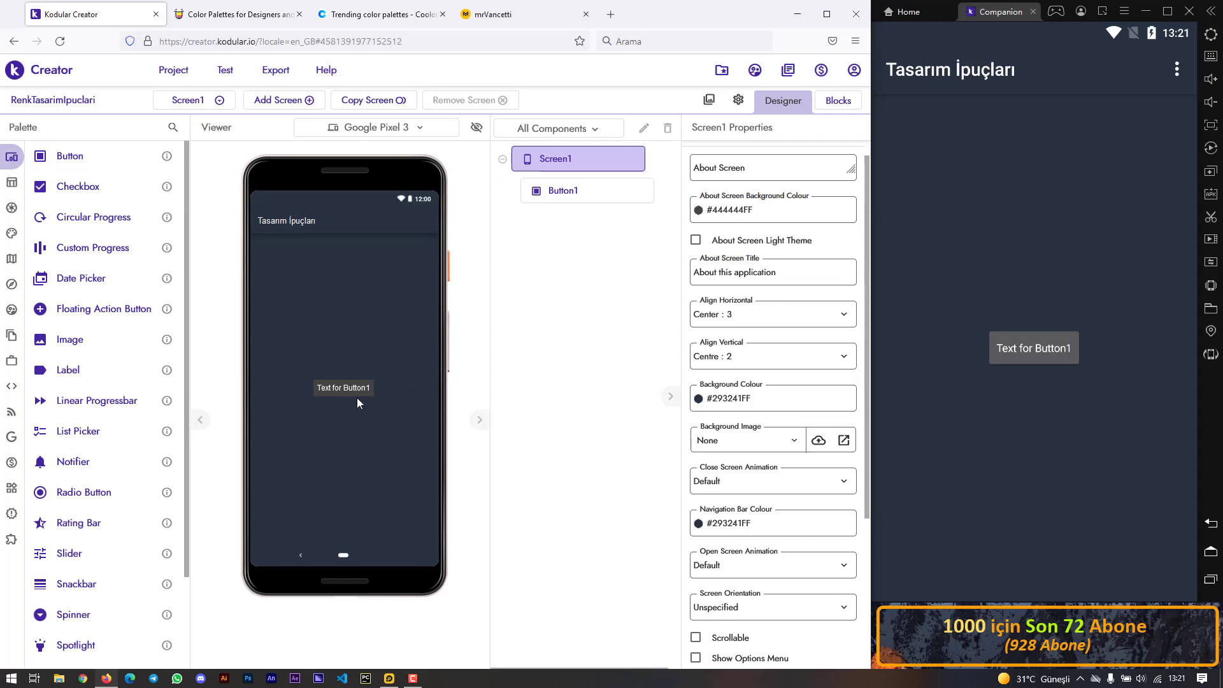
left_click(350, 388)
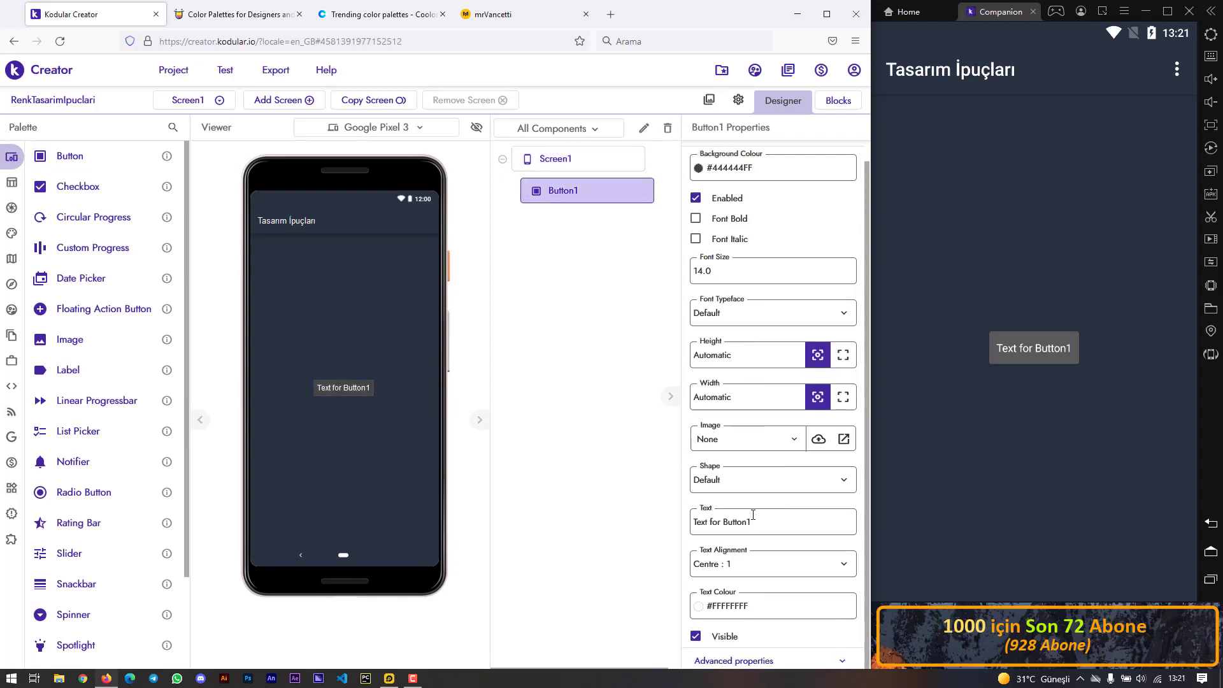
left_click_drag(753, 515, 681, 514)
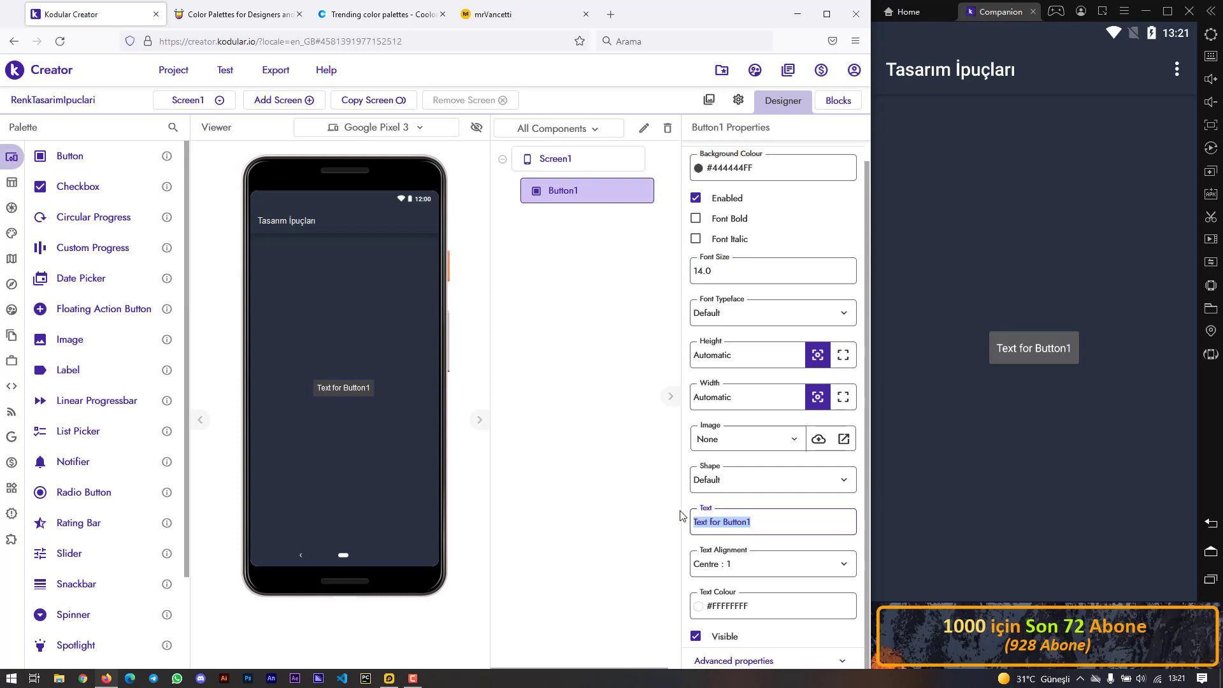
- Set Button1's text to BUTON with Font Size 25 and Font Bold checked
type("BUTOM")
key("BackSpace")
type("N")
key("Return")
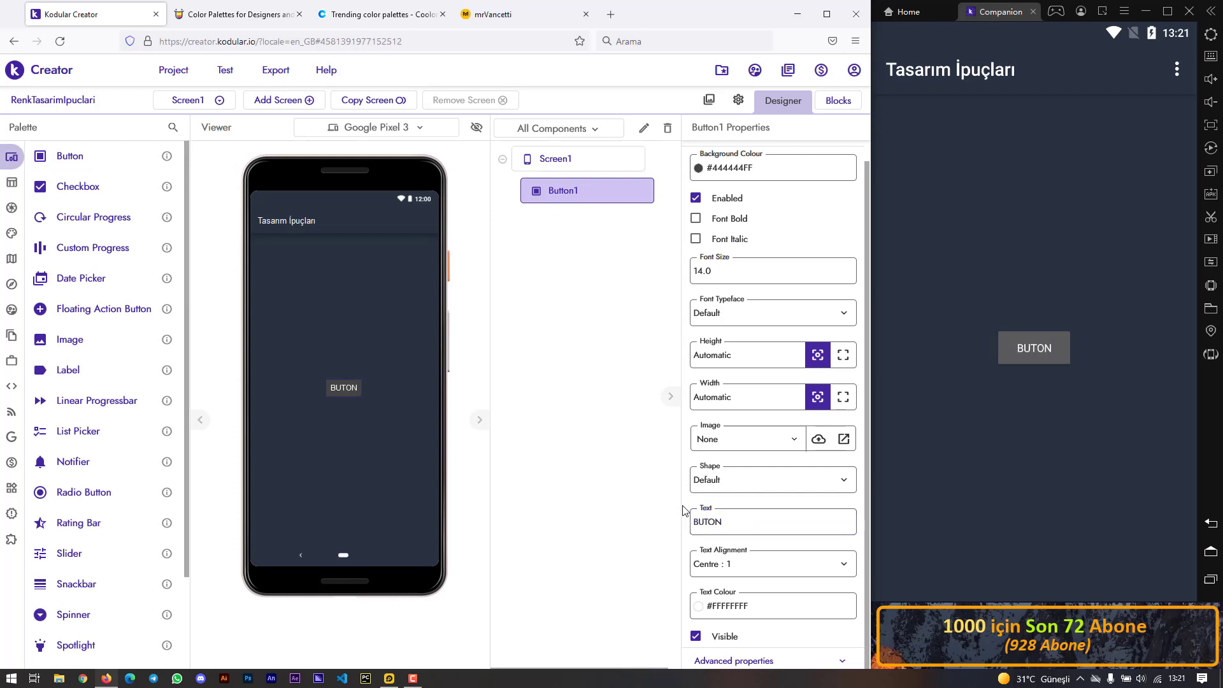
double_click(702, 271)
type("25")
key("Return")
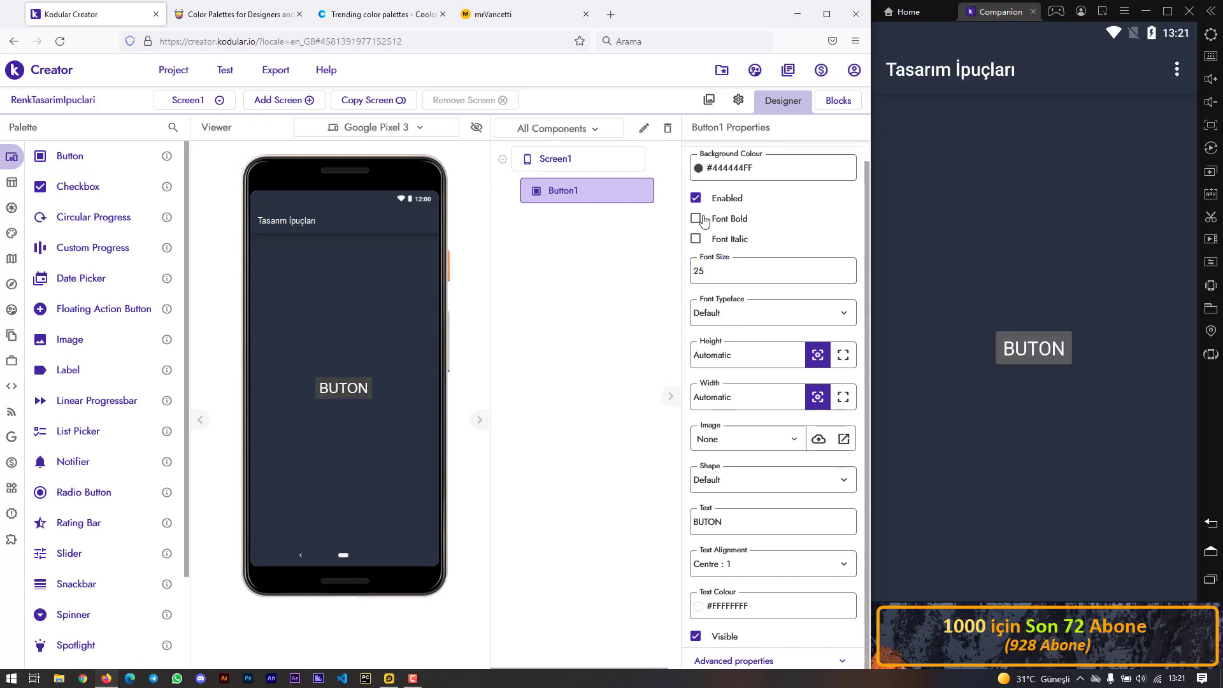
left_click(695, 218)
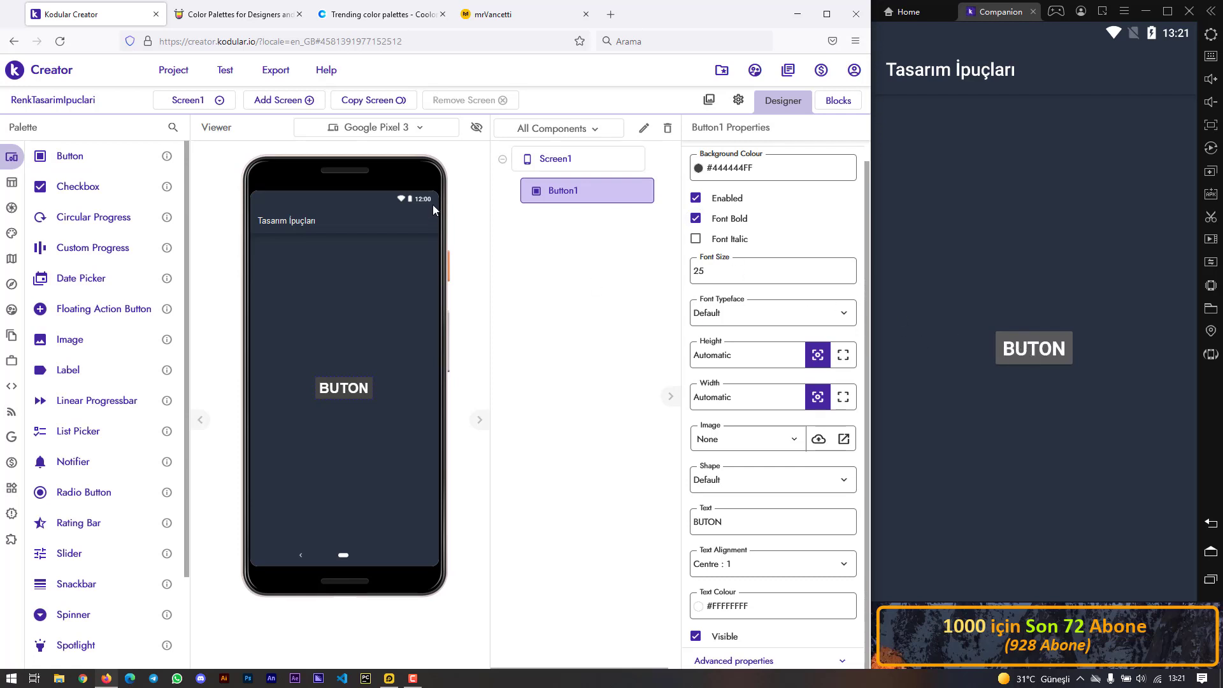
- Copy the first dark blue colour from the Coolors trending palette
left_click(393, 14)
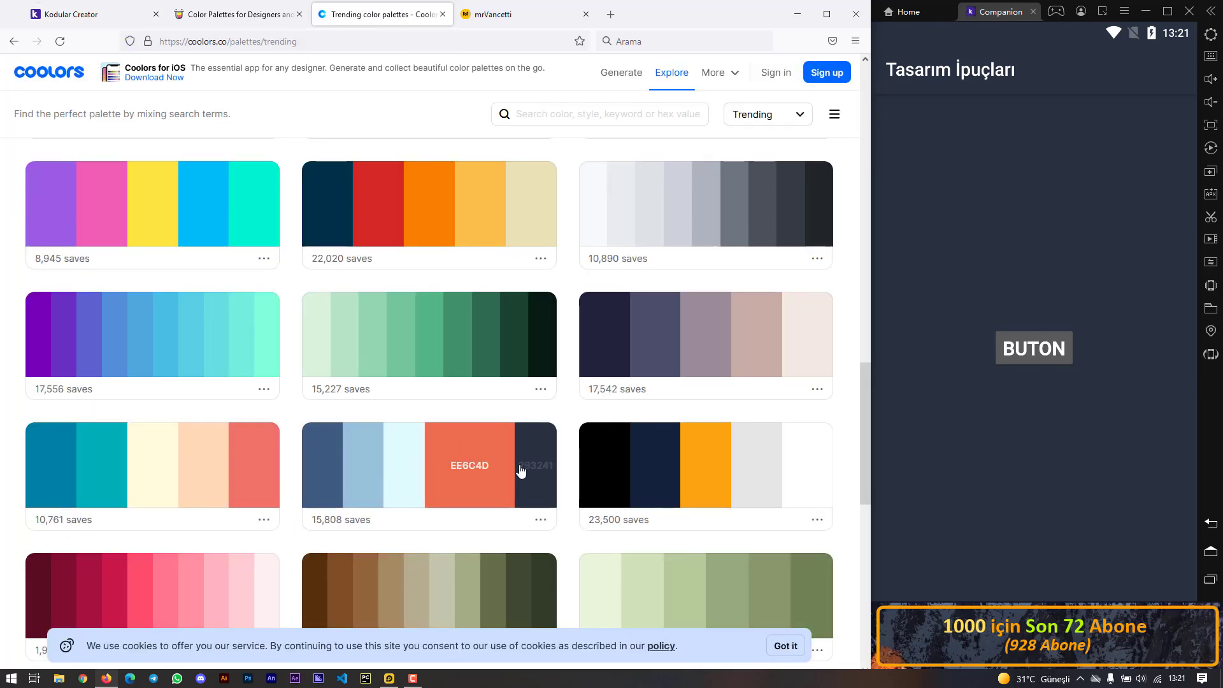
mouse_move(387, 465)
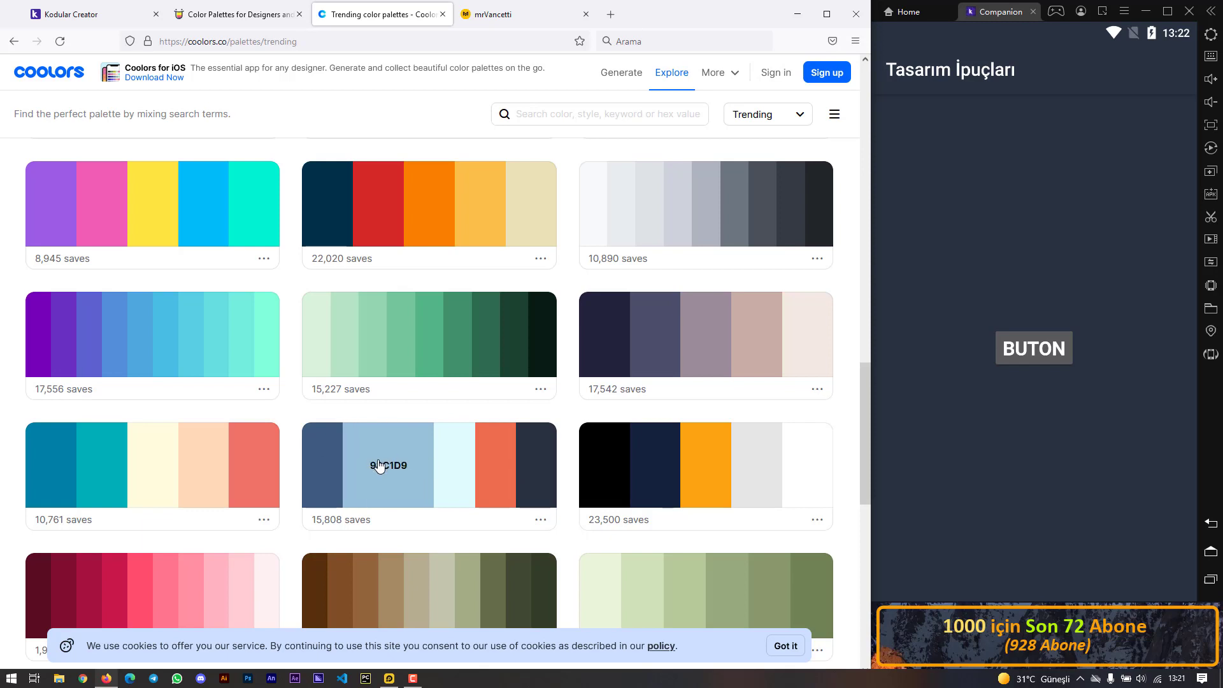
left_click(338, 468)
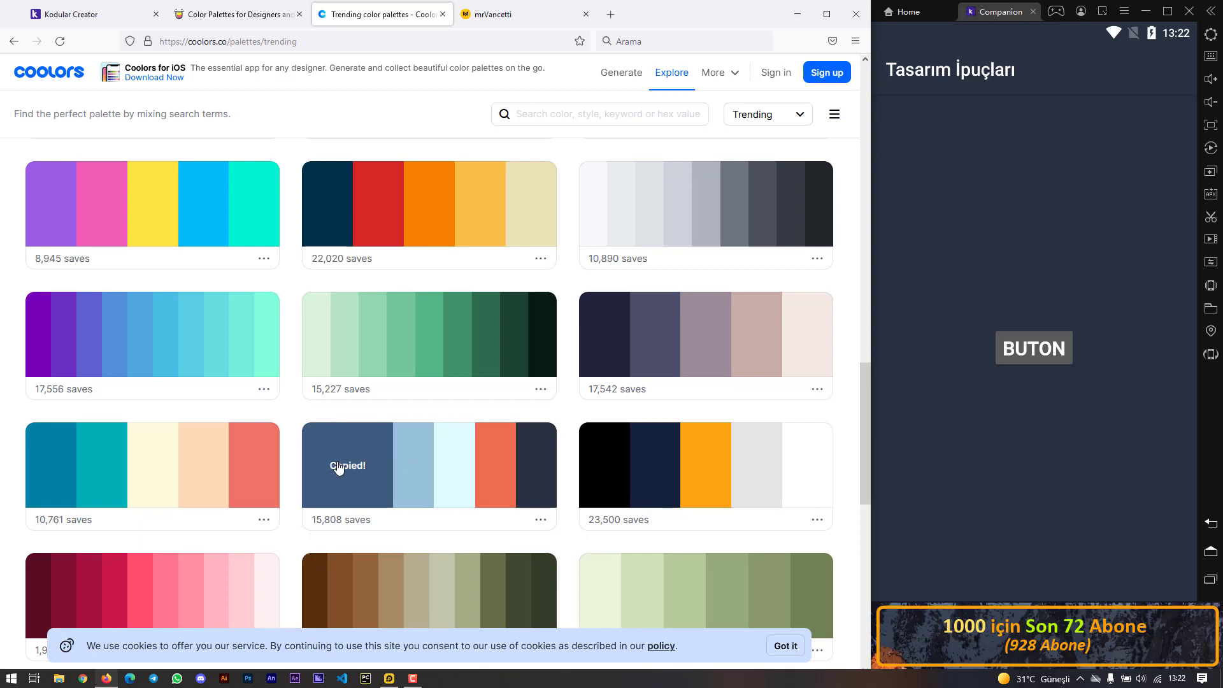
left_click(96, 14)
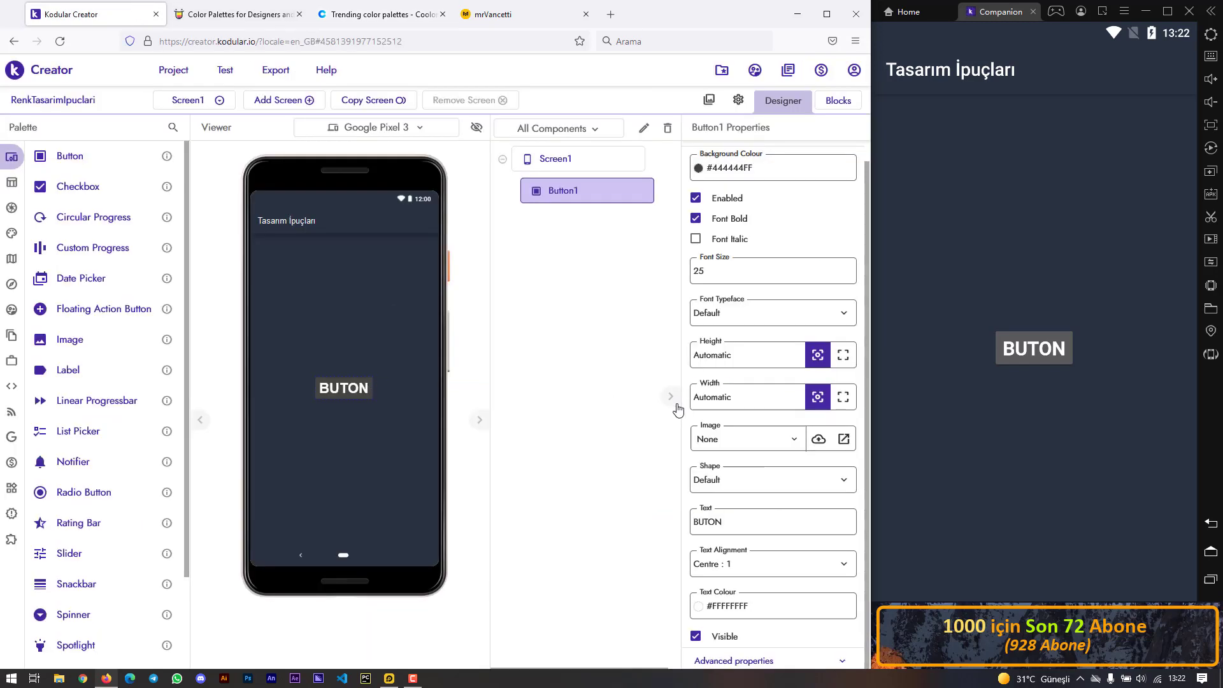
- Give Button1 a #3D5A80 blue background by pasting the hex code
left_click(729, 170)
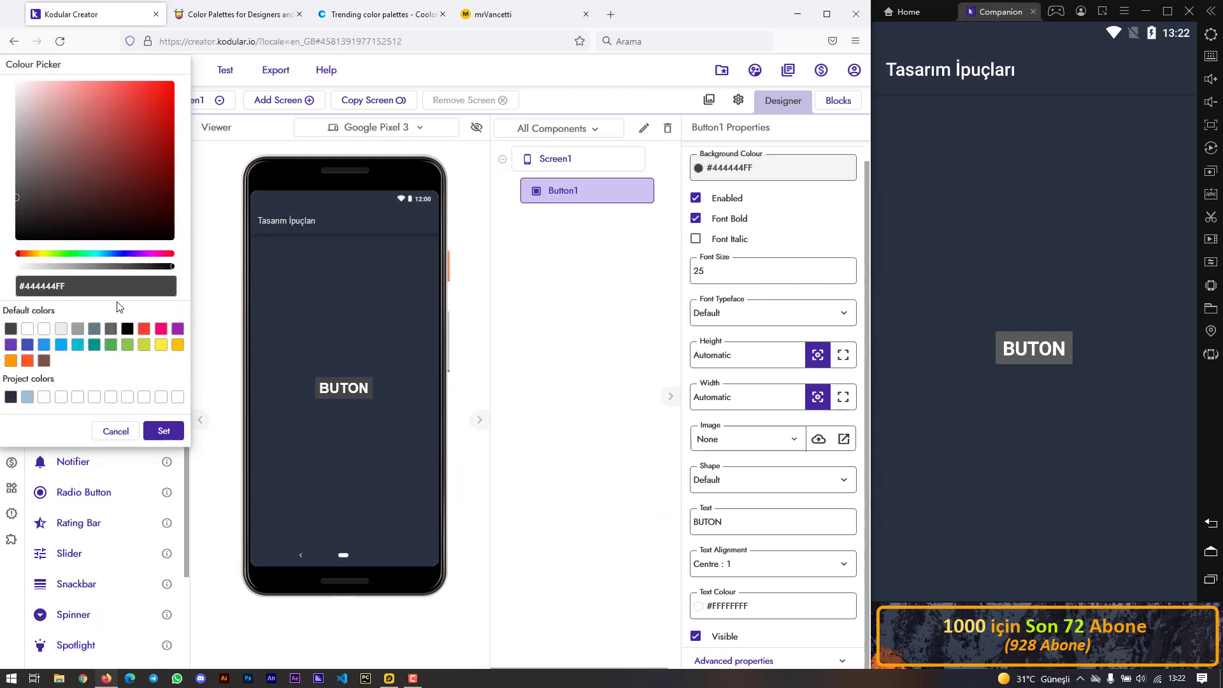
left_click_drag(65, 288, 16, 297)
type("3d5a80")
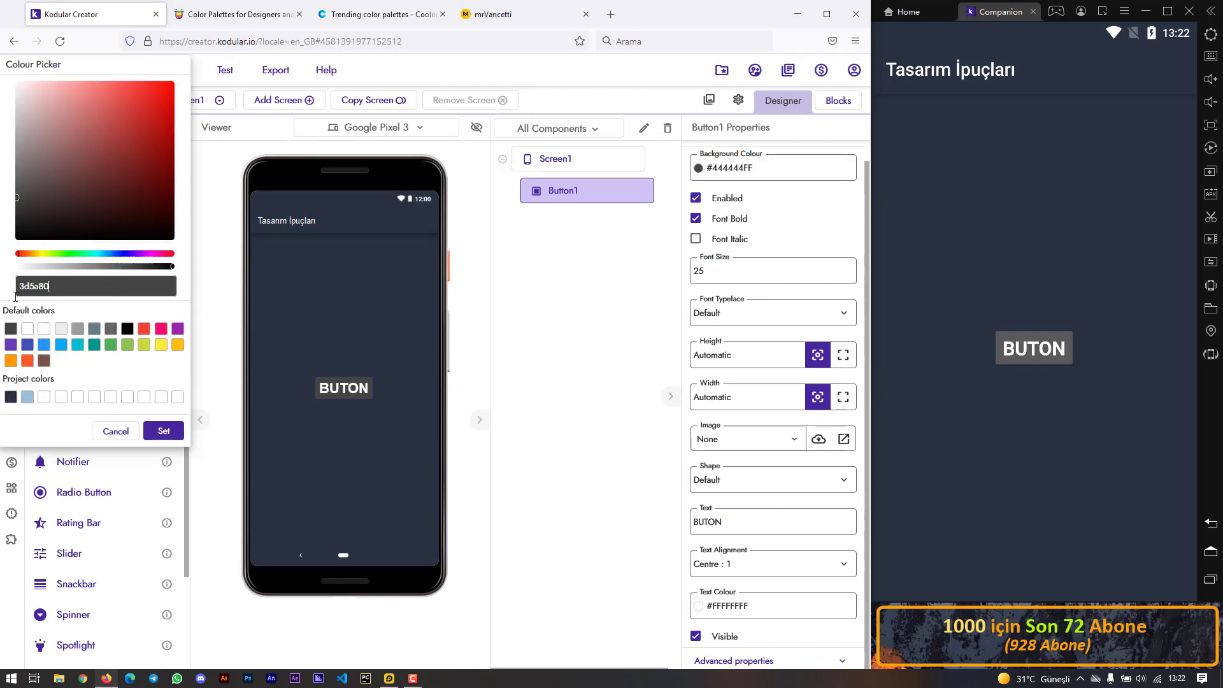
left_click(163, 430)
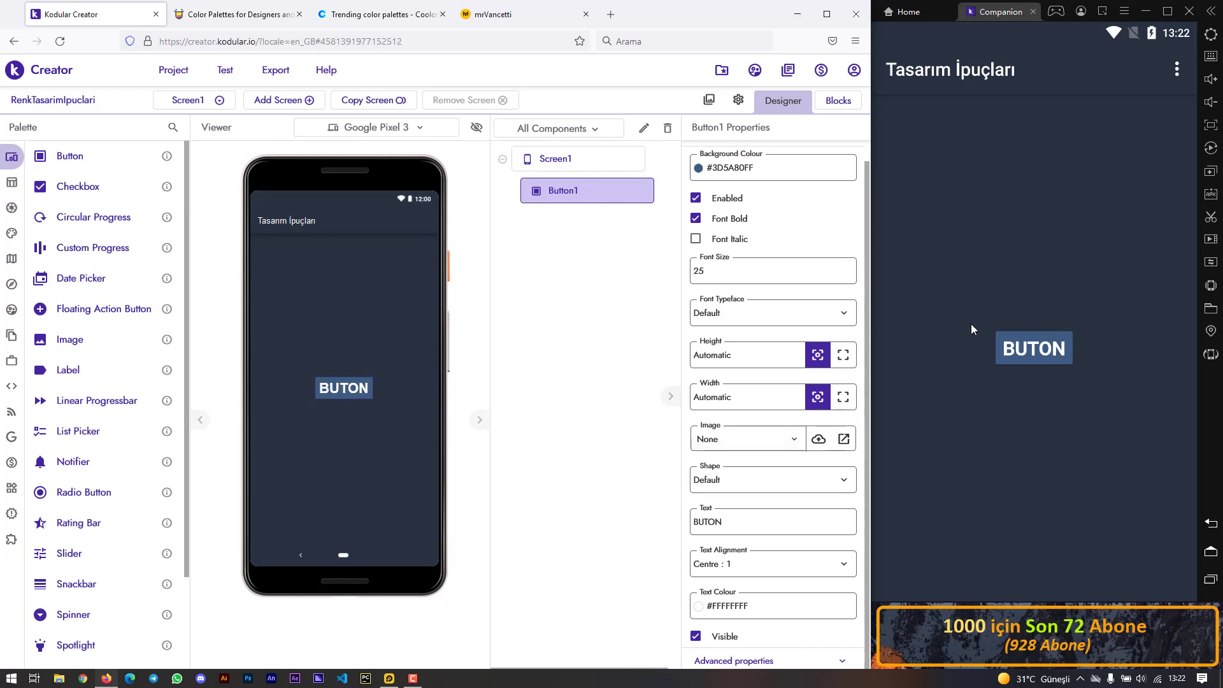
- Make the button's text colour pale cyan #E0FBFCFF, taking the code from Coolors
left_click(377, 14)
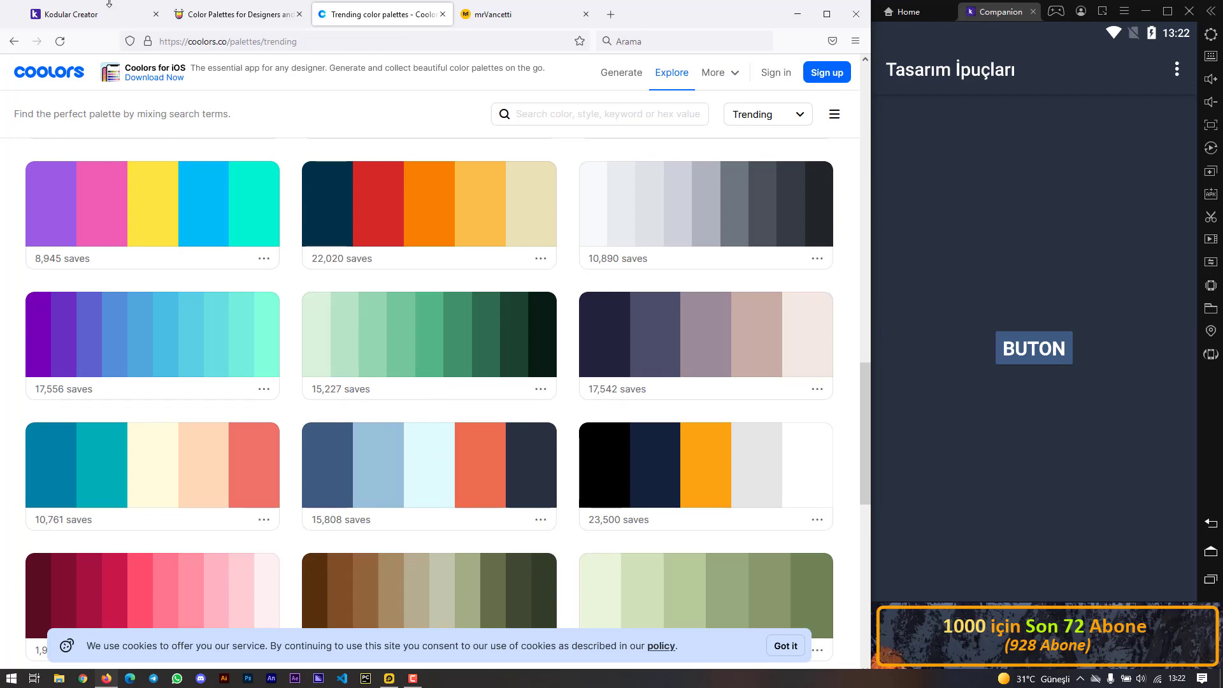
left_click(70, 14)
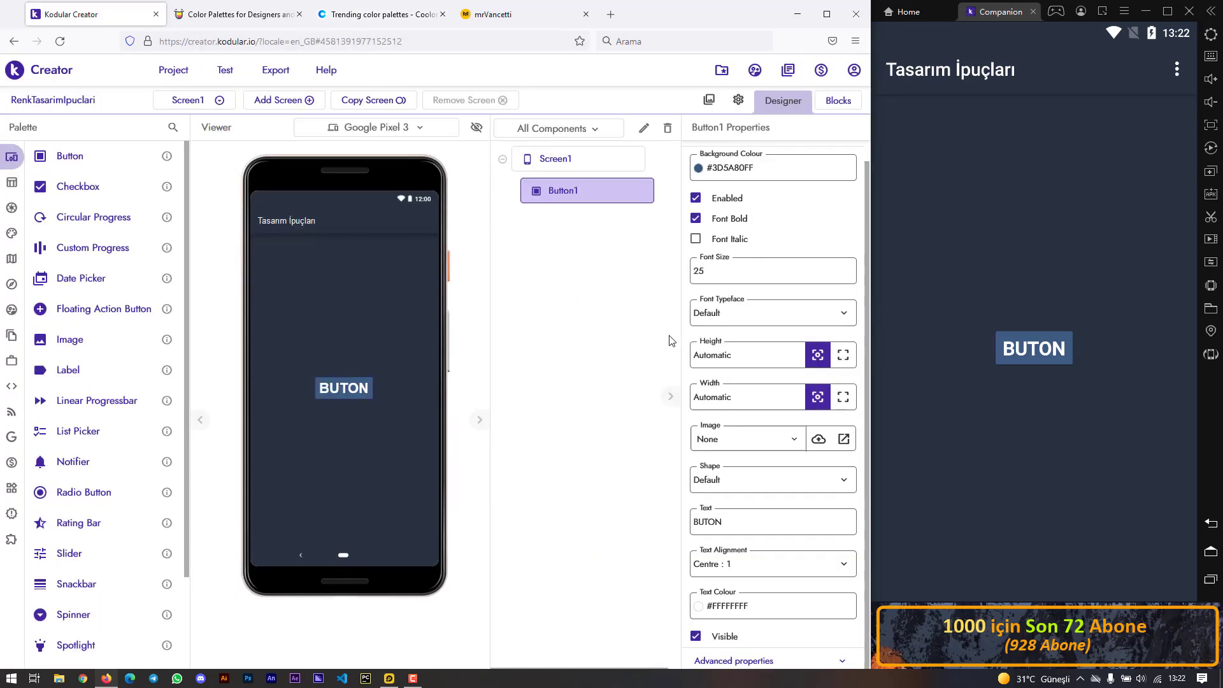
left_click(731, 605)
left_click(58, 286)
key("ctrl+a")
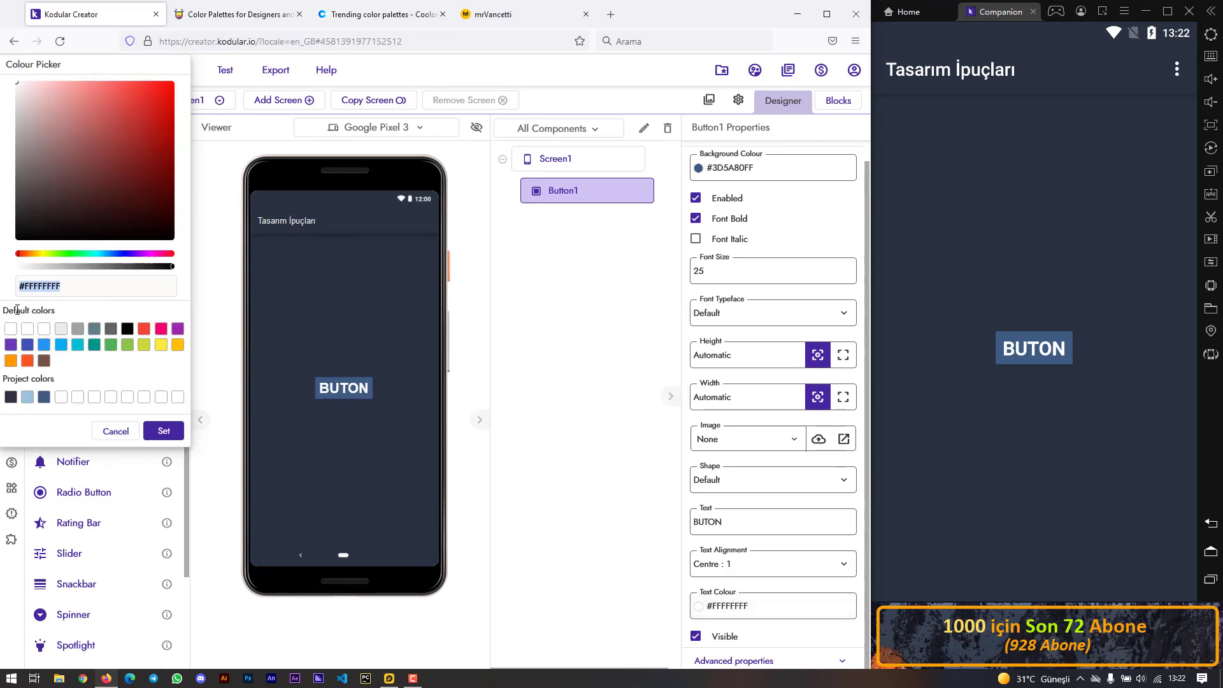
type("e0fbfc")
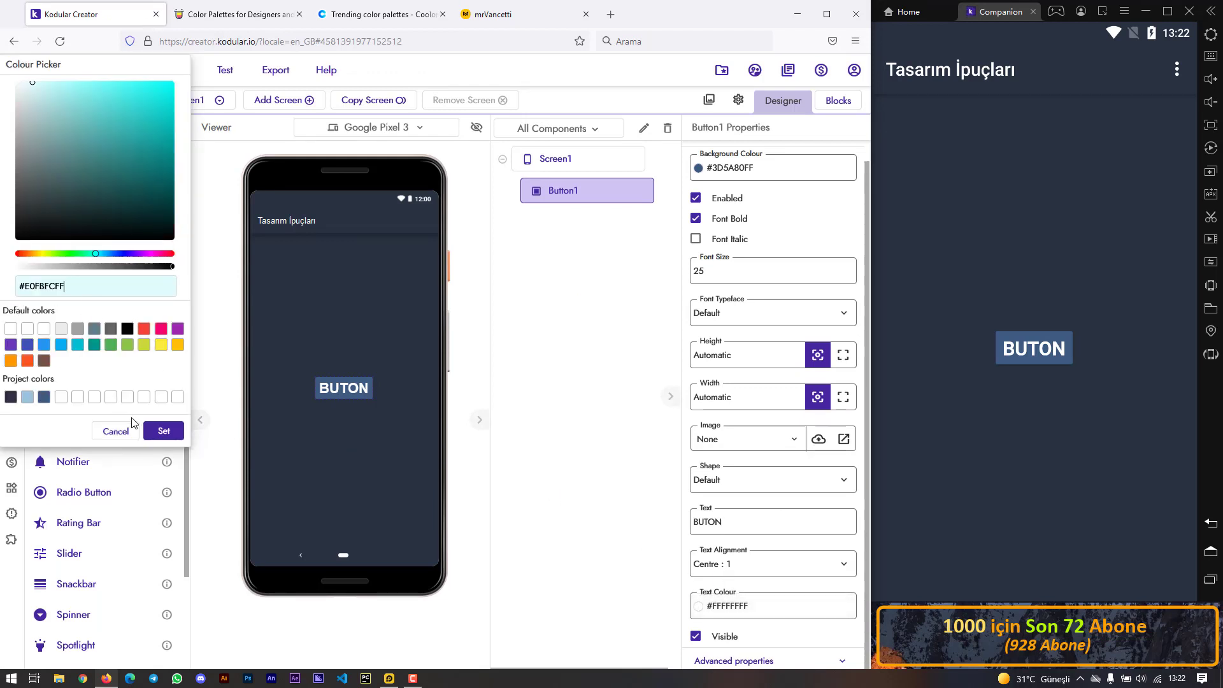
left_click(164, 430)
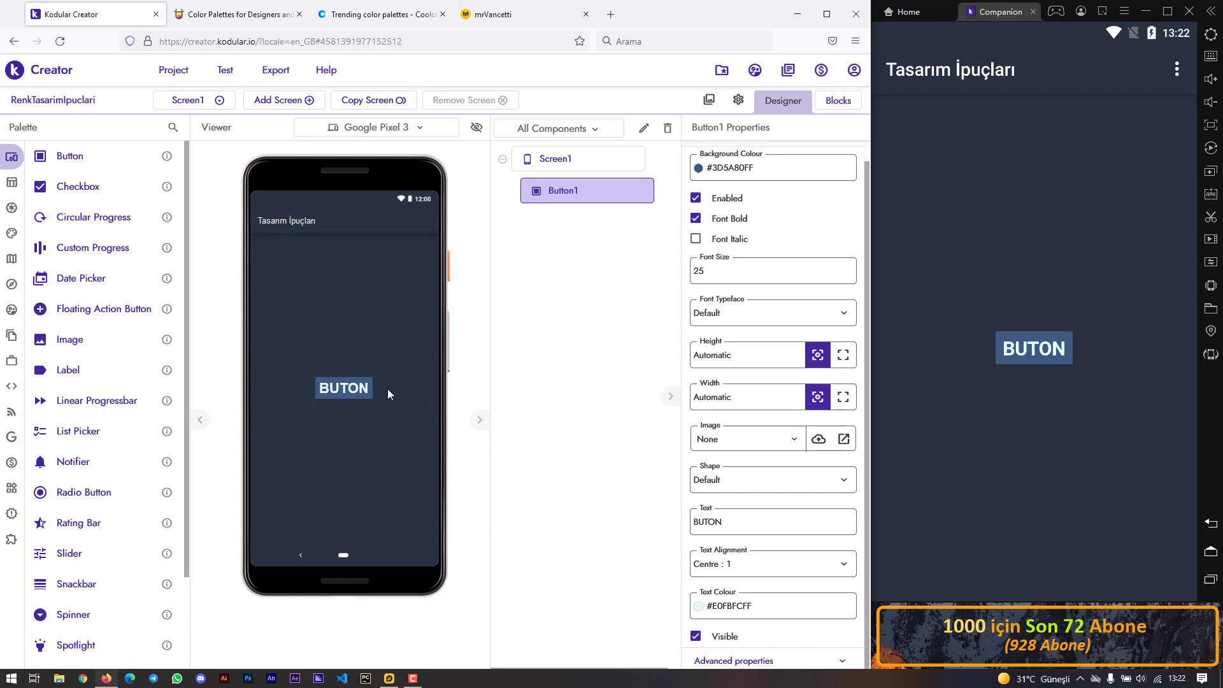
left_click_drag(745, 396, 687, 408)
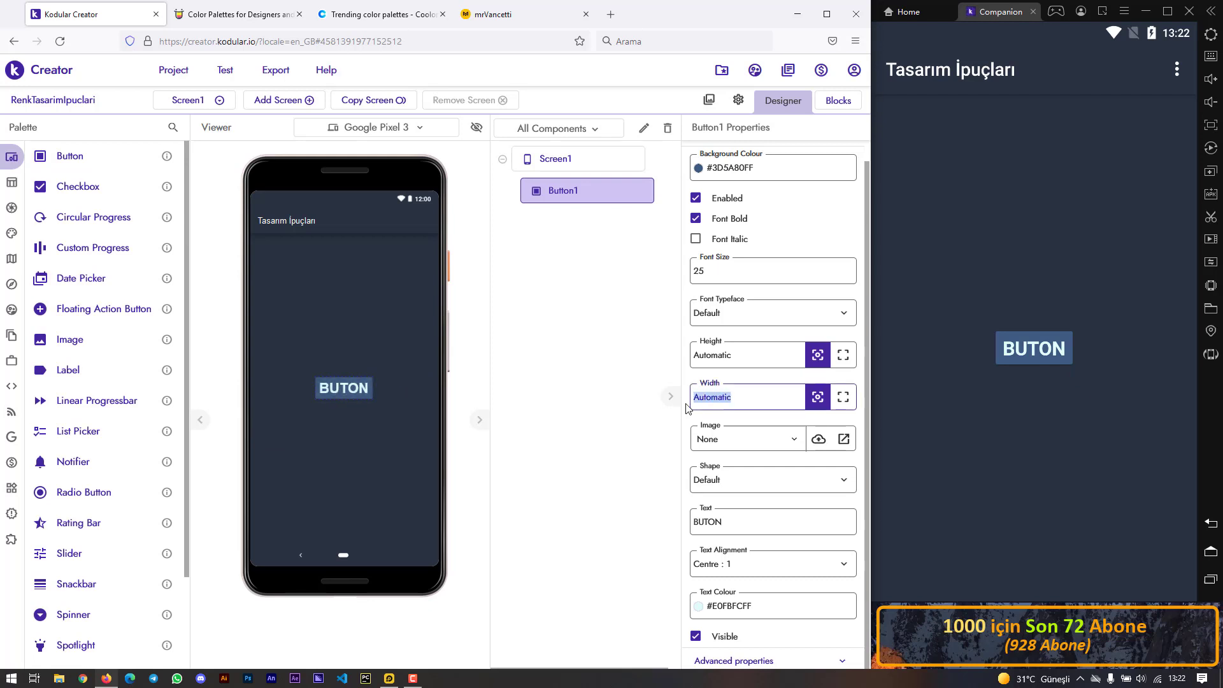
- Try button widths of 95 and 150 pixels, then 95% of the screen
type("95")
key("Return")
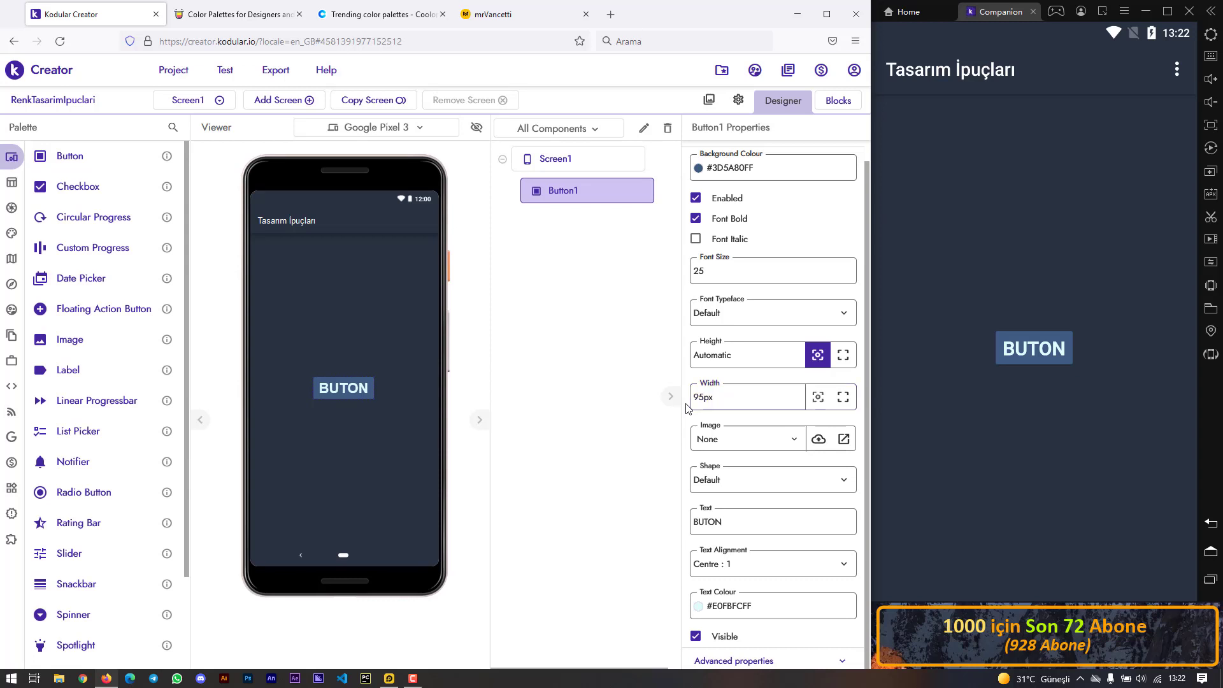
left_click_drag(733, 400, 687, 422)
type("150")
key("Return")
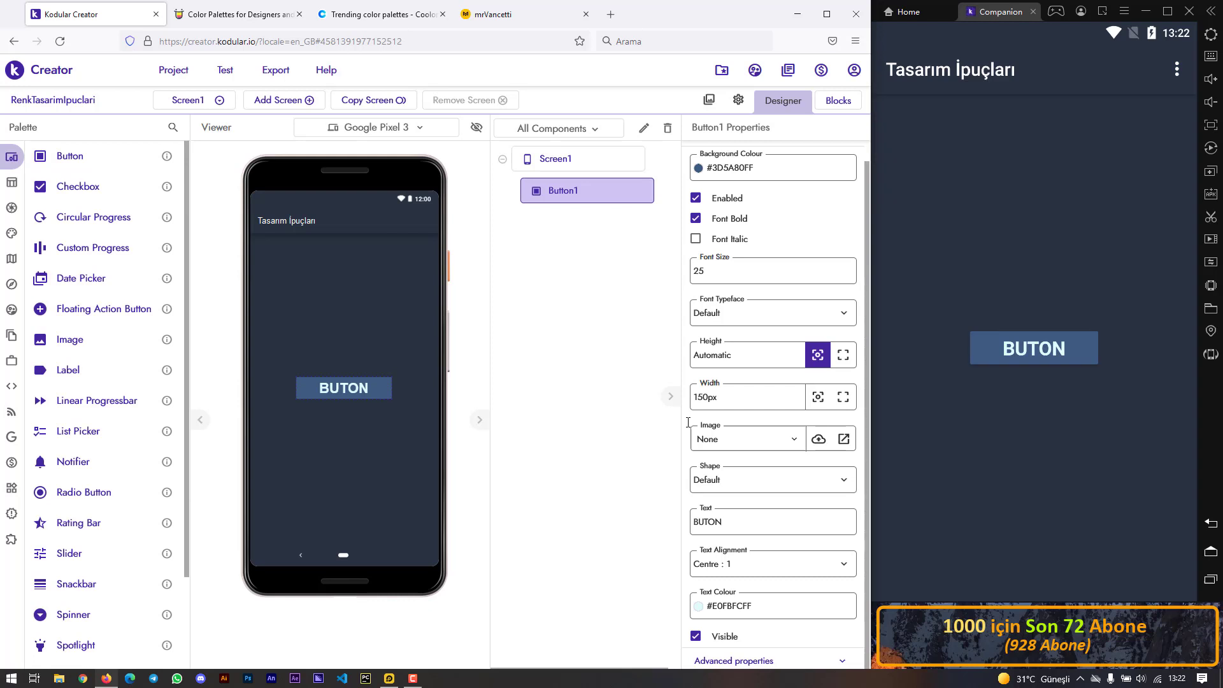
left_click_drag(726, 397, 675, 401)
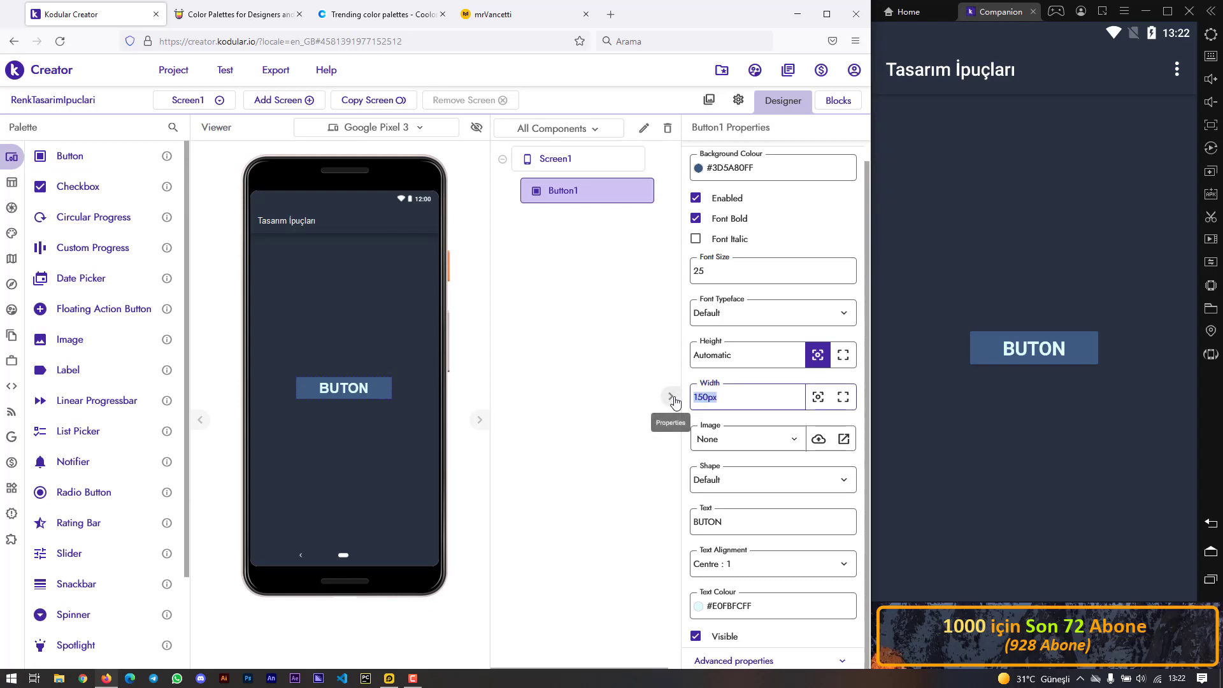
type("95%")
key("Return")
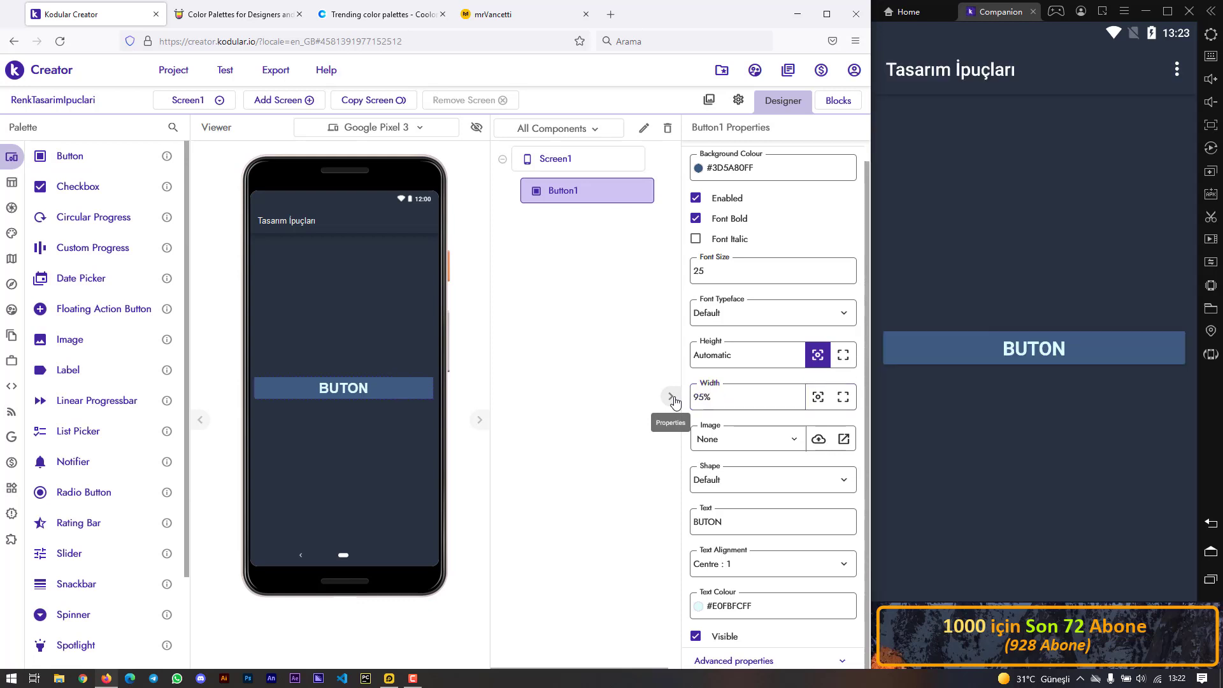
- Switch the button width between 50% and 95%, ending at 50%
left_click_drag(732, 398, 666, 405)
type("50%")
key("Return")
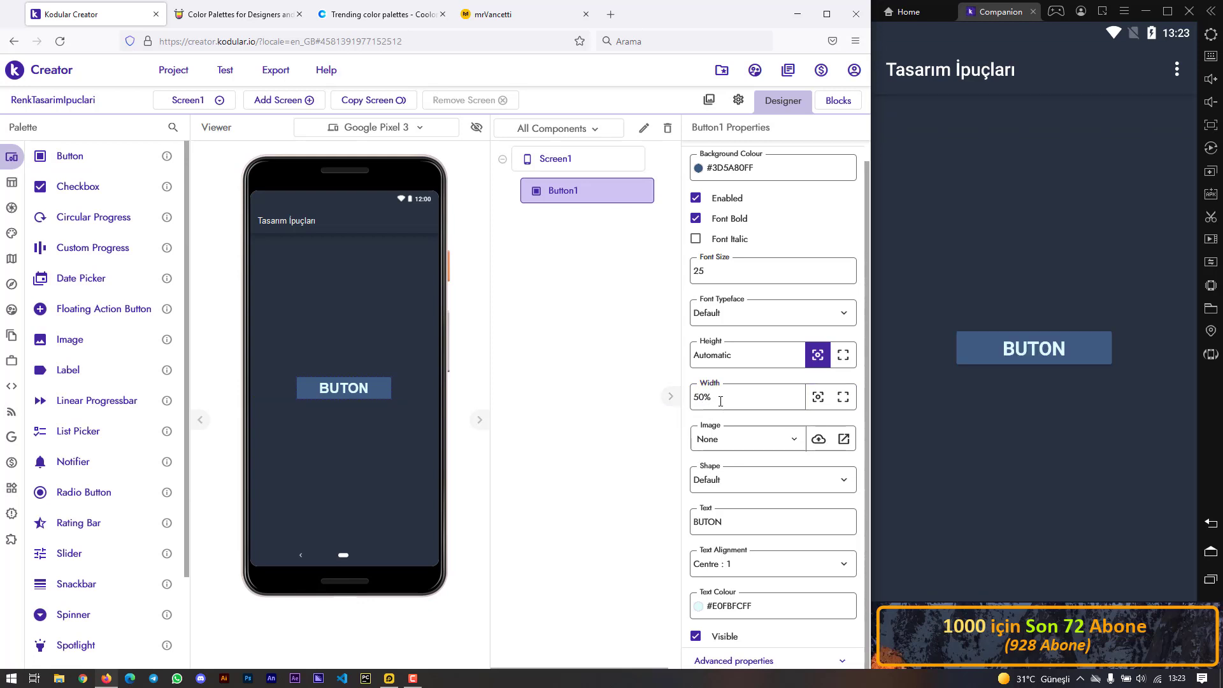
left_click_drag(720, 400, 675, 417)
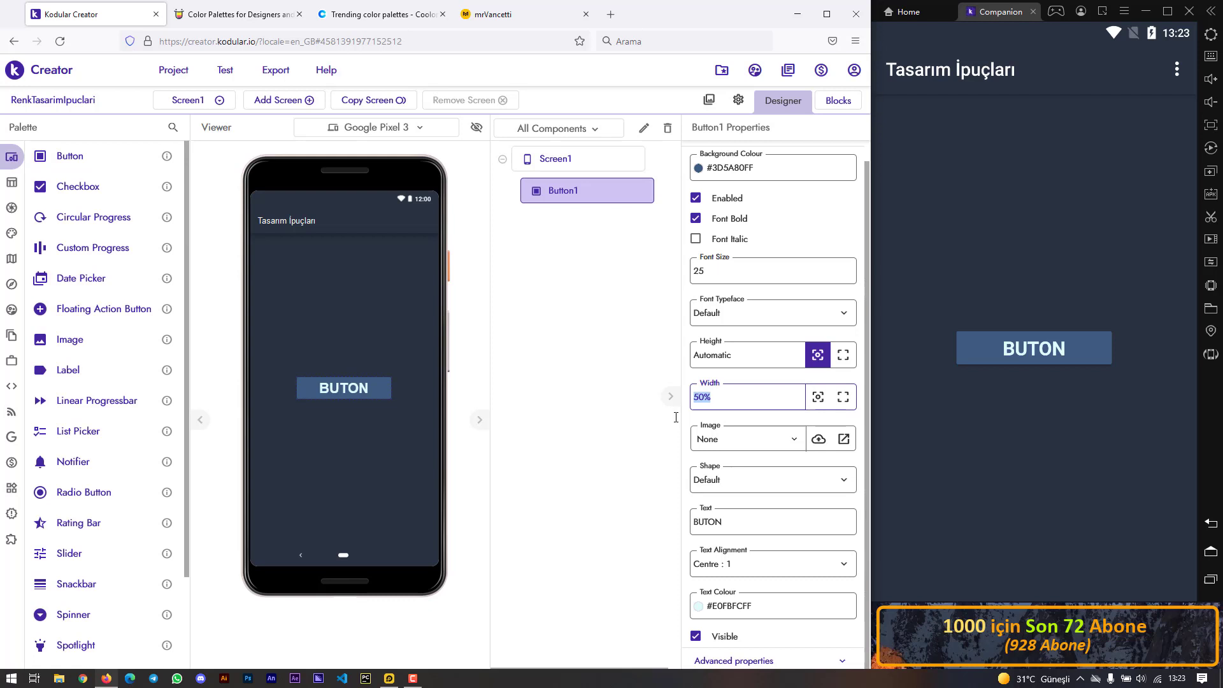
type("95%")
key("Return")
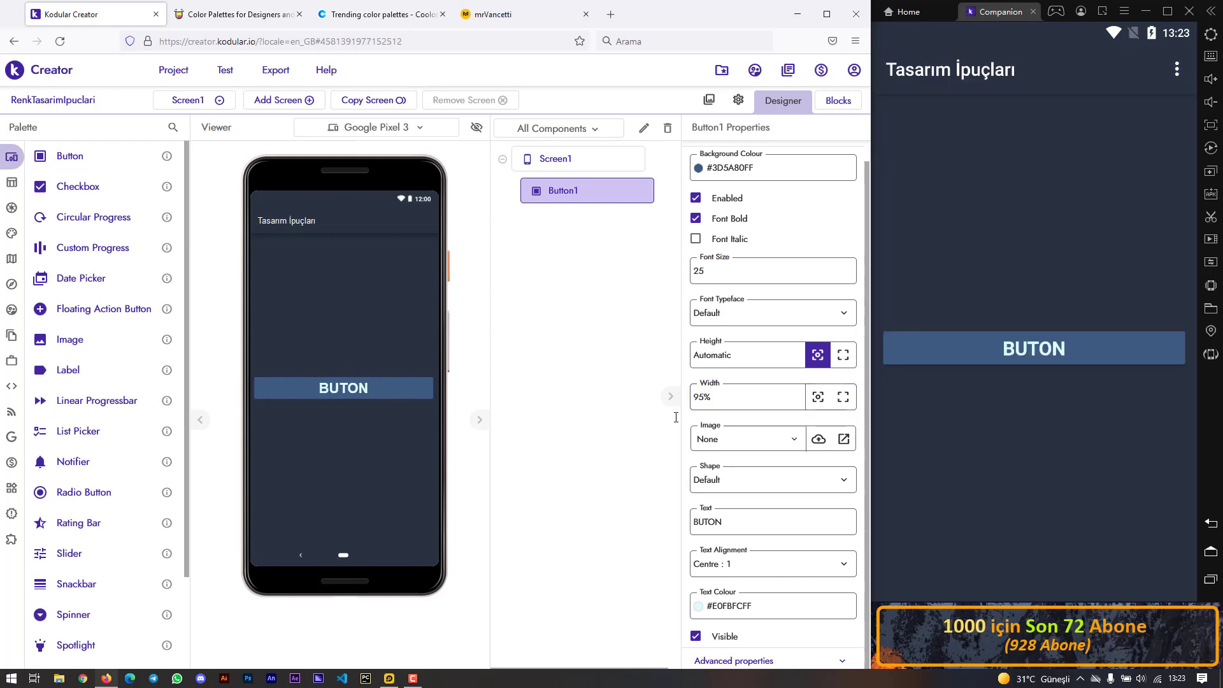
left_click_drag(726, 396, 687, 426)
type("50%")
key("Return")
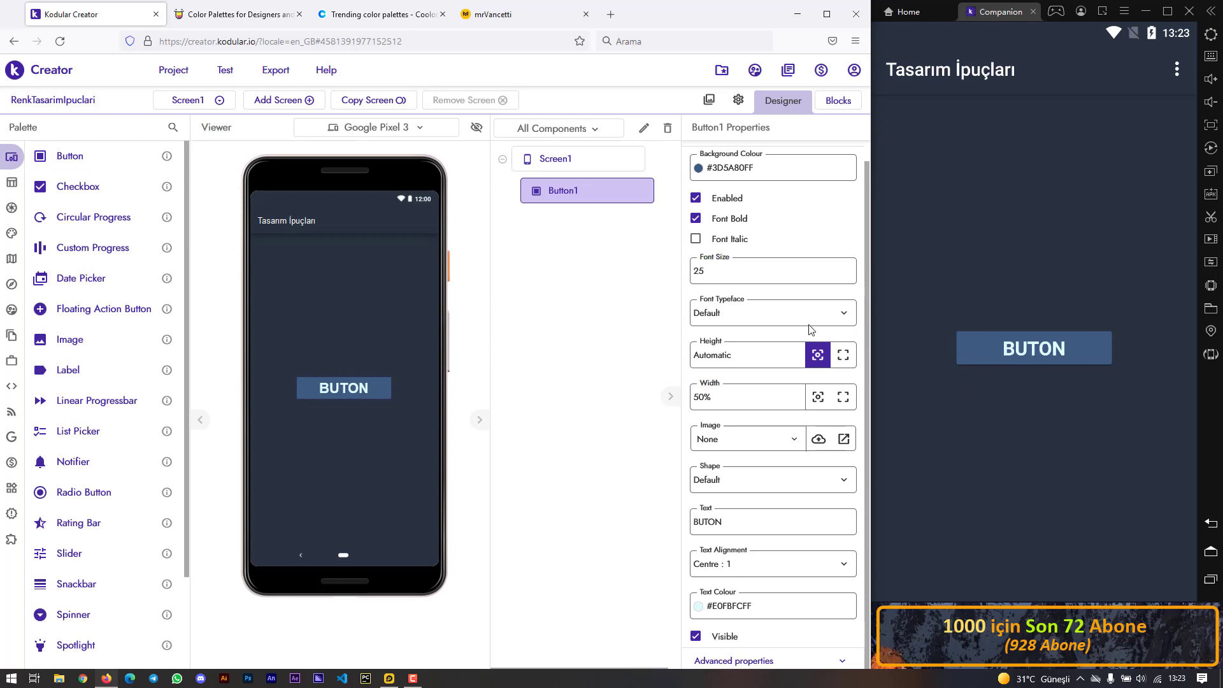
- Set the button's font size to 15, width to 35%, then font size to 18
left_click_drag(719, 270, 670, 298)
type("15")
key("Return")
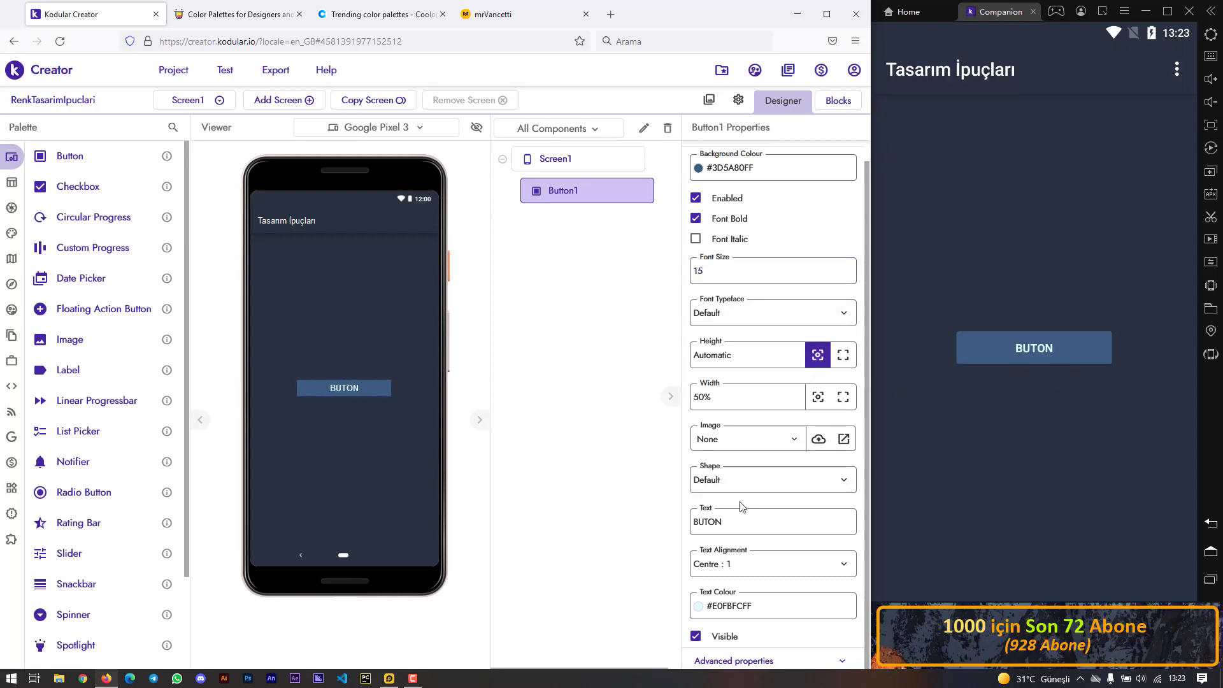
left_click_drag(738, 397, 698, 417)
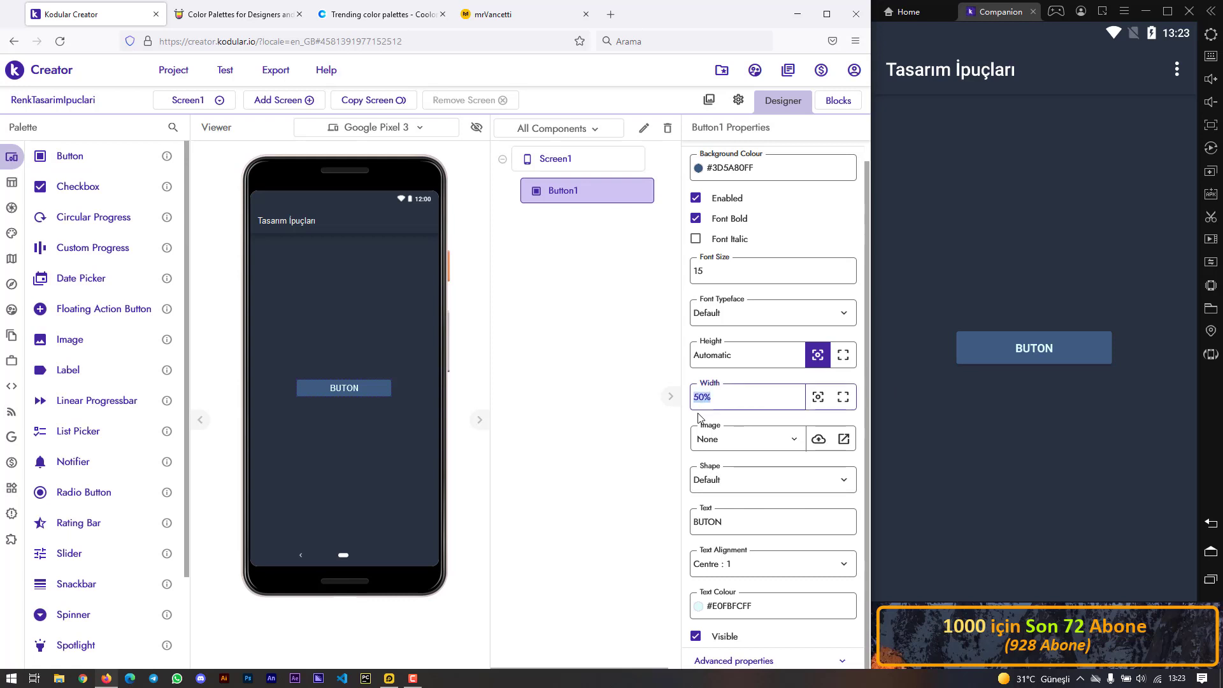
type("35%")
key("Return")
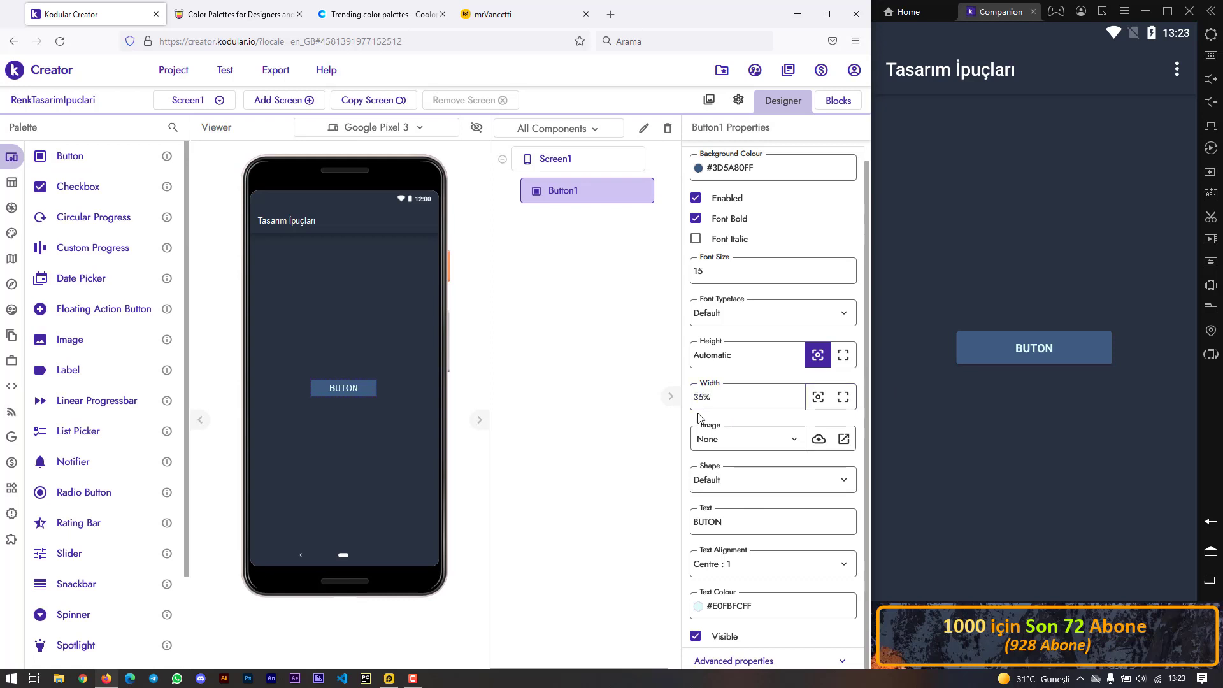
double_click(701, 278)
type("18")
key("Return")
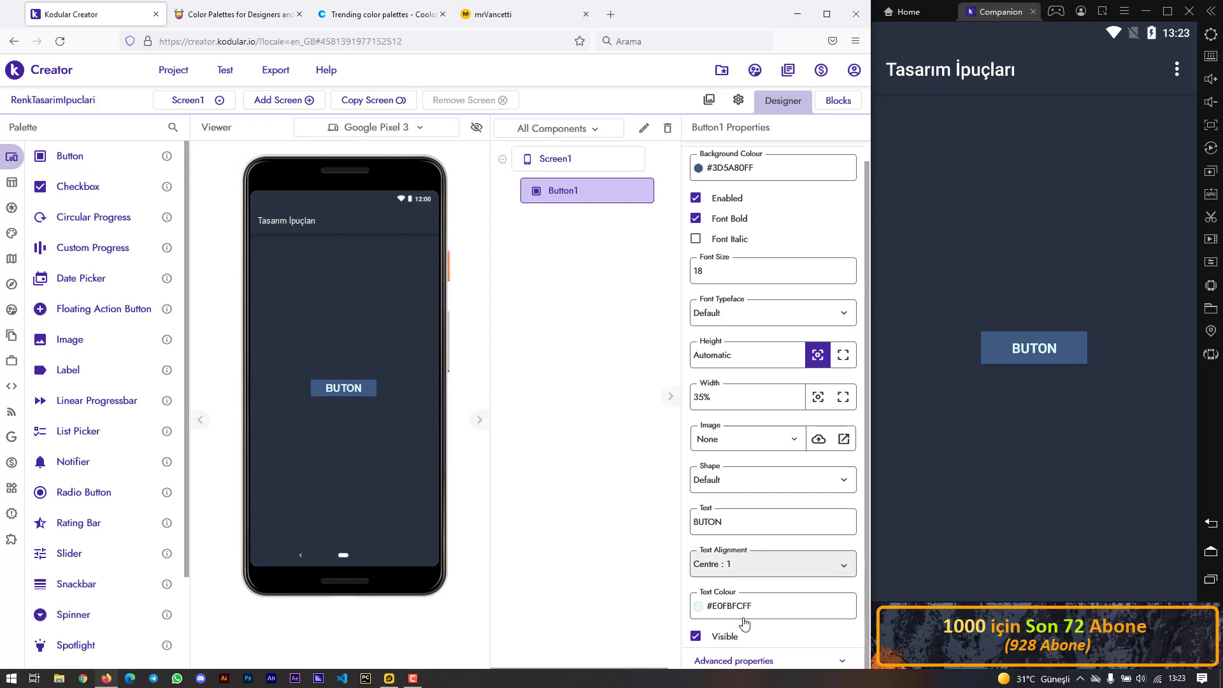
left_click(738, 660)
scroll(738, 613, "down", 2)
scroll(738, 613, "down", 1)
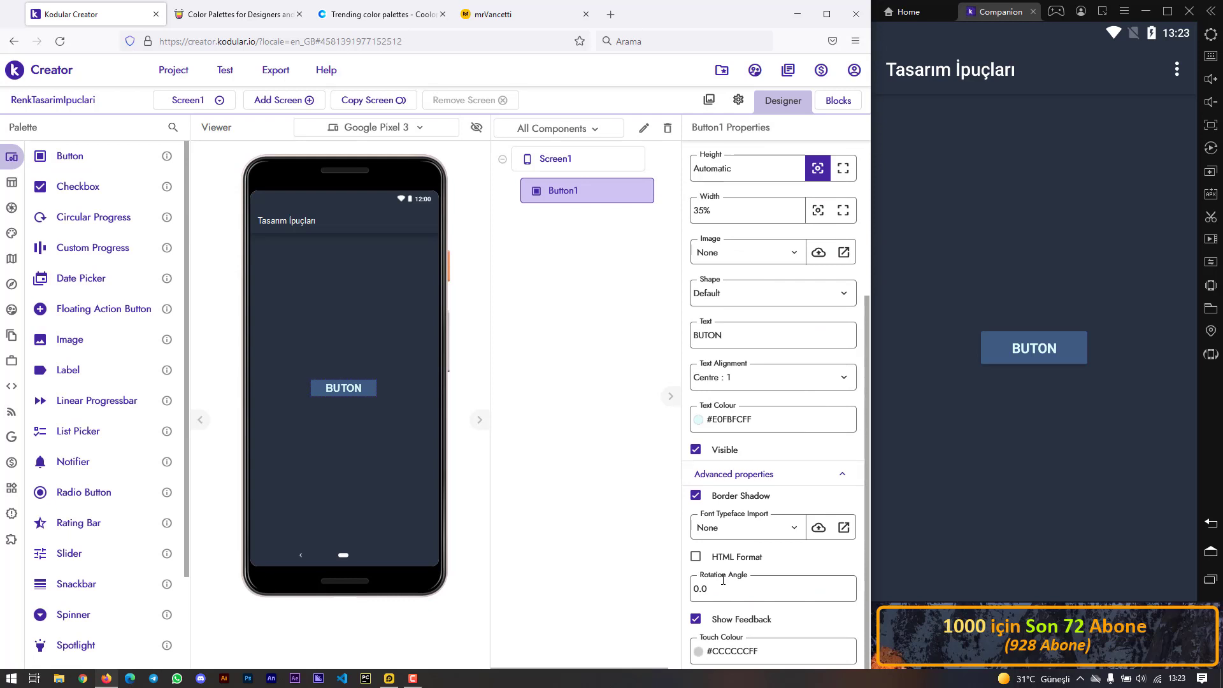
left_click(741, 474)
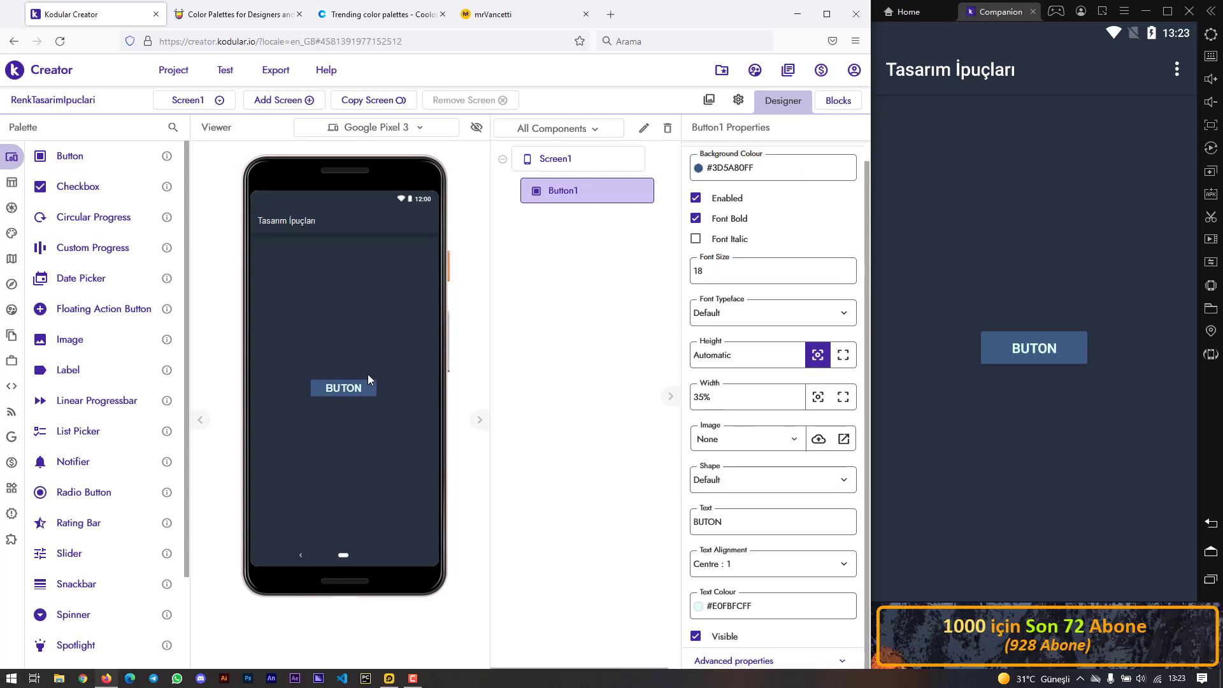
left_click(1016, 361)
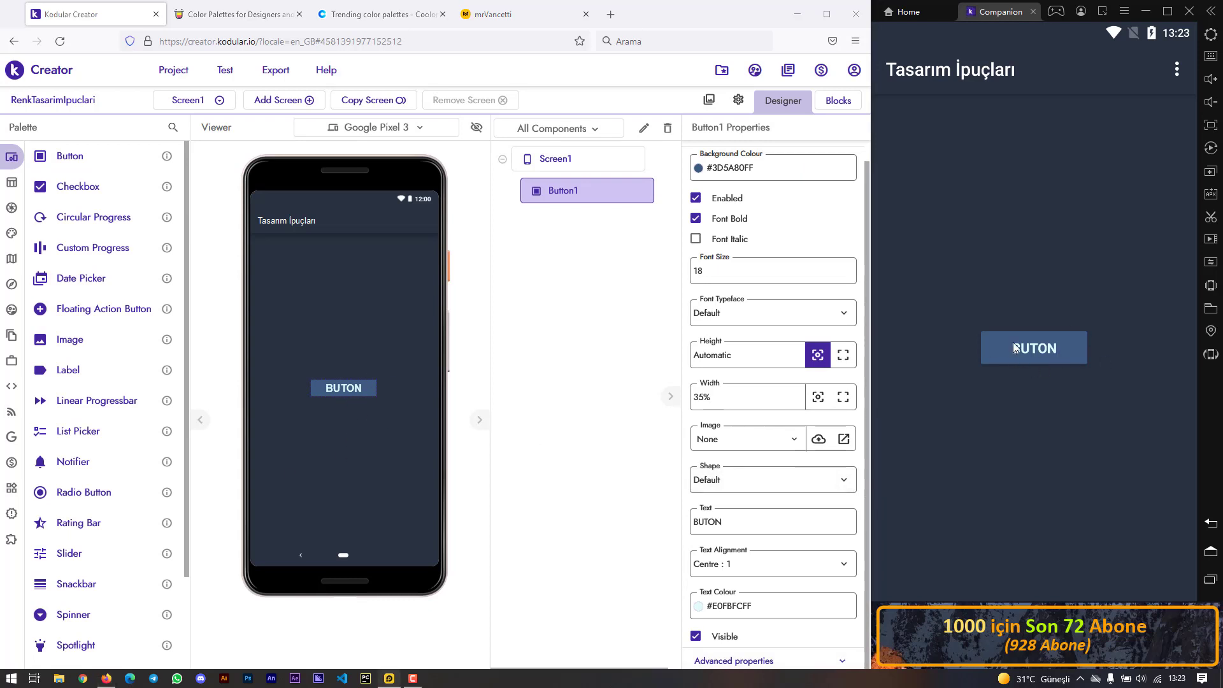
left_click(1012, 344)
mouse_move(13, 382)
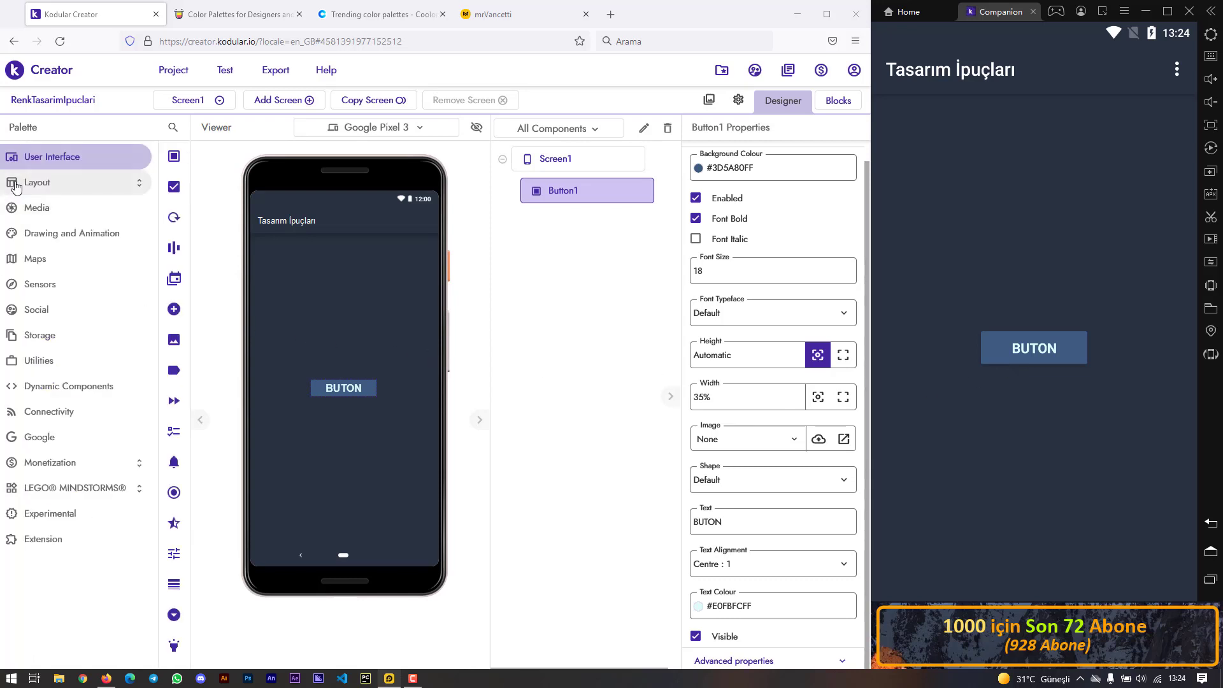
- Drag a Card View from Layout > General to just below BUTON
left_click(32, 184)
left_click(48, 209)
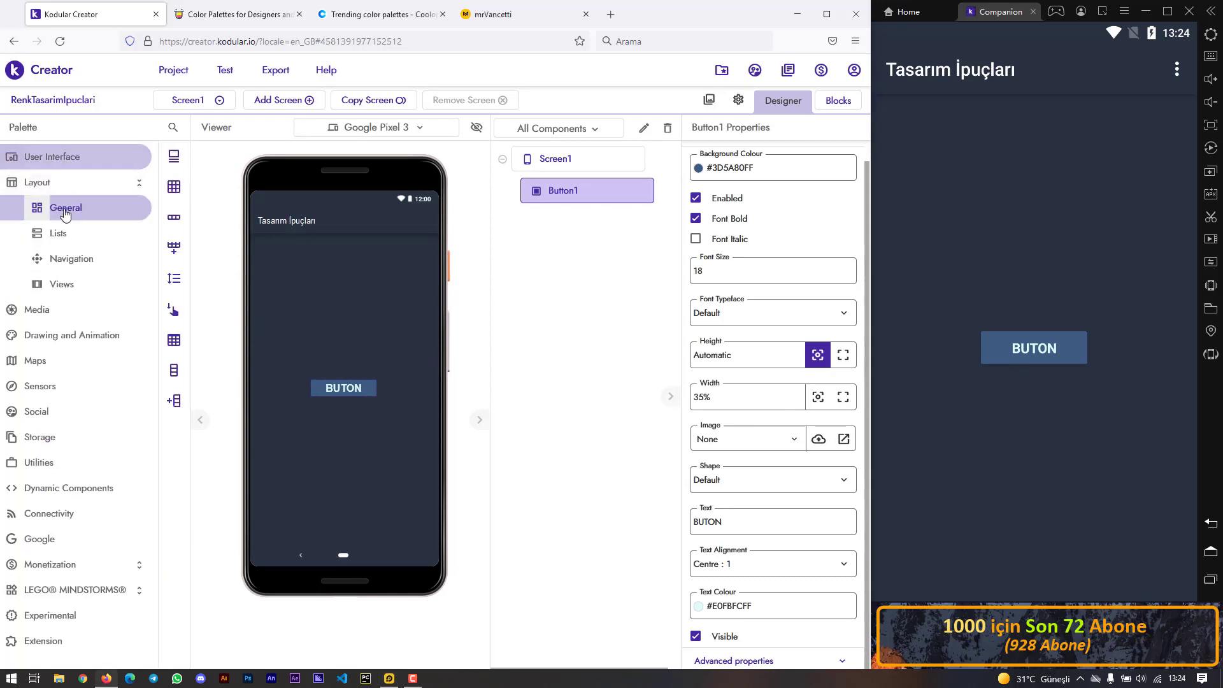
left_click_drag(89, 156, 331, 410)
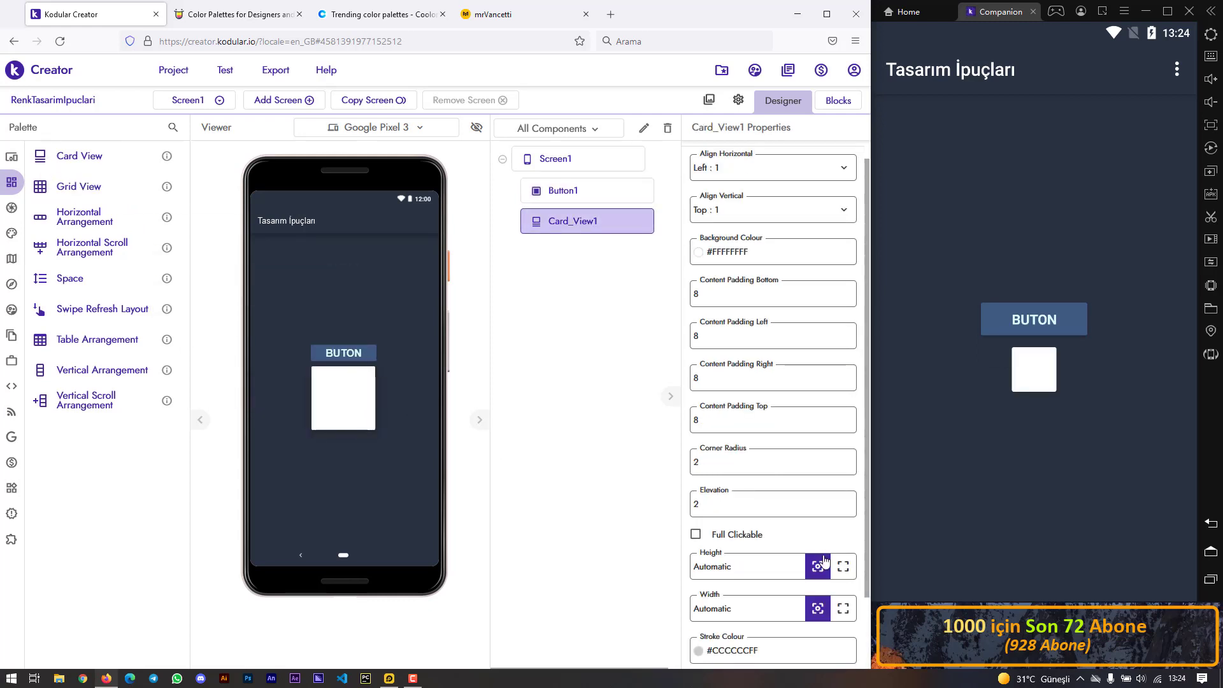
- Give the card the #3D5A80FF project colour as its background
left_click(743, 253)
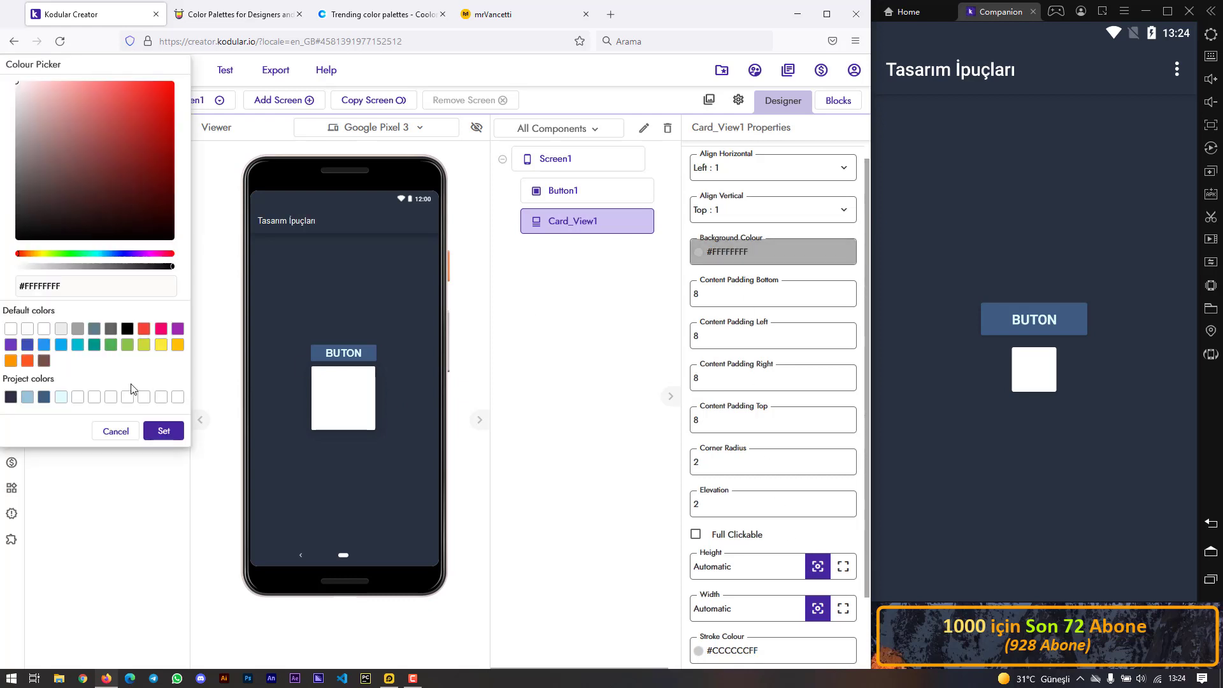
left_click(44, 397)
left_click(28, 396)
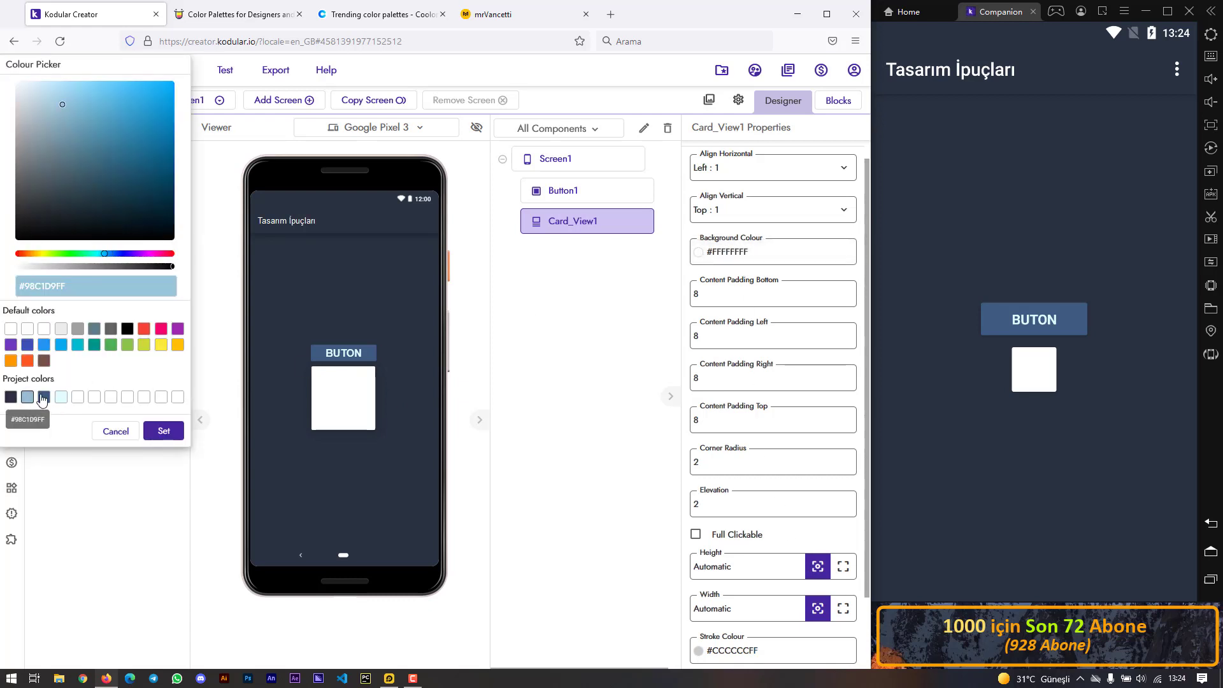
left_click(44, 397)
left_click(160, 431)
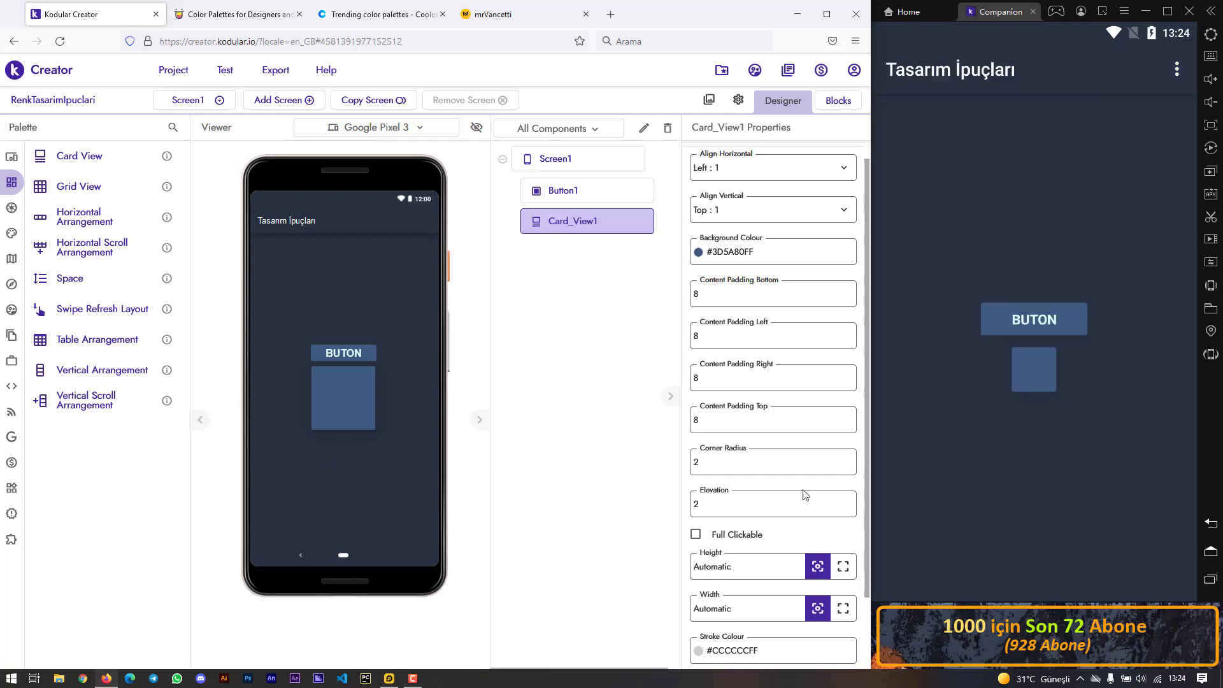
- Set the card's width to 35% of the screen
left_click(740, 609)
type("35%")
key("Return")
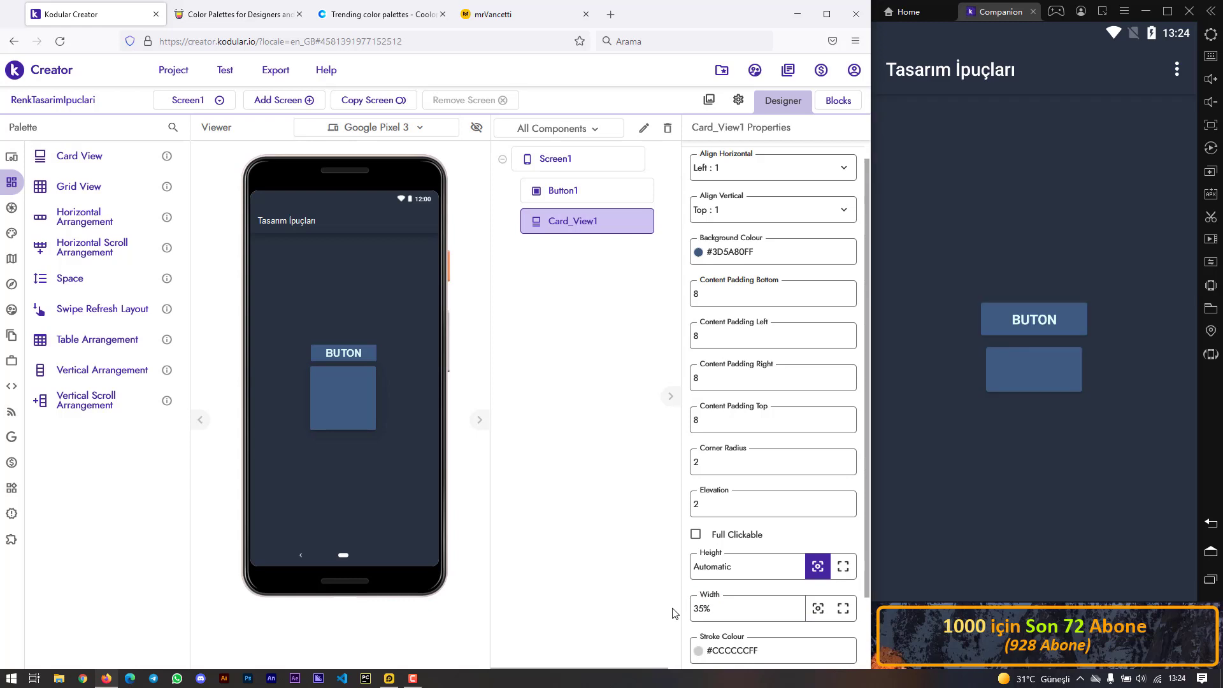
left_click(372, 349)
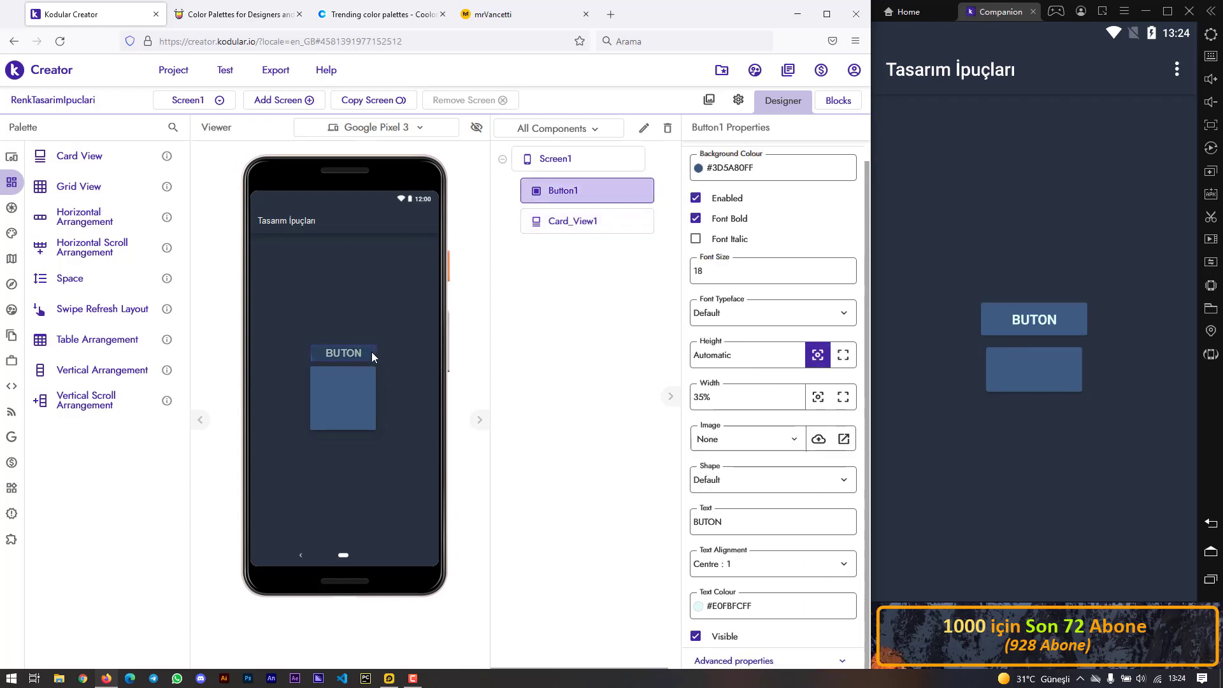
- Set Card_View1's elevation to 0 and its corner radius to 11
left_click(349, 392)
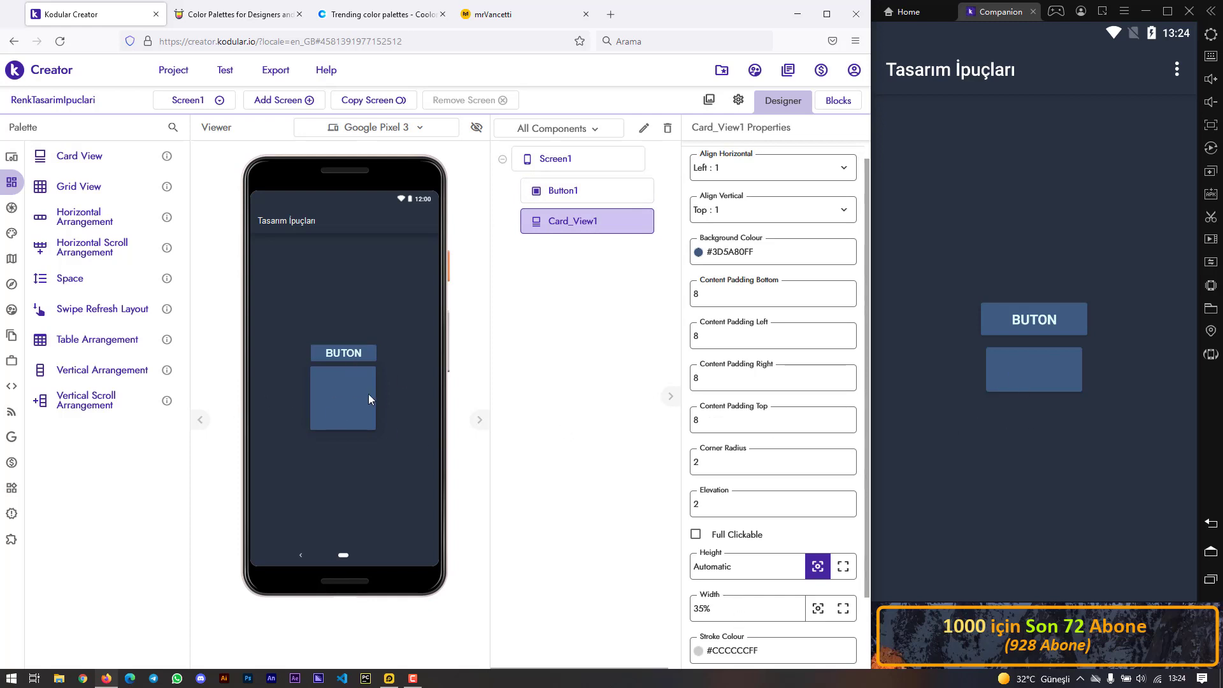
left_click(708, 502)
left_click(353, 352)
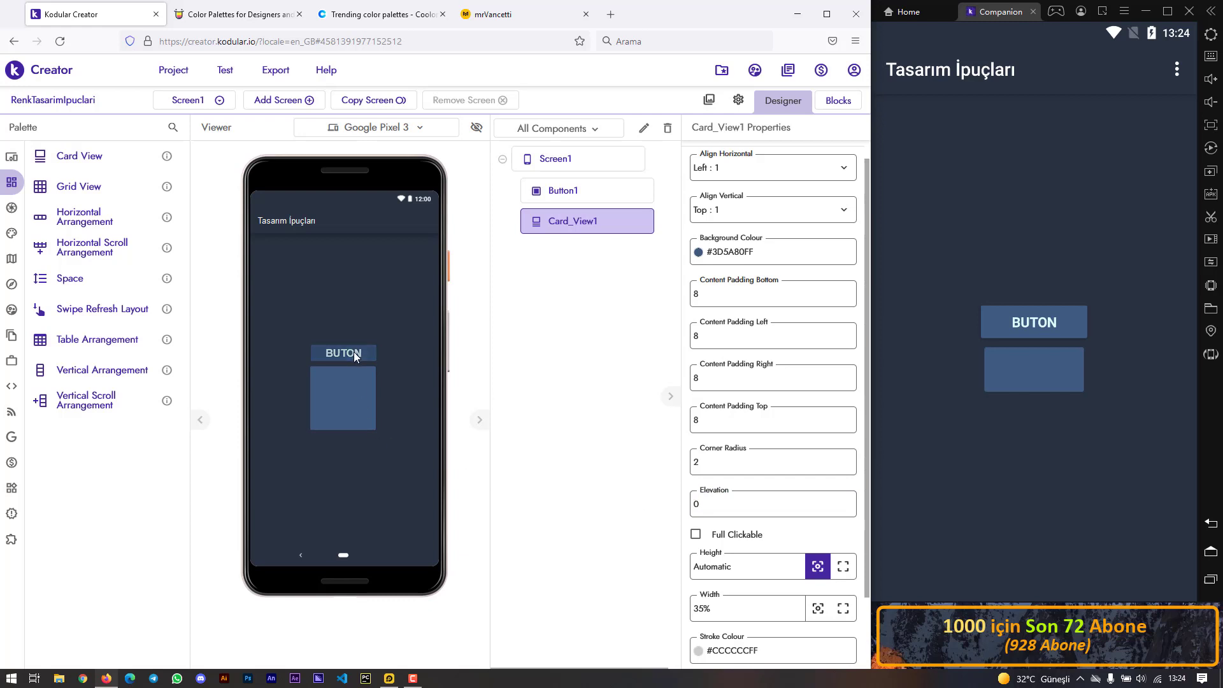
left_click(343, 402)
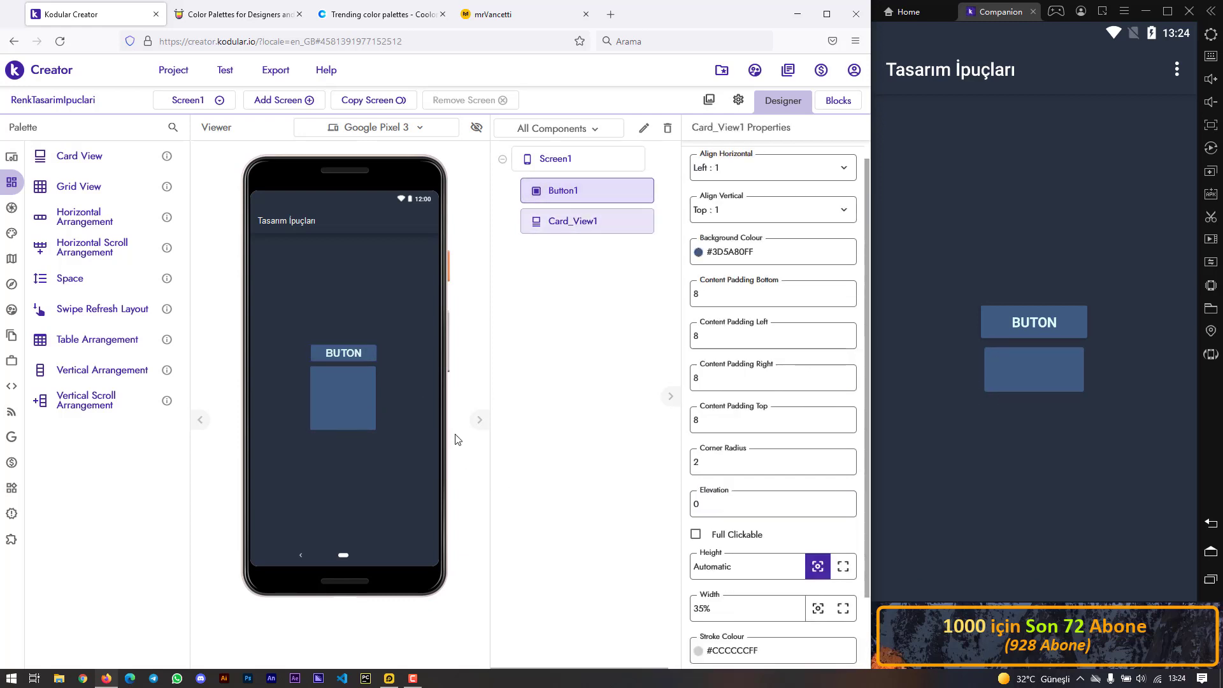
double_click(709, 463)
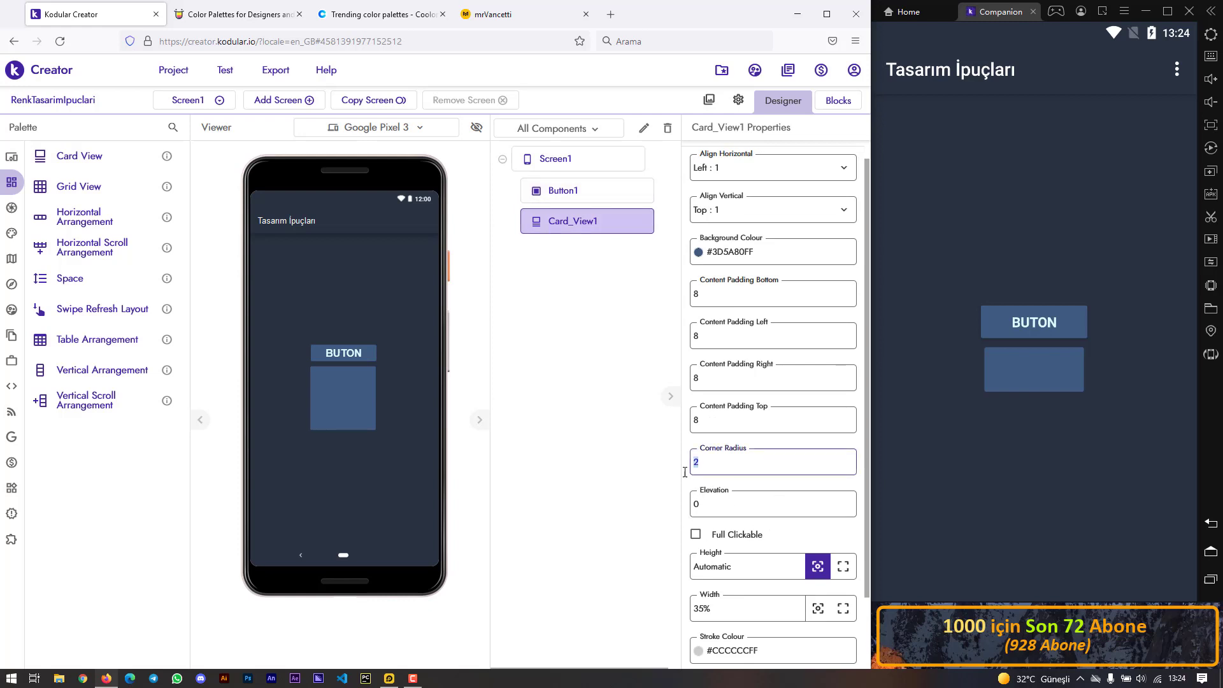
type("75")
key("Return")
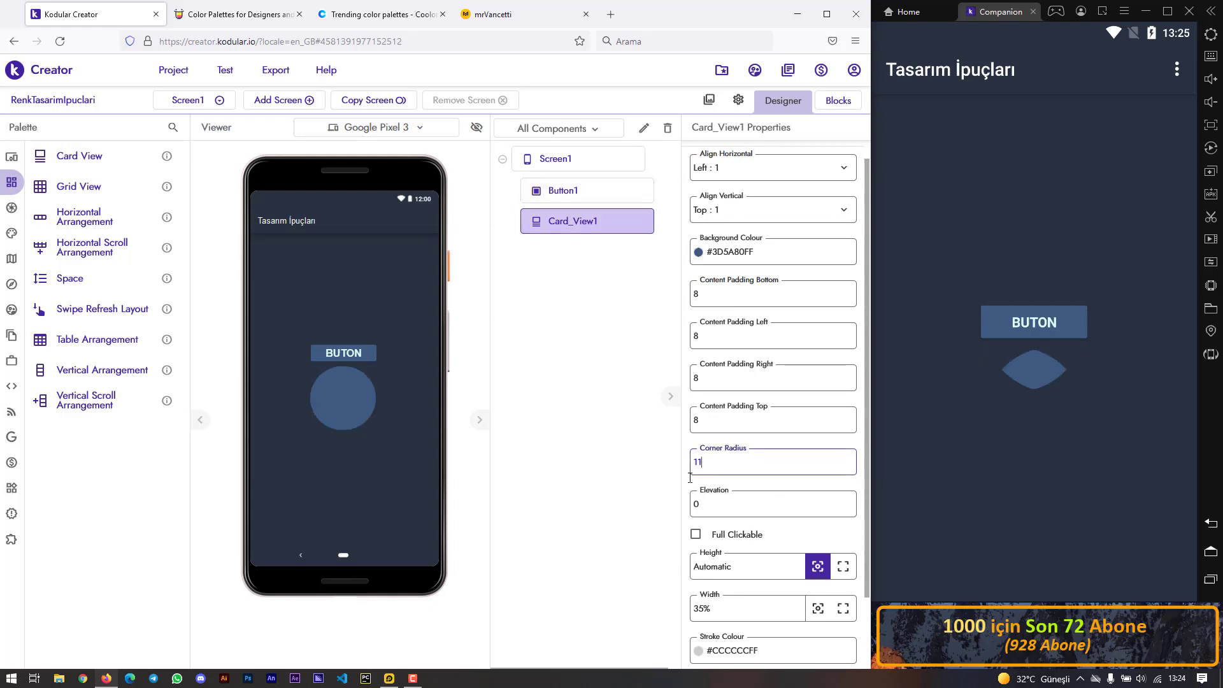
key("Return")
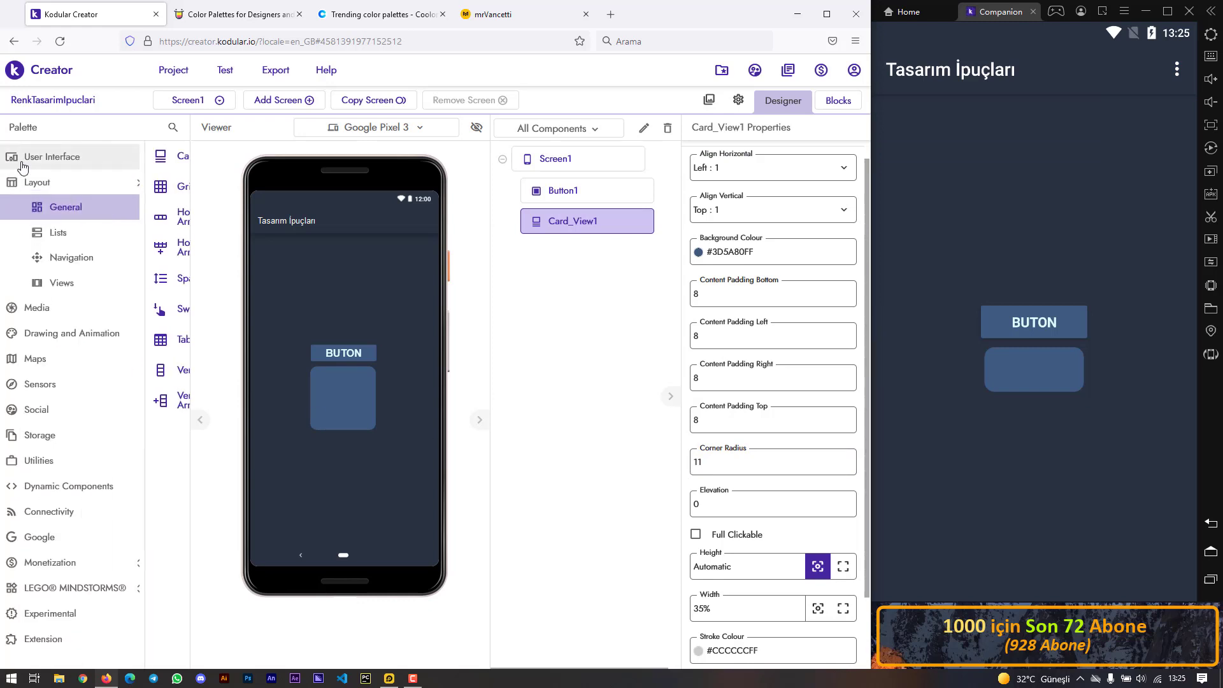
- Drop a Label inside the card and center the card's content horizontally and vertically
left_click(24, 167)
left_click_drag(68, 369, 355, 406)
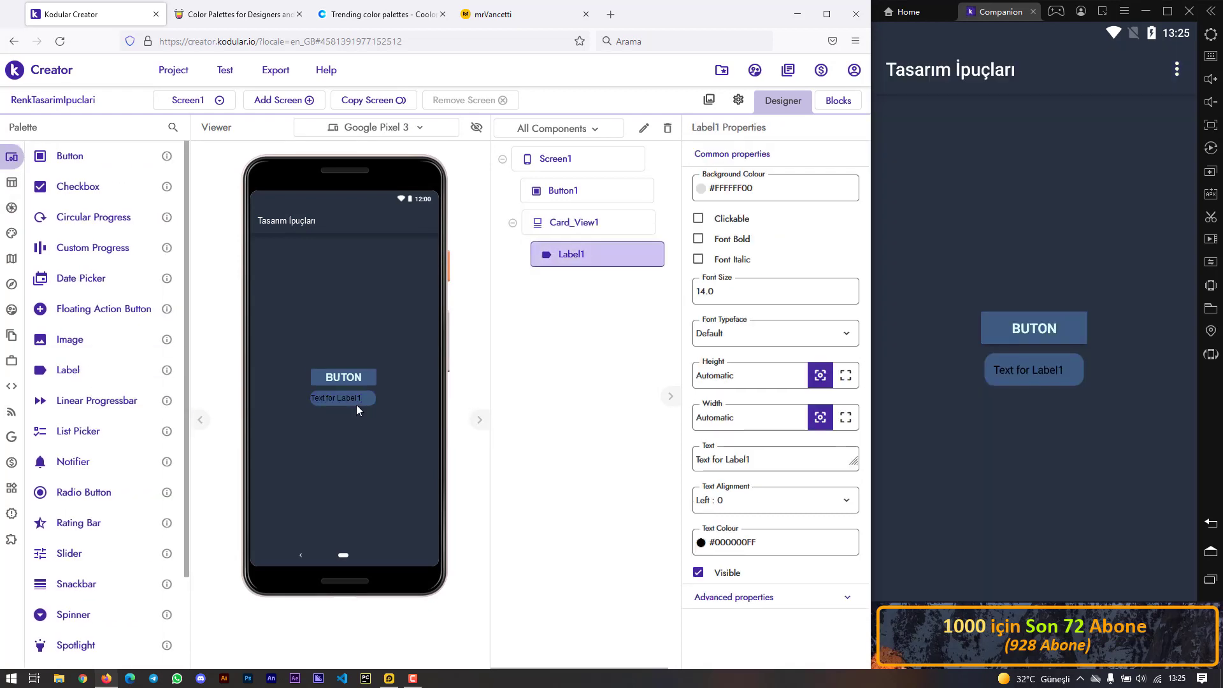
left_click(587, 222)
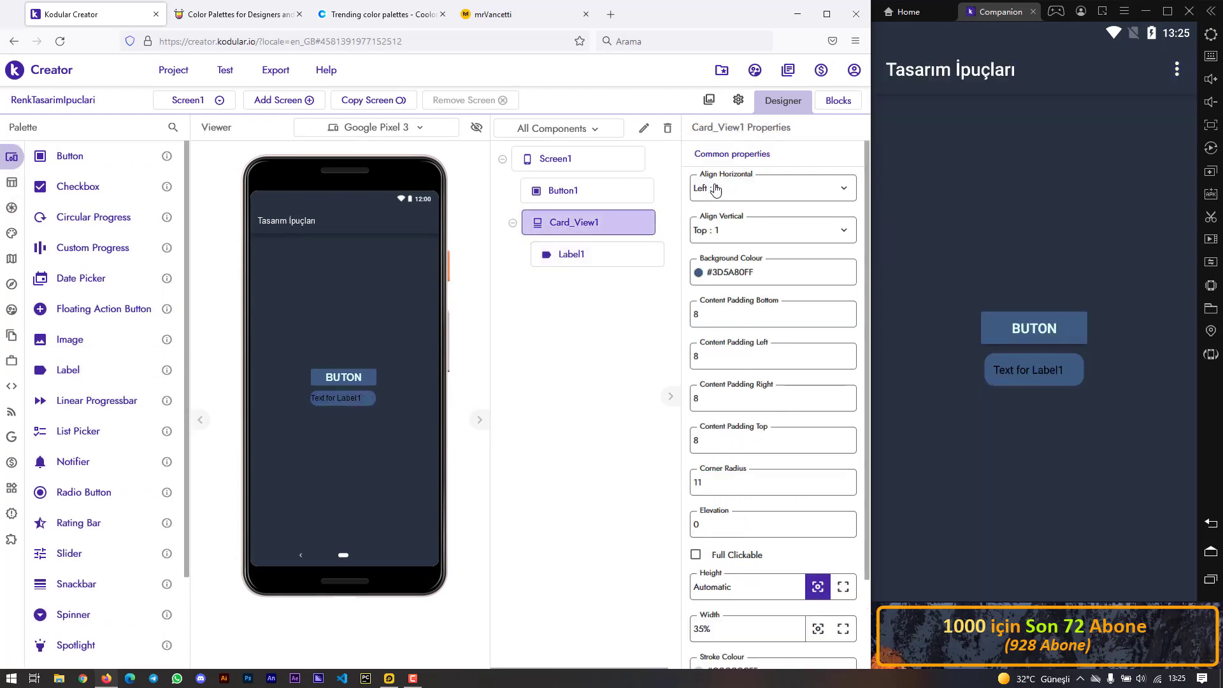
left_click(771, 188)
left_click(724, 237)
left_click(722, 230)
left_click(728, 281)
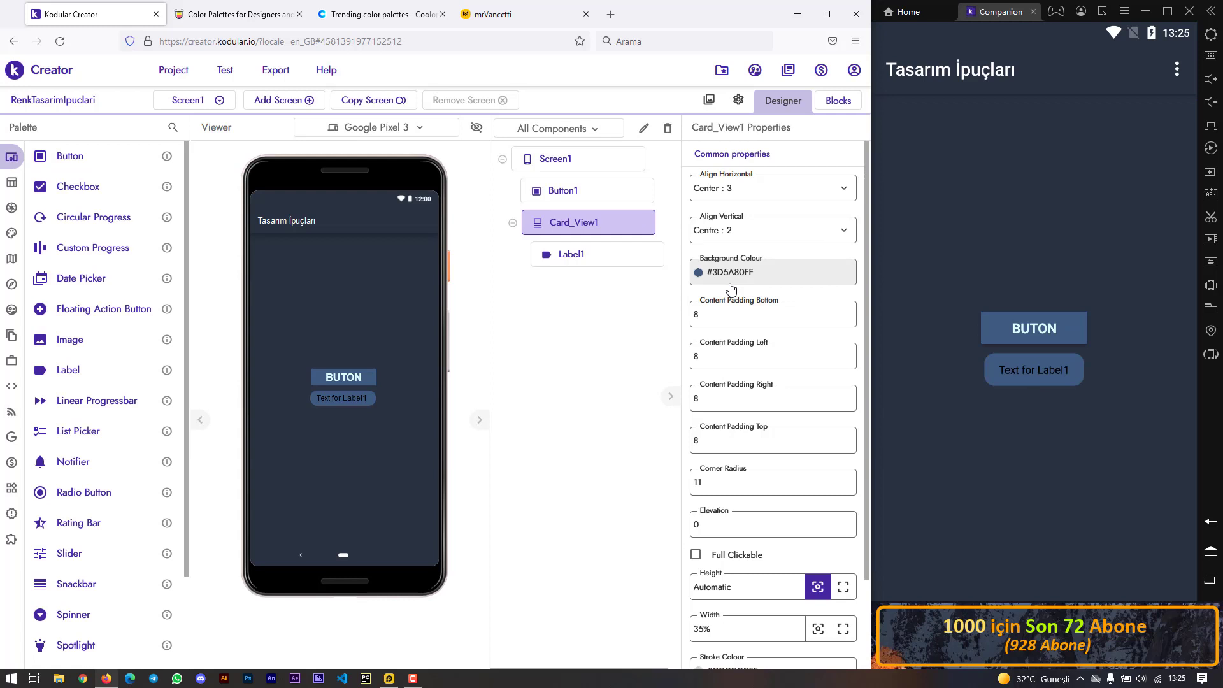
- Set the label text to 'Button' in bold, font size 18
left_click(364, 399)
left_click_drag(763, 456, 690, 459)
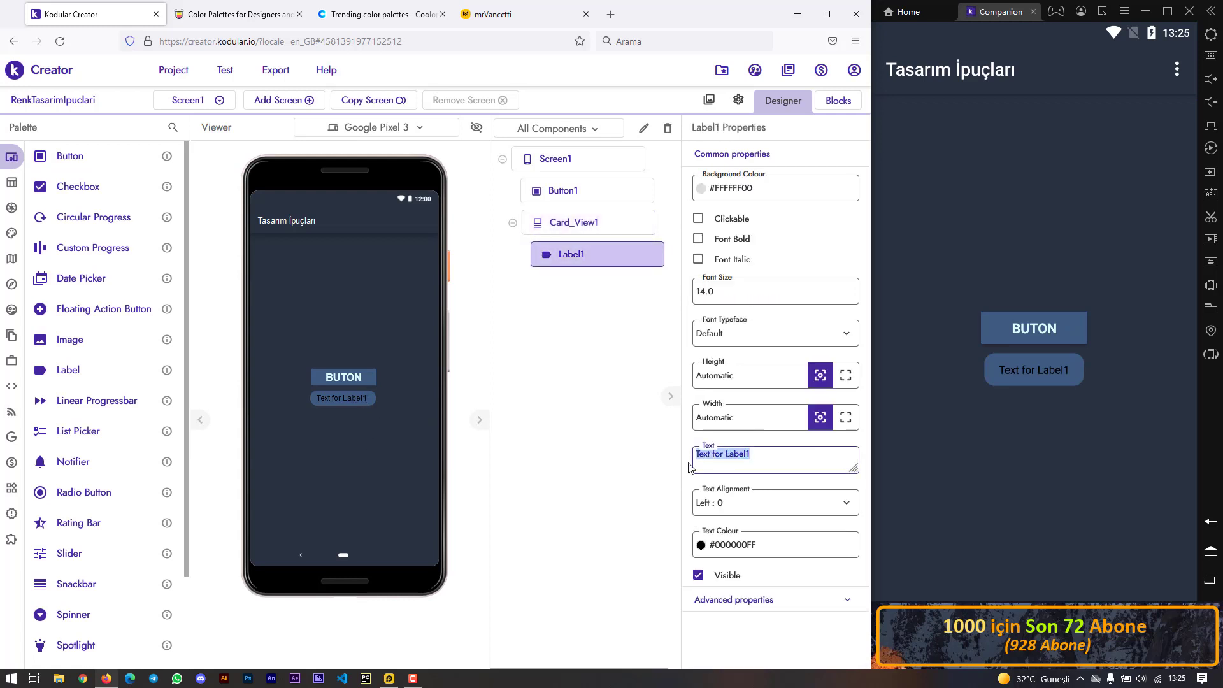
type("Button")
key("Return")
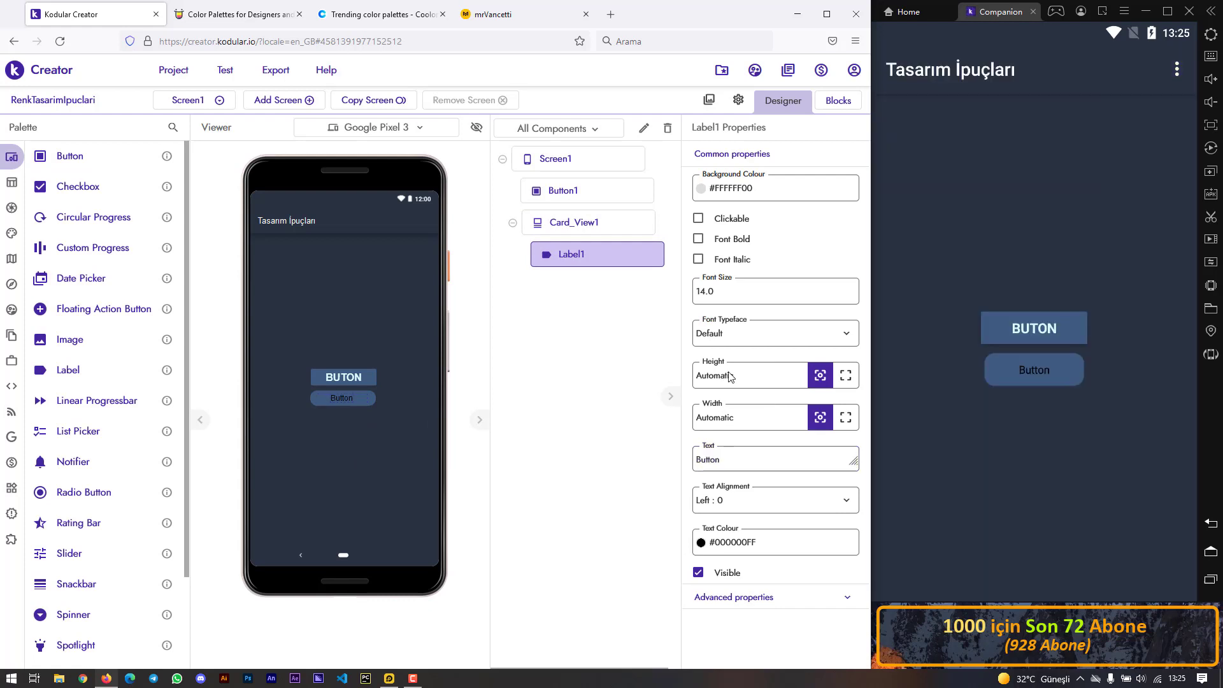
left_click_drag(716, 291, 686, 310)
type("18")
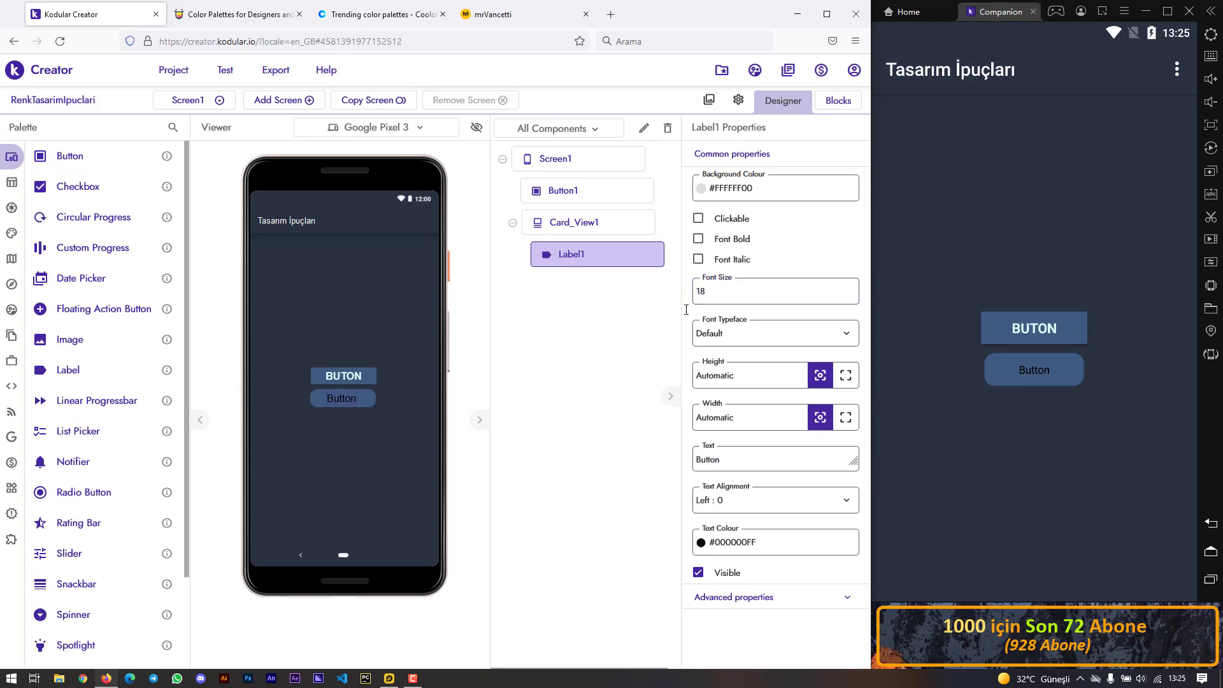
key("Return")
left_click(698, 239)
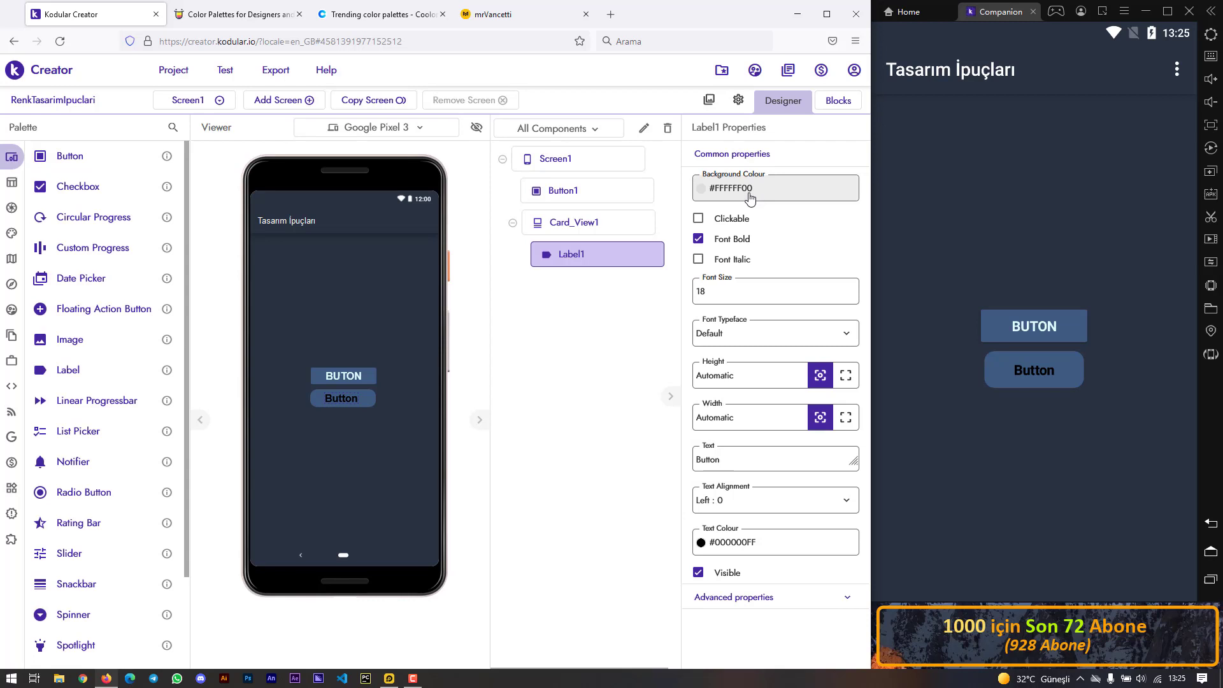
- Make the label light cyan #E0FBFCFF, rename it BUTON, and test it in Companion
left_click(752, 545)
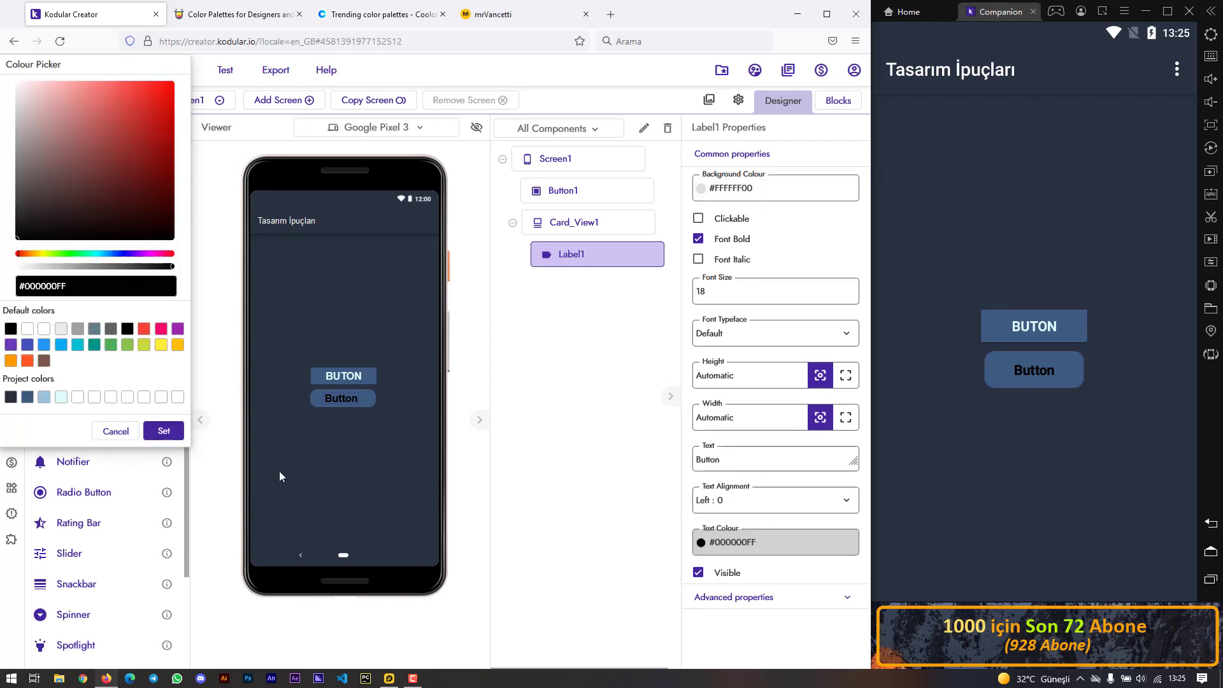
left_click(62, 396)
left_click(157, 437)
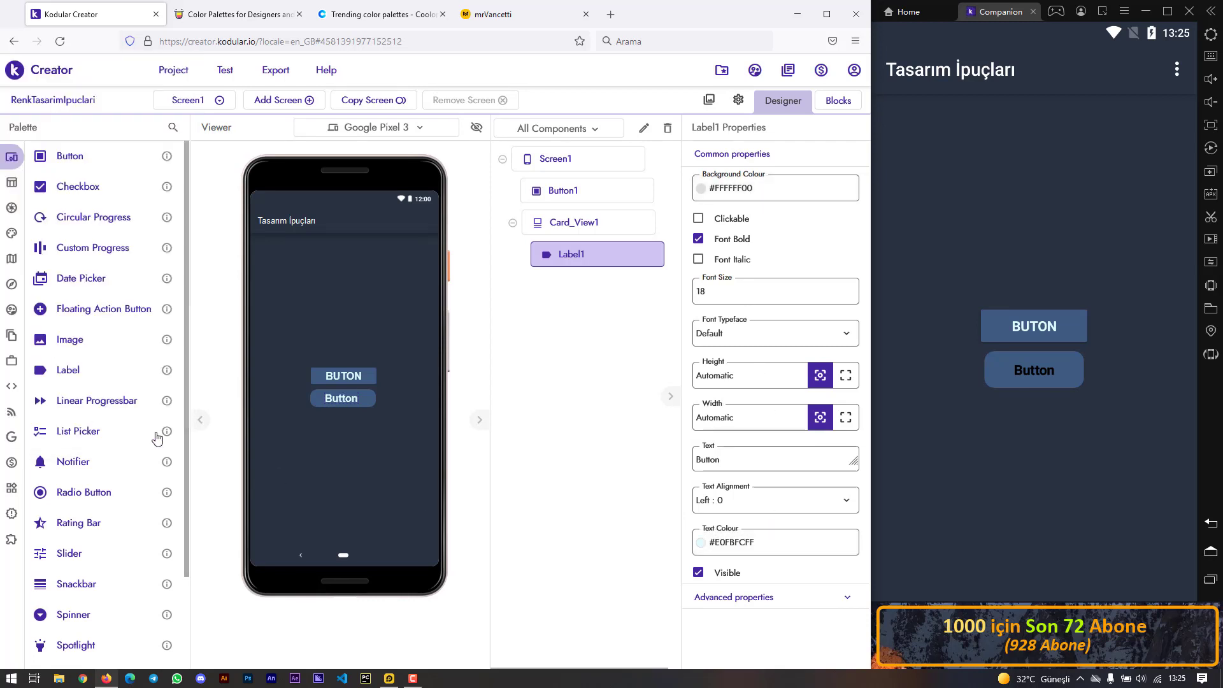
left_click_drag(720, 456, 700, 474)
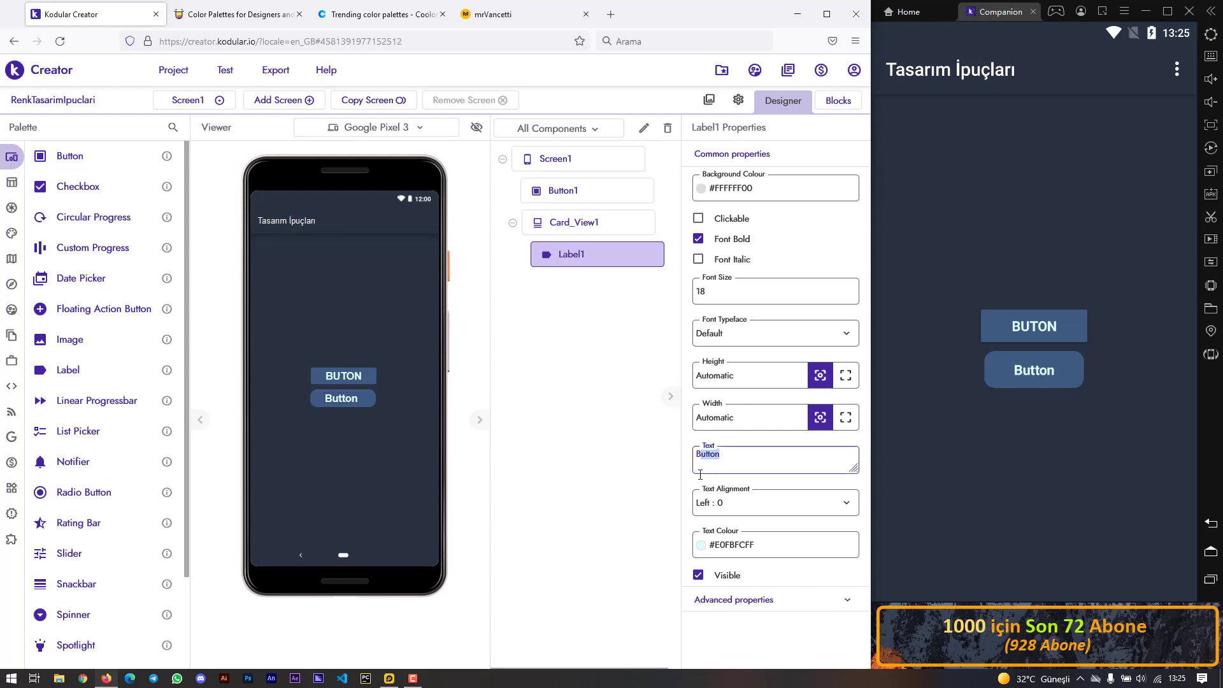
type("UTON")
key("Return")
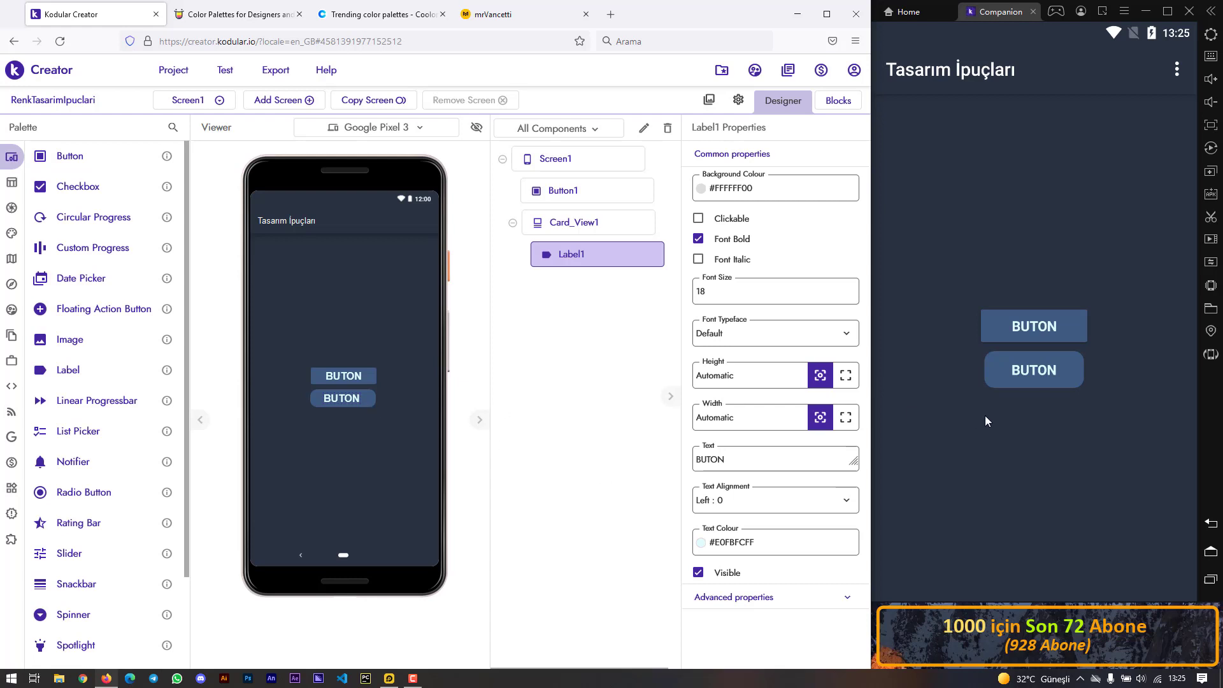
left_click(1011, 376)
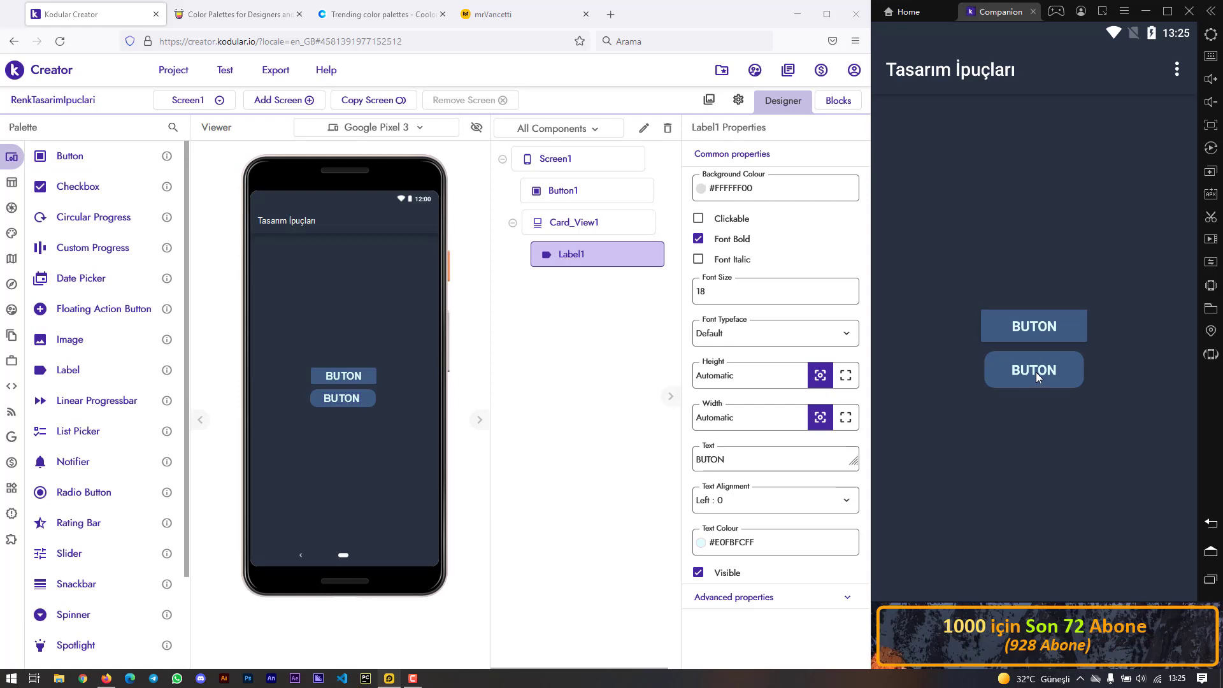
left_click(1050, 332)
- Delete the plain Button1 component
left_click(345, 375)
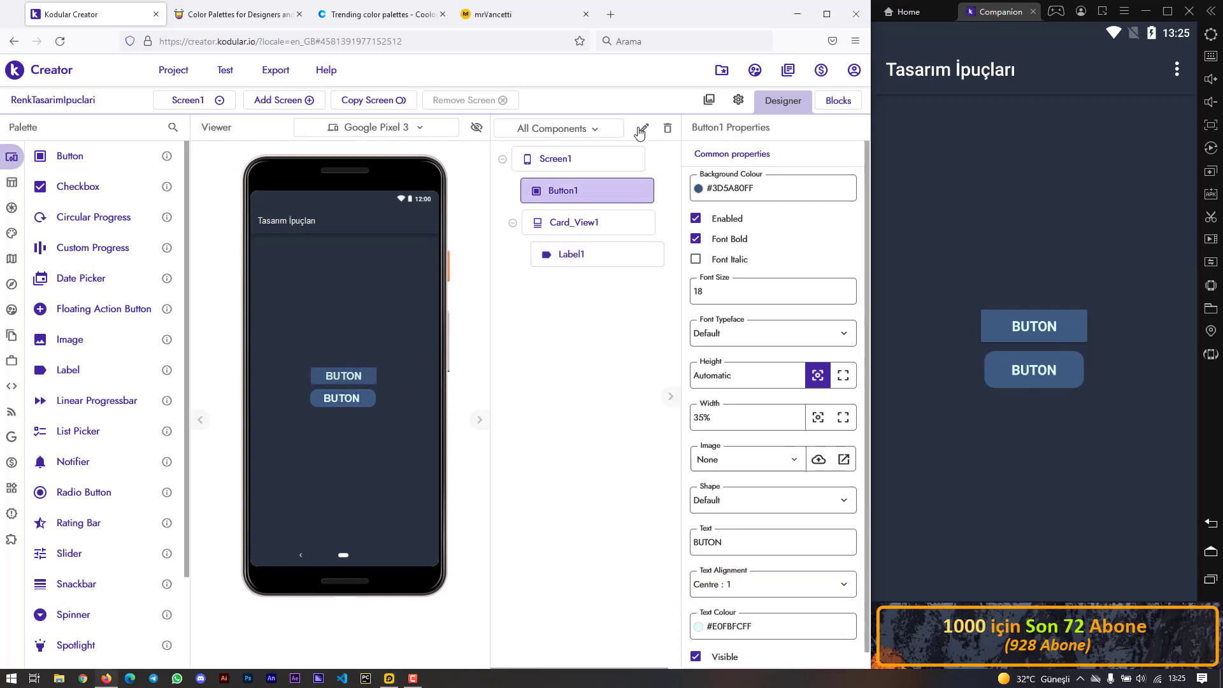
left_click(668, 130)
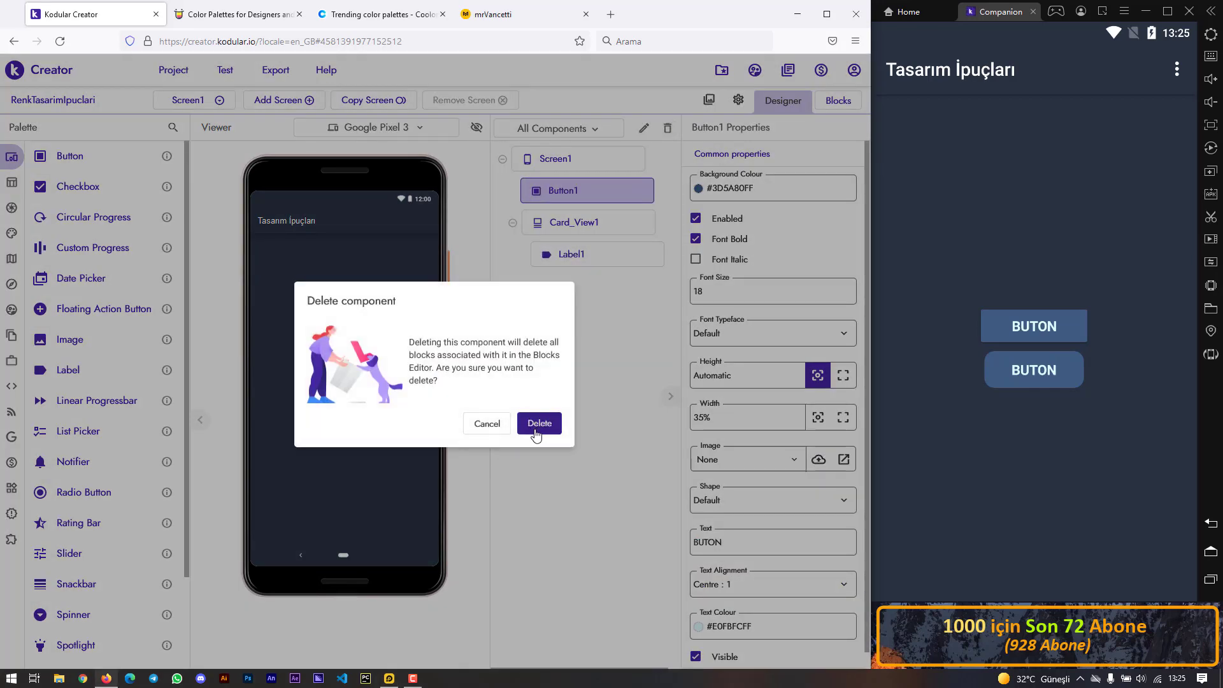
left_click(521, 422)
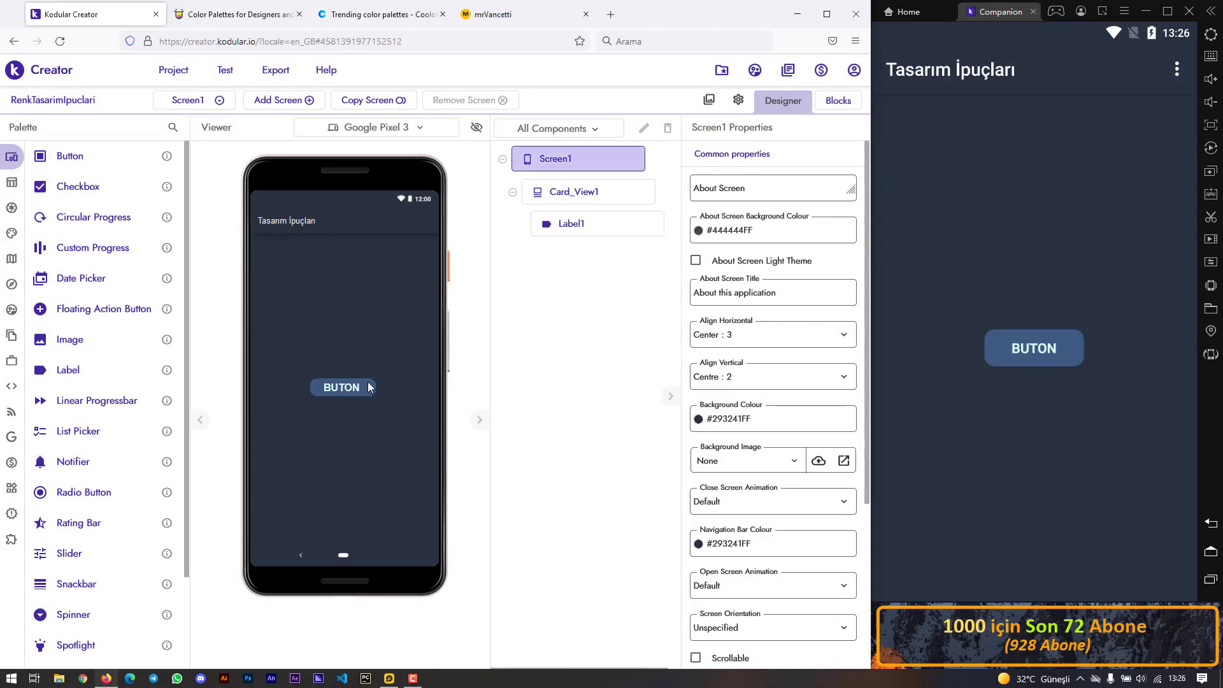
- Copy Card_View1 with its label and paste it onto Screen1 as a second card
left_click(368, 385)
right_click(368, 382)
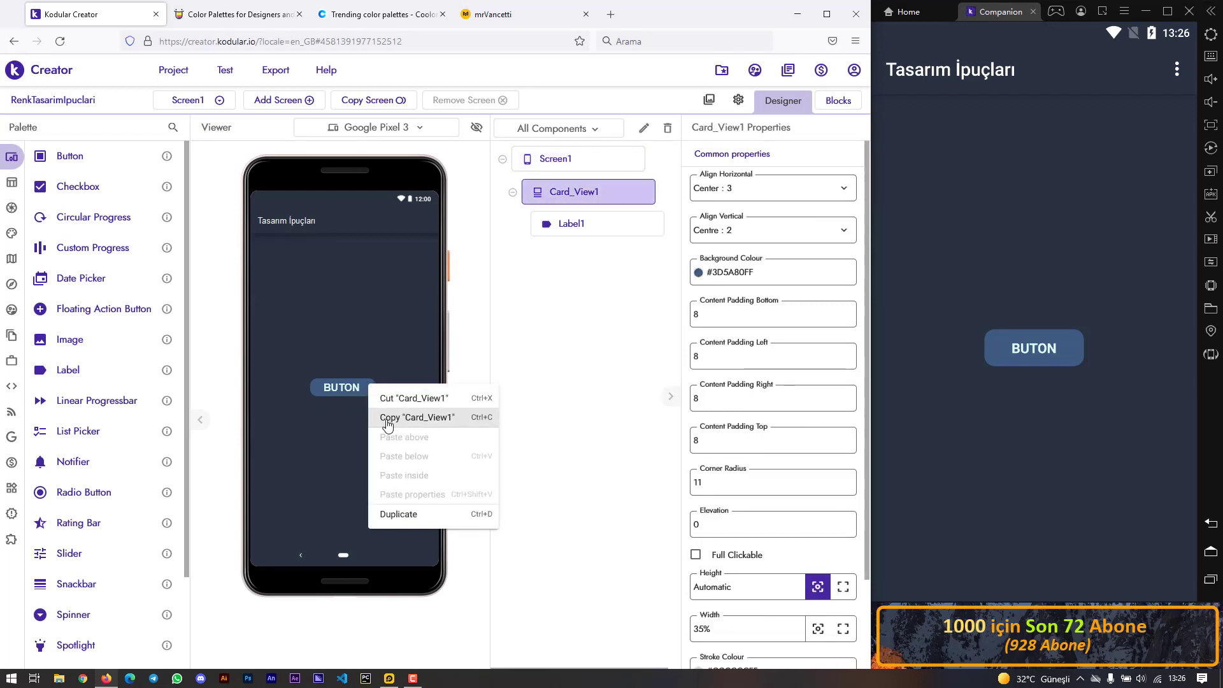
left_click(386, 421)
left_click(346, 399)
right_click(346, 400)
left_click(360, 425)
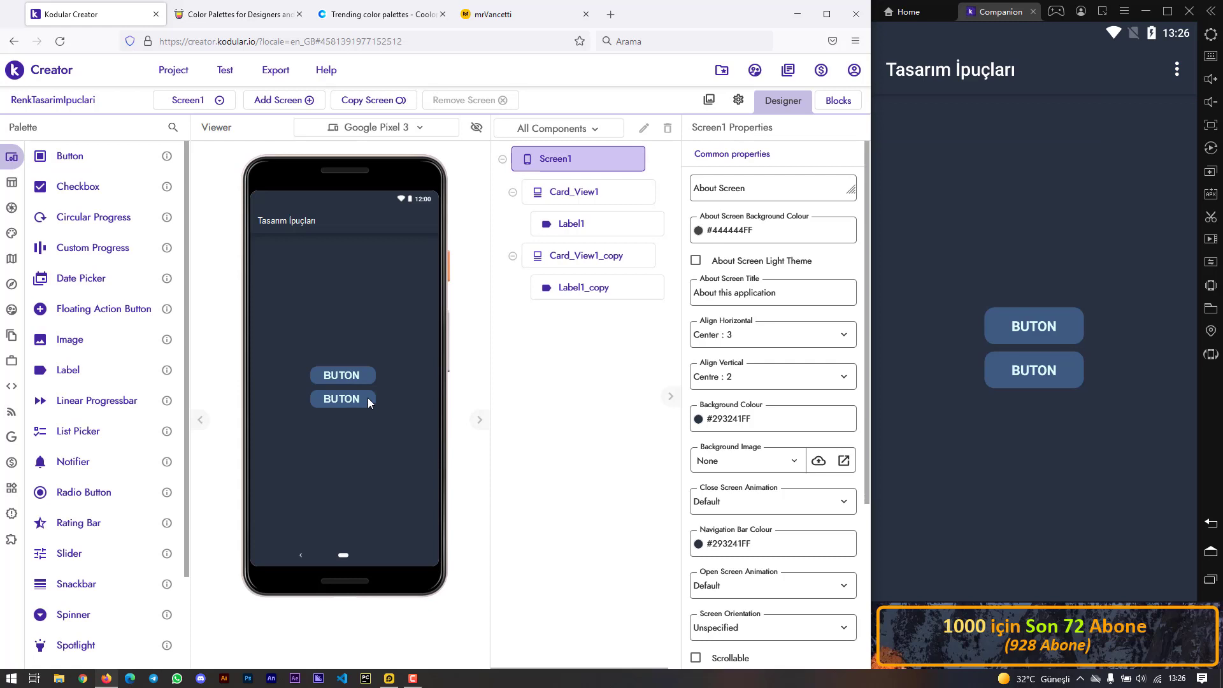
left_click(367, 399)
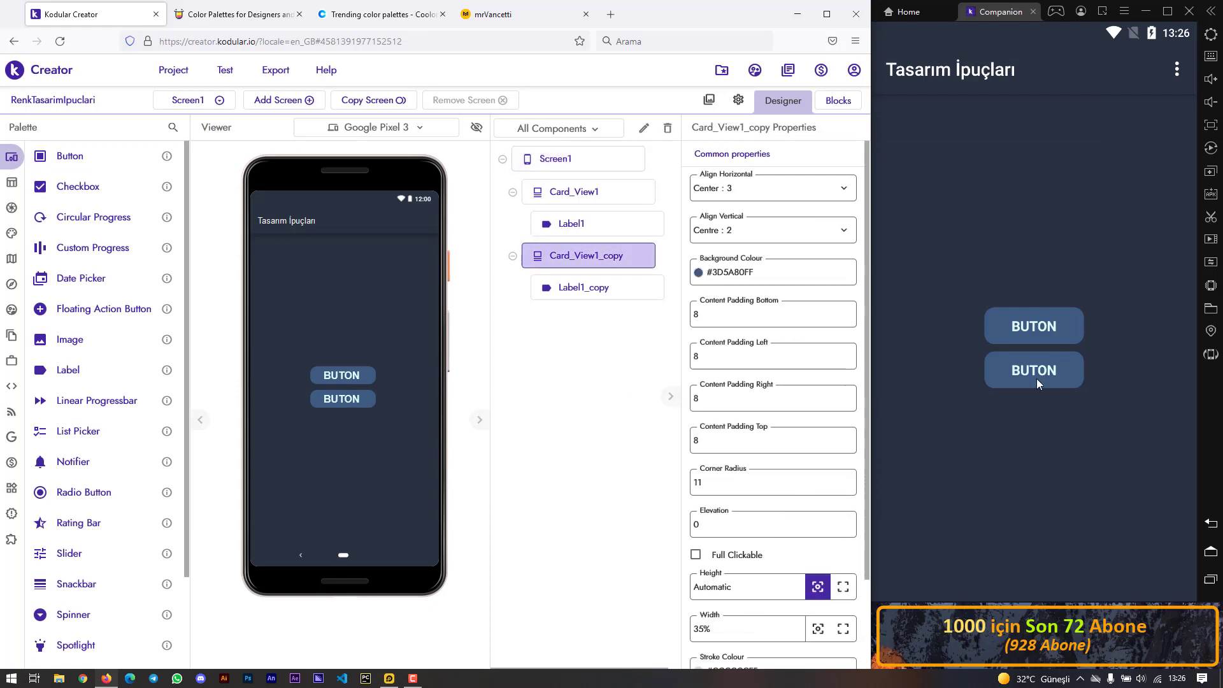
scroll(732, 561, "down", 3)
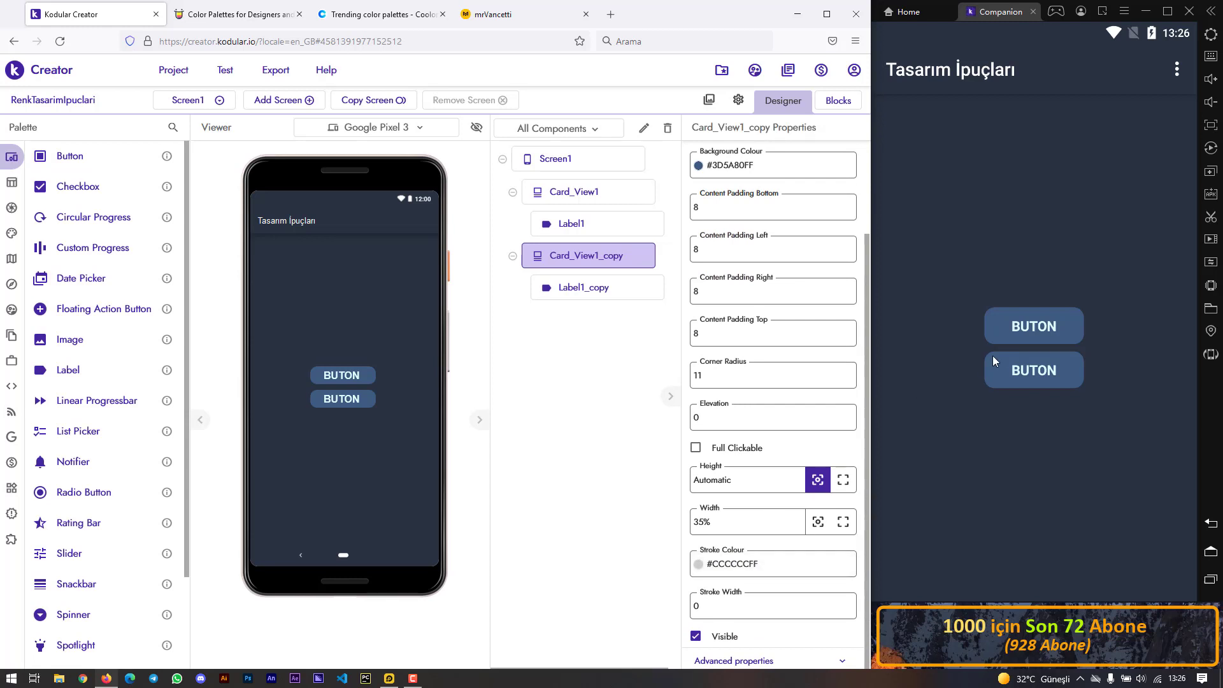
- Give the copied card an orange #EE6C4DFF stroke colour with stroke width 2
left_click(751, 564)
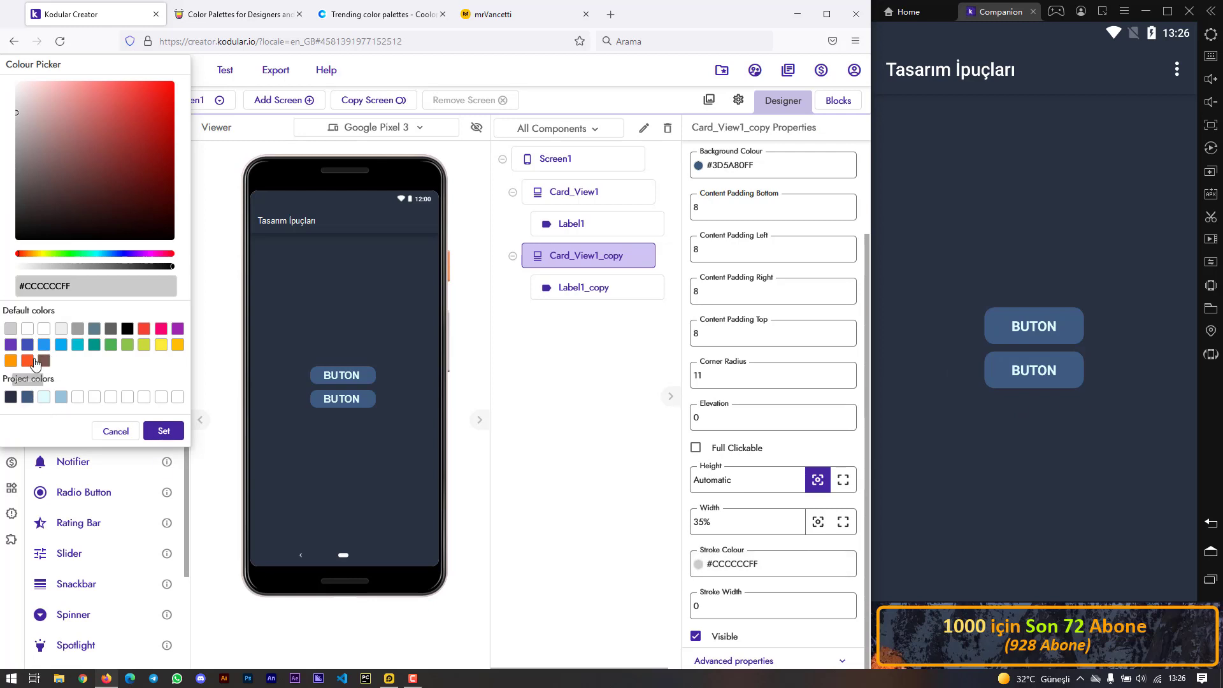
left_click(407, 13)
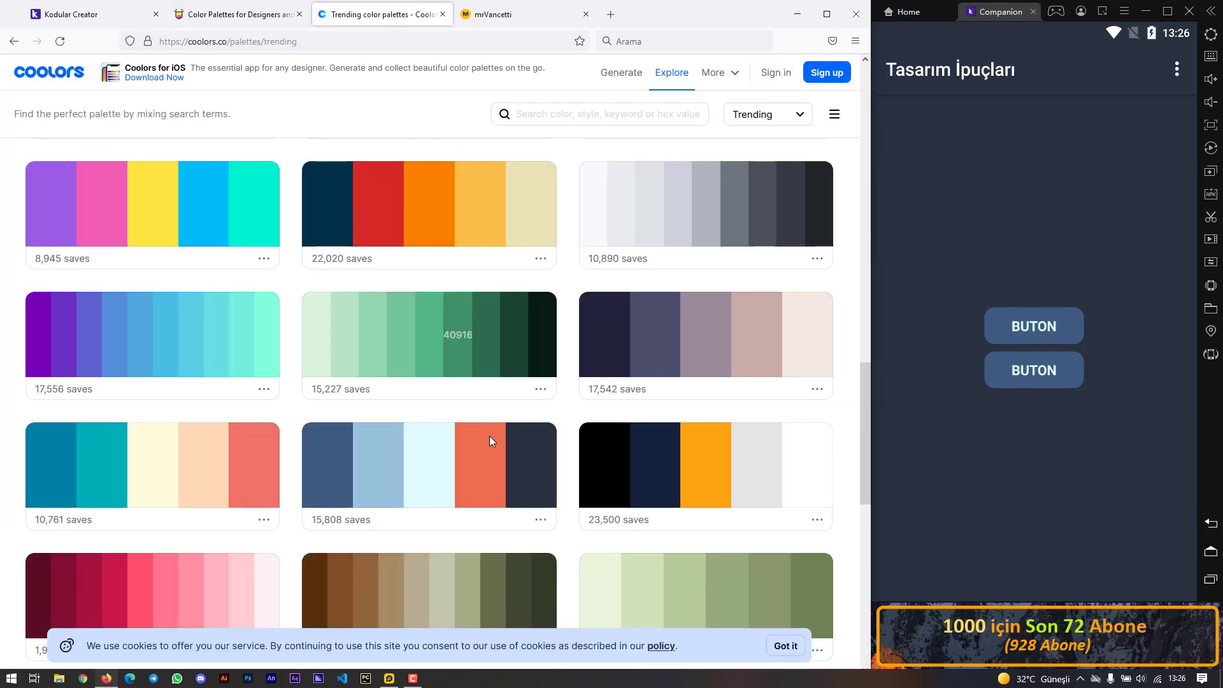
left_click(96, 14)
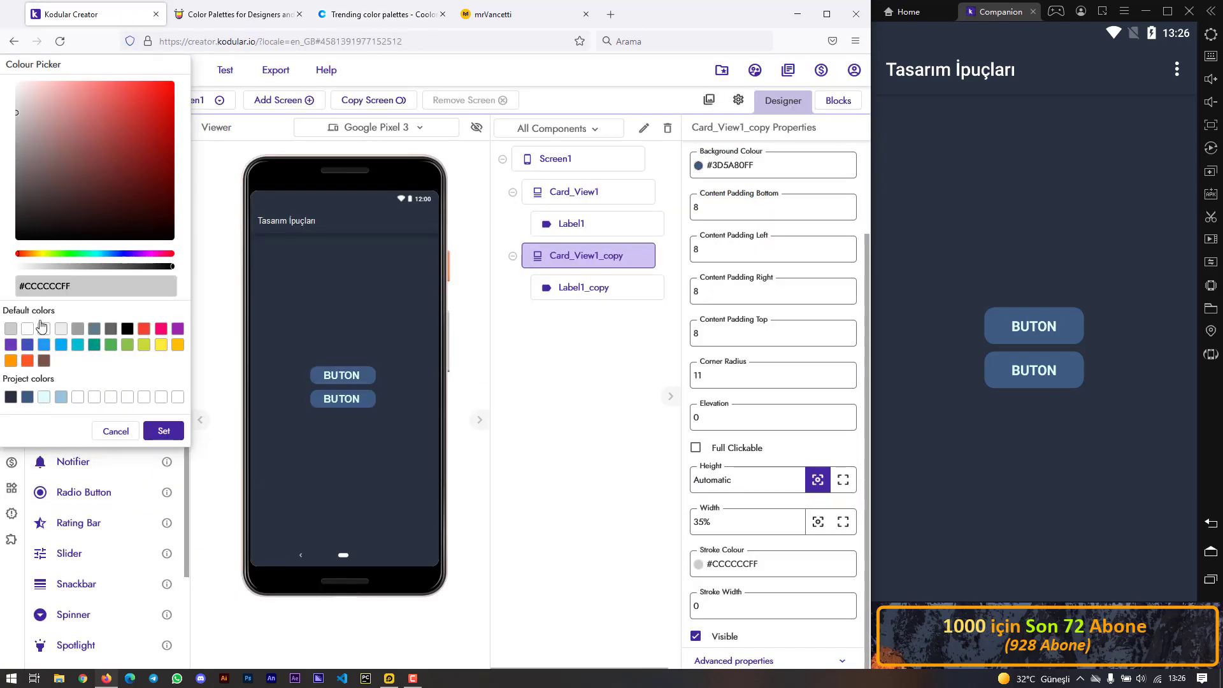
type("#ee6c4d")
left_click(164, 431)
left_click_drag(719, 608, 692, 606)
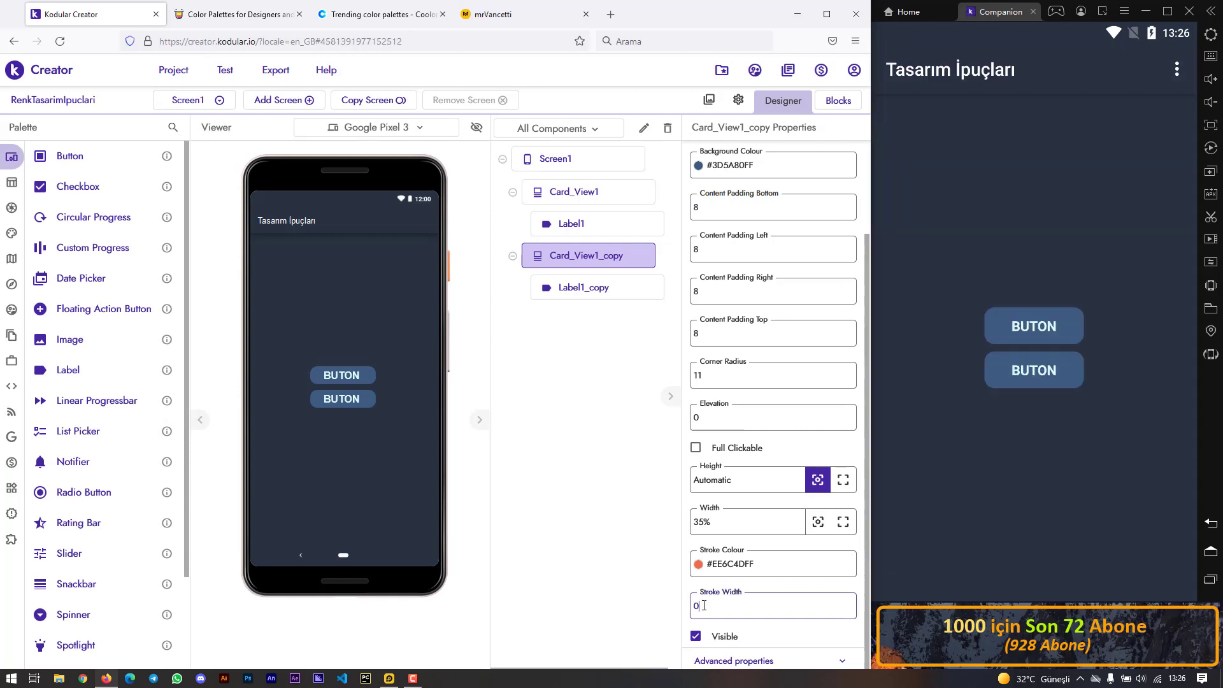
type("2")
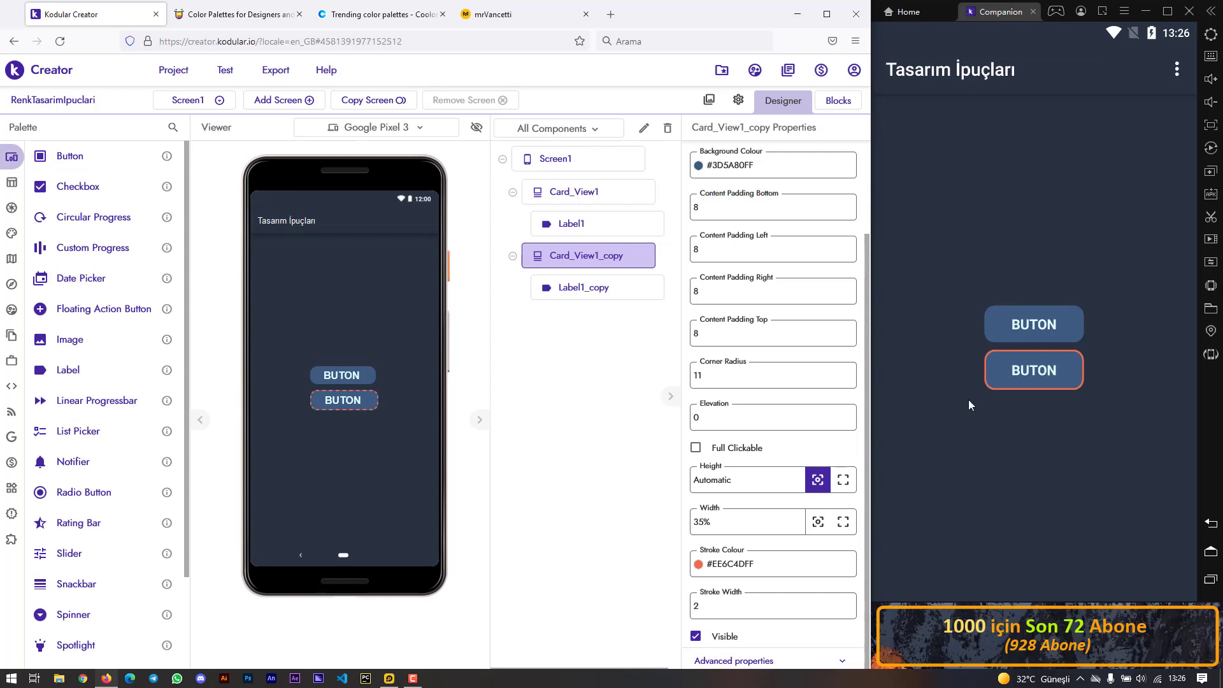
- Make the copied card's background transparent #FFFFFF00
left_click(734, 170)
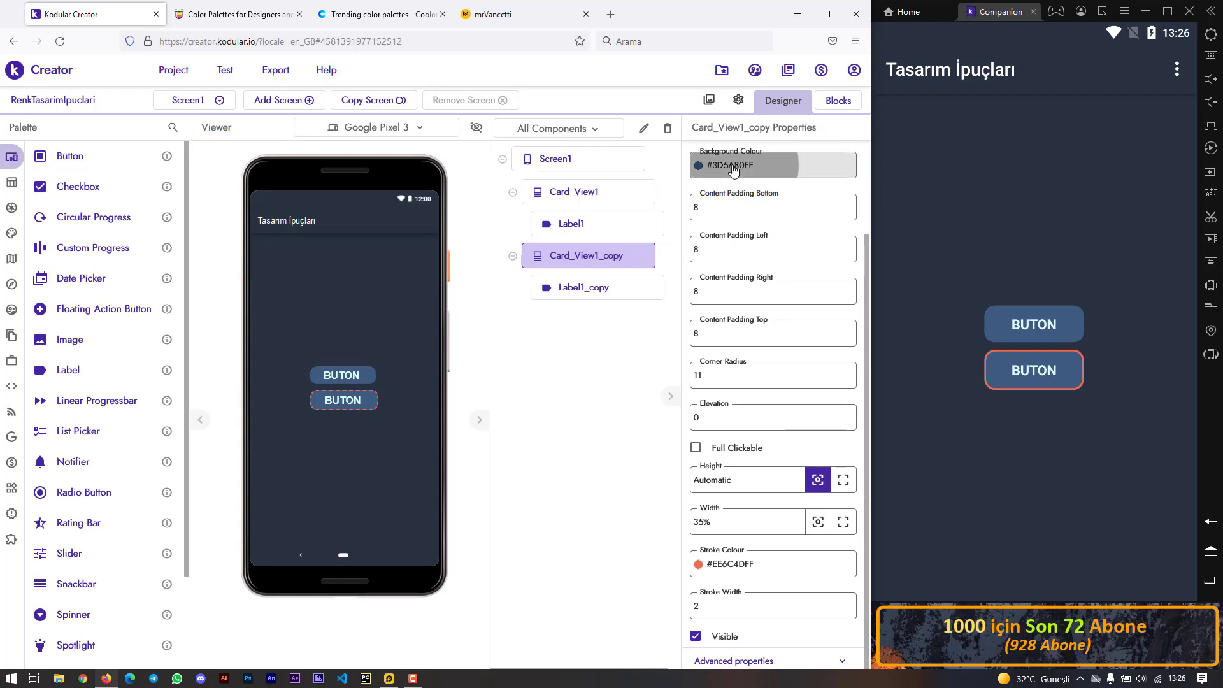
left_click(27, 328)
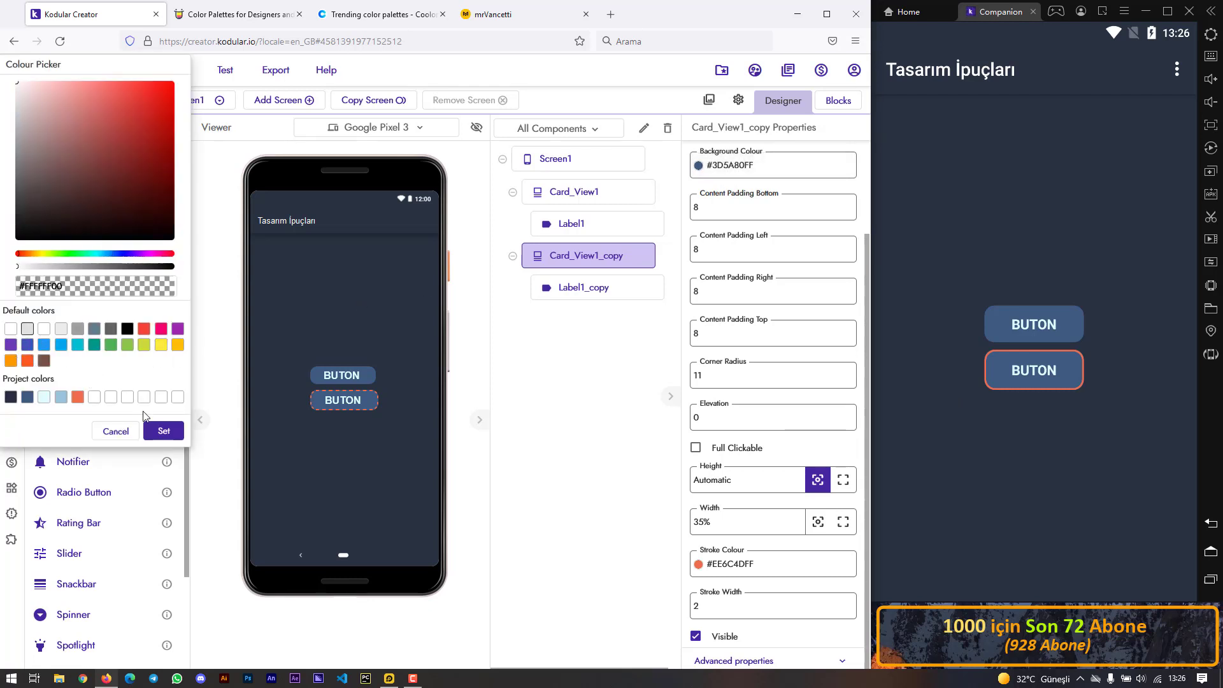
left_click(164, 431)
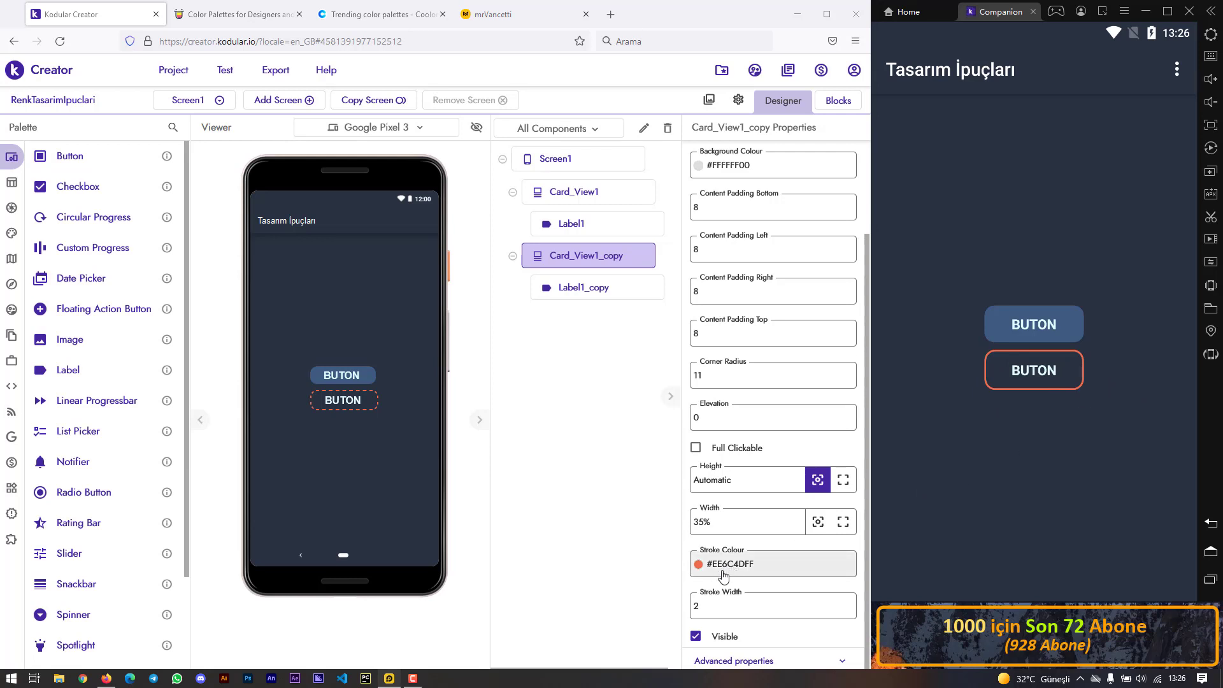
- Change Label1_copy's text colour to the orange #EE6C4DFF project colour
scroll(743, 226, "up", 2)
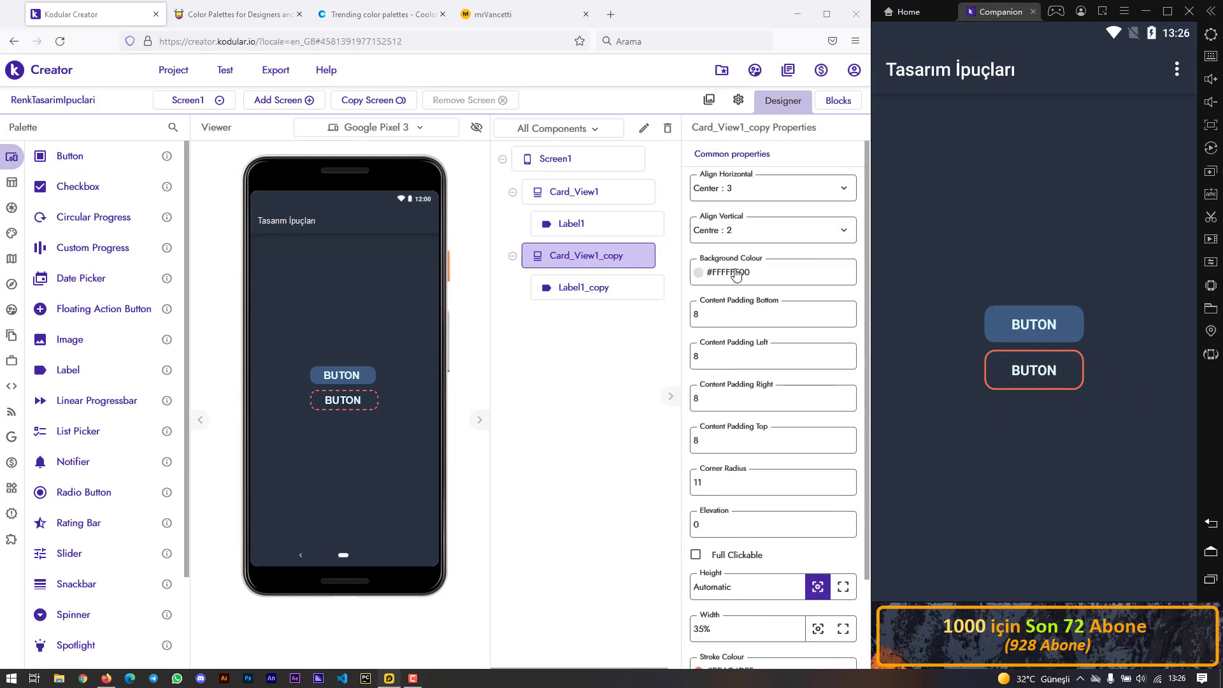
left_click(578, 286)
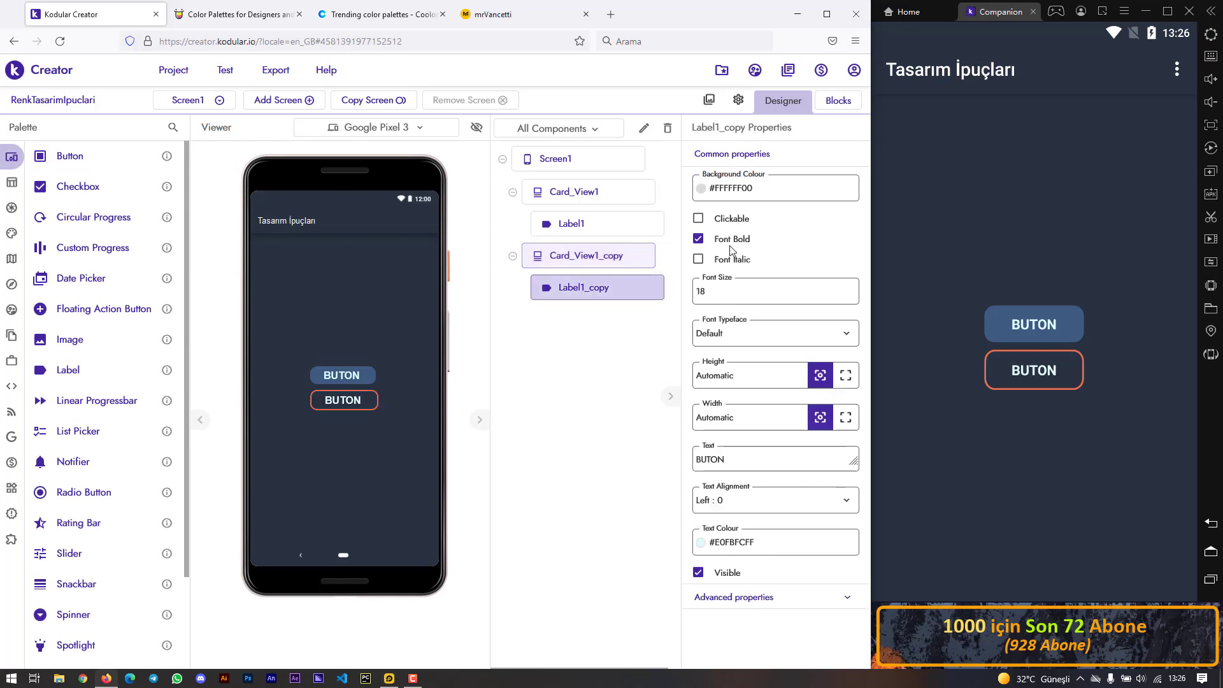
left_click(828, 542)
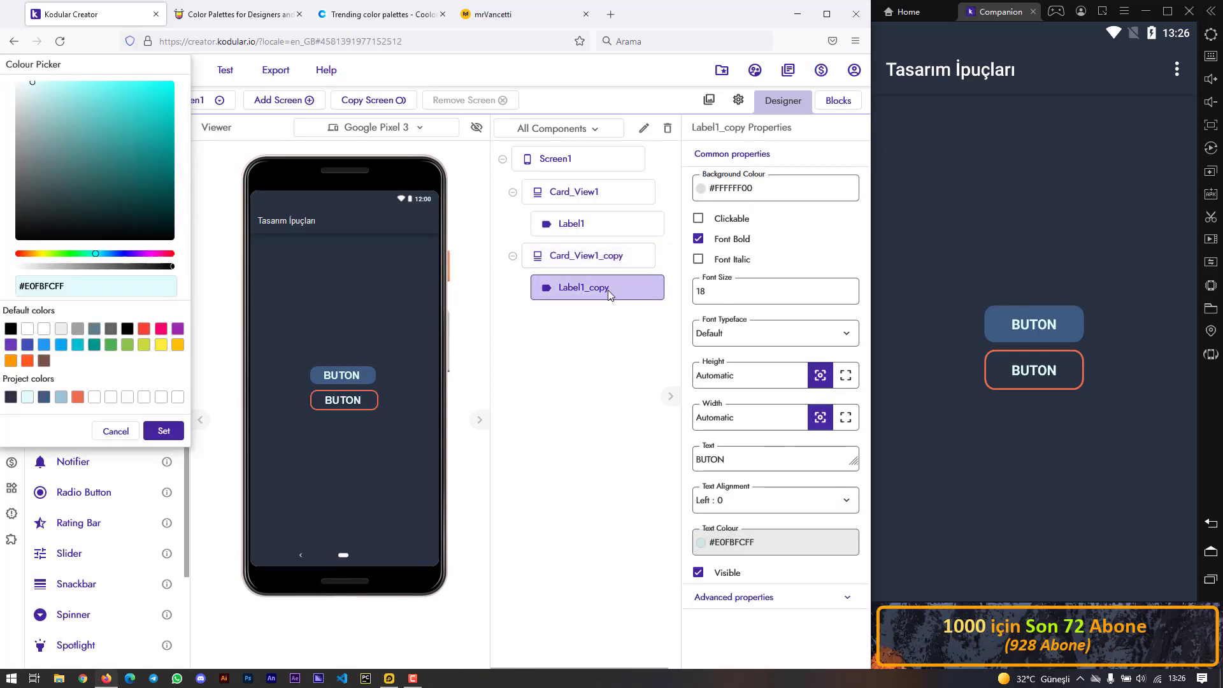
left_click(77, 397)
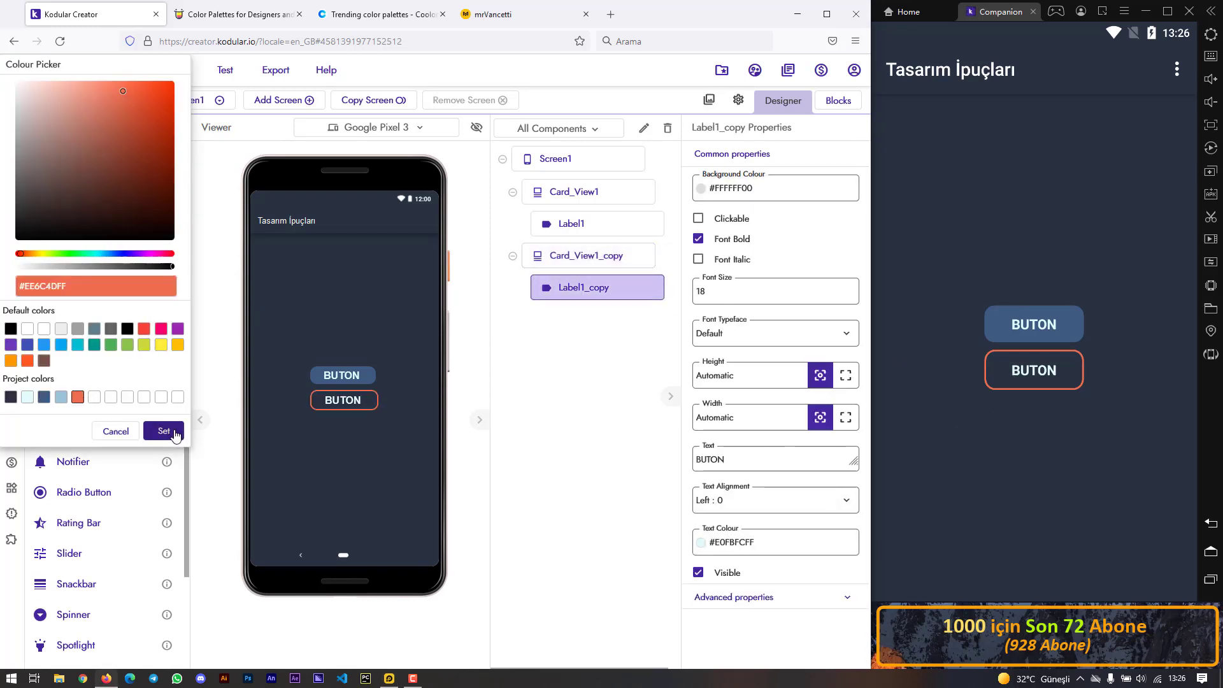
left_click(163, 431)
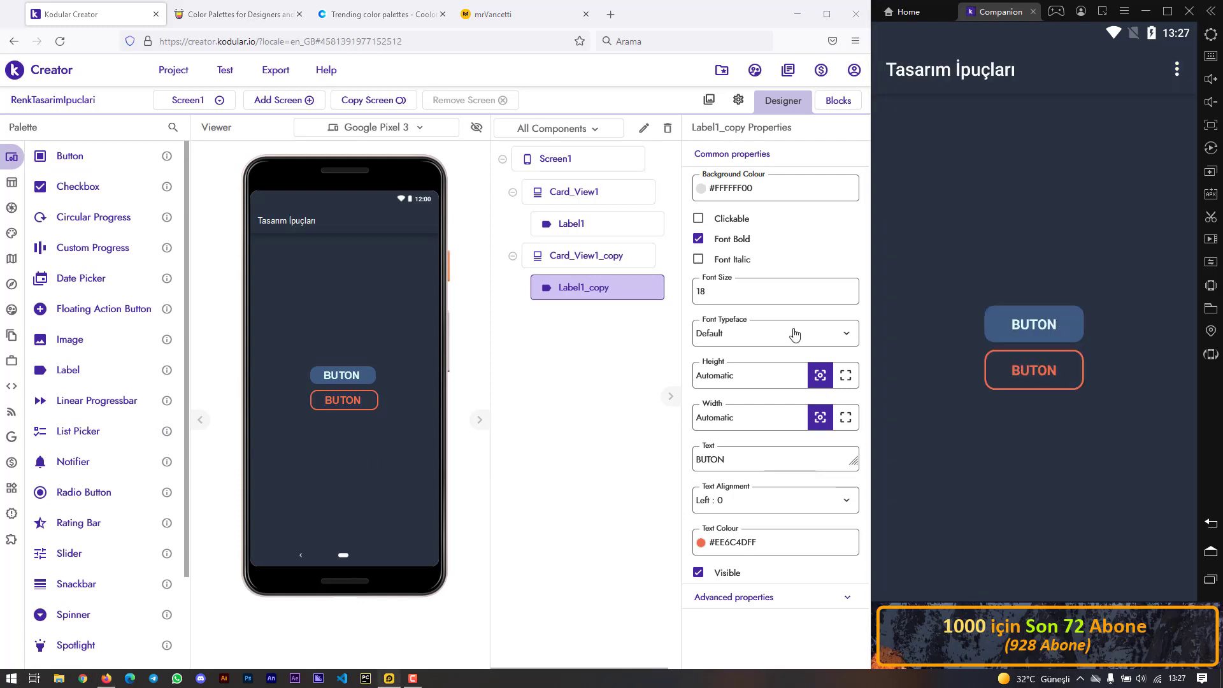
- Raise Card_View1_copy's stroke width to 3
left_click(378, 404)
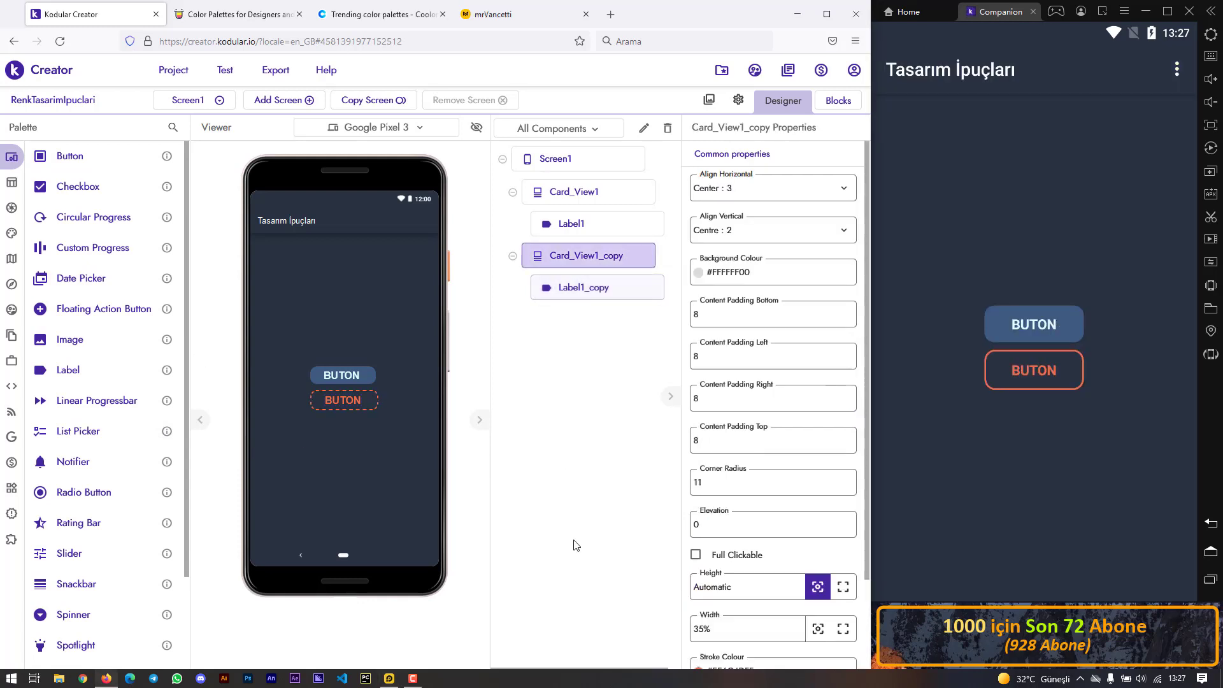
scroll(736, 549, "down", 3)
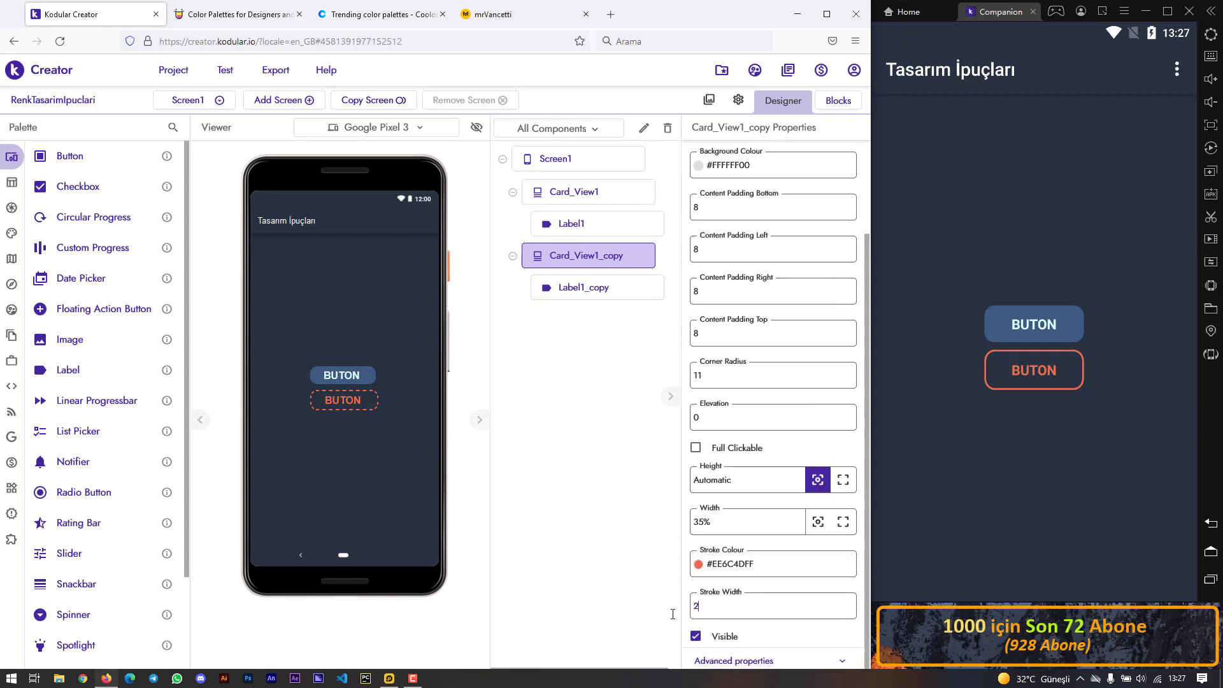
key("ctrl+a")
key("Return")
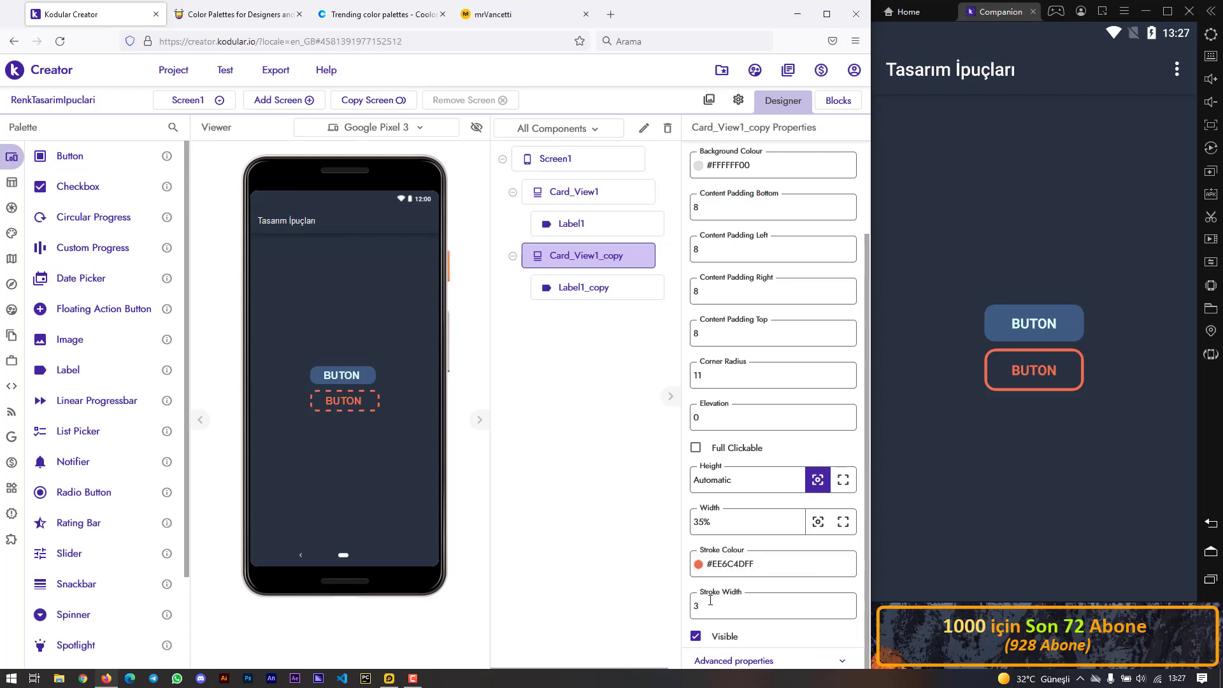
left_click(368, 376)
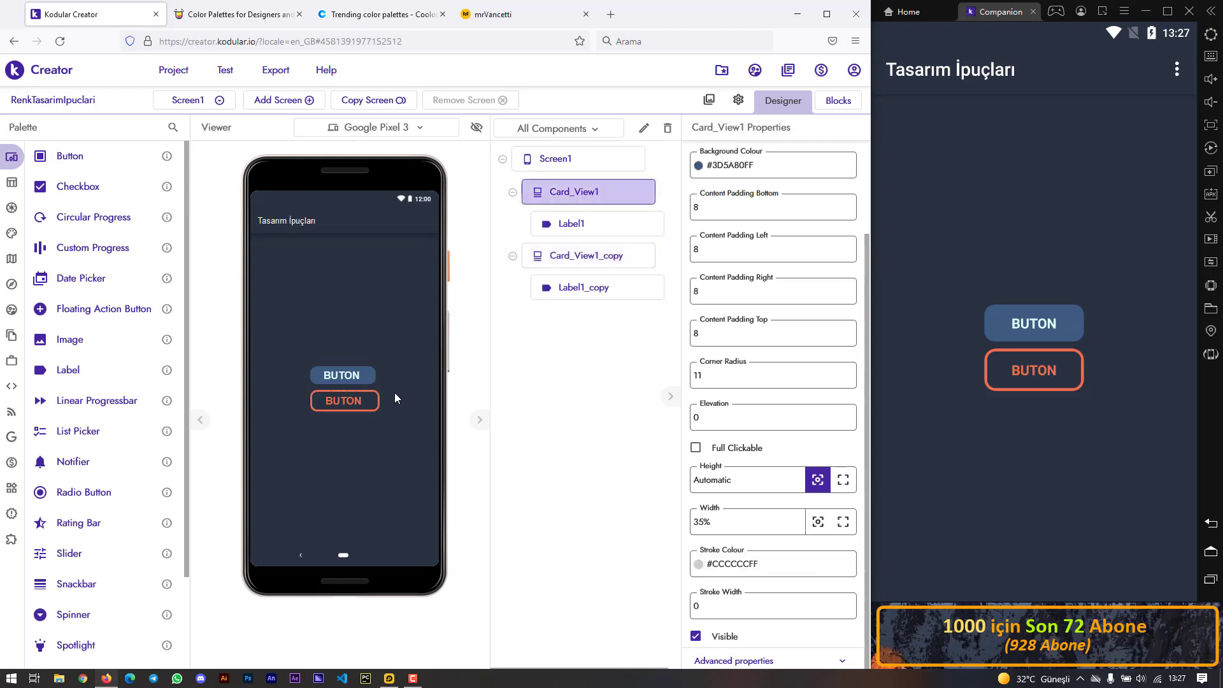
- Give the blue card a stroke width of 3 and a navy #3D5A80FF stroke colour
left_click(694, 613)
type("3")
key("Return")
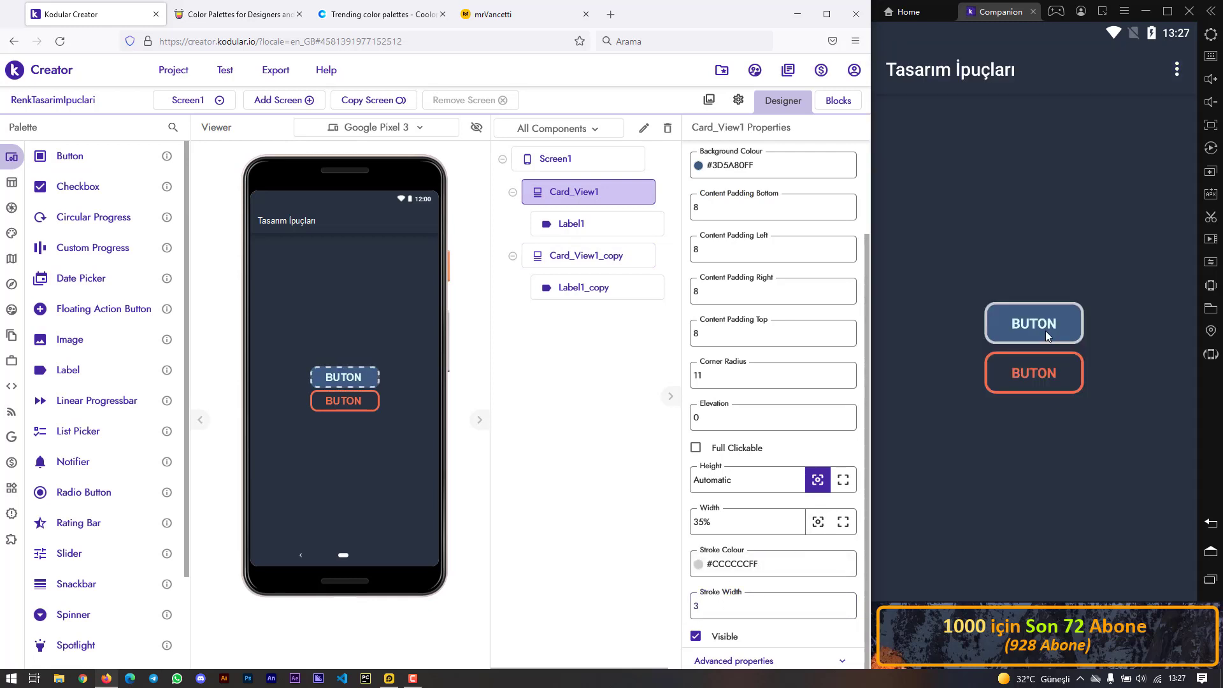
left_click(732, 566)
left_click(11, 397)
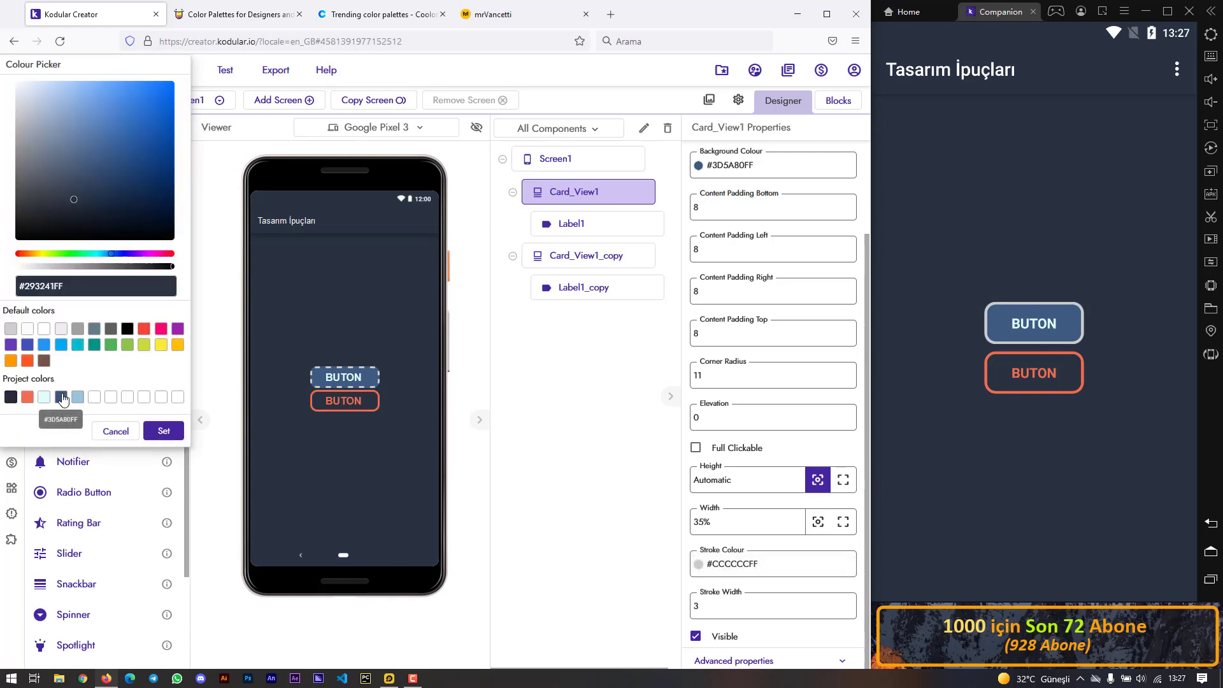
left_click(60, 397)
left_click(164, 430)
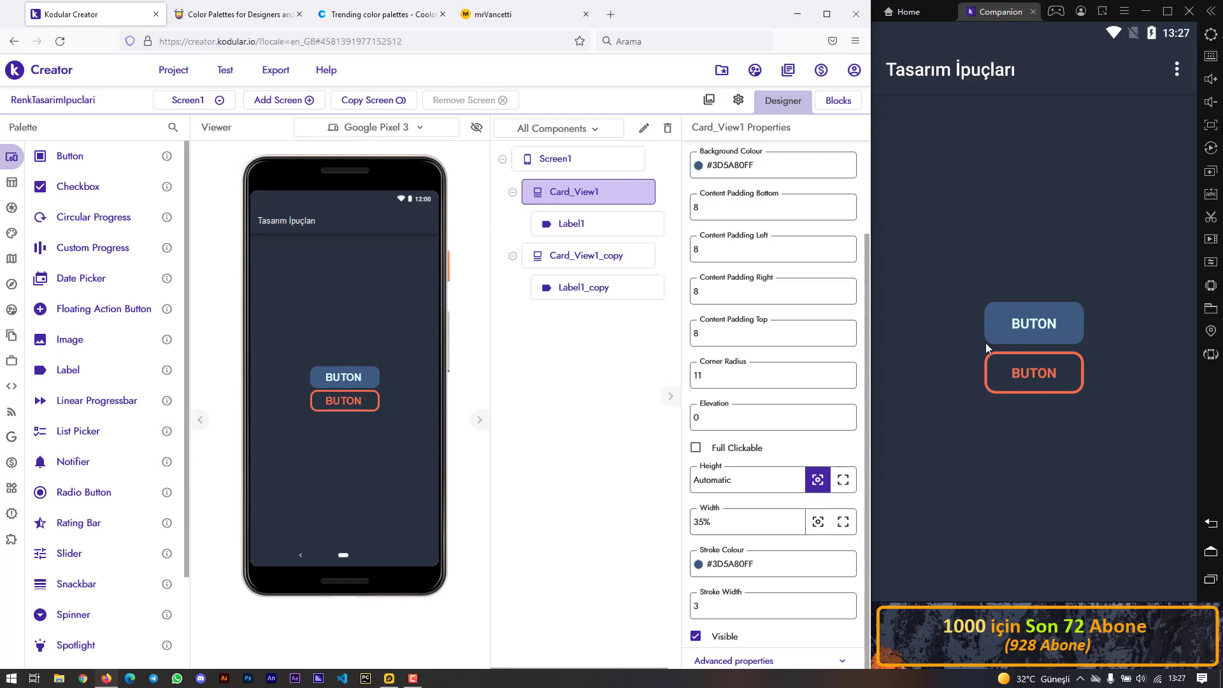
- Re-enter the blue card's stroke width, trying 0 before settling on 3
left_click(1038, 393)
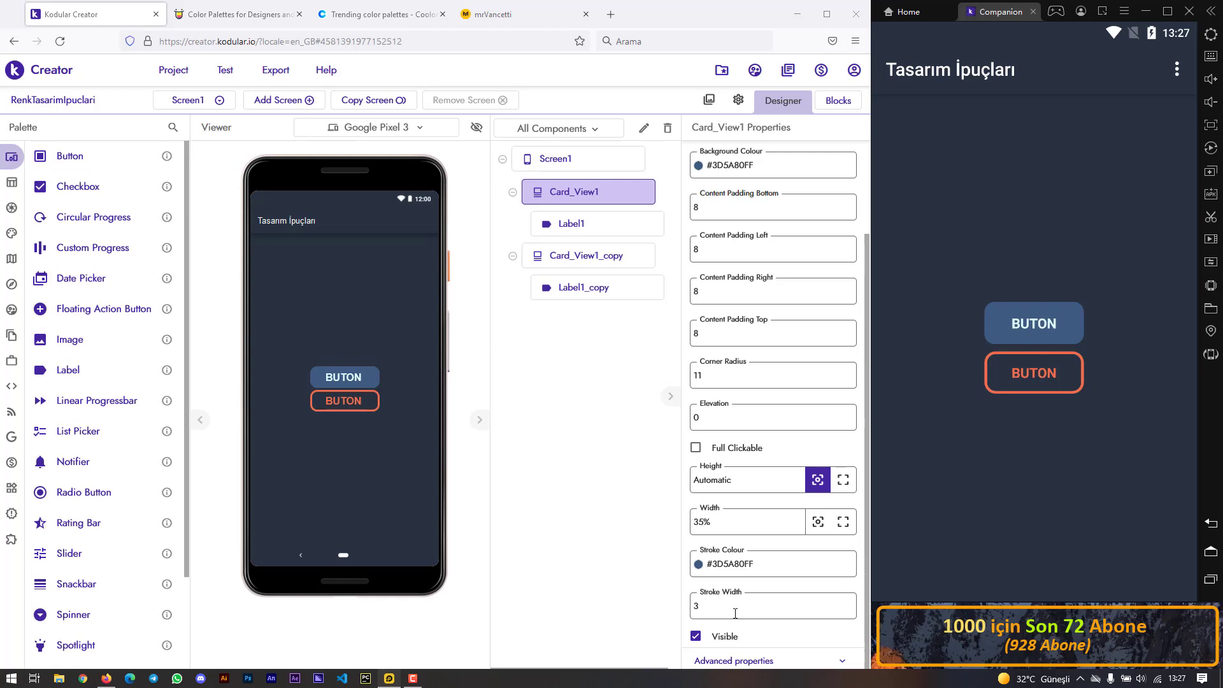
double_click(701, 605)
type("0")
left_click(608, 629)
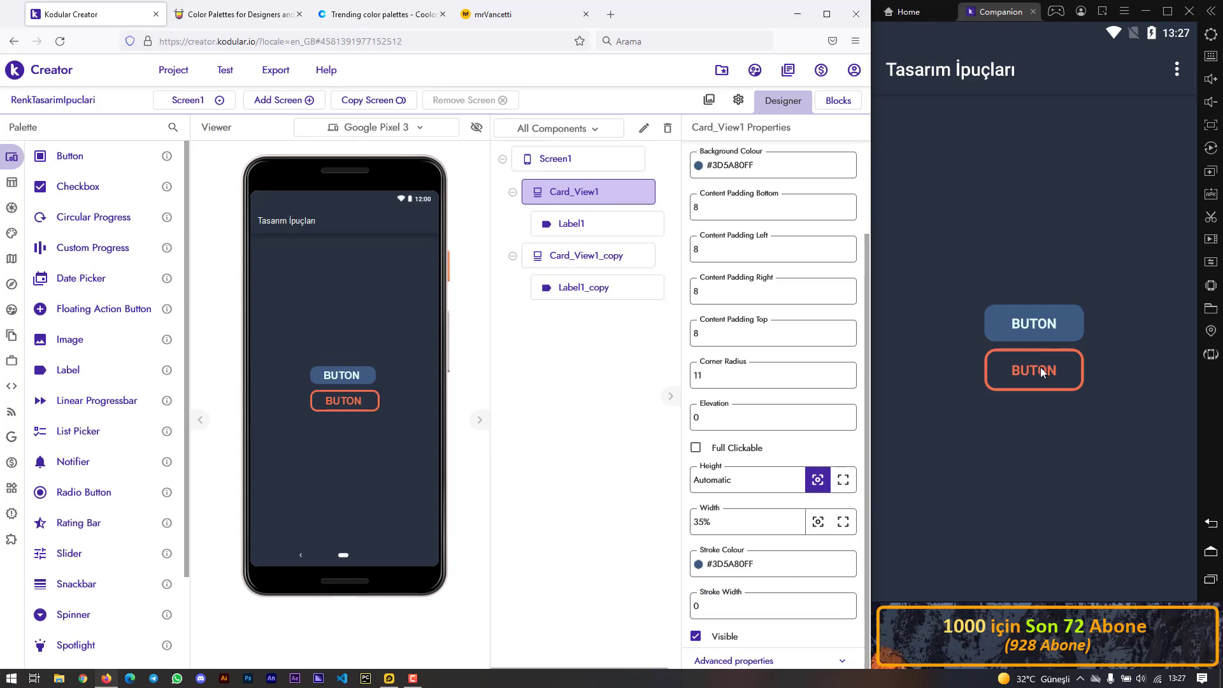
double_click(700, 605)
type("3")
left_click(578, 622)
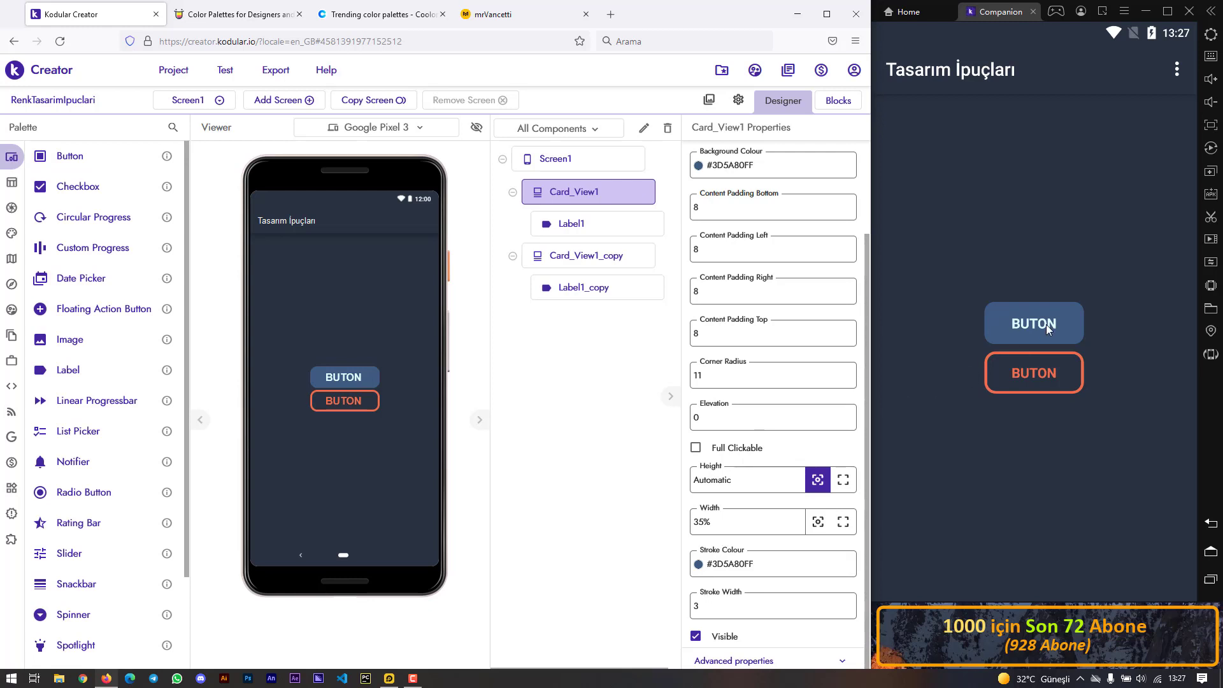
- Try the blue card's height at 7%, then change it to 8%
left_click_drag(741, 479, 656, 478)
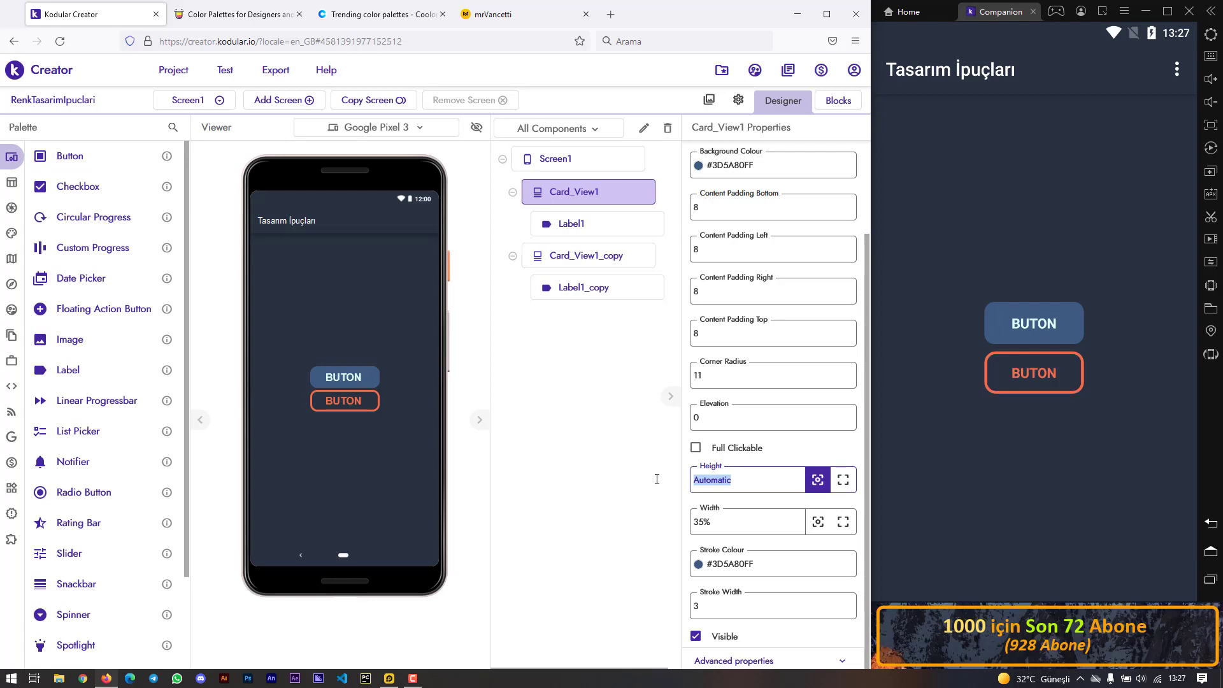
type("7%")
key("Return")
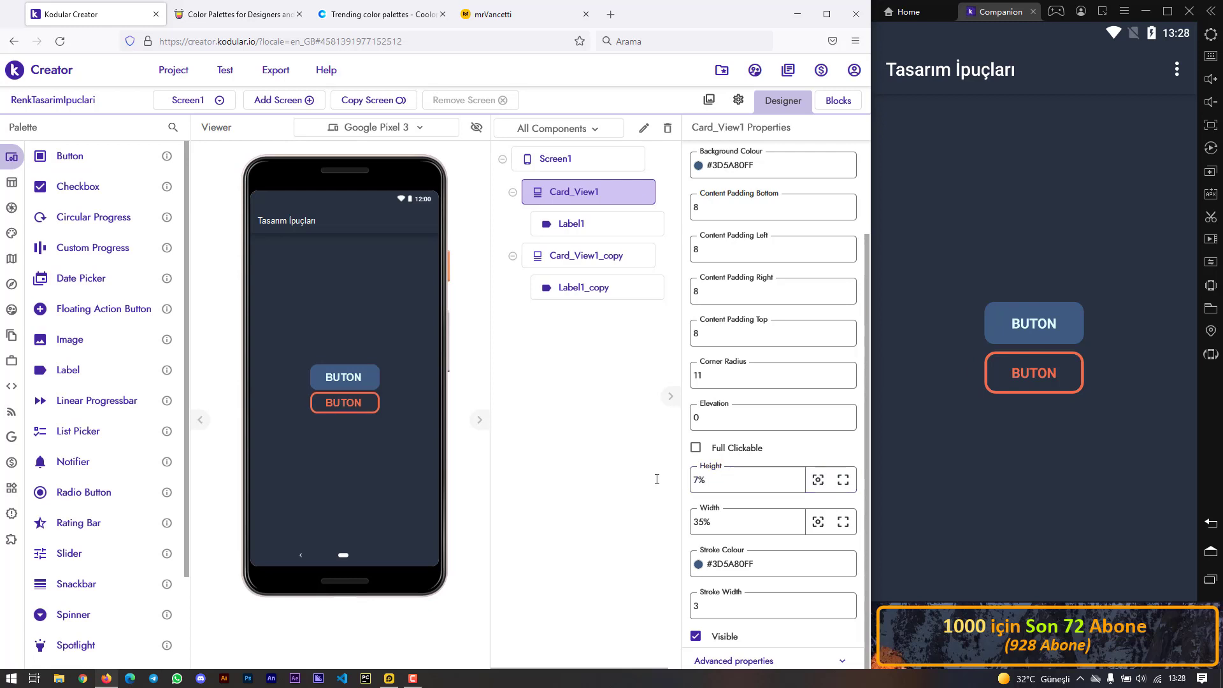
left_click_drag(730, 480, 693, 478)
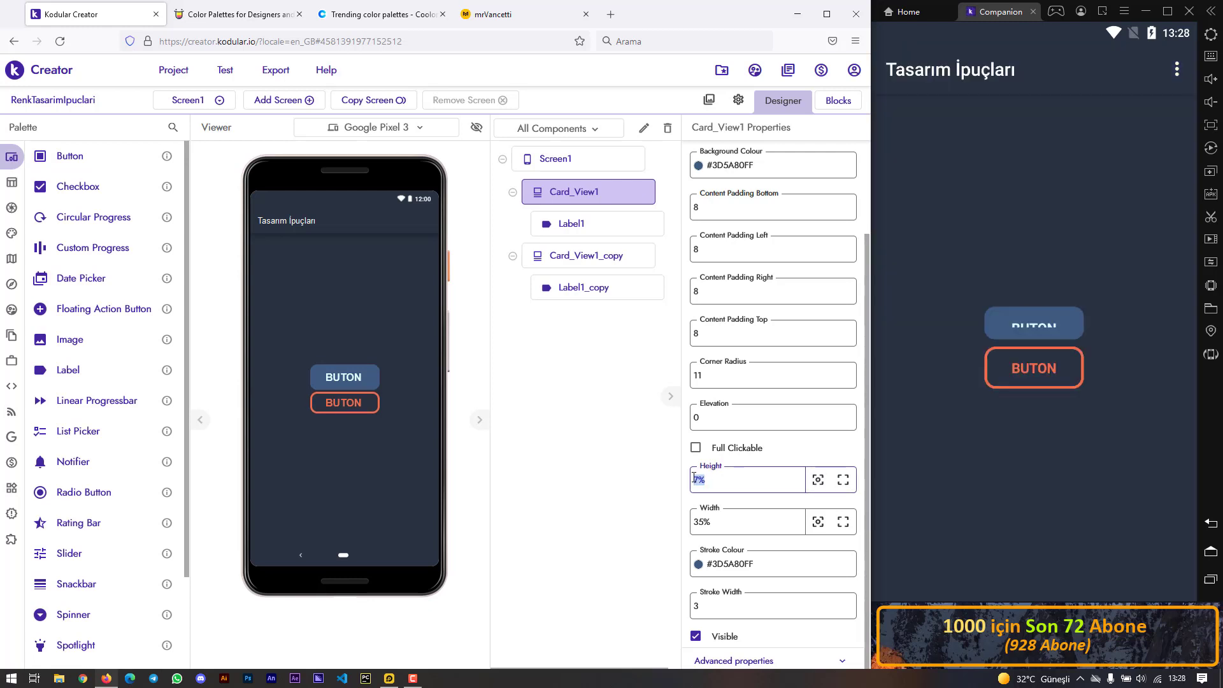
type("8%")
key("Return")
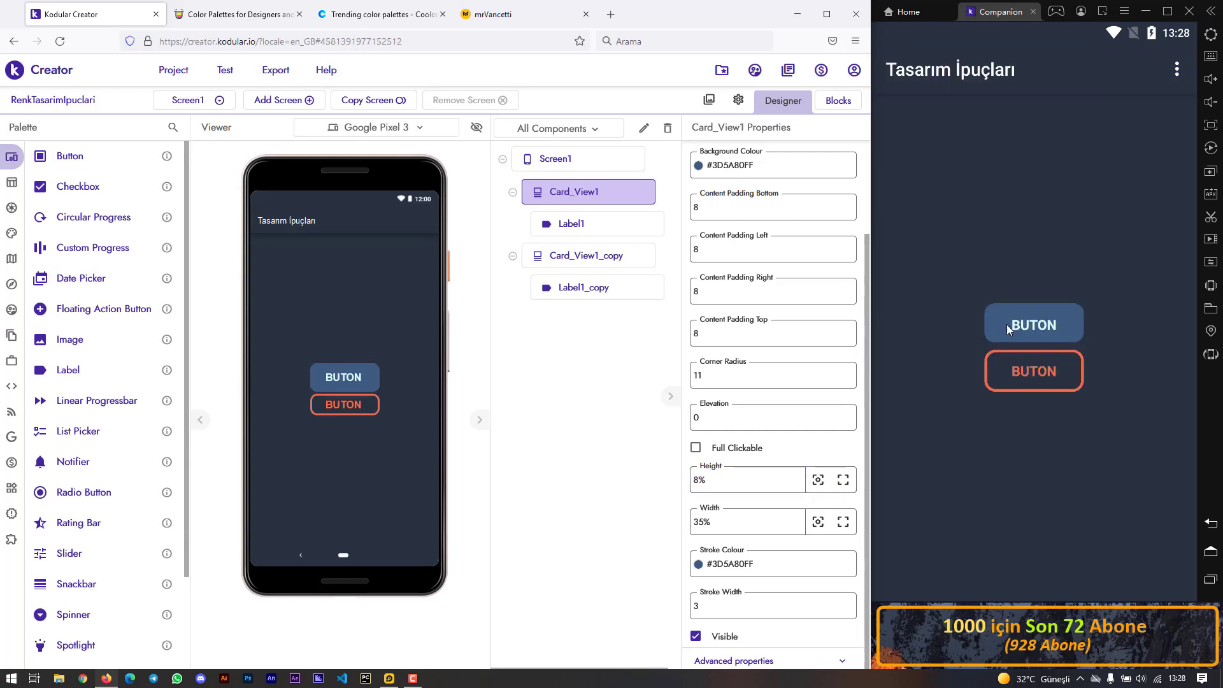
- Set the font size of both the blue and orange button labels to 15
left_click(358, 376)
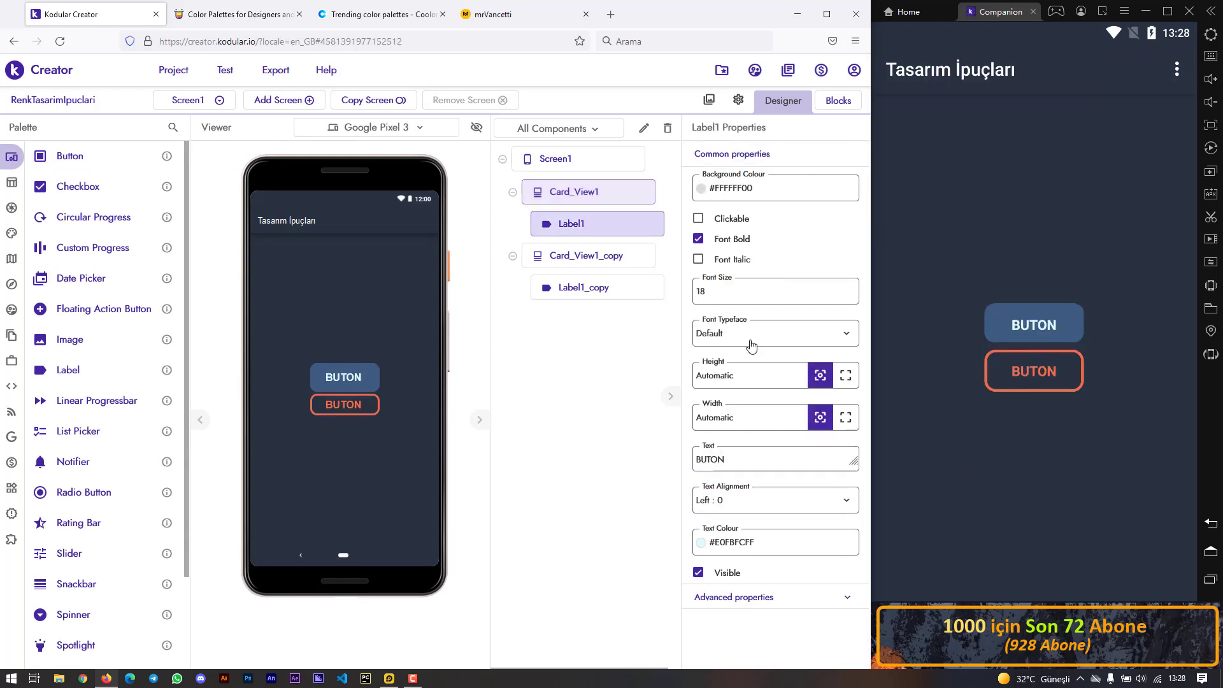
left_click_drag(723, 291, 692, 292)
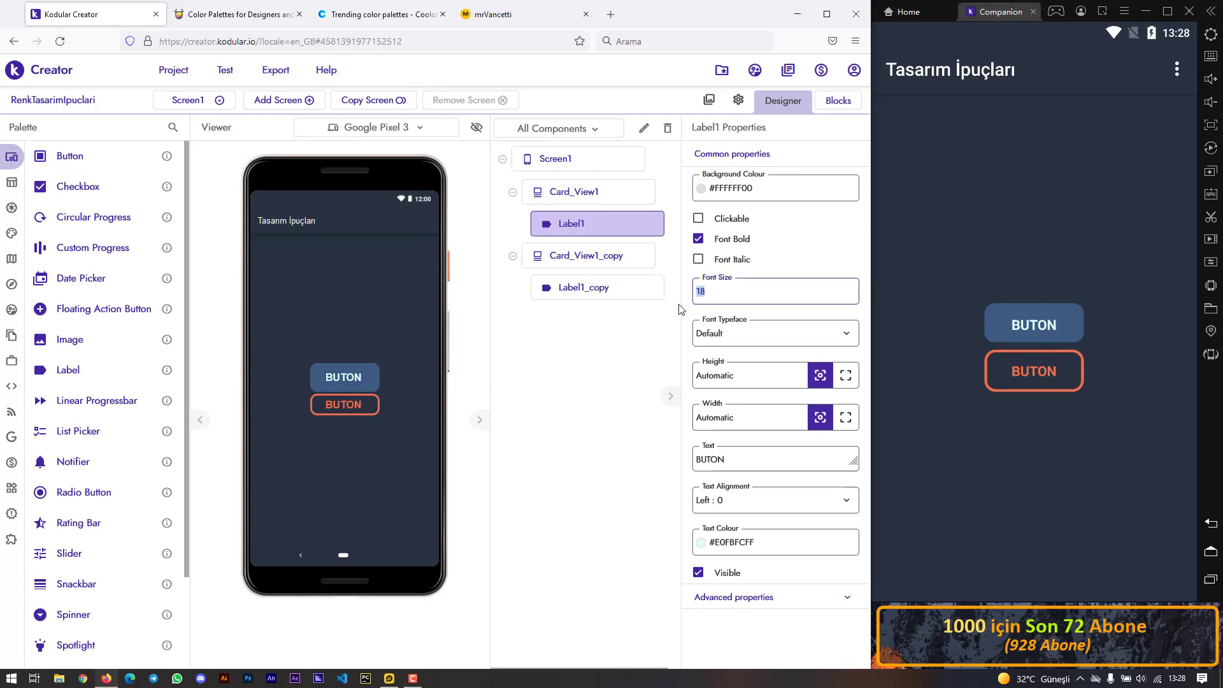
type("15")
key("Return")
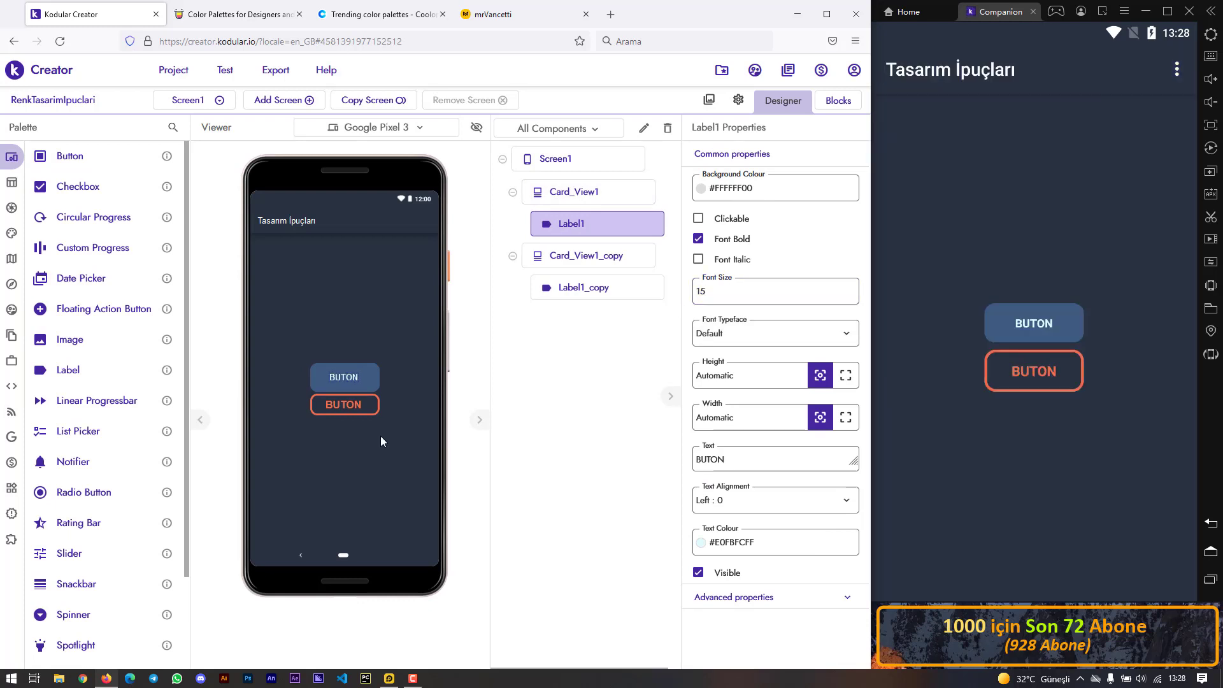
left_click(349, 404)
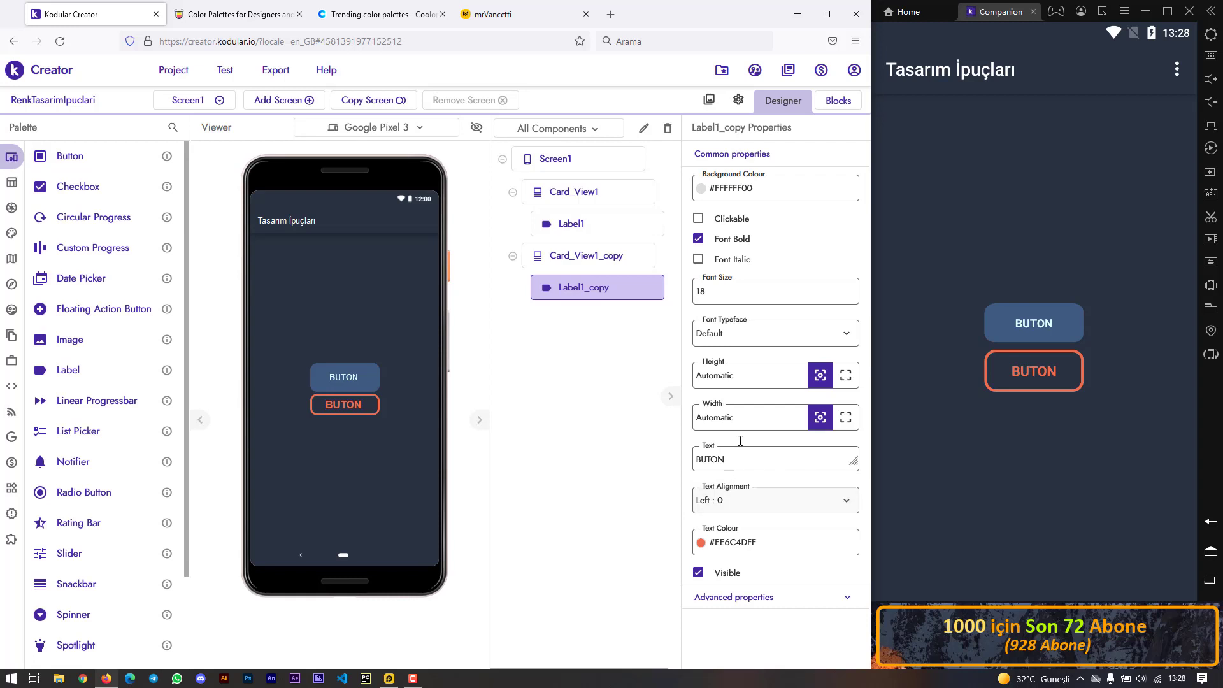
left_click_drag(732, 297, 702, 308)
type("15")
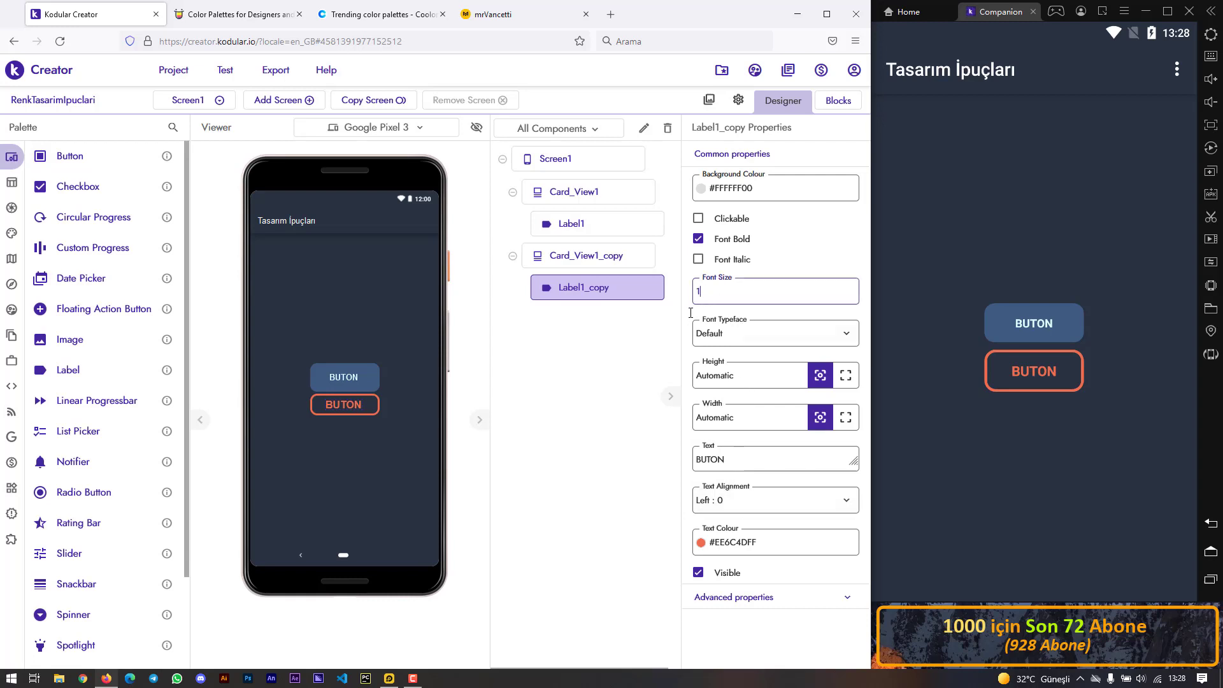
key("Return")
- Switch the blue card's height from 8% back to Automatic
left_click(370, 376)
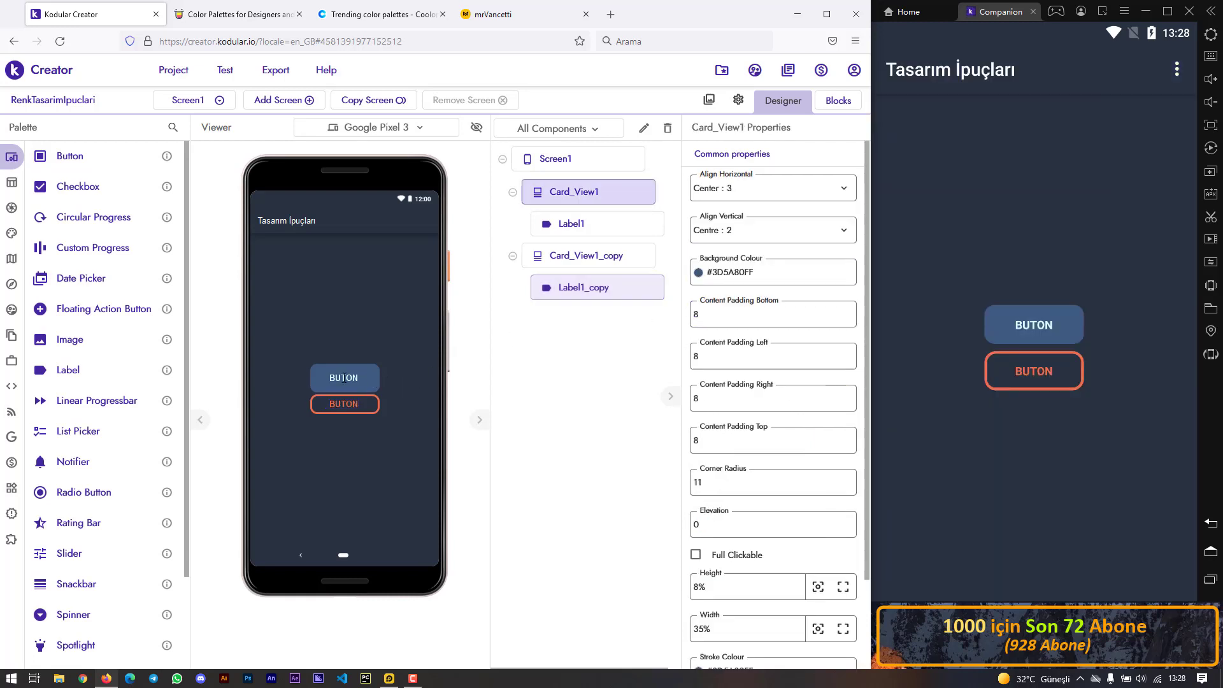
left_click(365, 374)
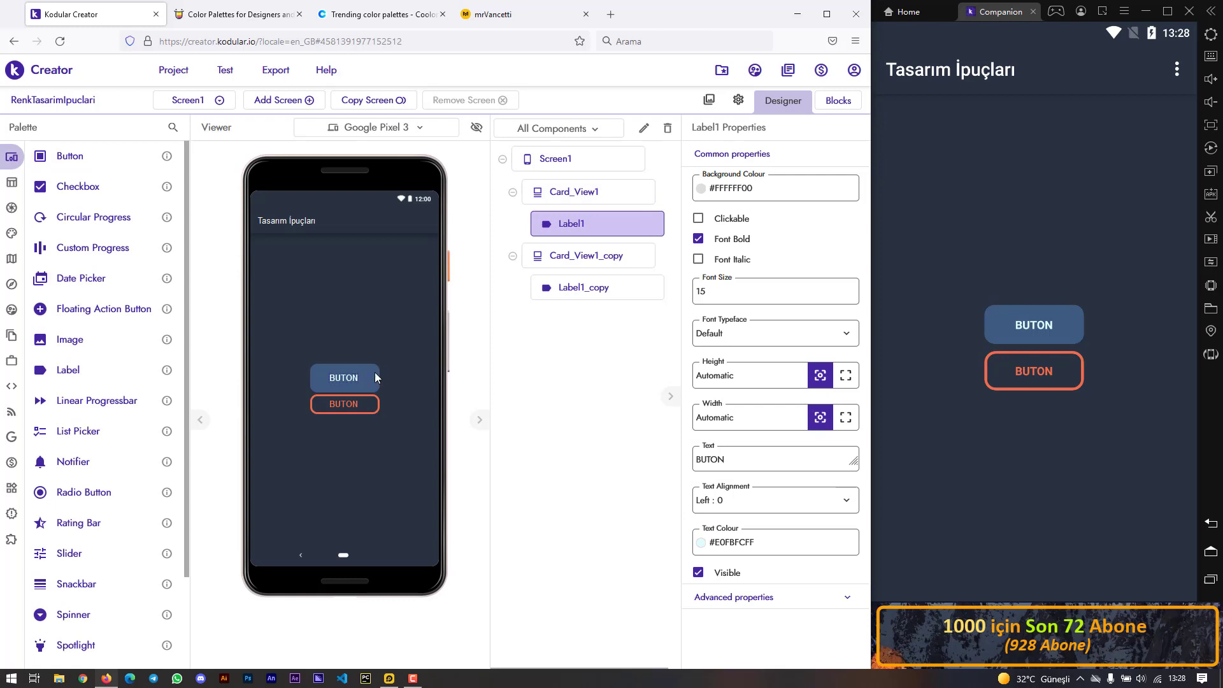
left_click(374, 372)
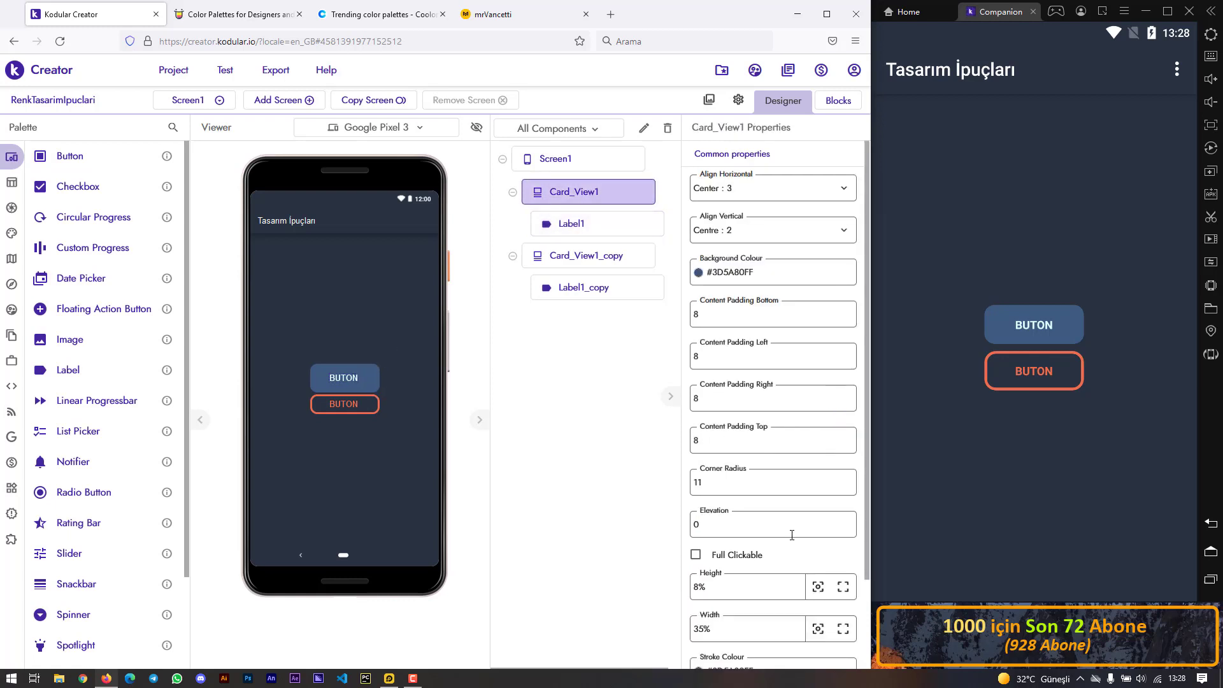
double_click(691, 592)
type("7%")
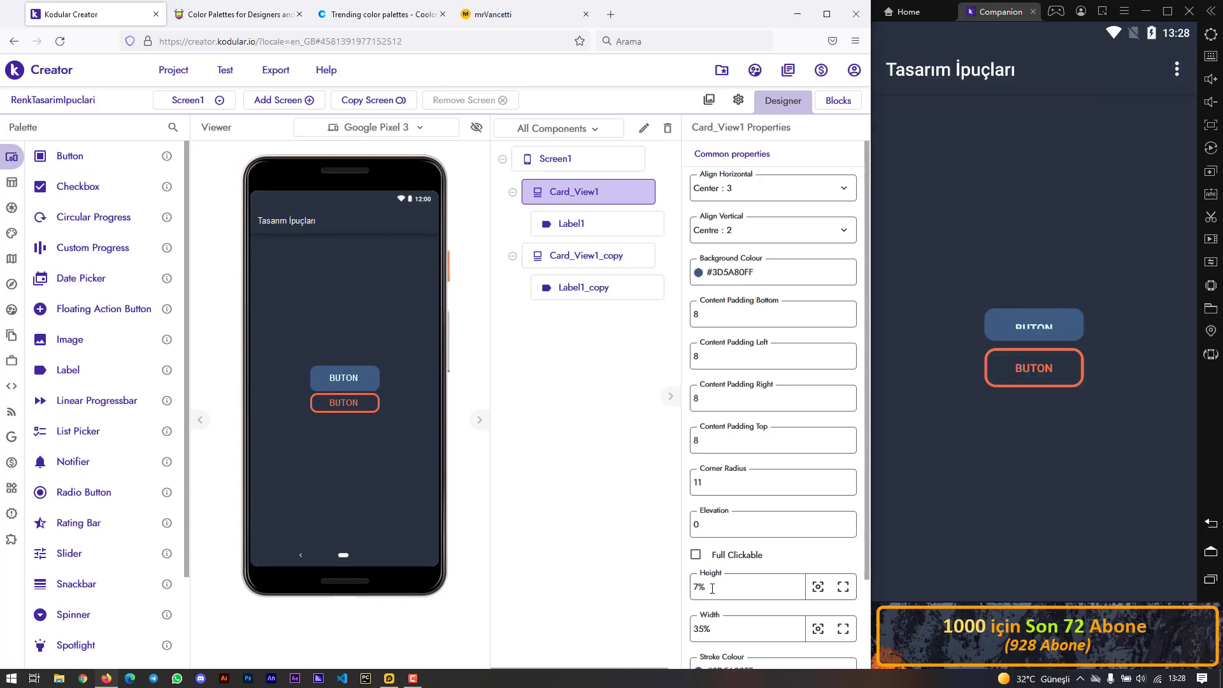
left_click_drag(715, 585, 691, 599)
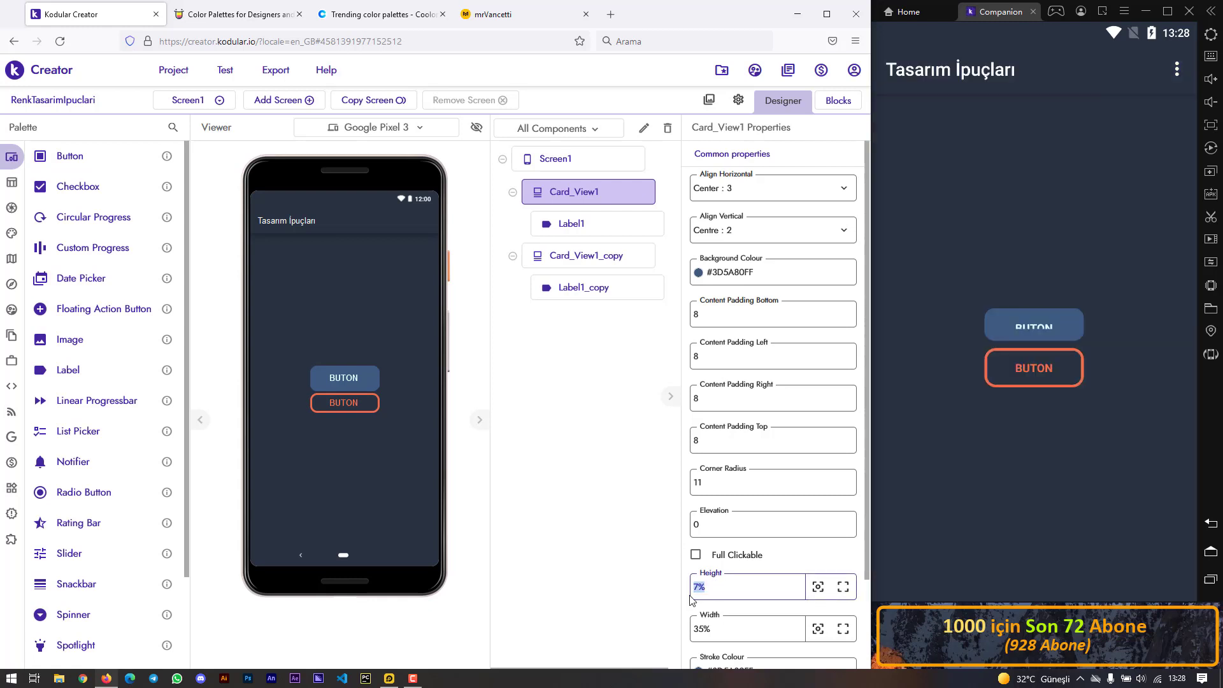
left_click(817, 587)
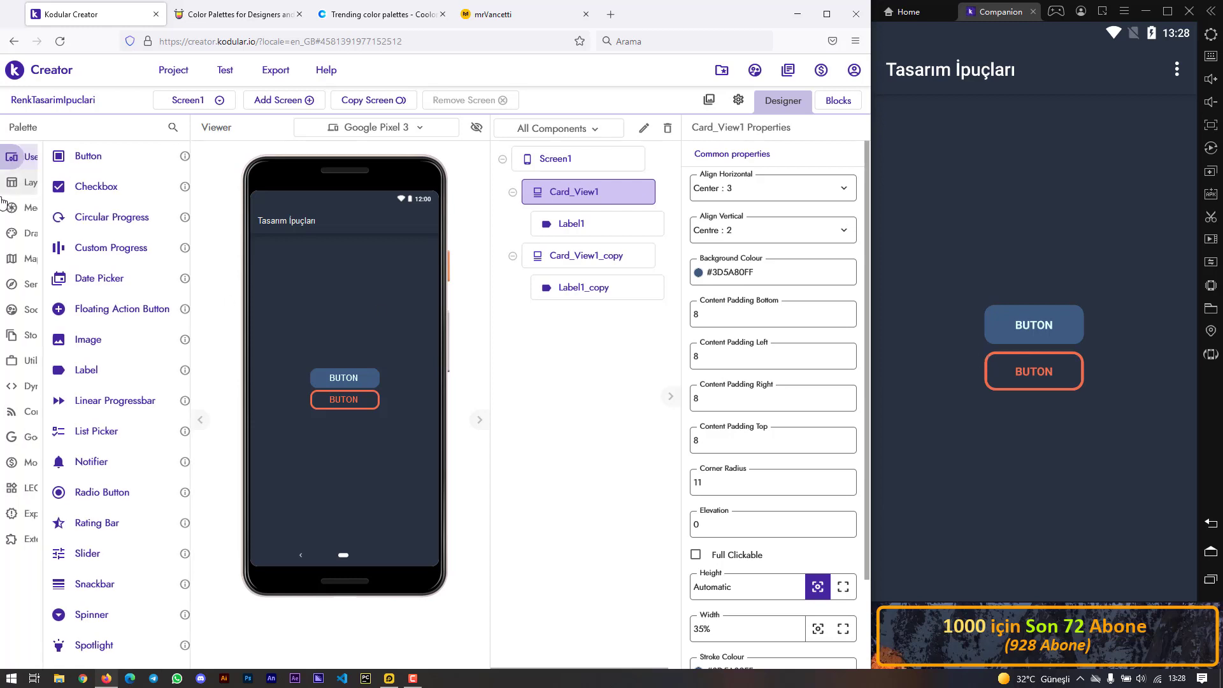
- Add a Horizontal Arrangement below the buttons with Width set to Fill parent
left_click(45, 182)
left_click(52, 208)
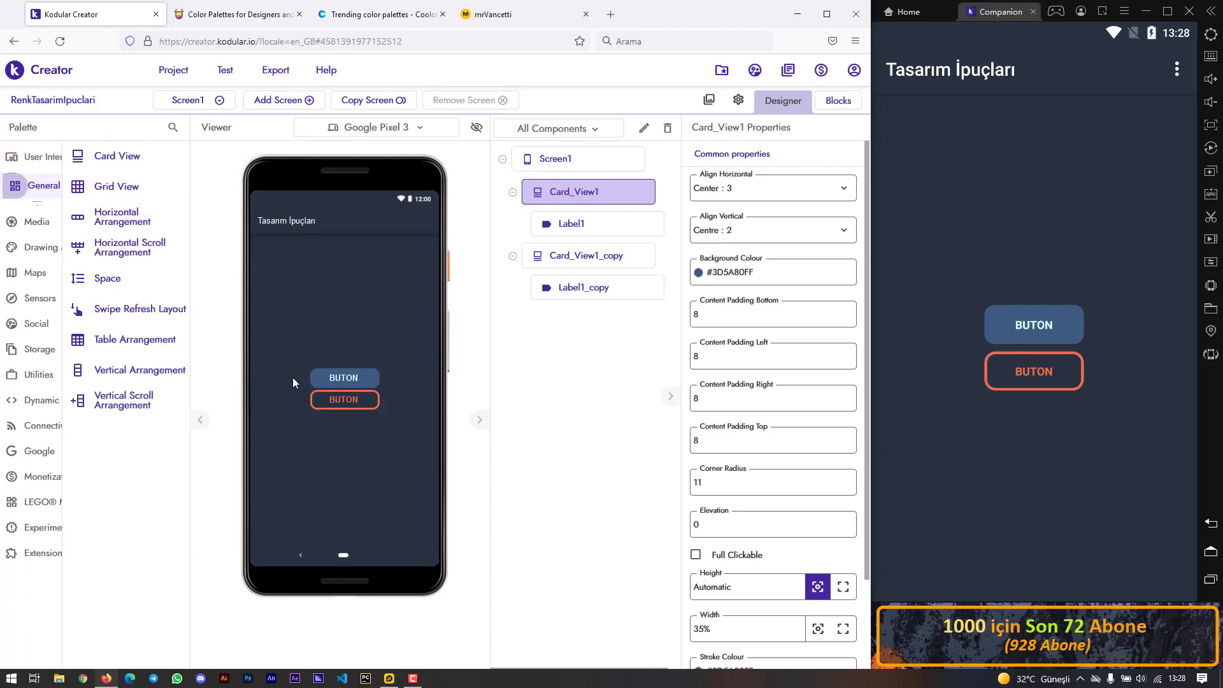
left_click_drag(82, 228, 267, 452)
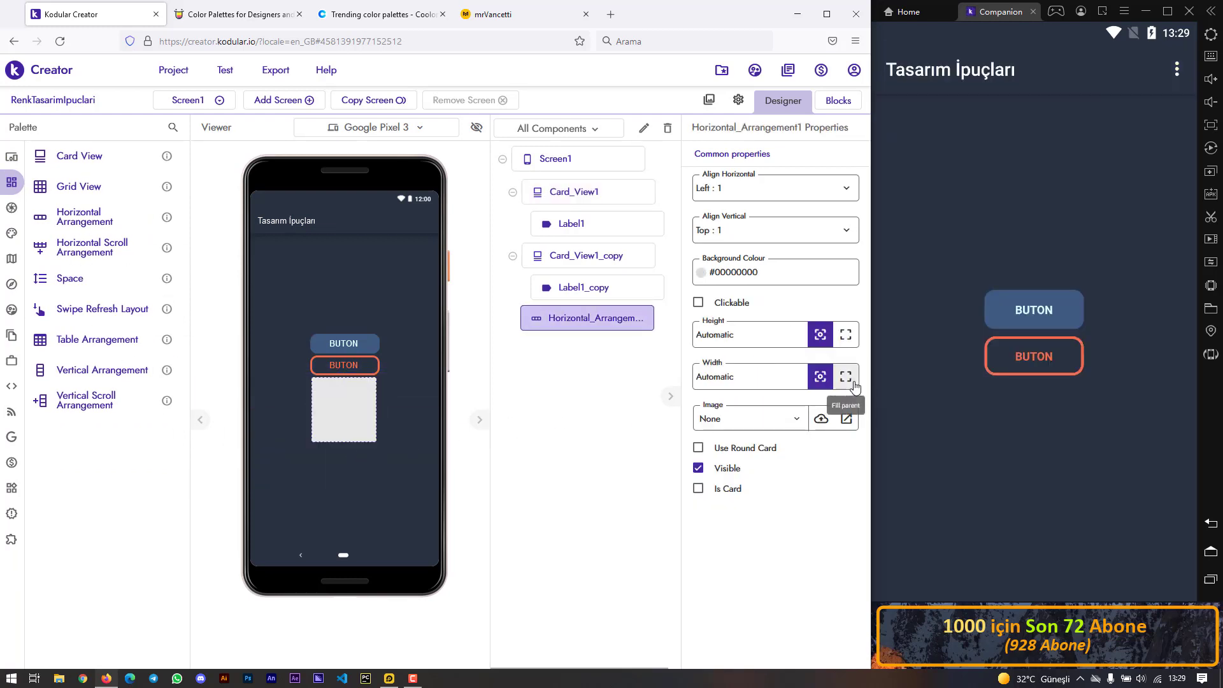
left_click(845, 376)
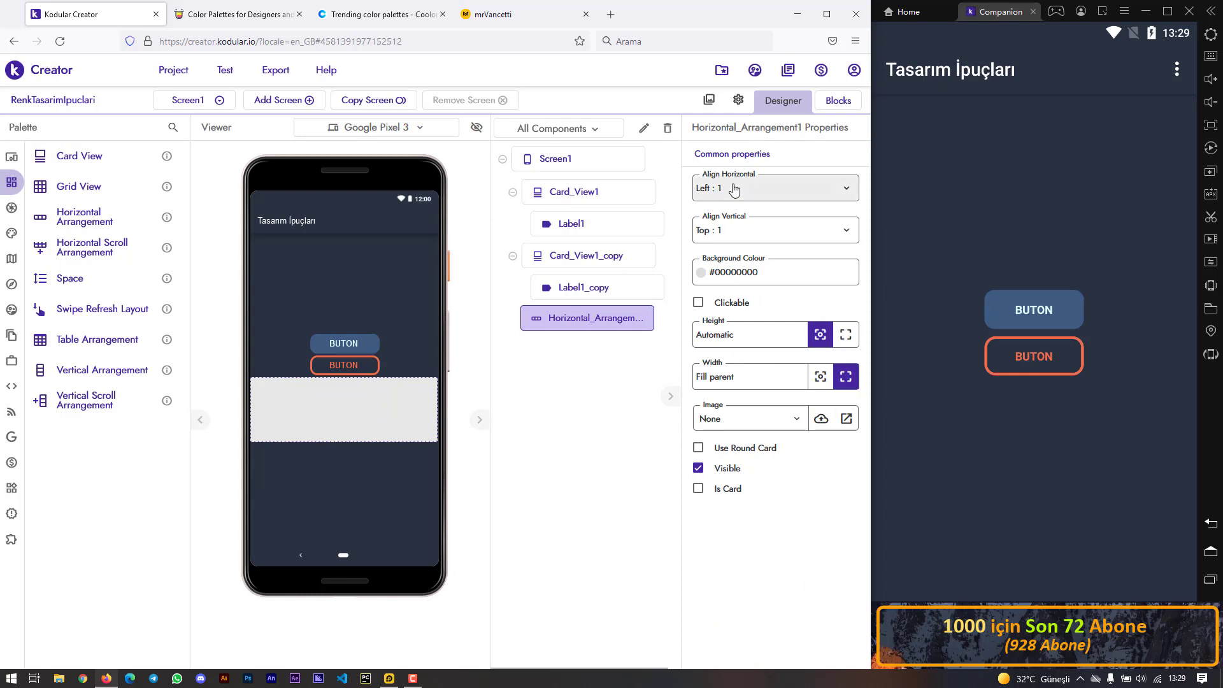
- Centre the arrangement's contents horizontally and vertically, and move the orange card into it
left_click(734, 189)
left_click(723, 236)
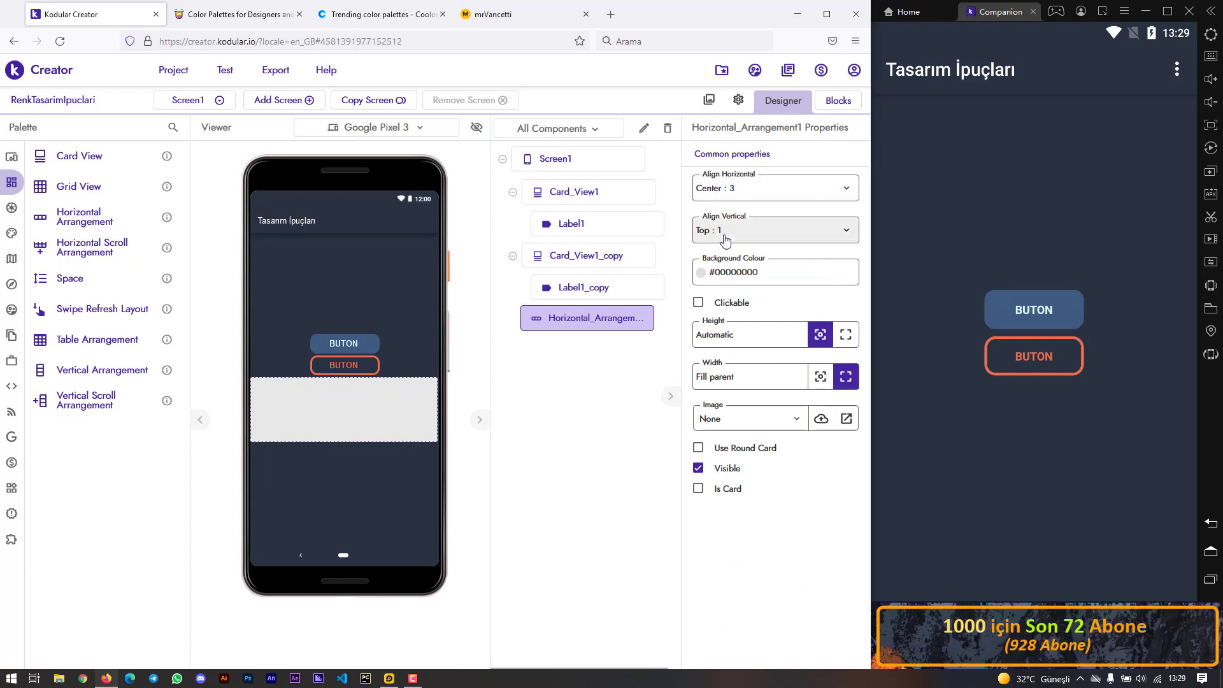
left_click(725, 237)
left_click(733, 279)
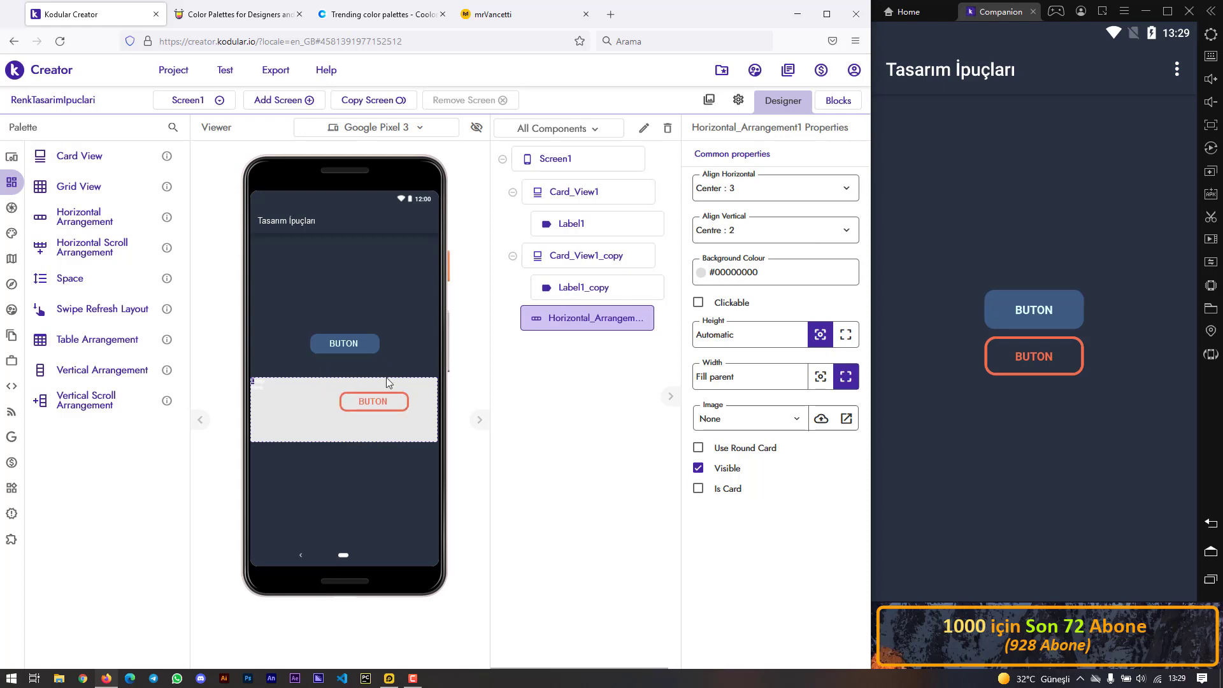
mouse_move(357, 365)
left_mouse_down()
mouse_move(369, 401)
mouse_move(401, 398)
left_mouse_up()
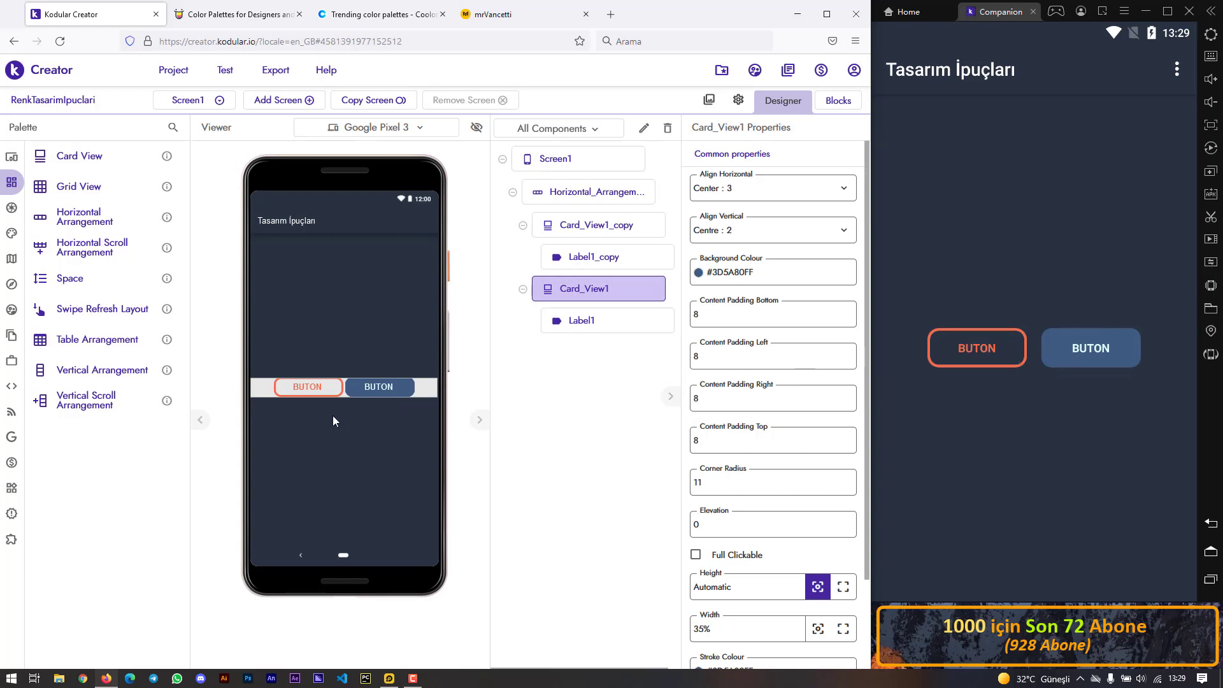
- Set Screen1's vertical alignment to Bottom : 3
left_click(372, 325)
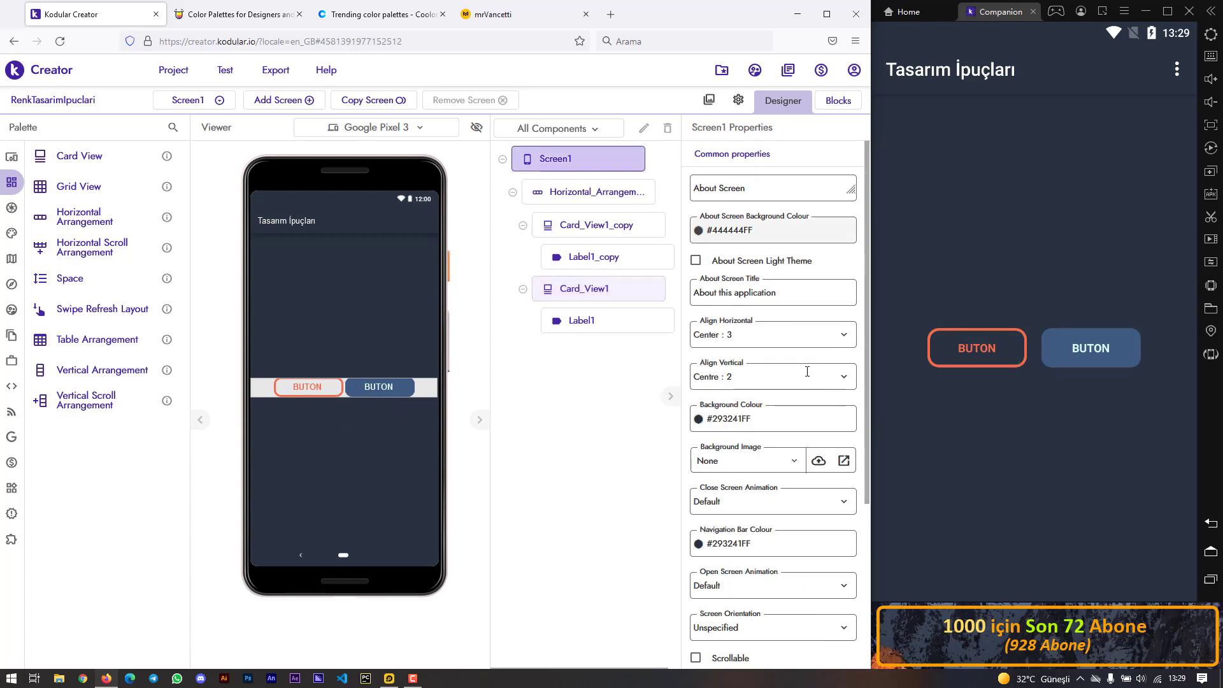
left_click(753, 377)
left_click(731, 447)
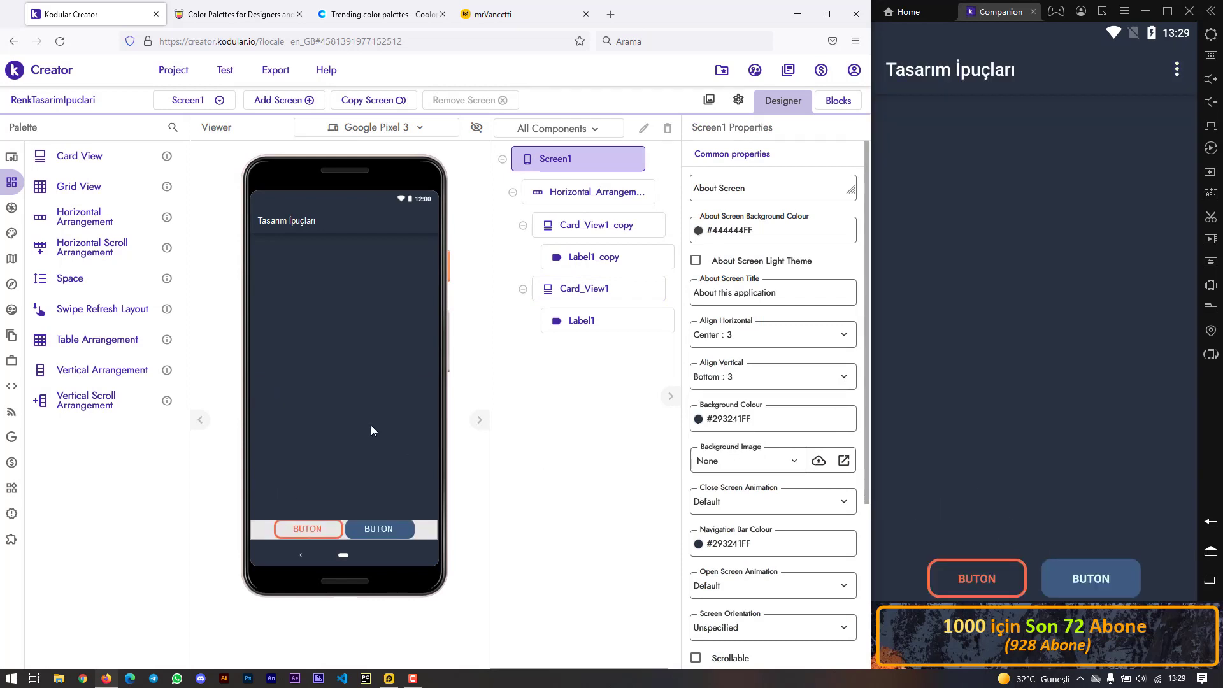
- Add a Space component below the button row with Height 5%
left_click_drag(70, 279, 338, 543)
double_click(750, 194)
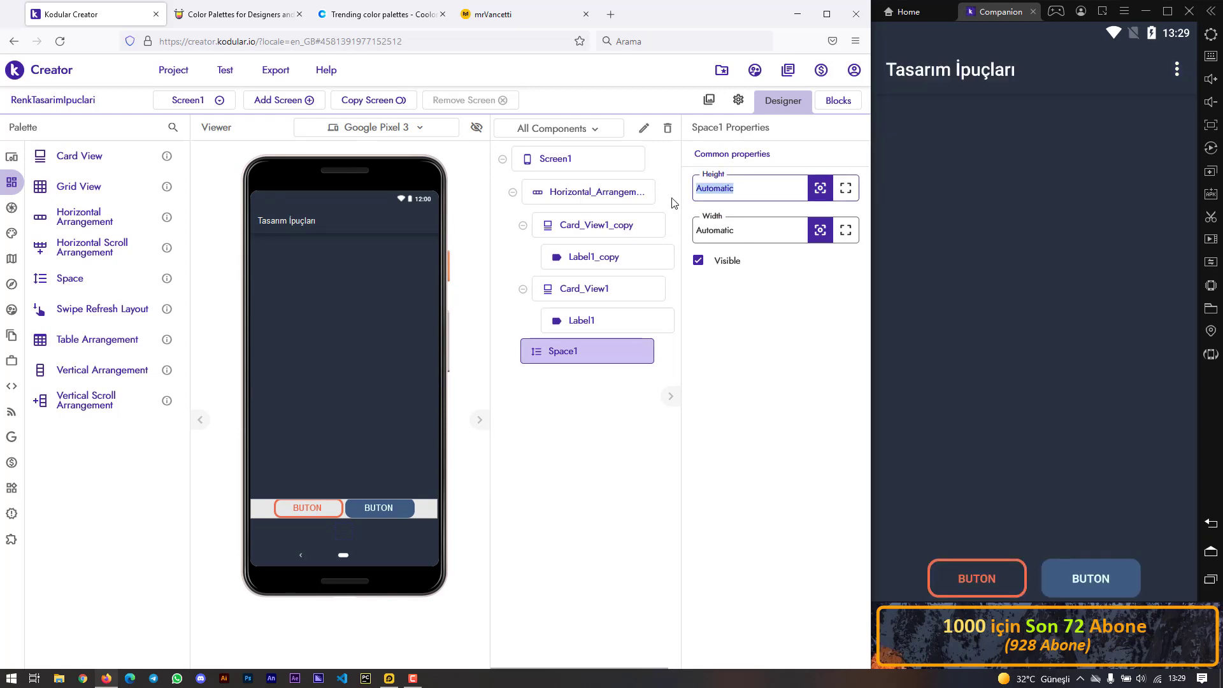
type("5%")
key("Return")
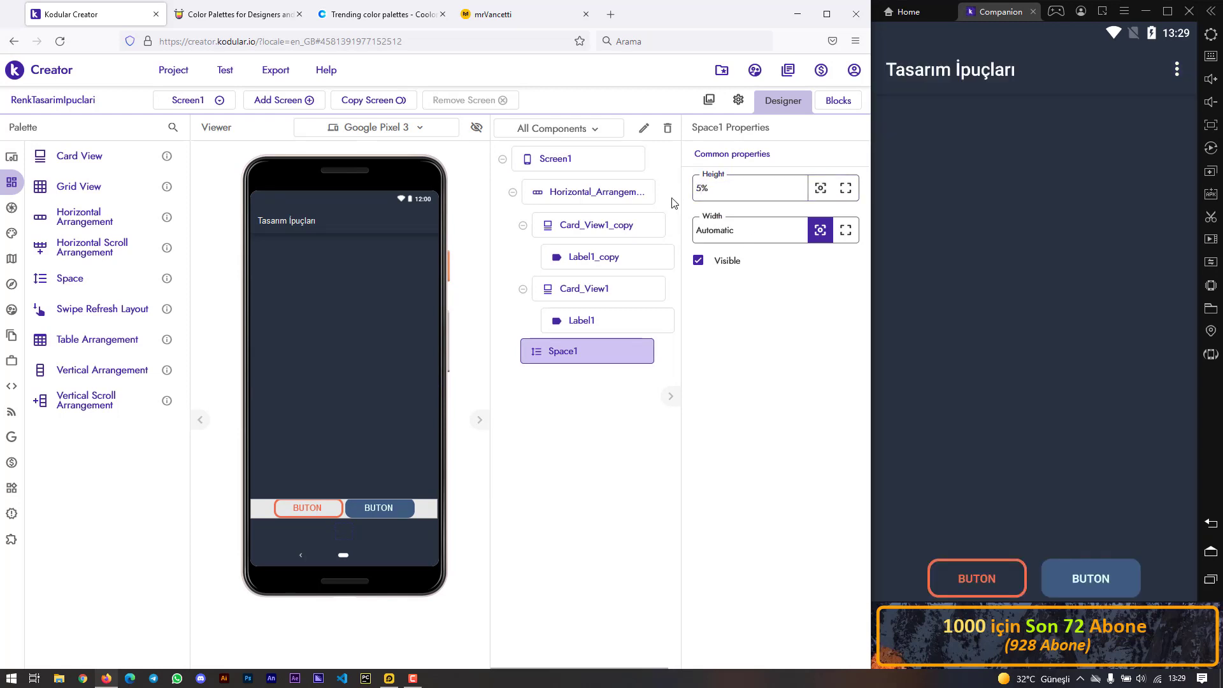
- Change the orange card's label text to 'Giriş Yap'
left_click(322, 508)
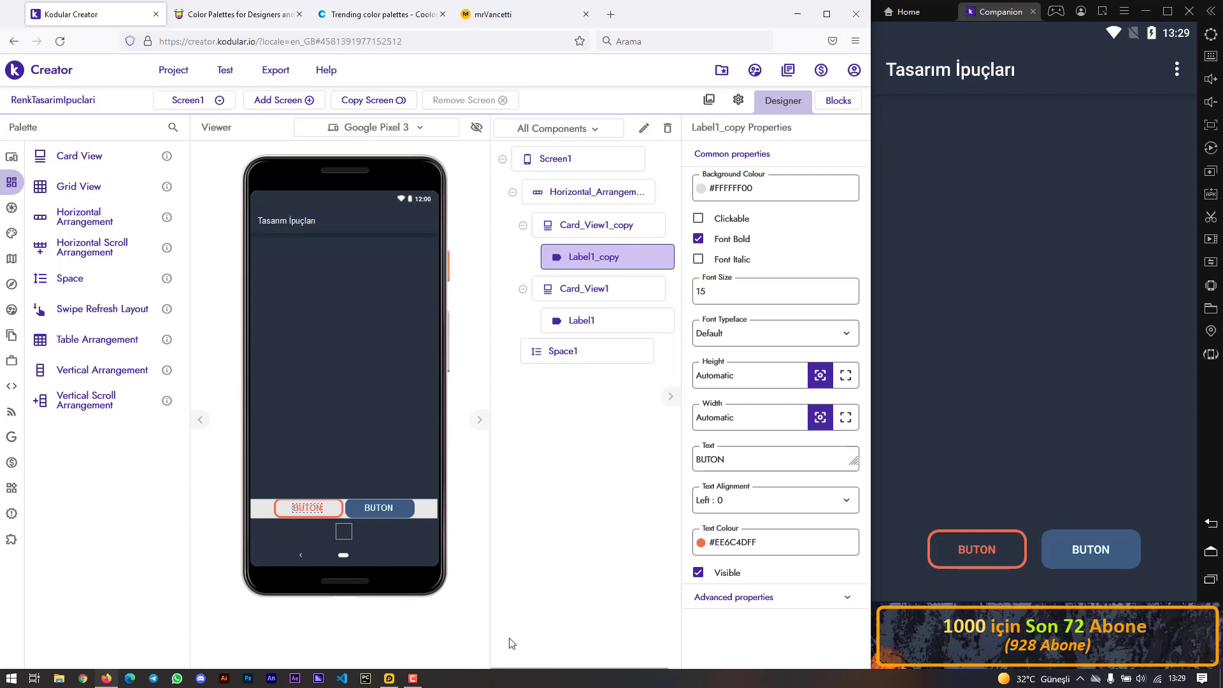
double_click(740, 470)
type("Giriş")
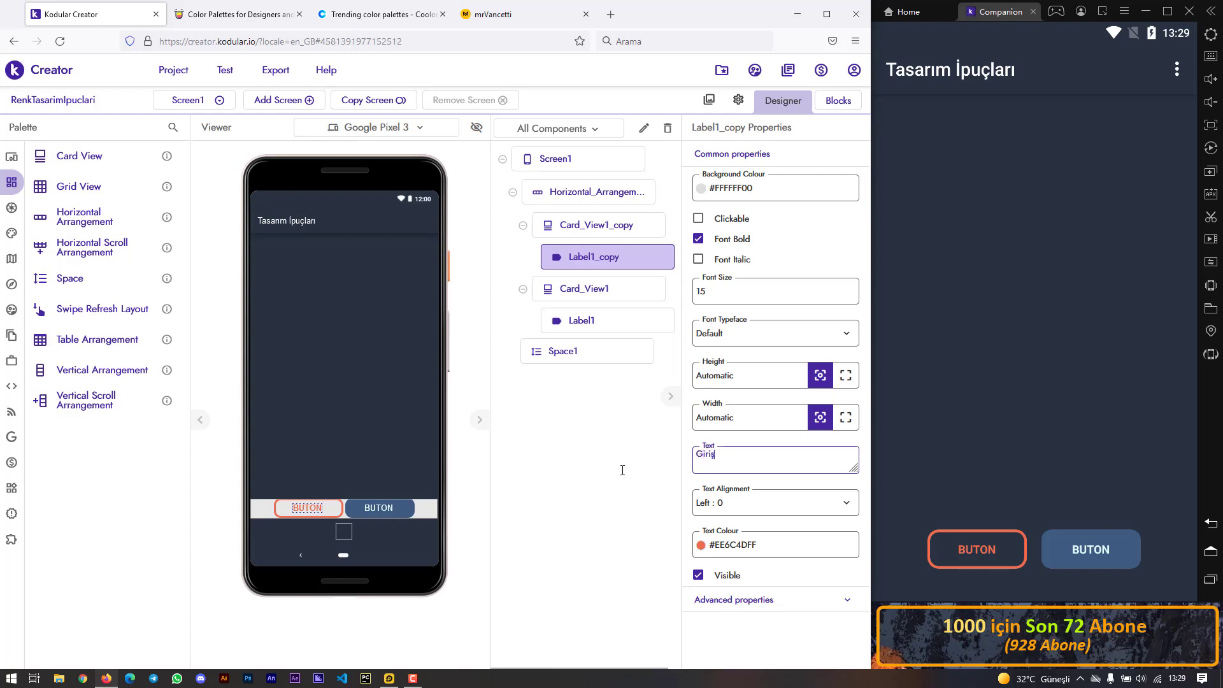
type(" YAp")
type("p")
key("Return")
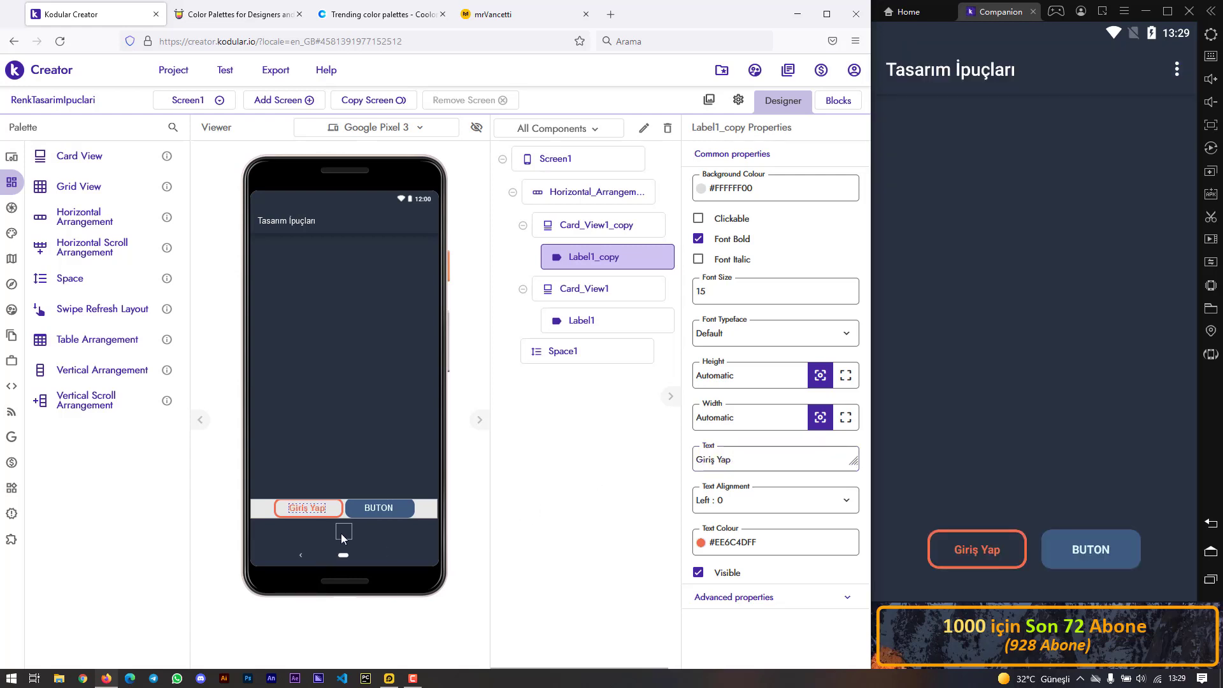
- Change the blue card's label text to 'Kaydol'
left_click(606, 320)
left_click_drag(726, 453, 657, 470)
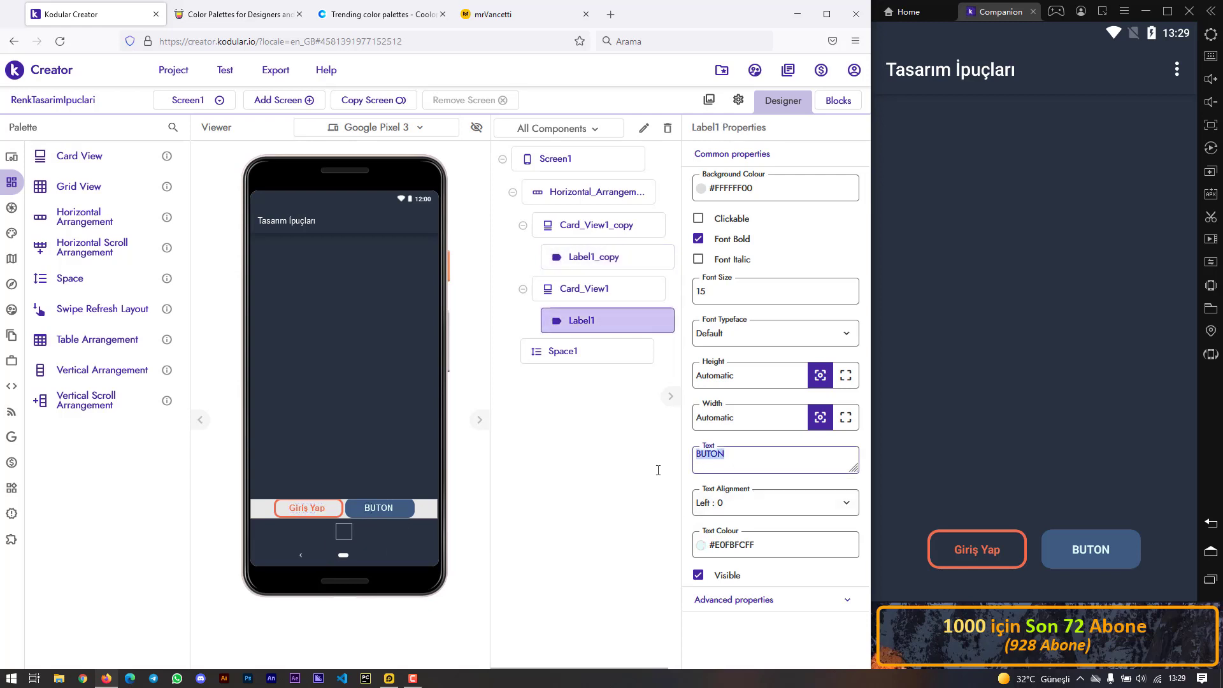
type("KA")
key("BackSpace")
key("BackSpace")
type("dol")
key("Return")
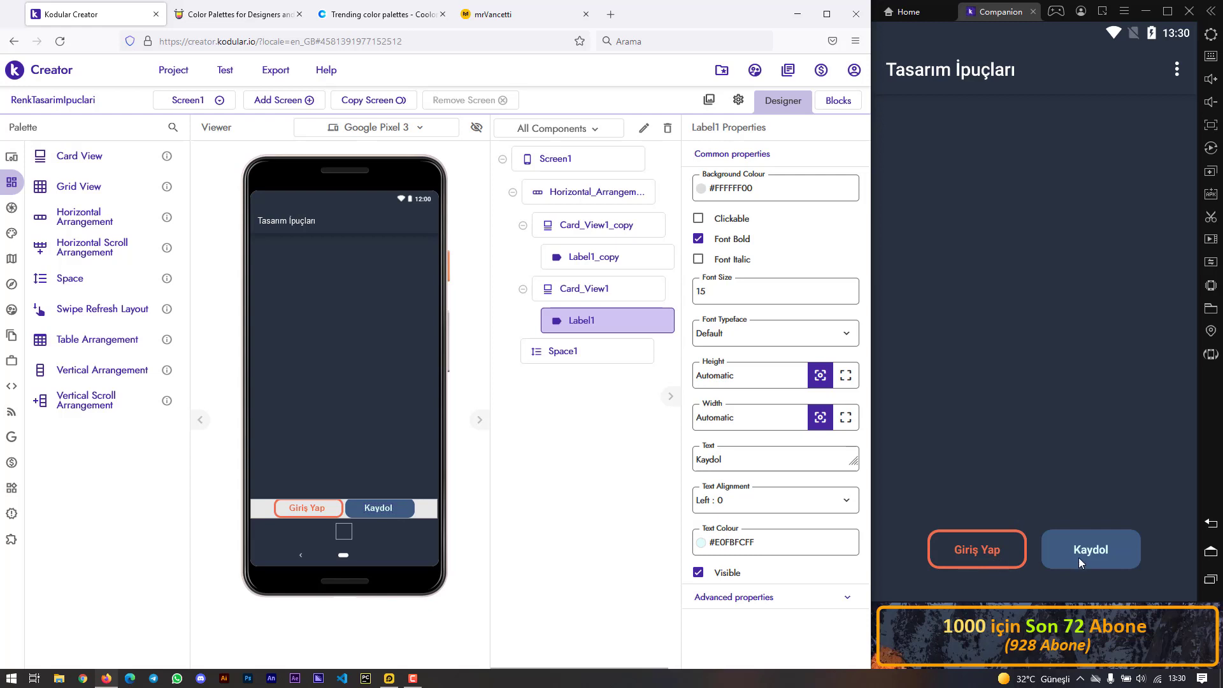
- Make the Kaydol card's background colour fully transparent (#FFFFFF00)
left_click(410, 513)
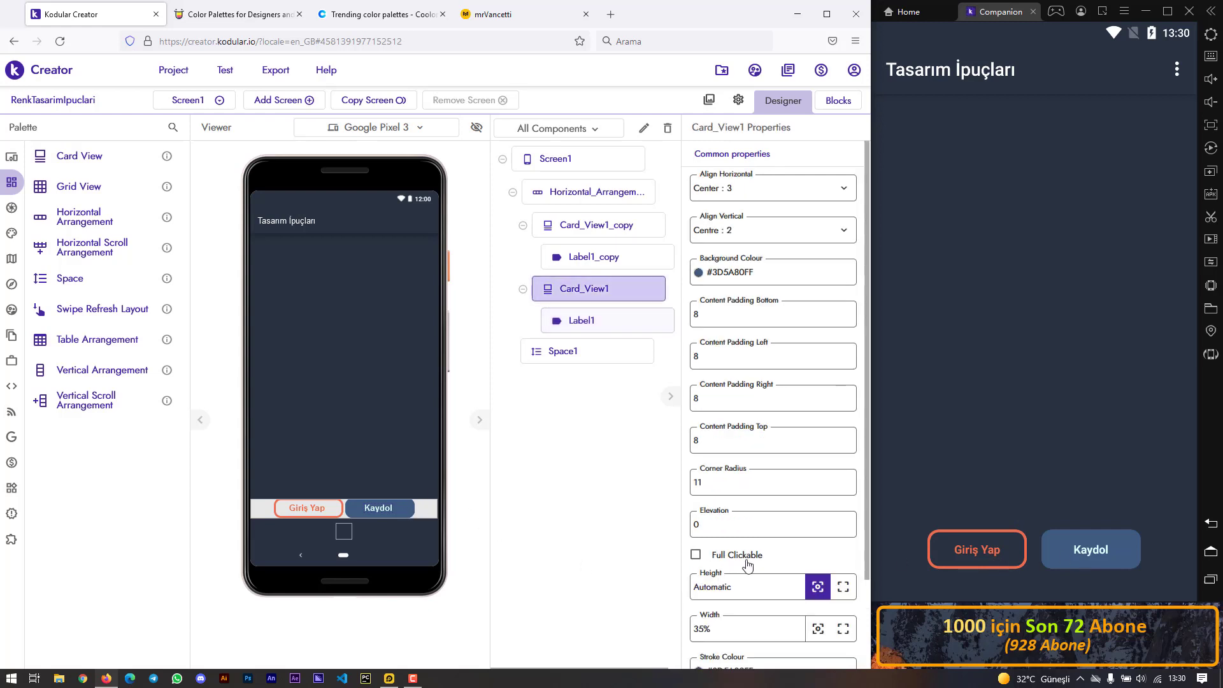
scroll(732, 591, "down", 3)
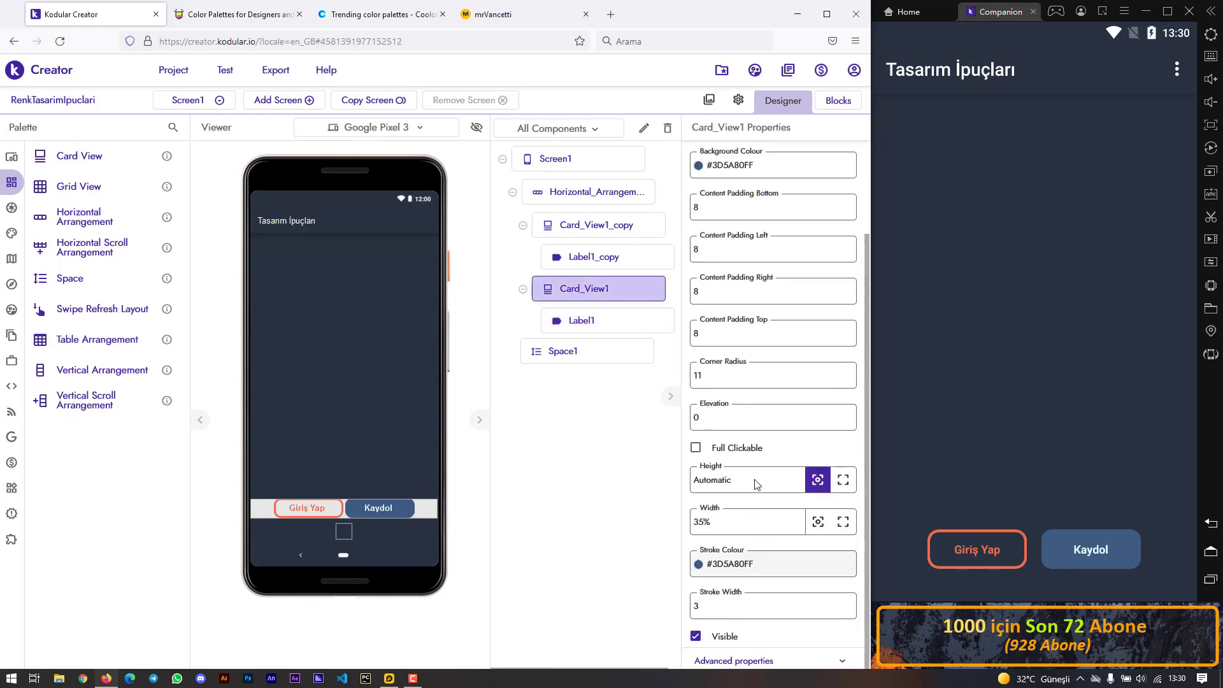
scroll(735, 424, "up", 2)
left_click(772, 271)
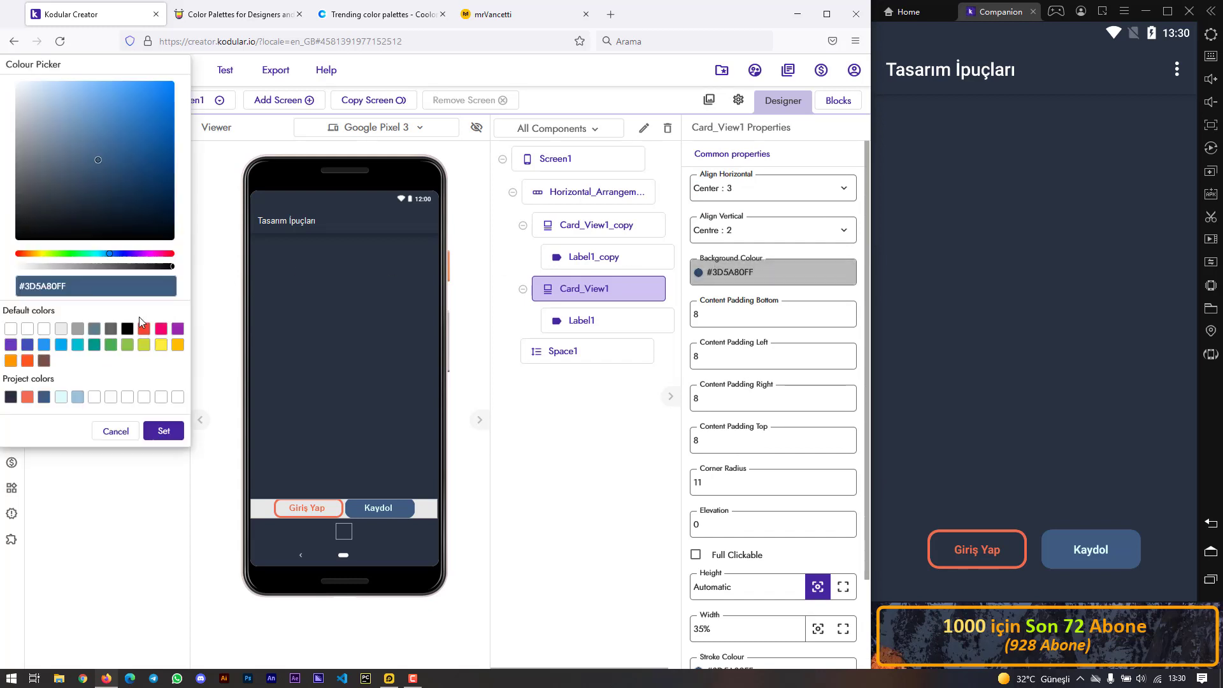
left_click(28, 327)
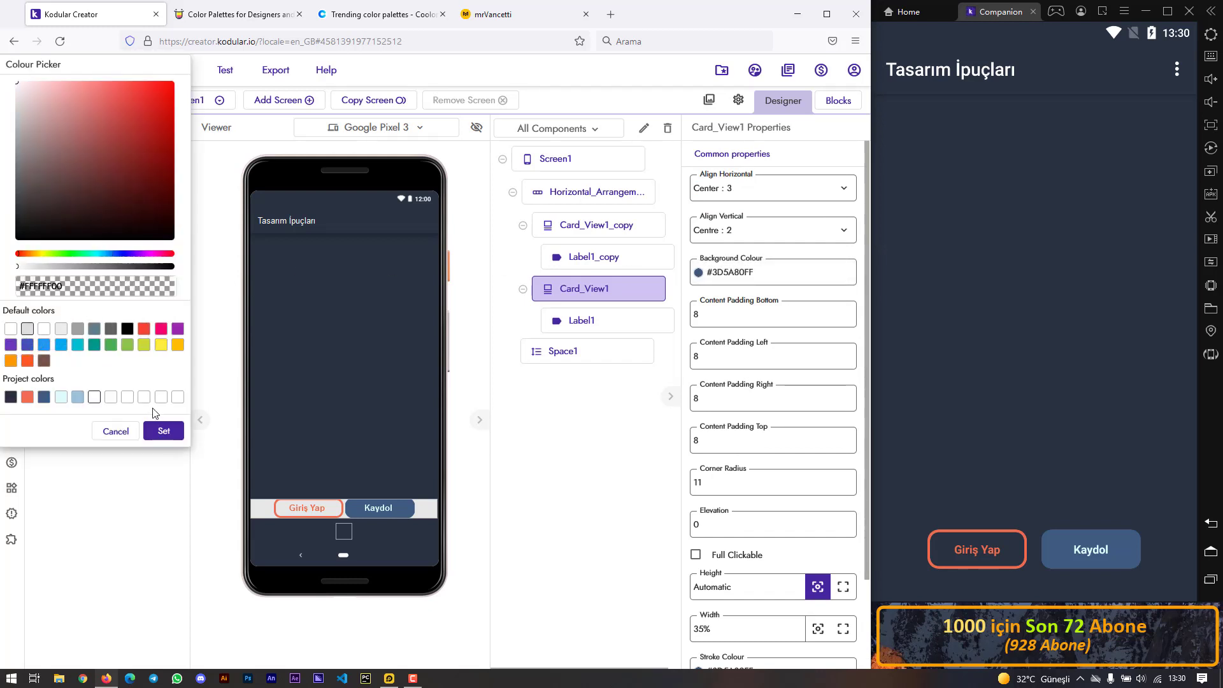
left_click(164, 431)
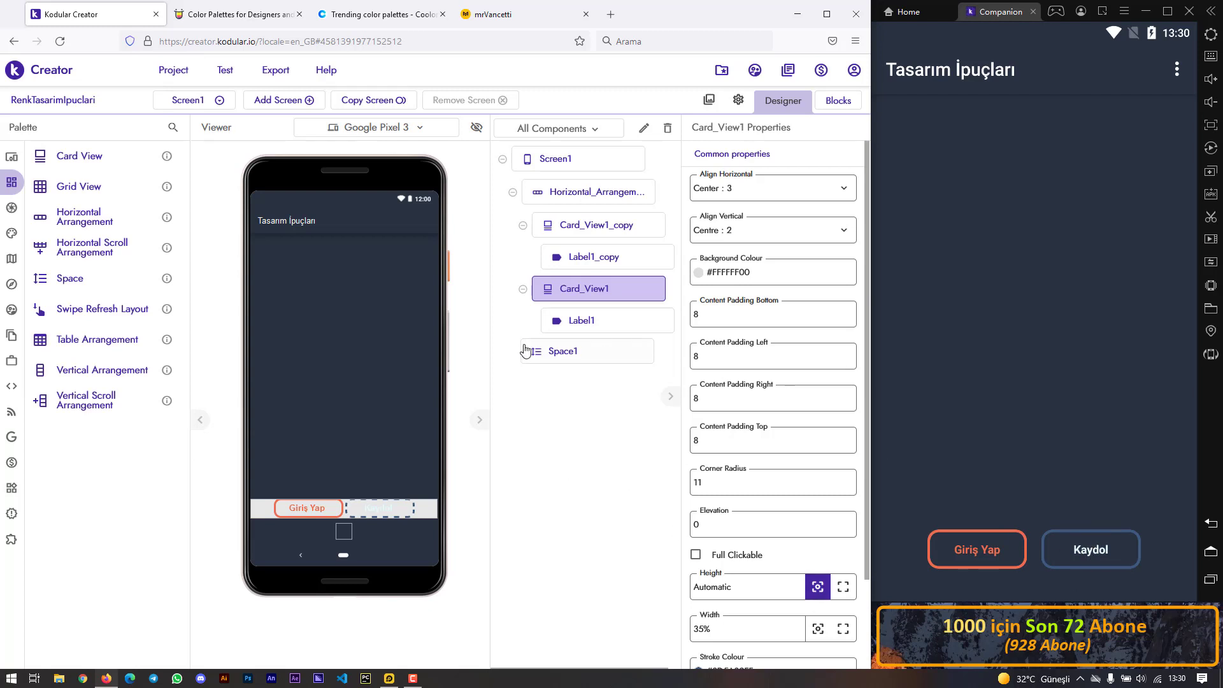
- Set the Kaydol label's text colour to white, after briefly trying navy #3D5A80
left_click(569, 321)
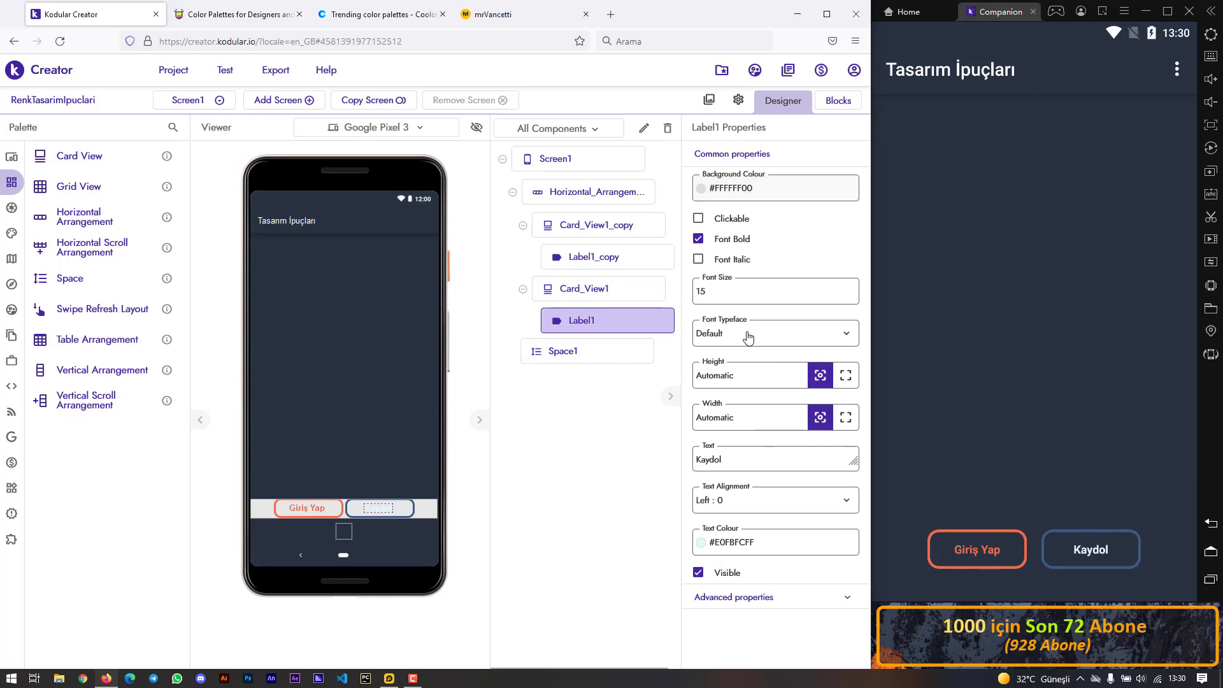
left_click(745, 543)
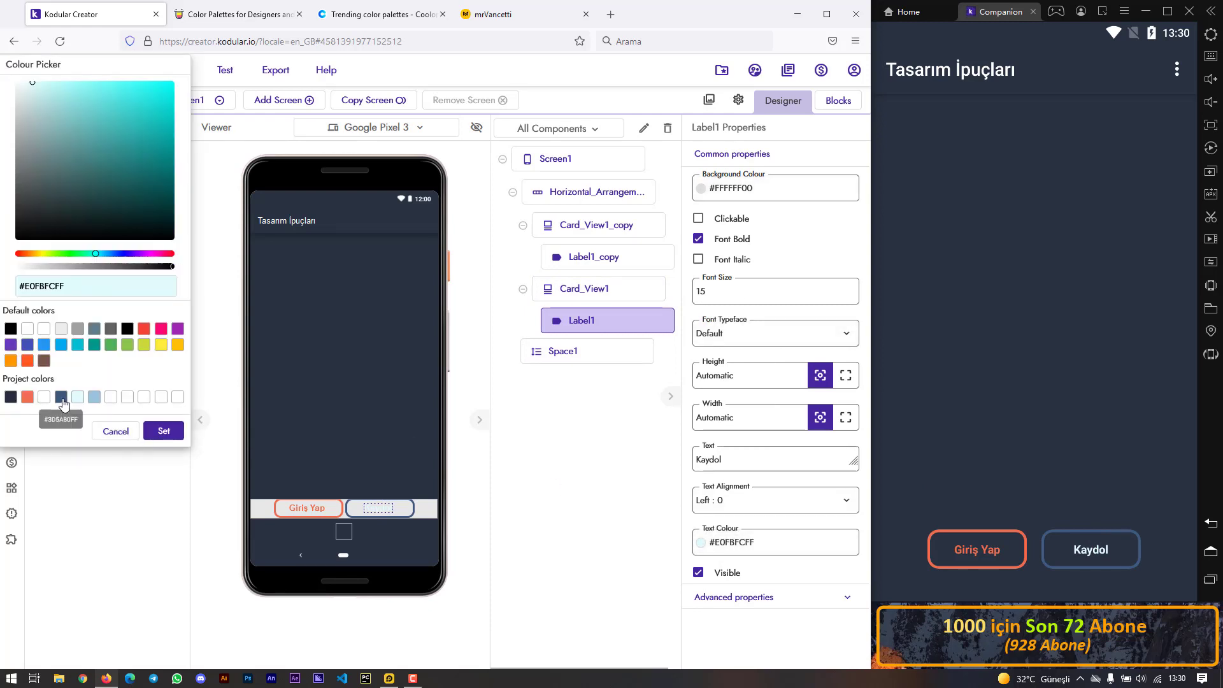
left_click(62, 397)
left_click(164, 431)
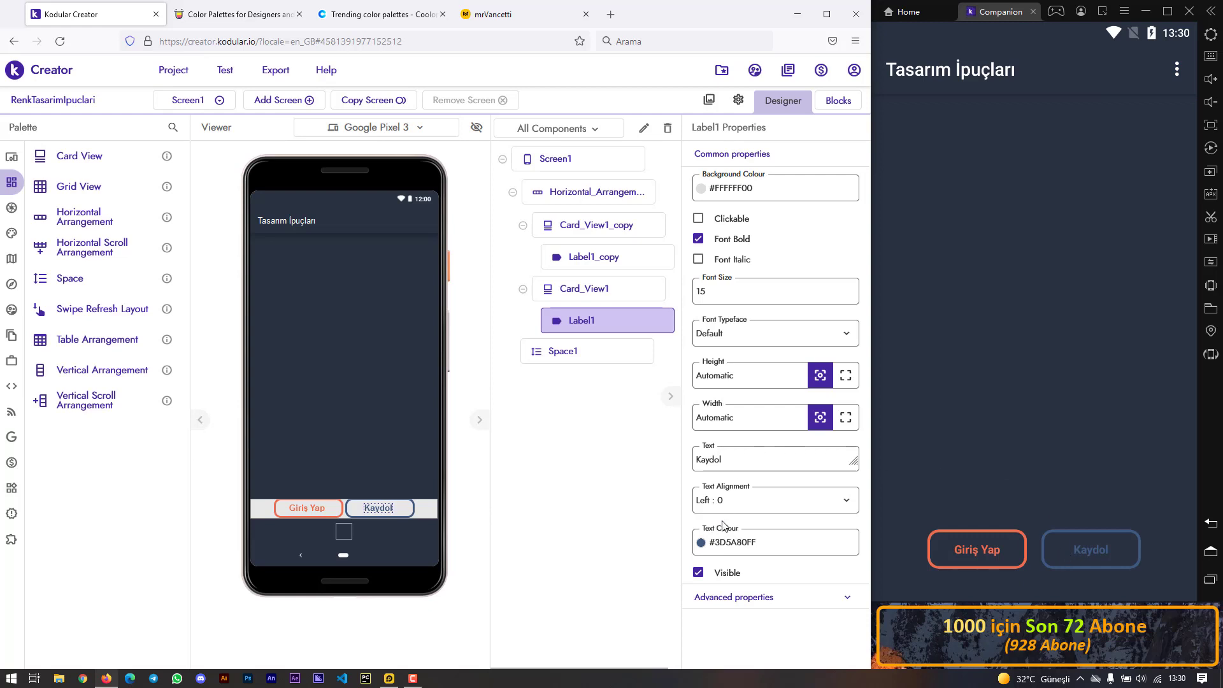
left_click(729, 542)
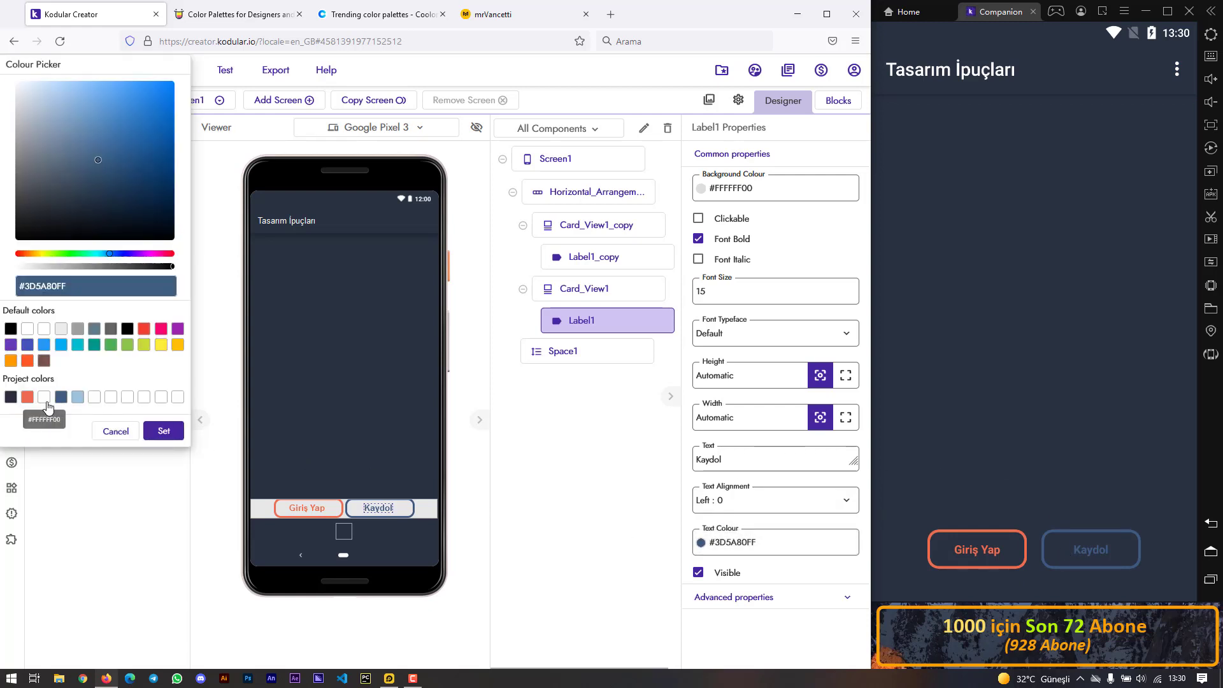
left_click(43, 329)
left_click(162, 437)
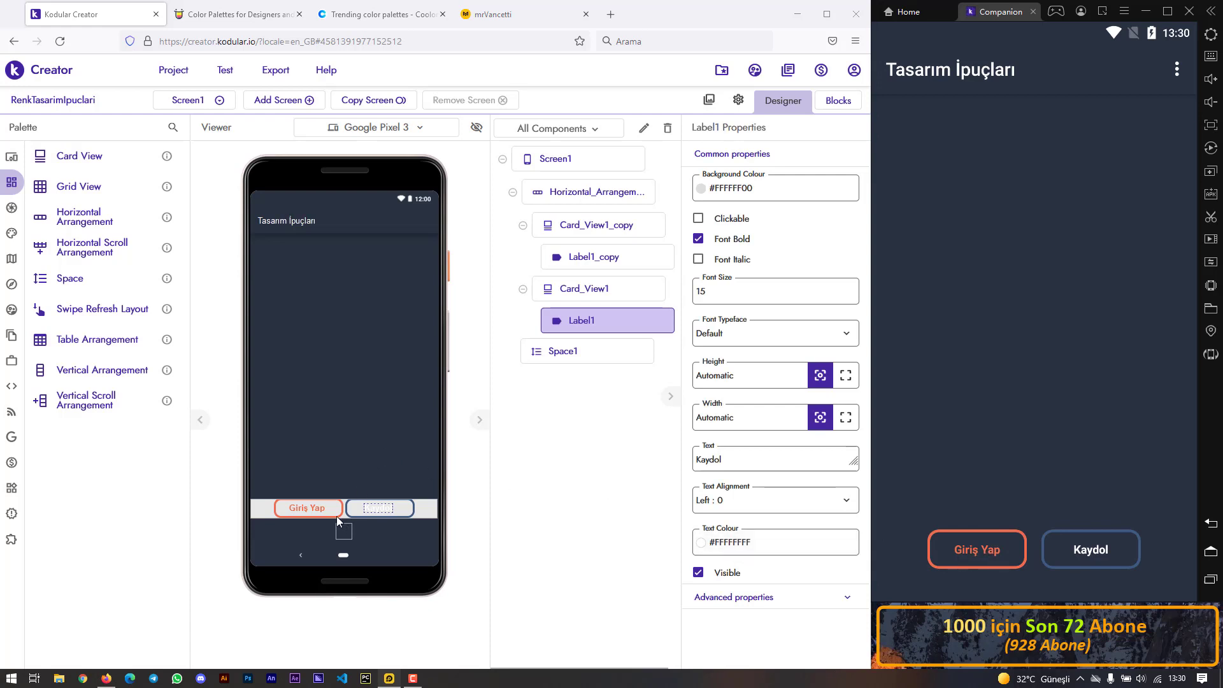
- Set the Giriş Yap label's text colour to white #FFFFFFFF
left_click(307, 508)
left_click(775, 542)
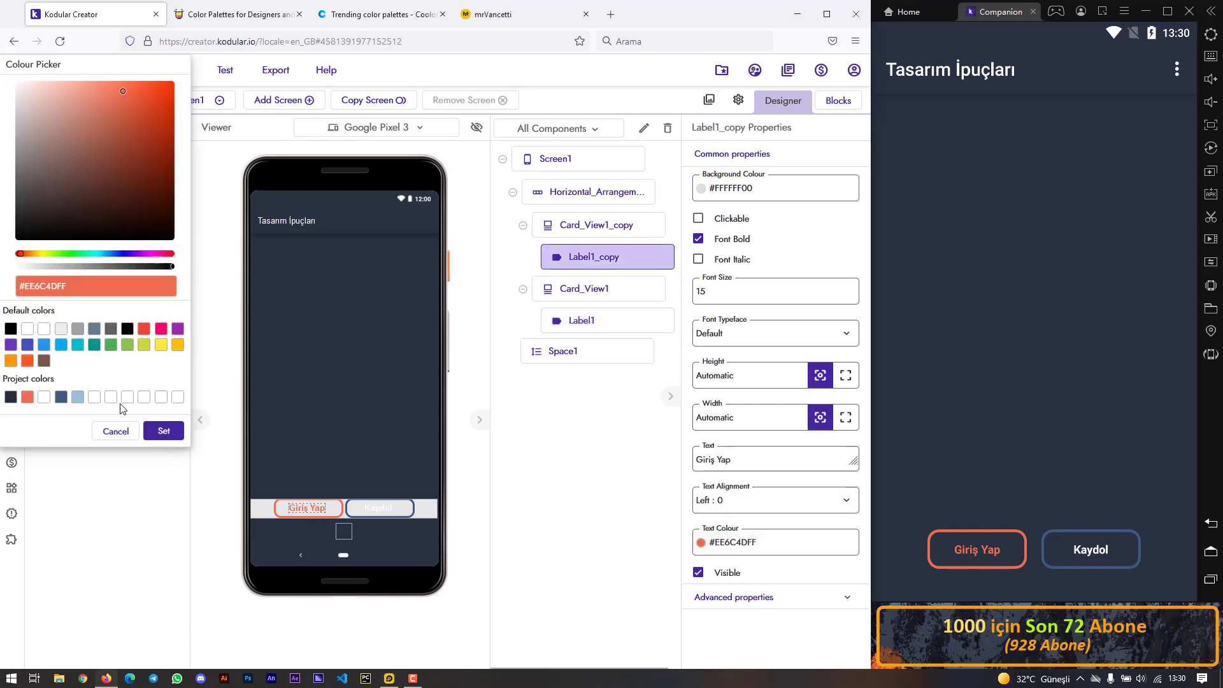
left_click(94, 396)
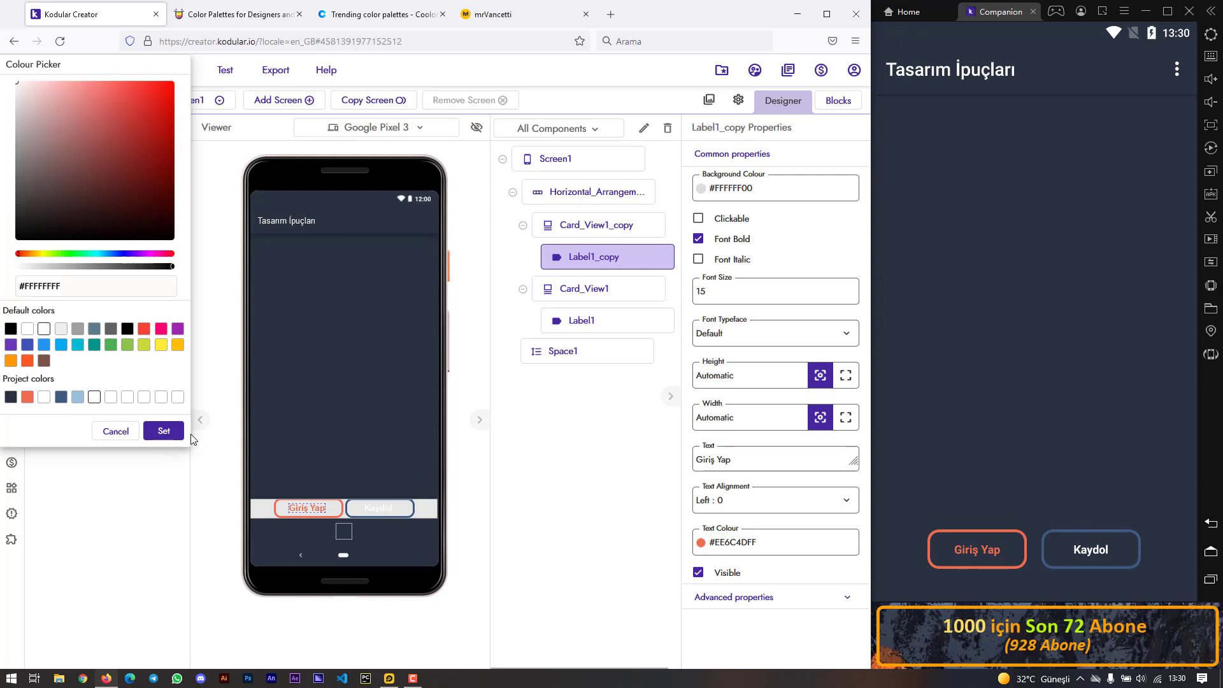
left_click(164, 430)
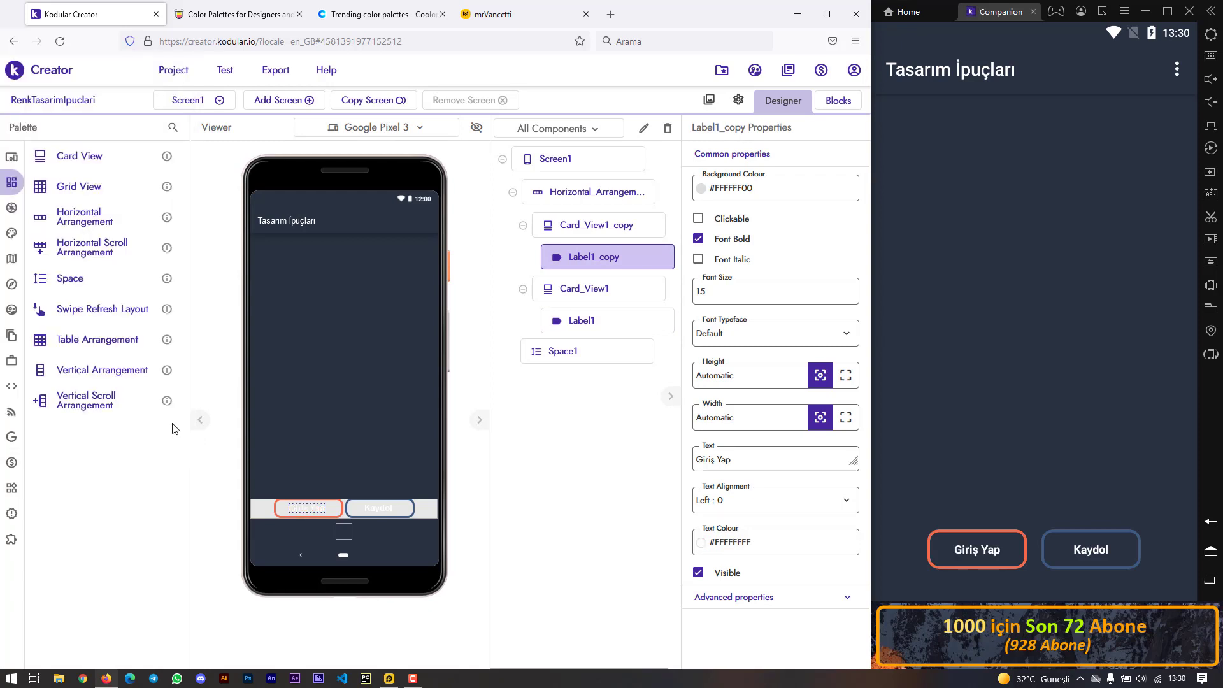
left_click(338, 515)
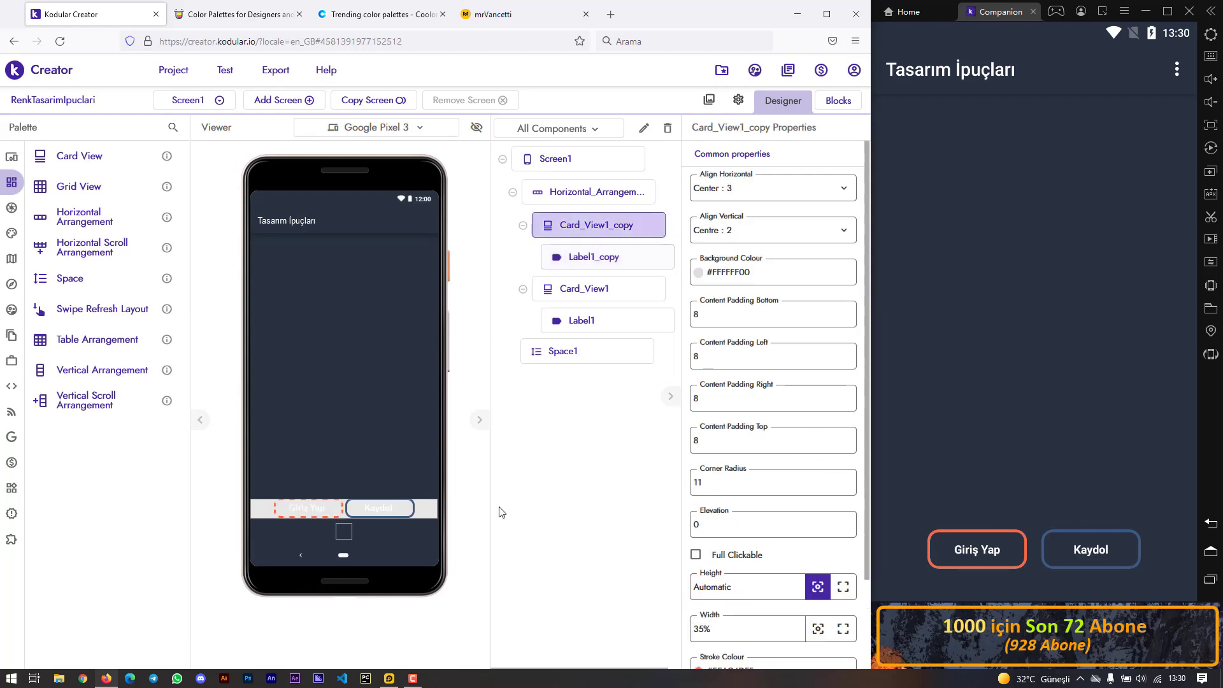
left_click(410, 509)
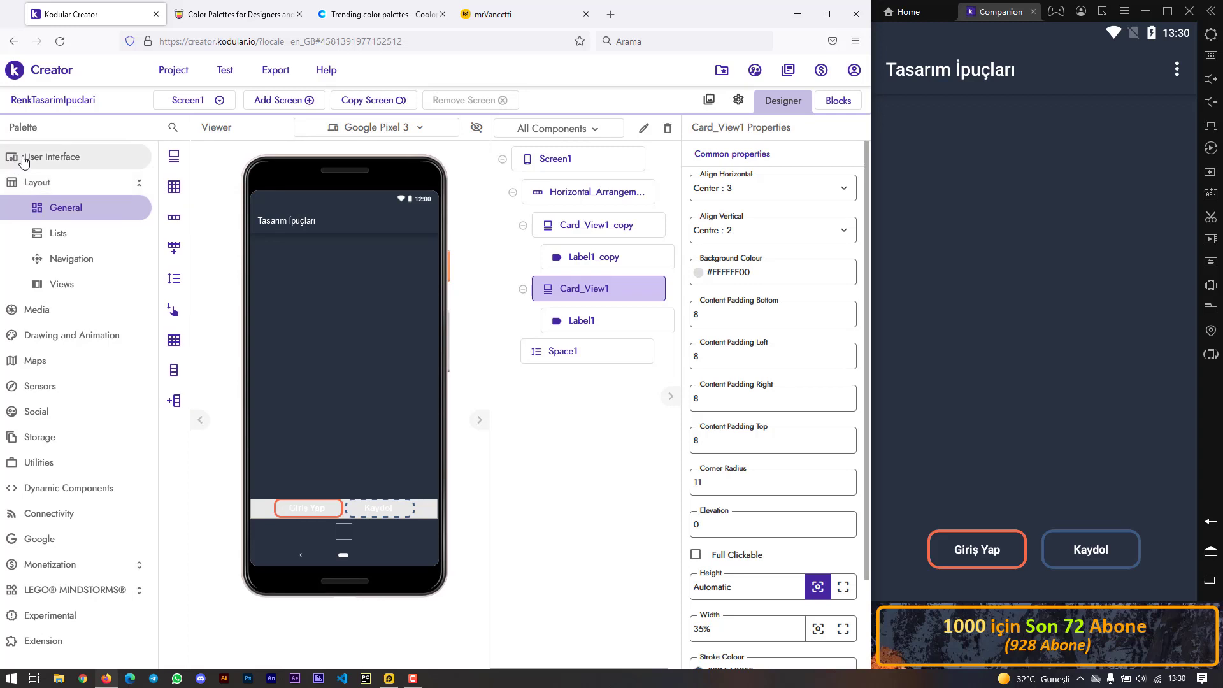
left_click(13, 163)
mouse_move(69, 156)
left_mouse_down()
mouse_move(355, 368)
mouse_move(342, 419)
left_mouse_up()
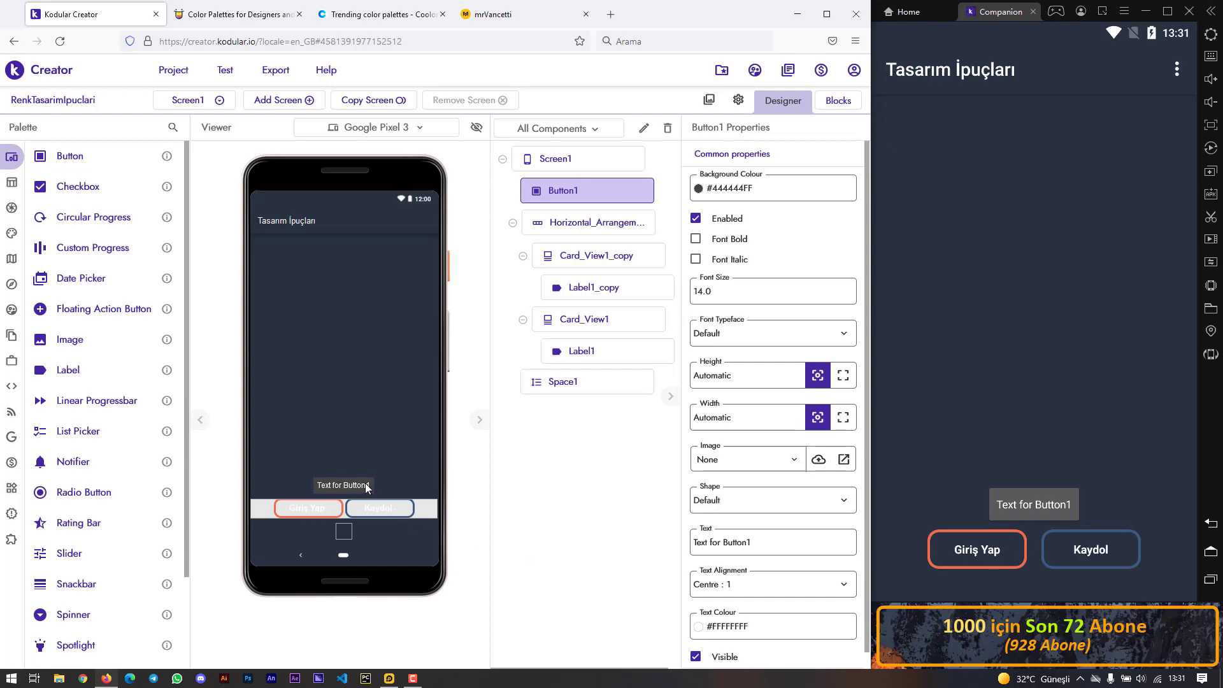
left_click(667, 128)
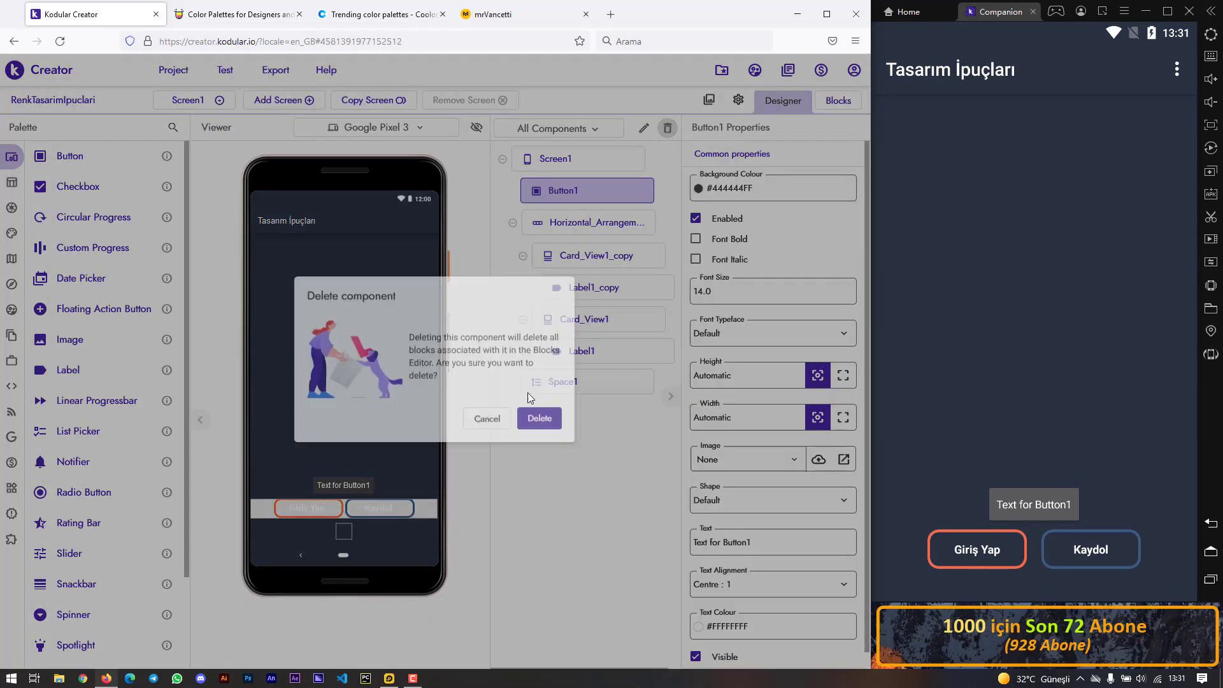
left_click(536, 425)
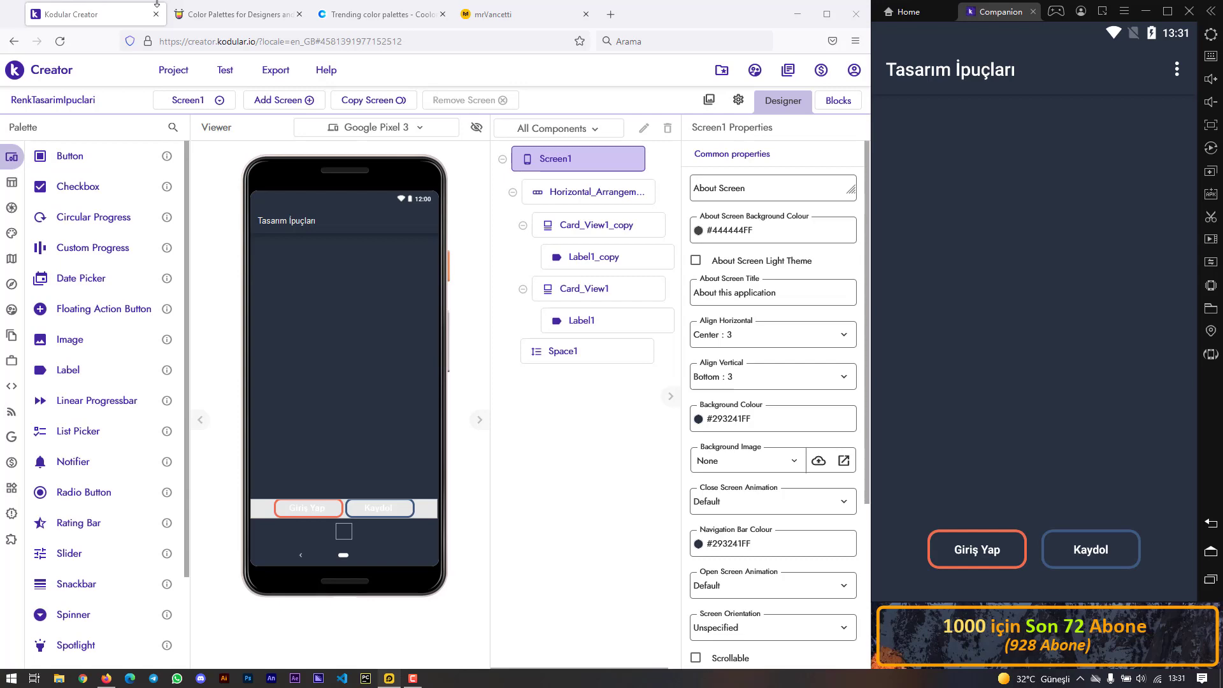
left_click(229, 14)
left_click(213, 46)
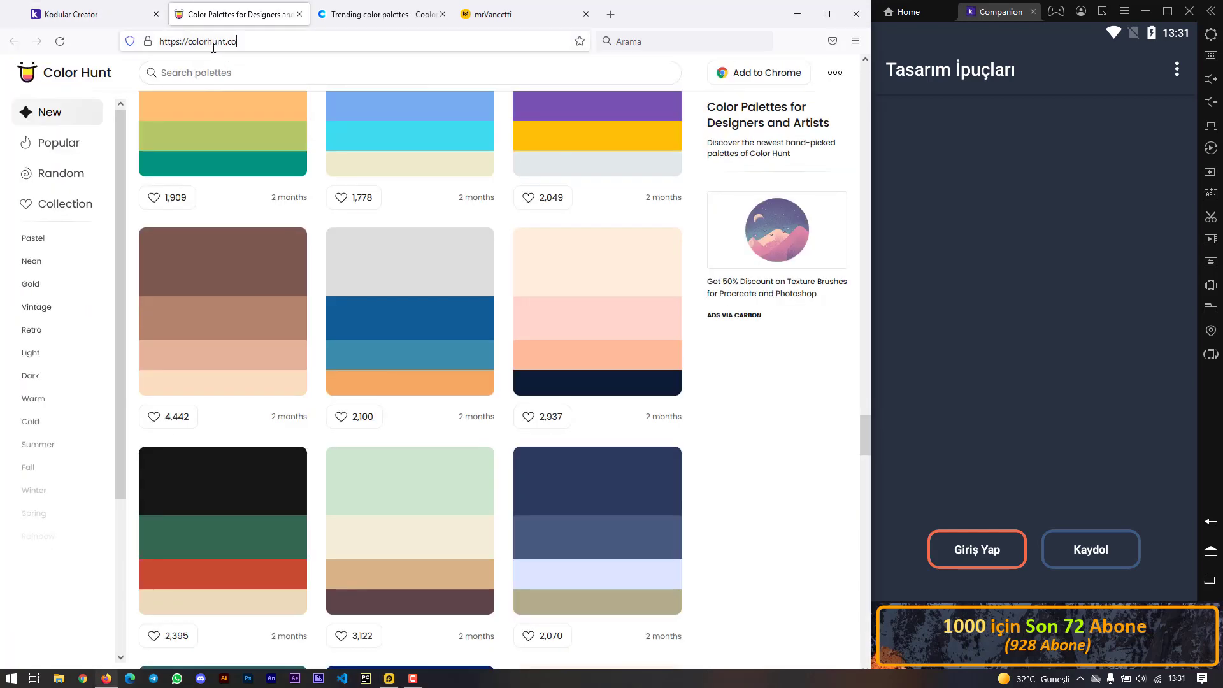
left_click(370, 14)
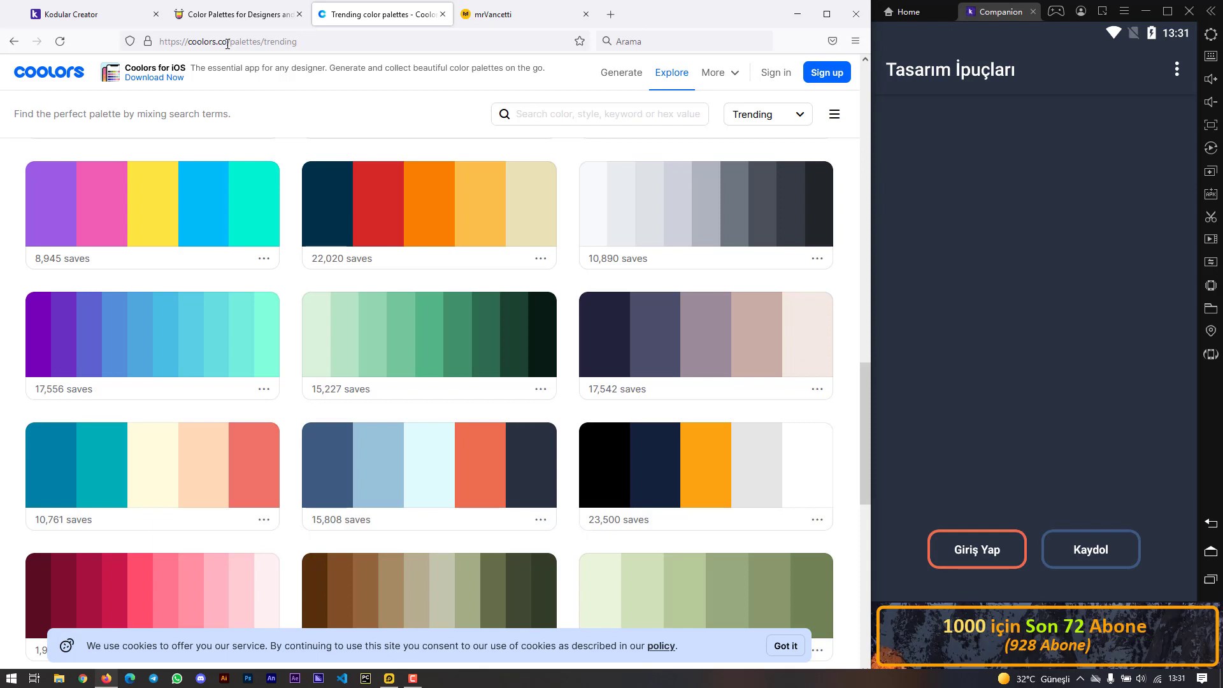
left_click(58, 14)
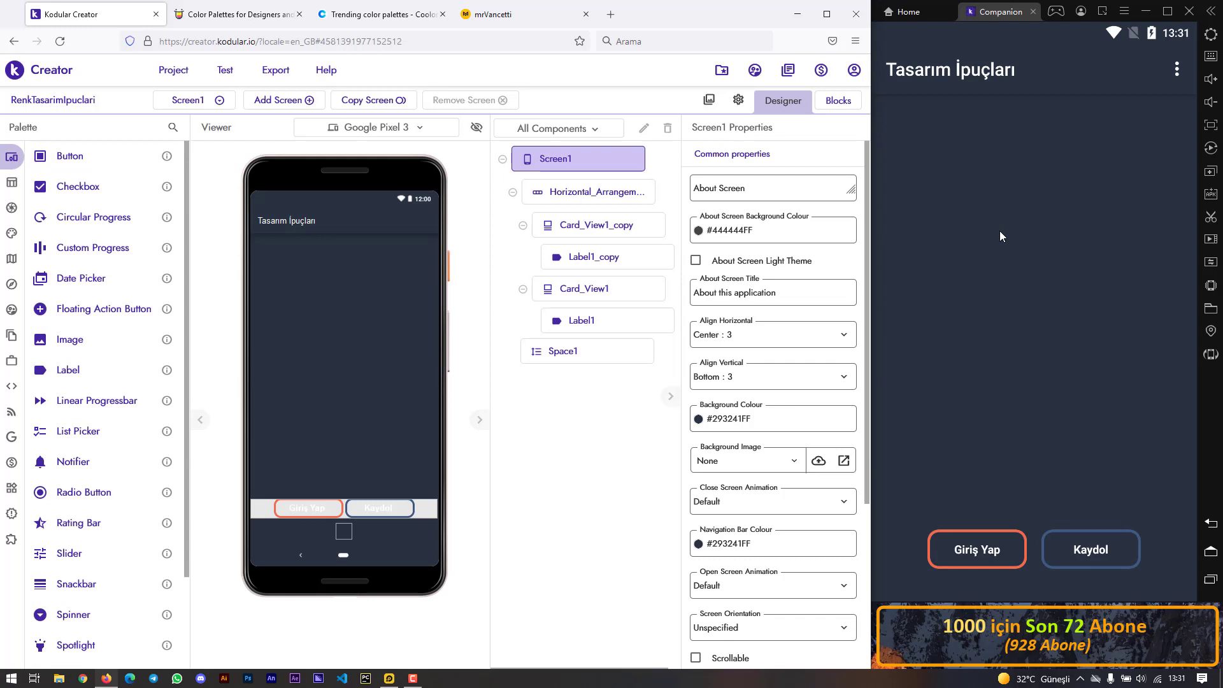
left_click(1010, 544)
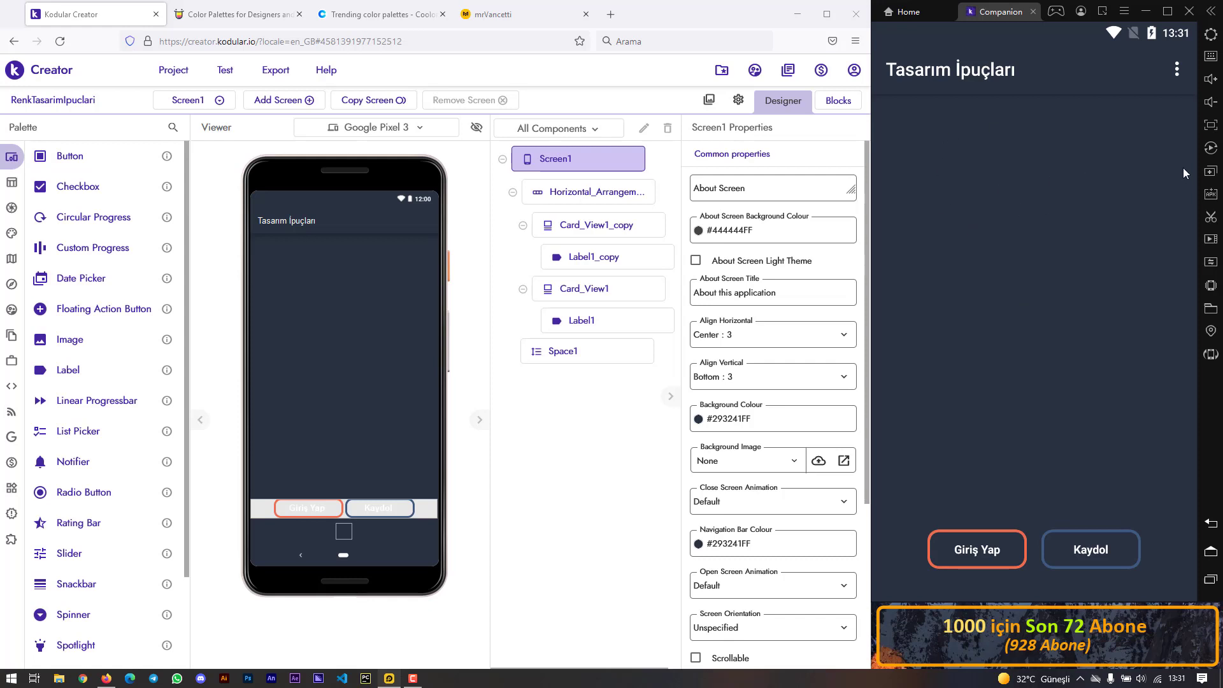
scroll(95, 618, "down", 1)
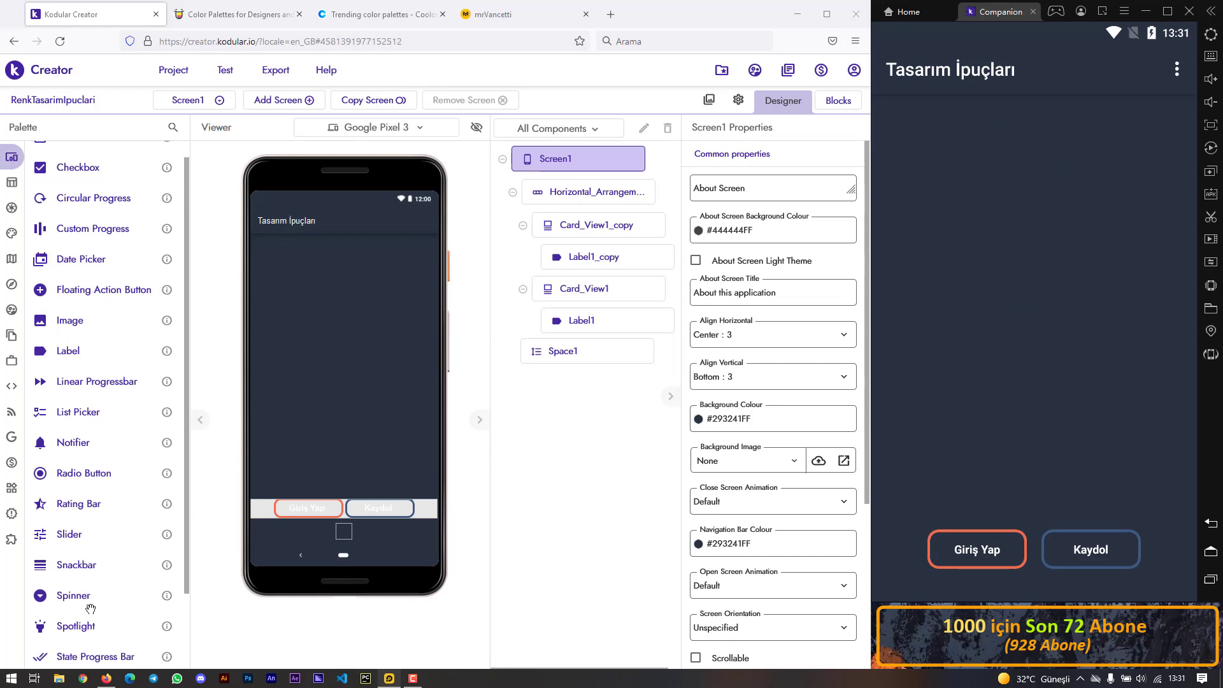
scroll(86, 623, "down", 2)
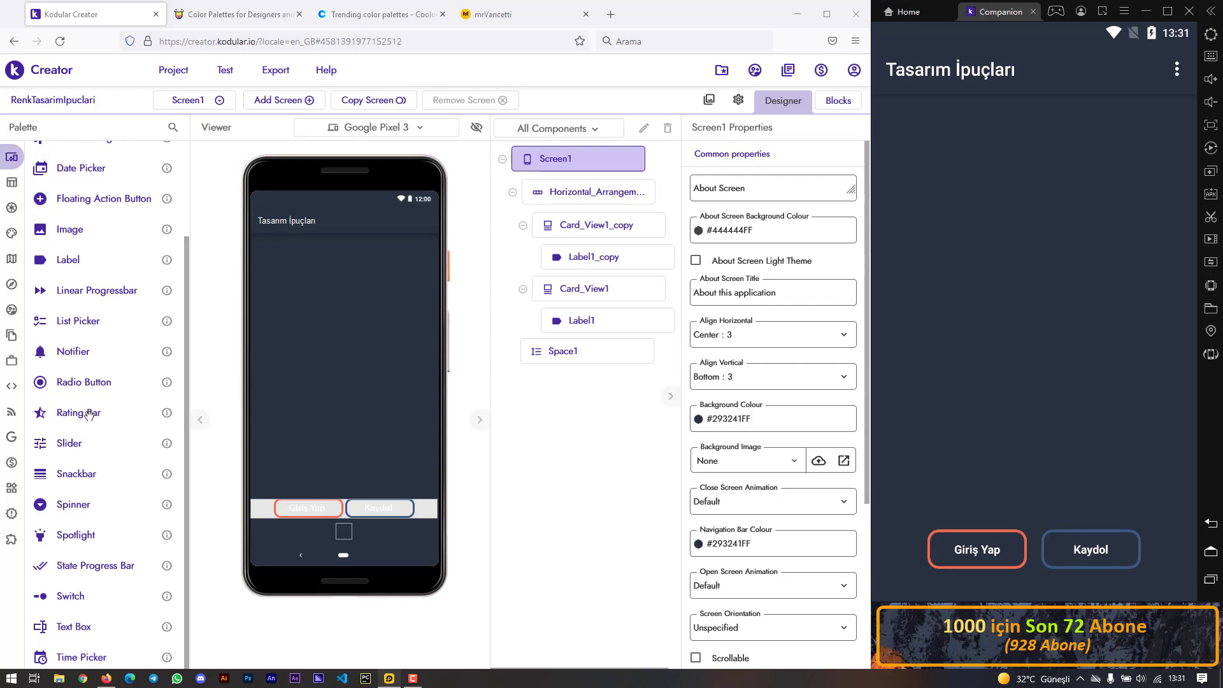
scroll(40, 249, "up", 2)
scroll(76, 229, "up", 1)
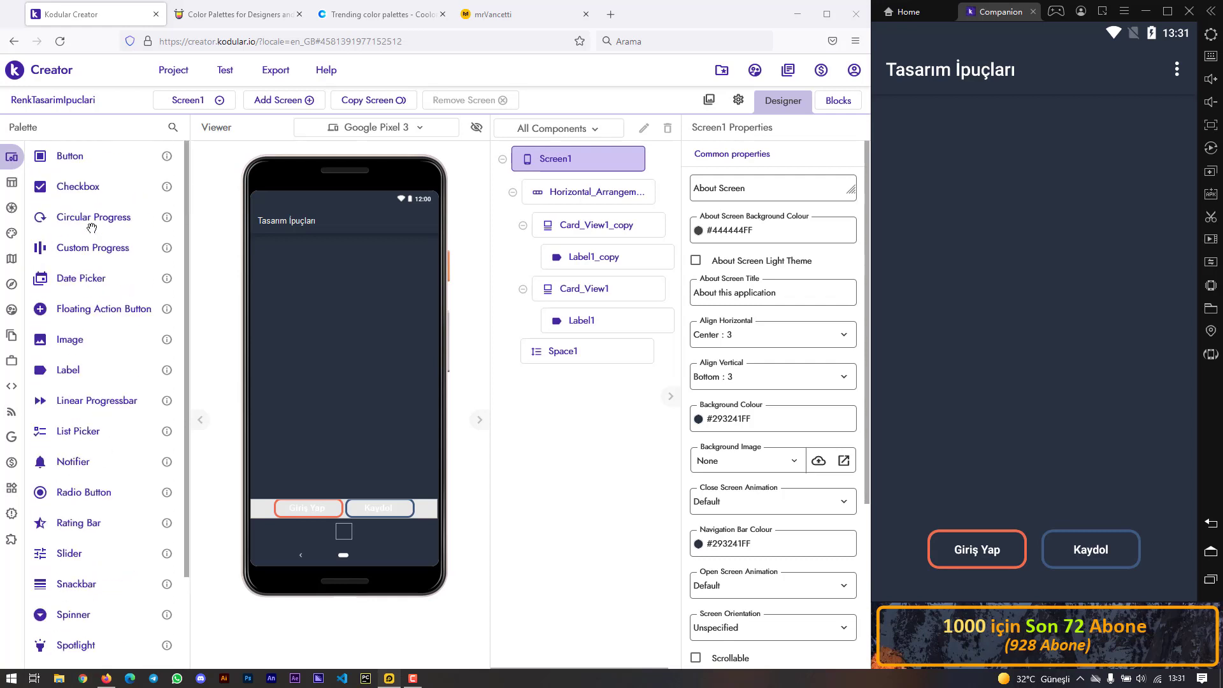